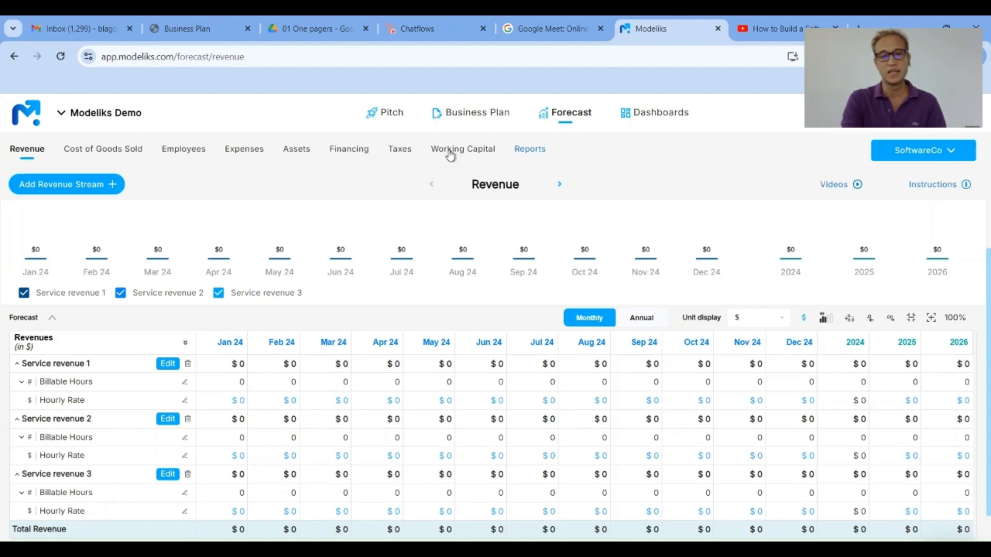
View the forecast's Profit & Loss report and the list of available report types
click(526, 154)
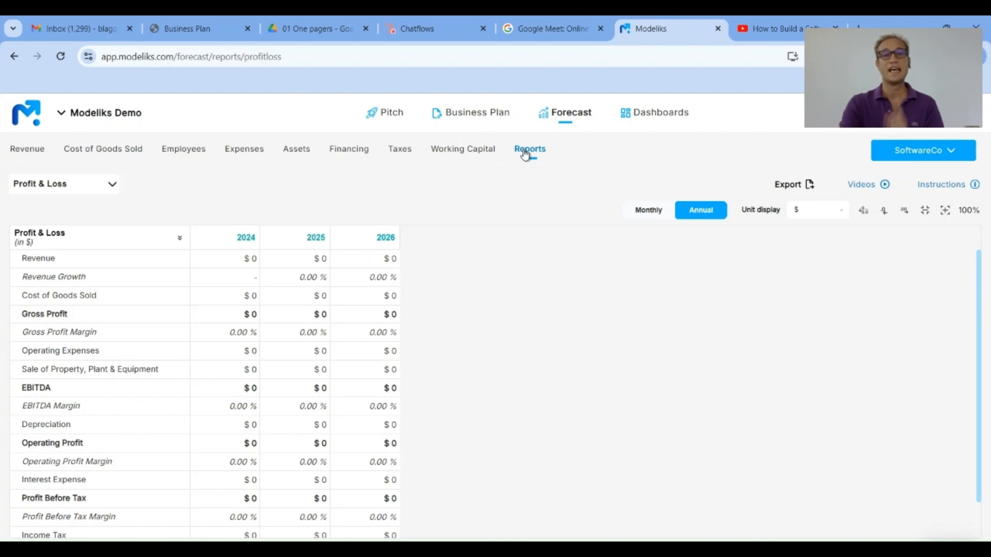
click(102, 189)
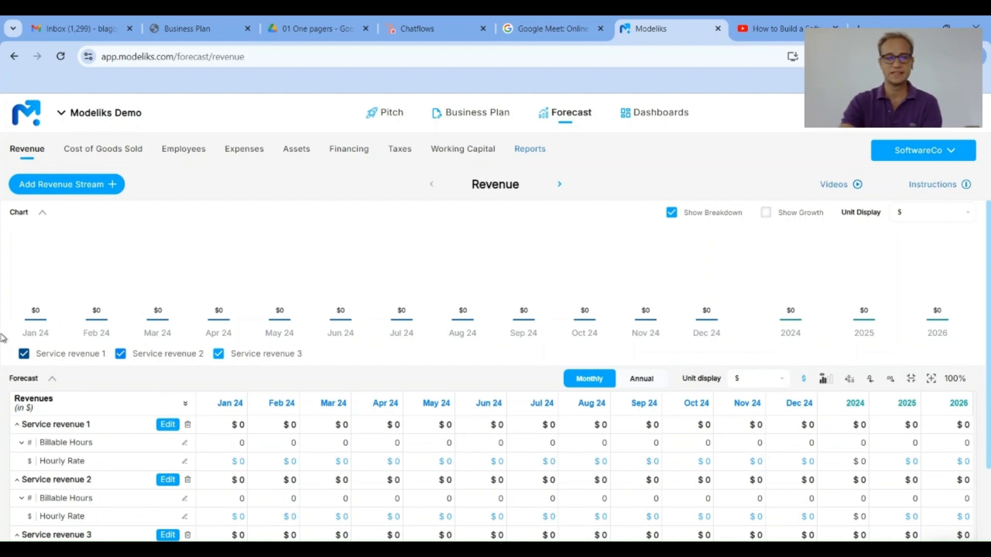
Rename the revenue stream Service revenue 1 as "Small clients revenue" and save it
scroll(78, 424, down, 2)
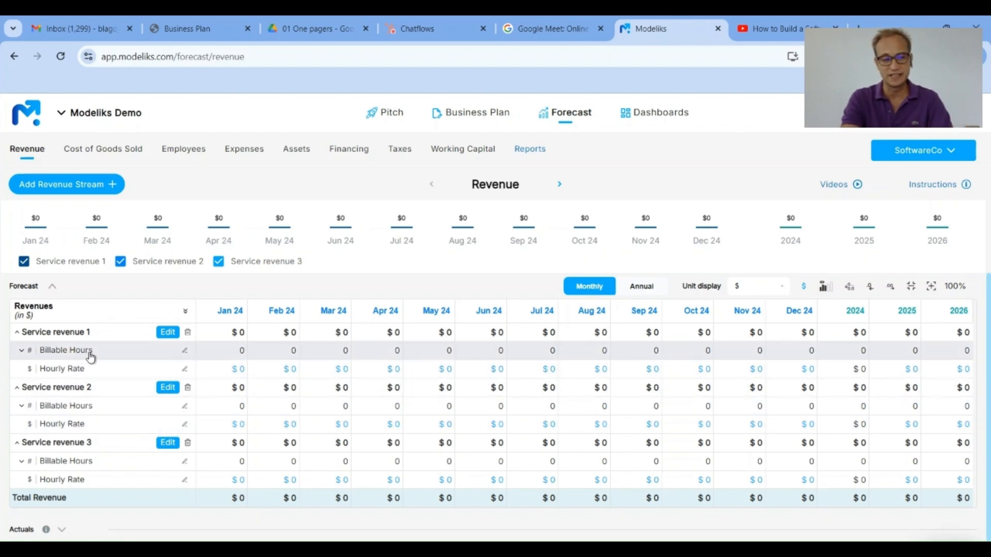
click(169, 333)
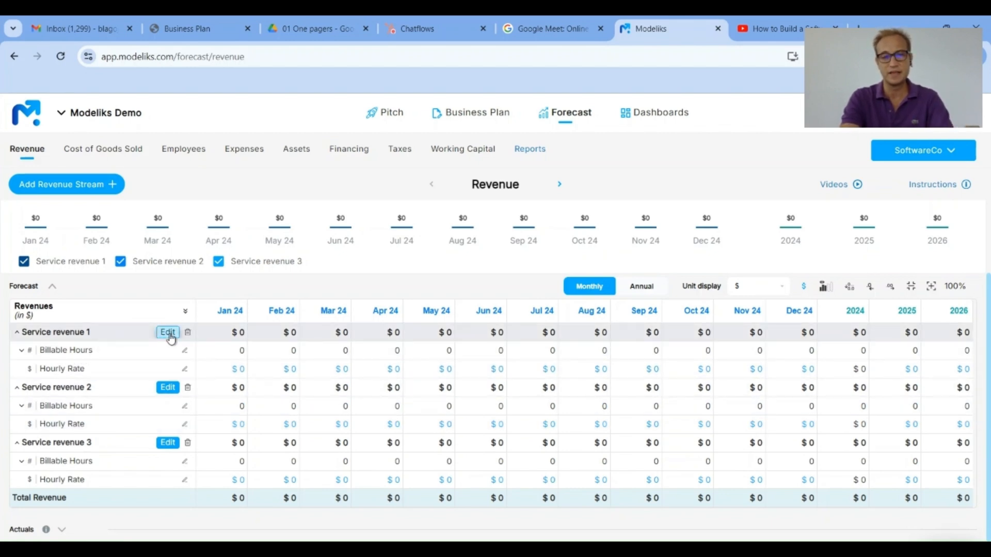
double_click(425, 265)
triple_click(425, 265)
click(425, 265)
key(ctrl+shift+Left)
key(ctrl+shift+Left)
key(ctrl+shift+Left)
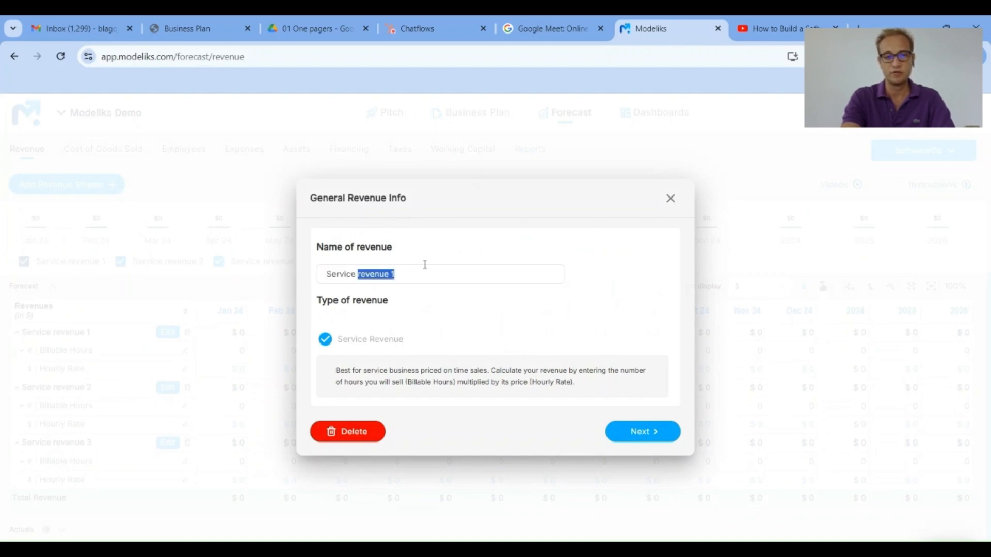
text(Small c)
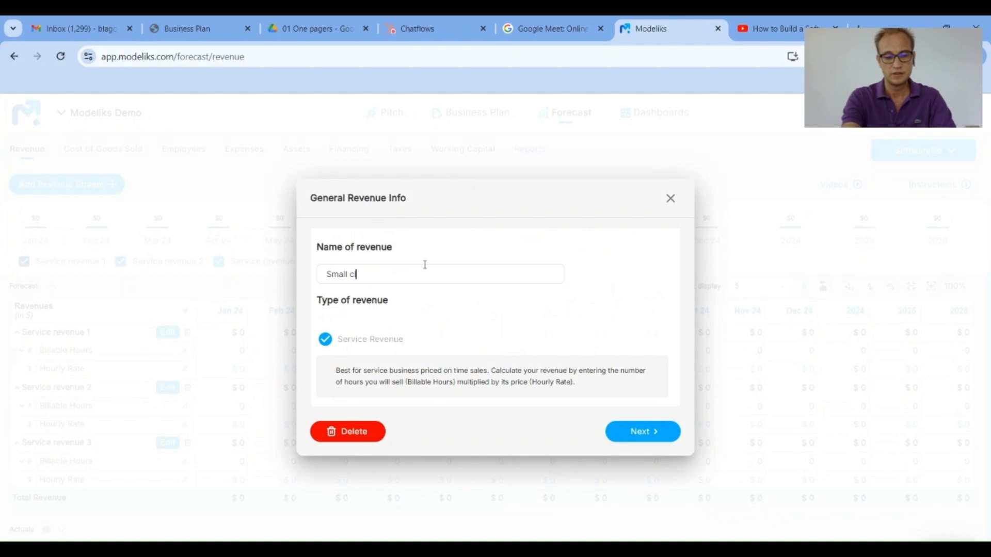
text(lients revenue)
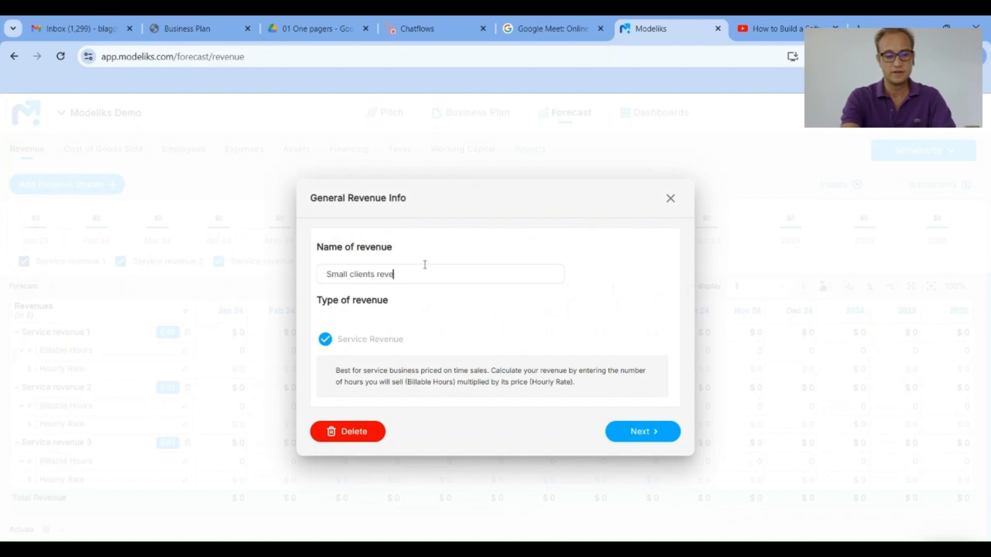
click(632, 434)
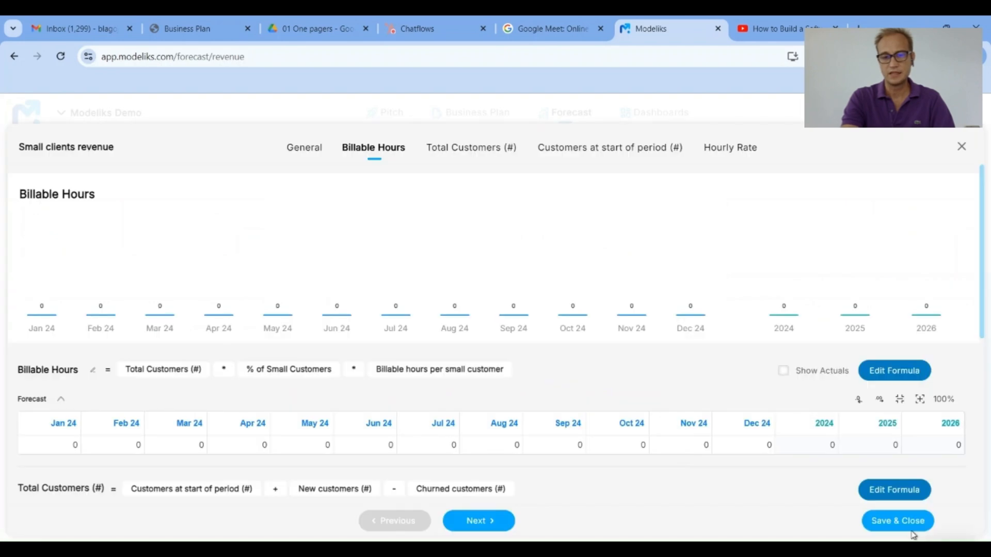
click(901, 522)
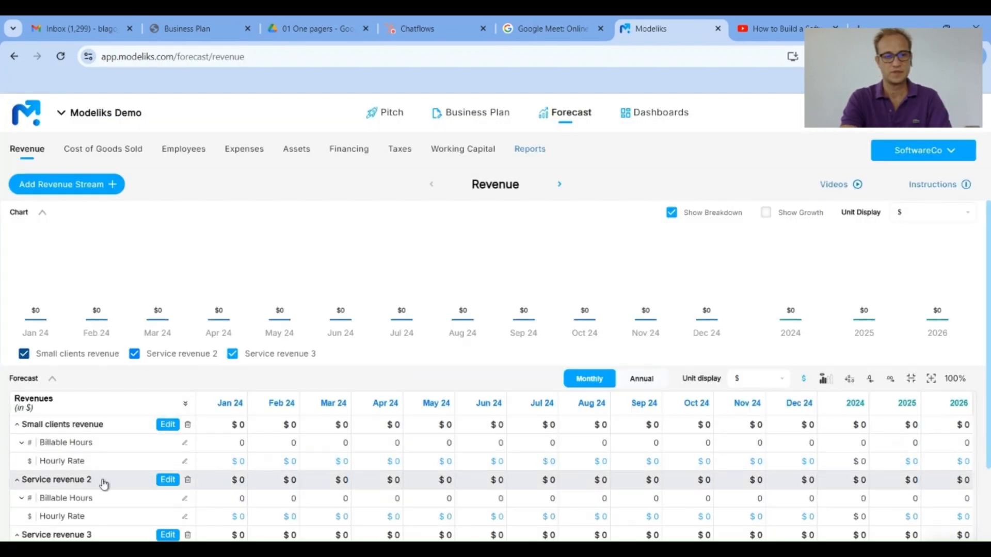
Rename the revenue stream Service revenue 2 as "Medium clients revenue" and save it
click(167, 479)
triple_click(368, 273)
text(Medium )
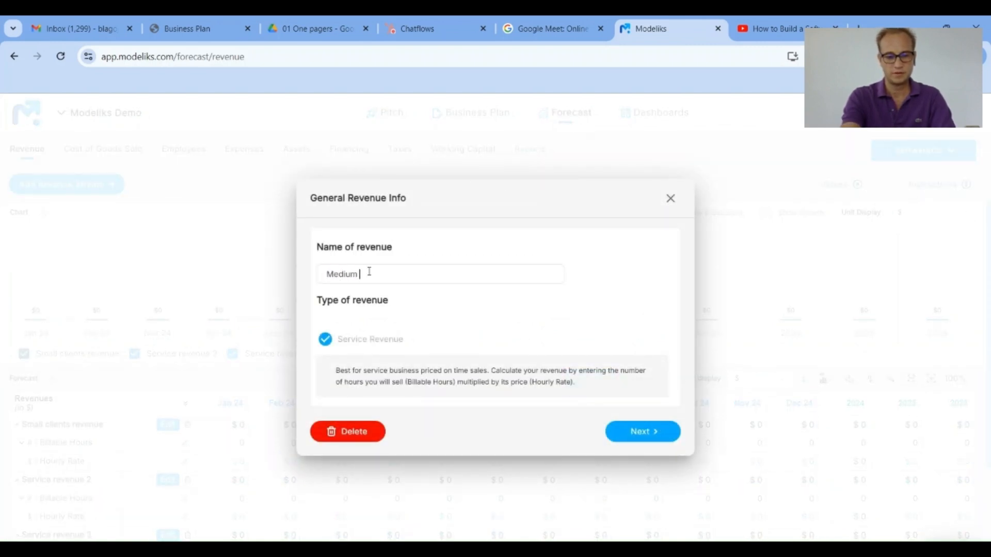
text(clients revenu)
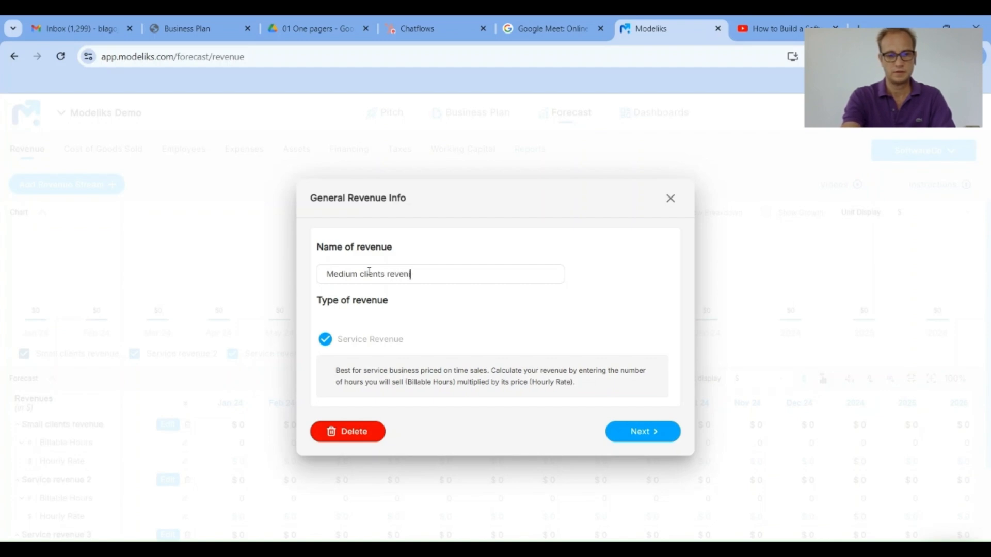
text(e)
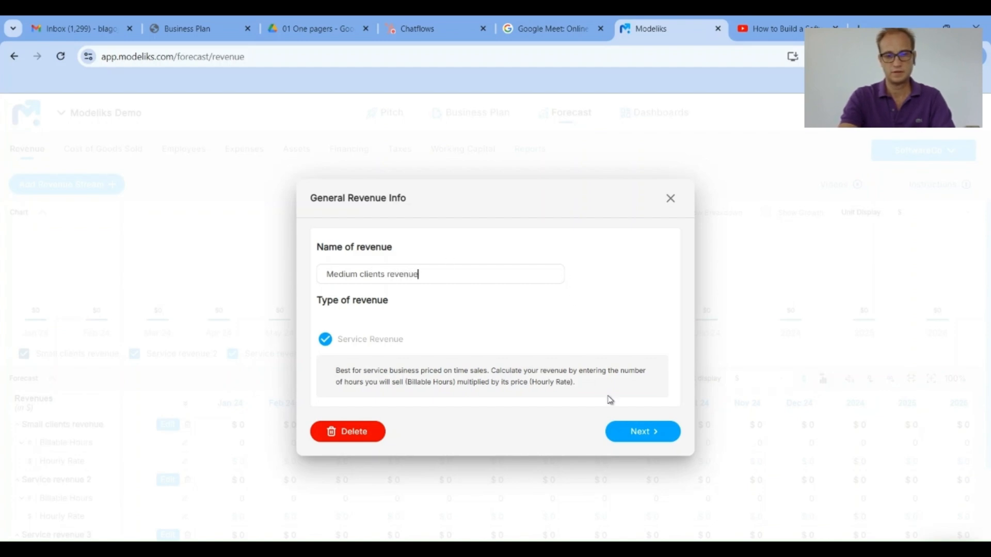
click(638, 433)
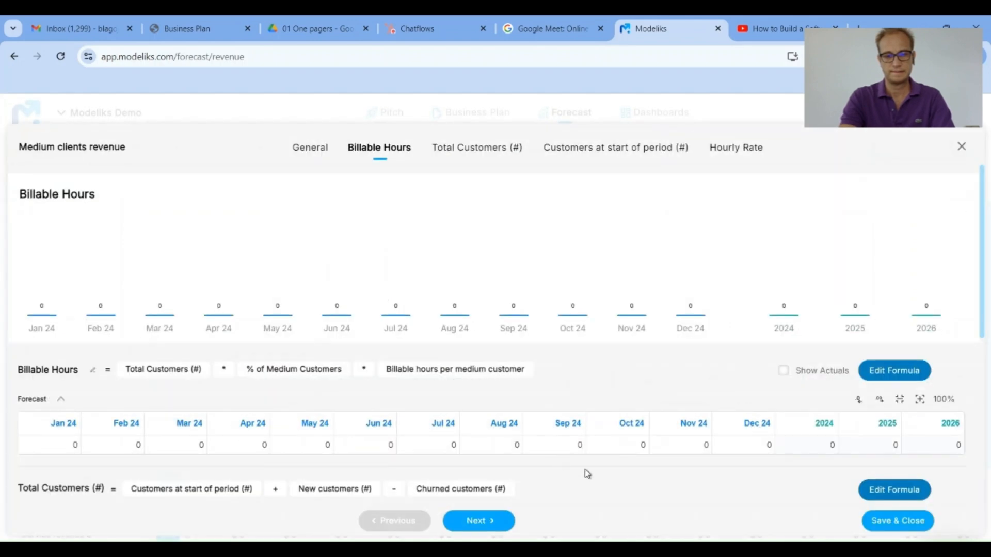
click(889, 523)
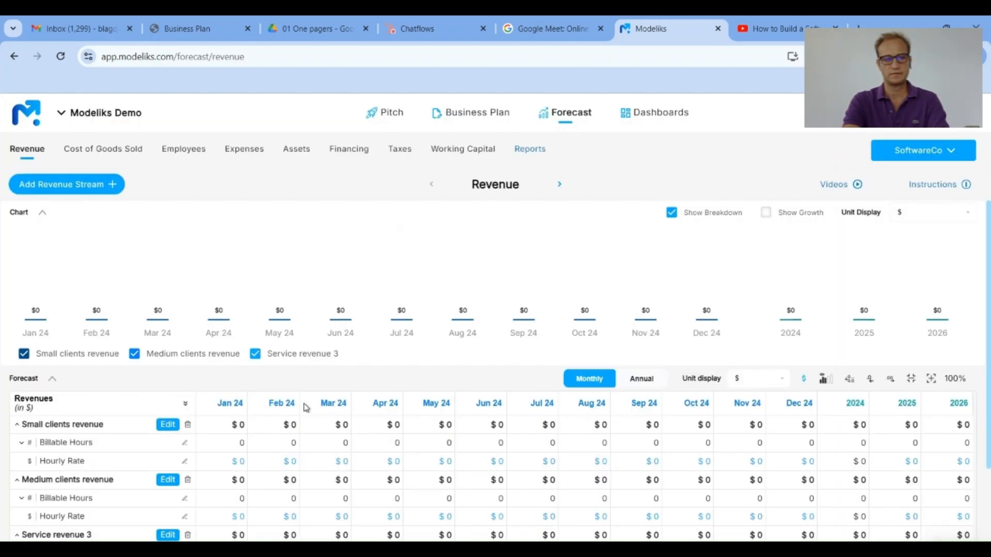
Rename the revenue stream Service revenue 3 as "Large clients revenue" and save it
click(168, 442)
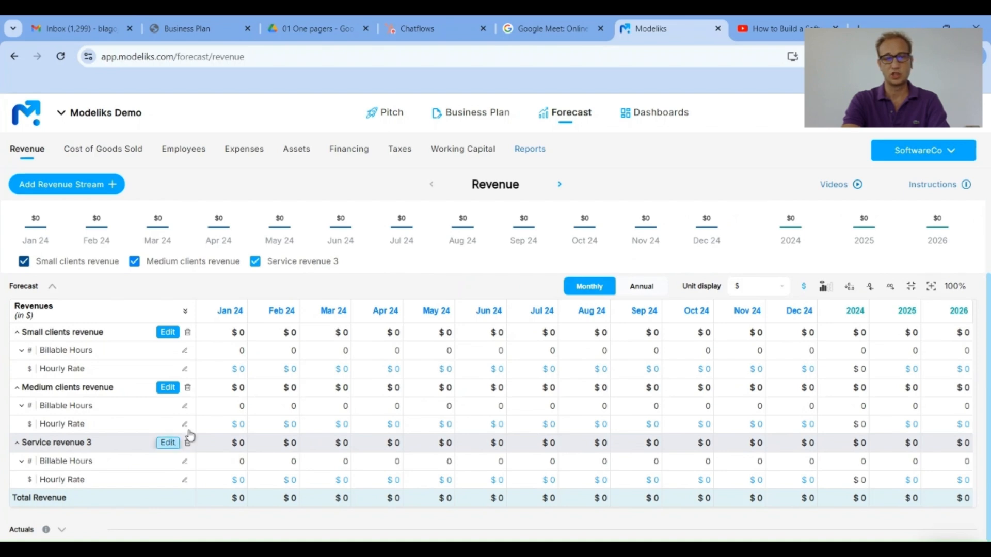
click(381, 269)
key(ctrl+Right)
key(ctrl+Right)
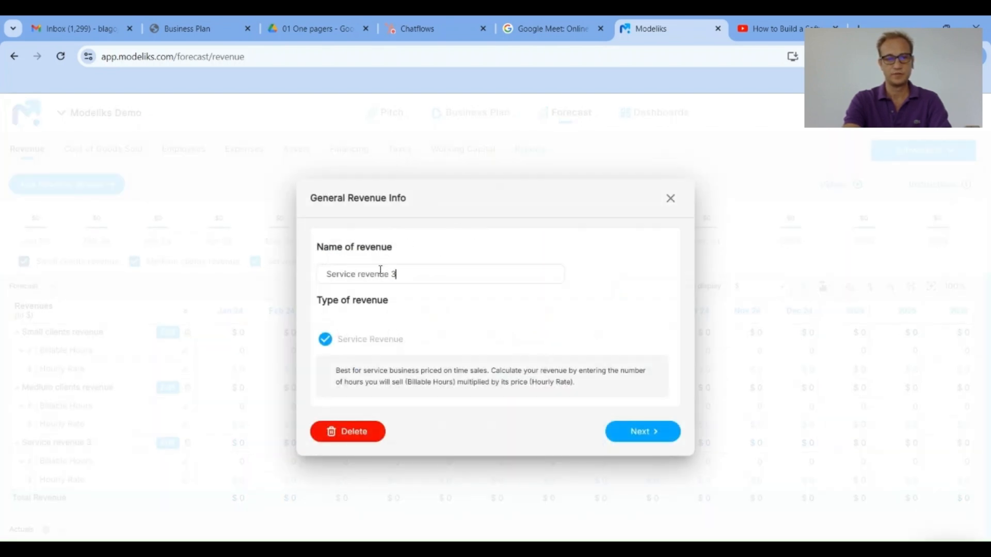
key(ctrl+shift+Left)
key(ctrl+shift+Left)
key(ctrl+shift+Left)
text(Large)
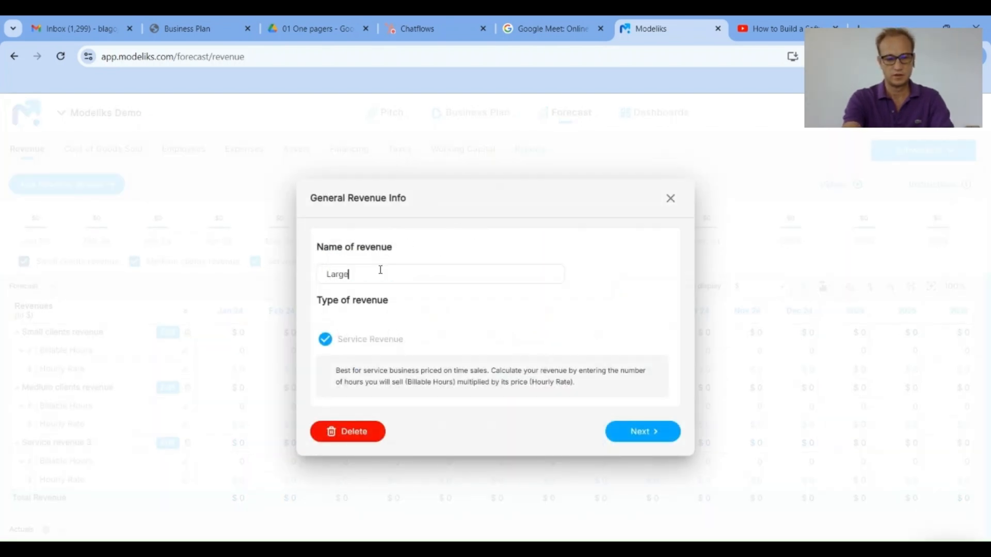
text( clients revenue)
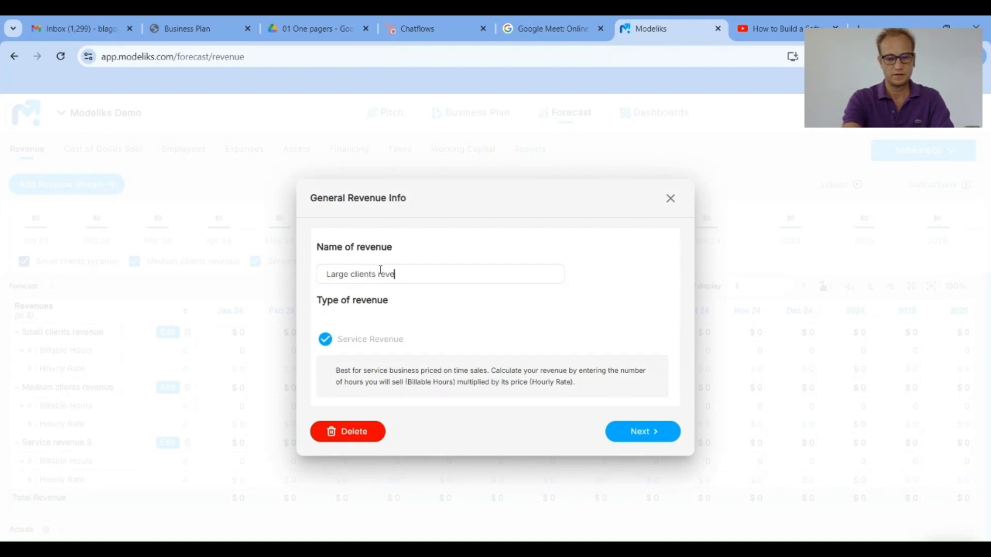
click(654, 440)
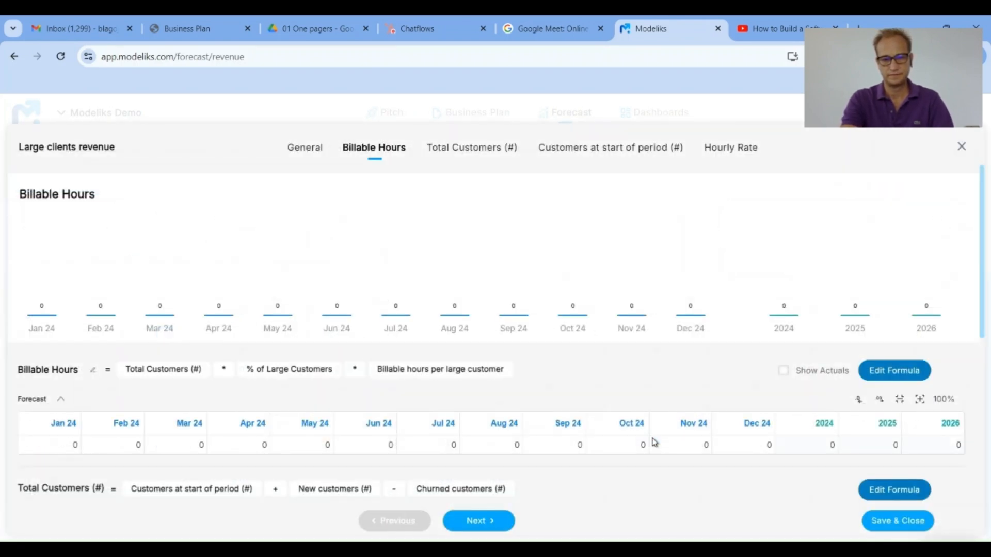
click(929, 521)
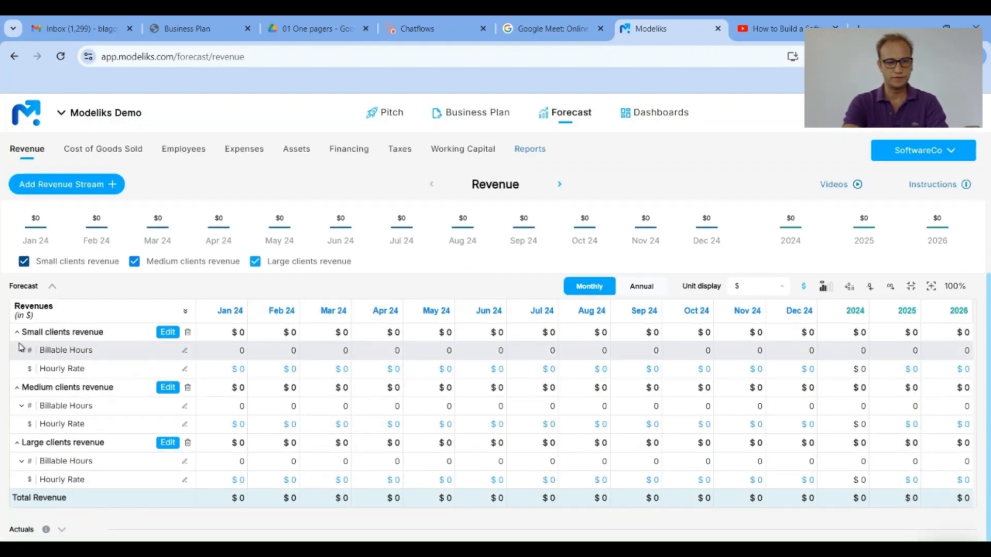
Expand the small clients' billable hours and enter 2 new customers for January 2024, copying that value to February and March
click(62, 355)
scroll(61, 320, down, 2)
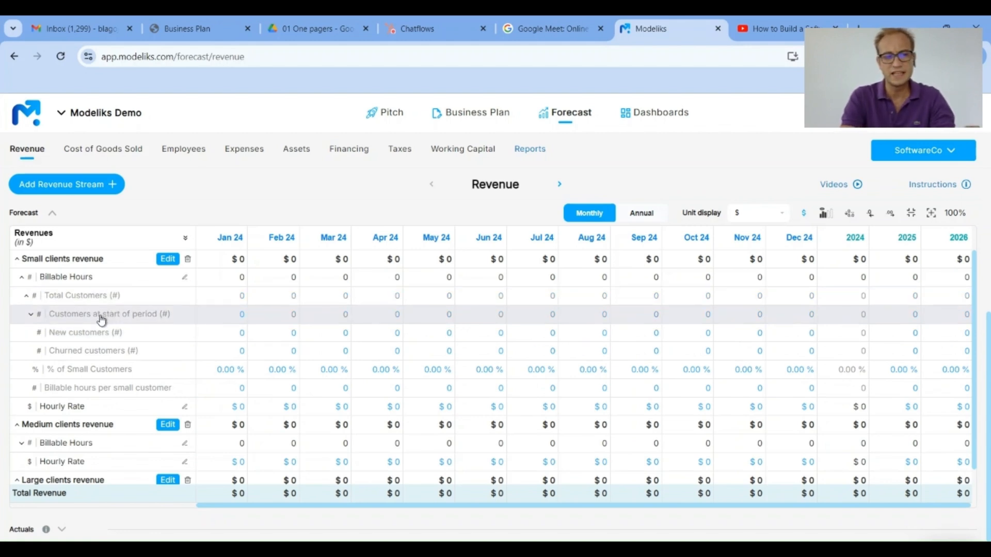
click(237, 333)
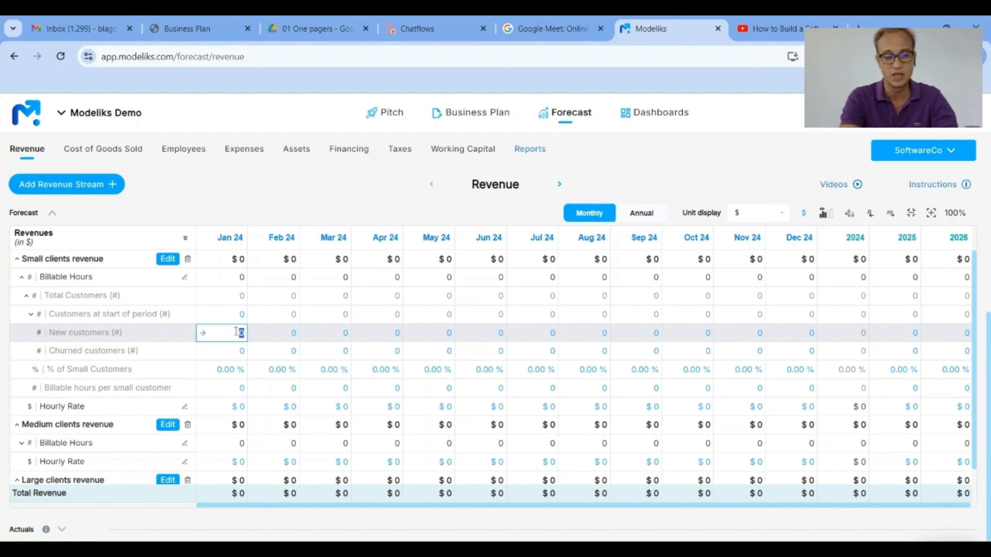
text(2)
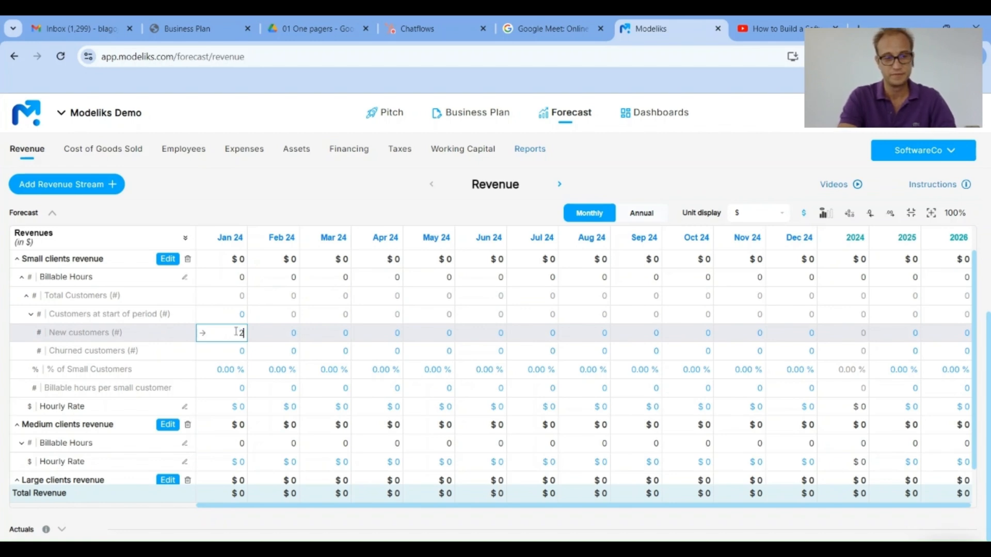
key(Tab)
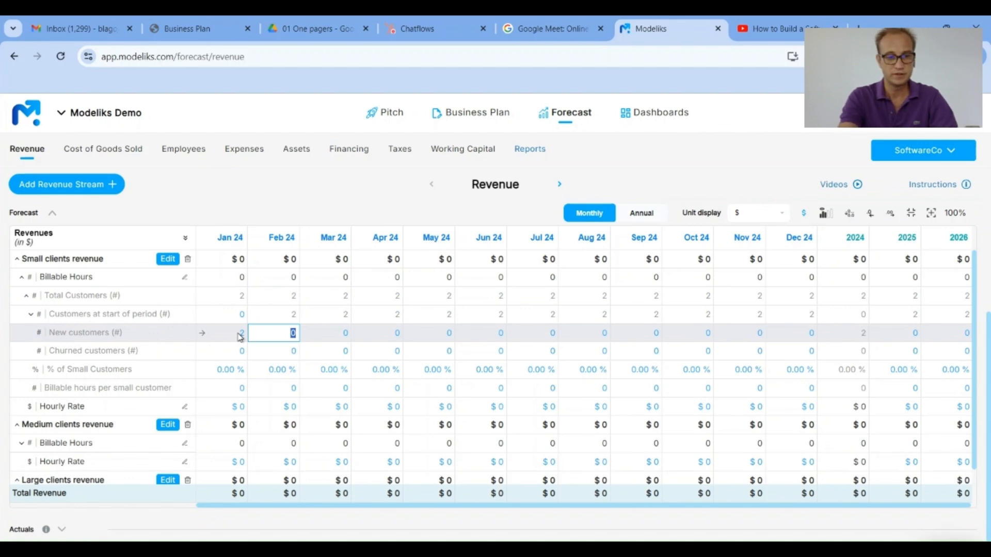
click(240, 336)
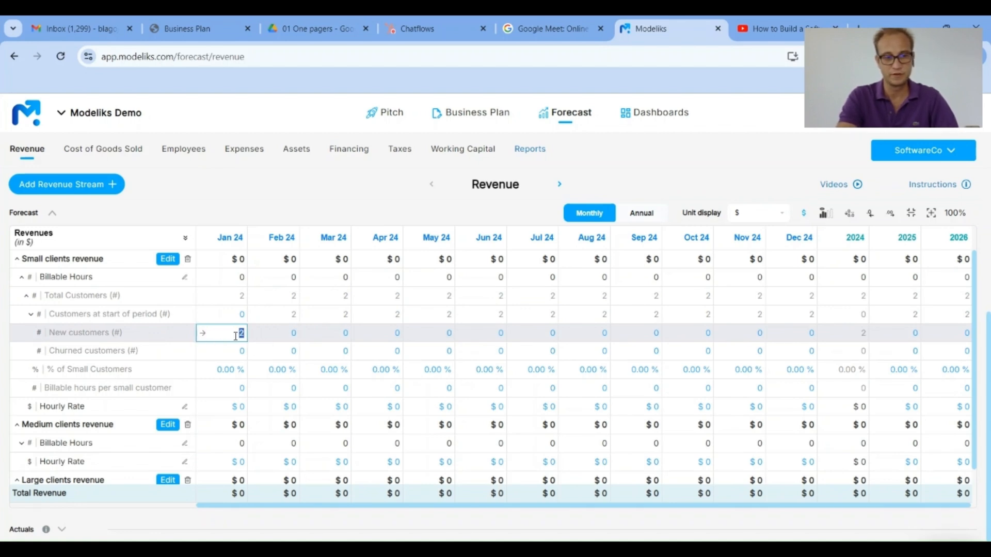
drag(290, 339, 347, 342)
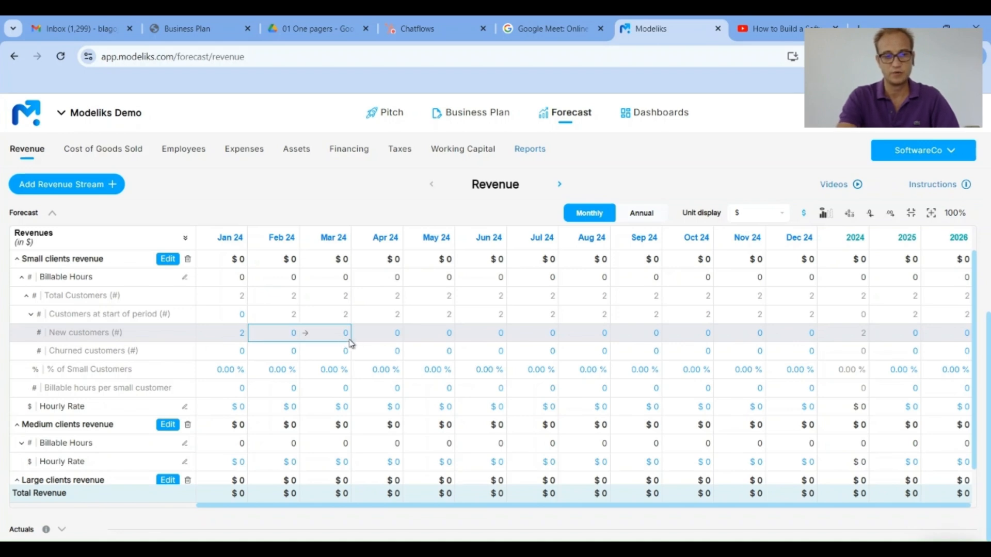
Set the small clients' new customers to 3 for each month from April to June 2024
double_click(380, 335)
text(4)
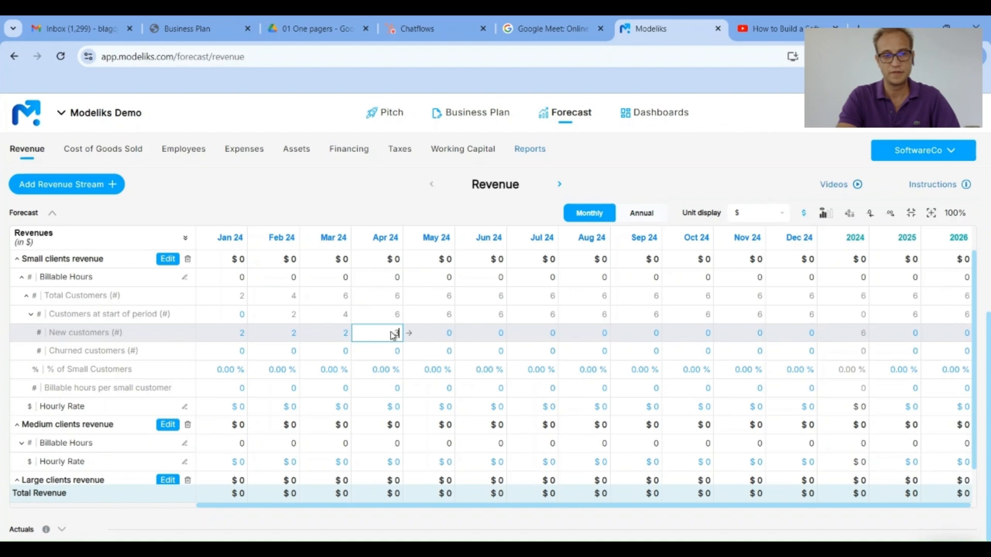
key(Tab)
double_click(390, 335)
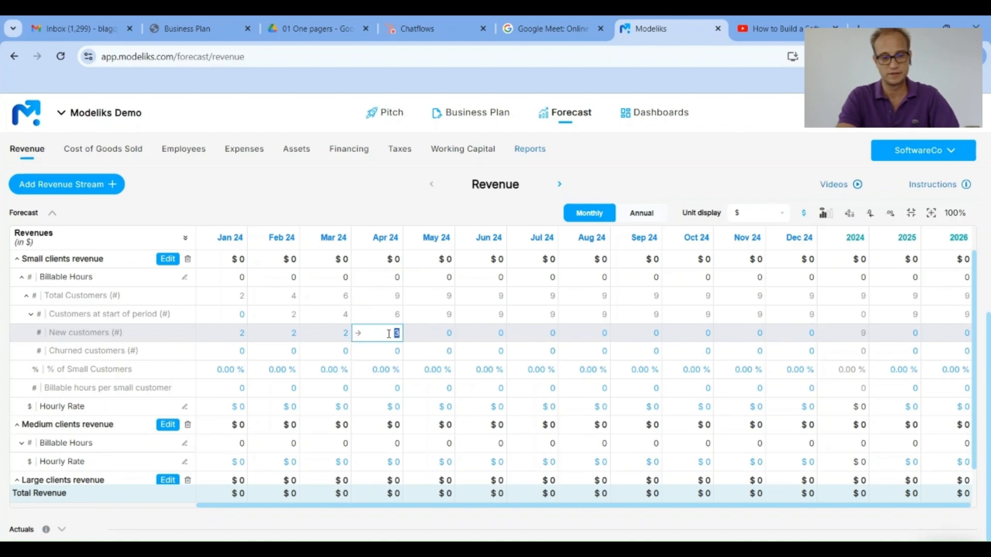
key(Tab)
shift+click(534, 333)
shift+click(485, 334)
text(3	3)
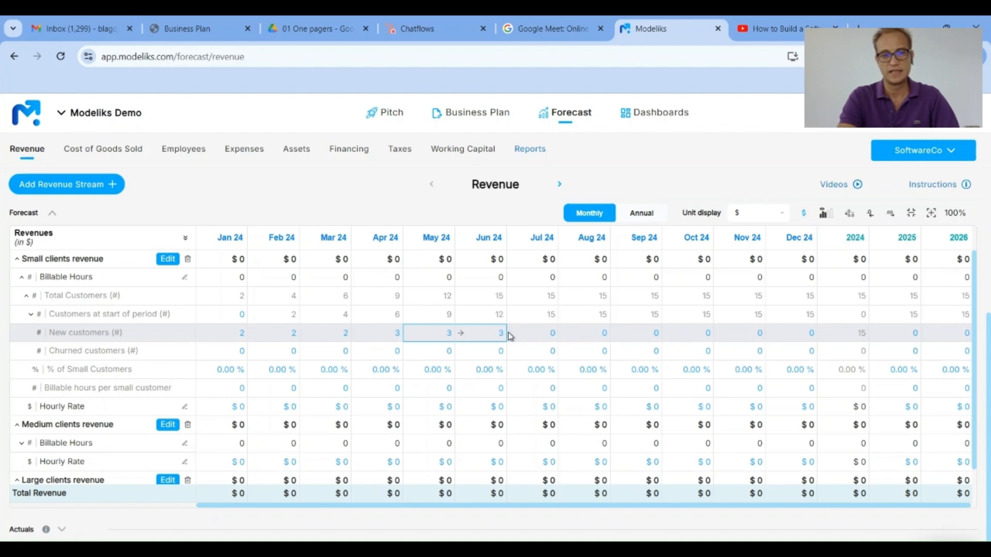
Set new customers to 5 for July 2024 and fill that value through to the end of the forecast
double_click(528, 335)
text(5)
key(Tab)
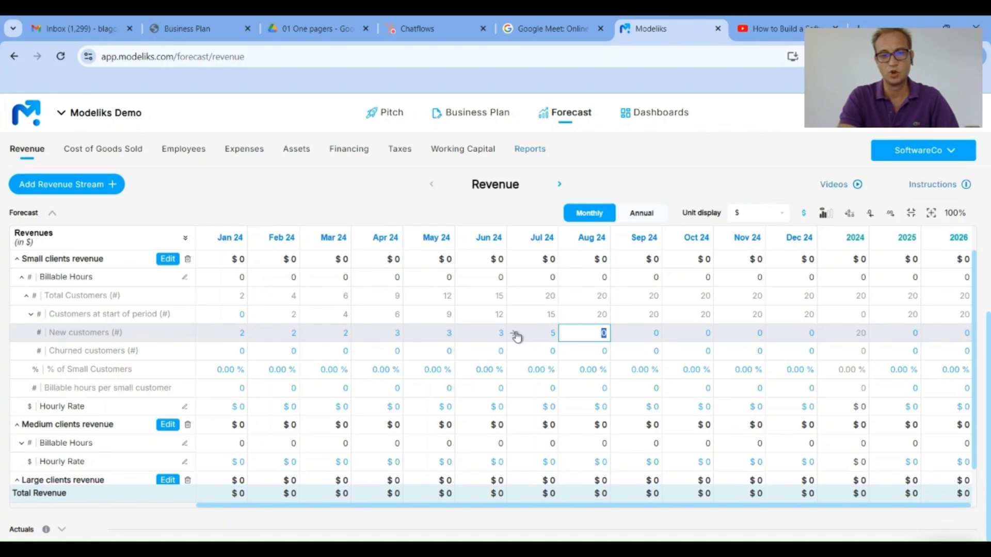
click(514, 334)
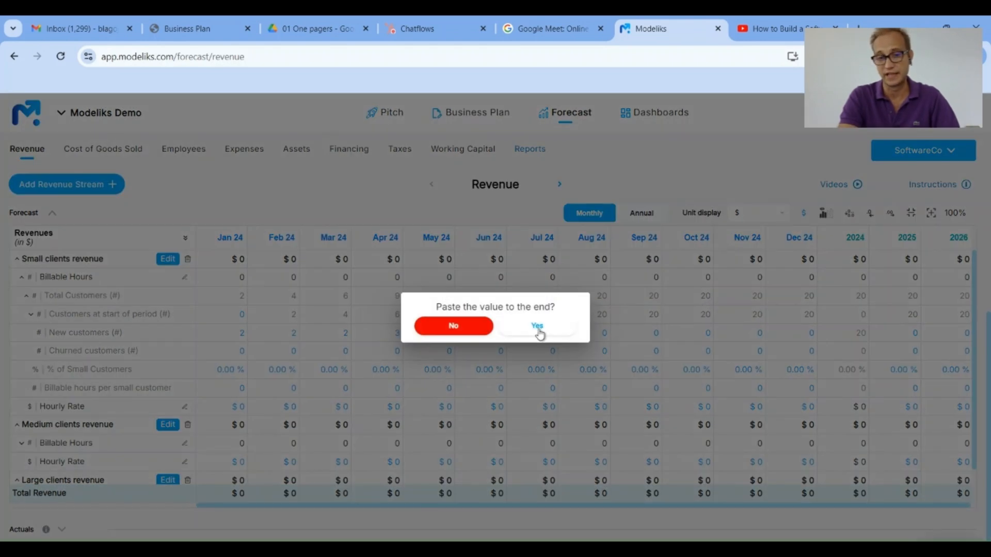
click(553, 336)
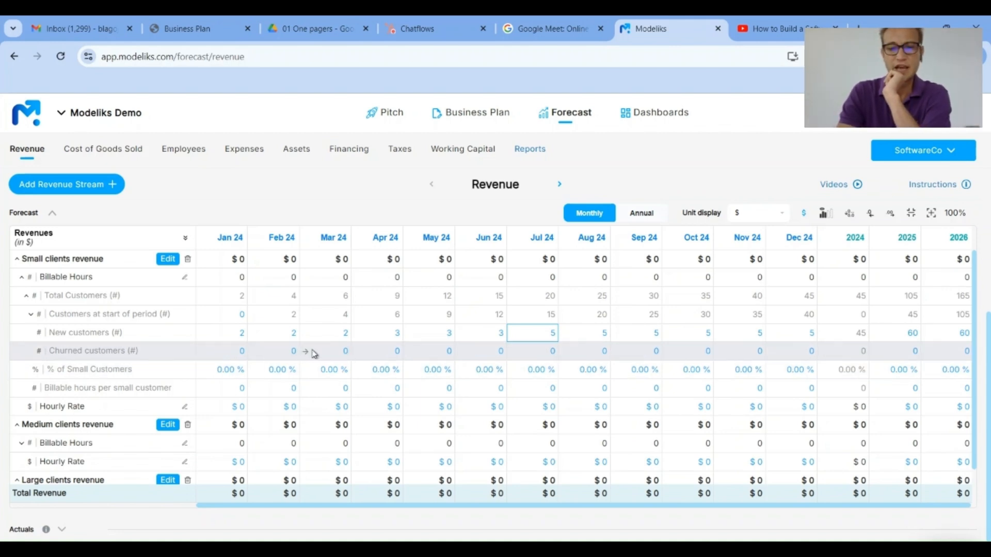
Enter 1 churned customer for January 2024 in the small clients' stream and fill that value through to the end of the forecast
click(236, 353)
text(1)
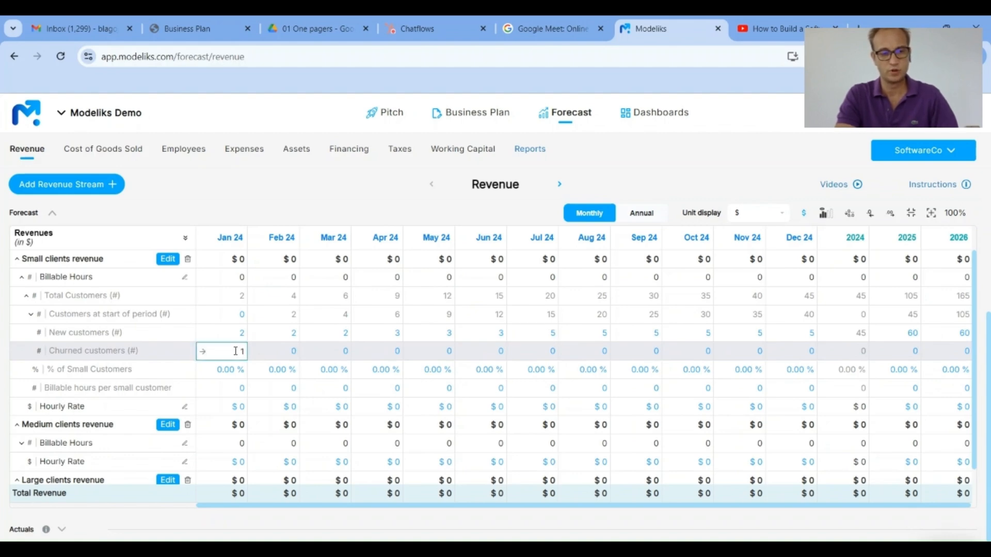
key(Tab)
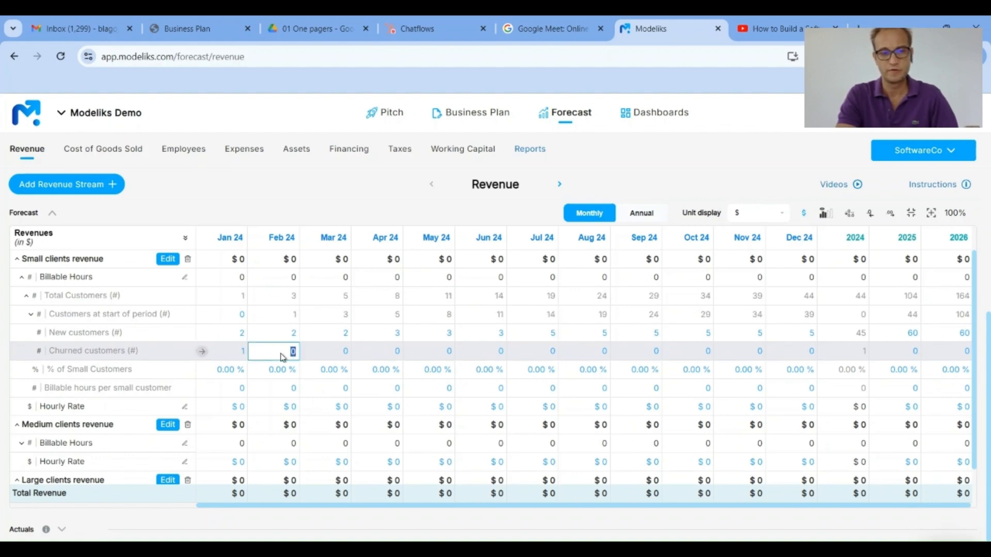
key(ctrl+v)
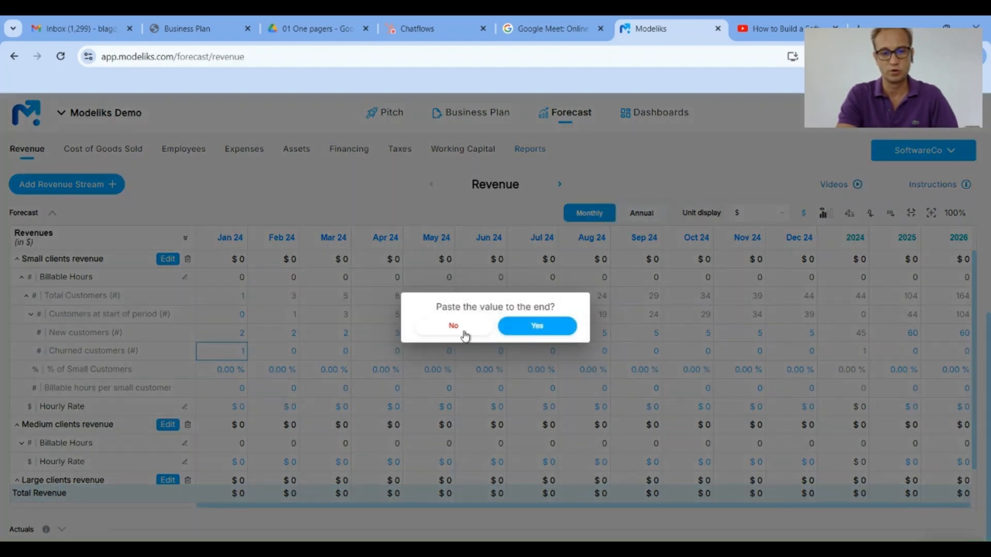
click(504, 330)
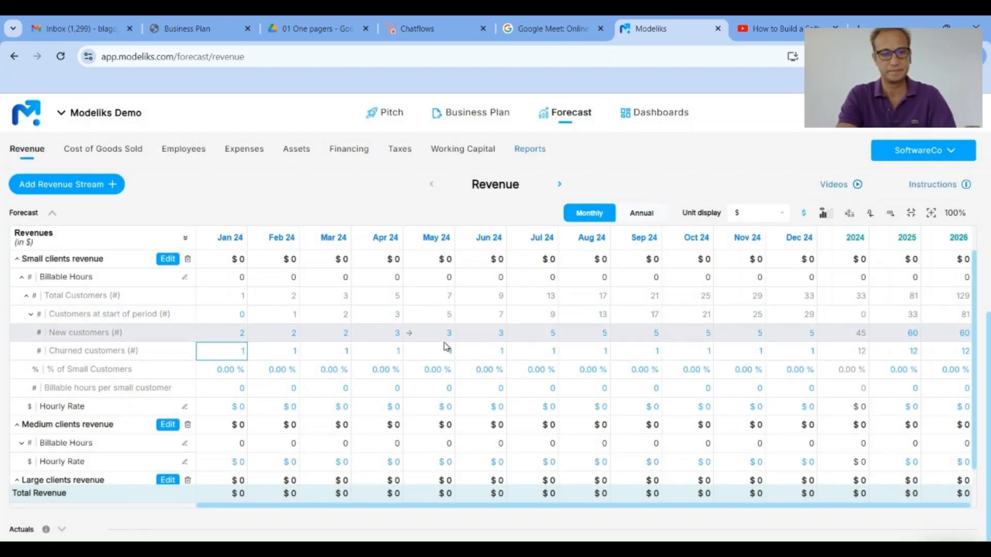
Set the percentage of small customers to 50% for January 2024 and fill it through to the end of the forecast
scroll(372, 344, down, 2)
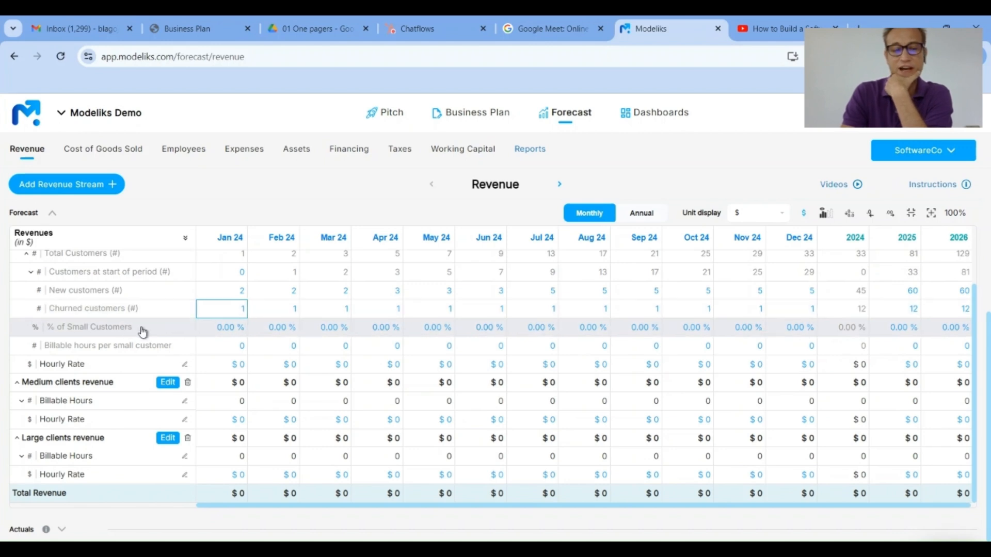
scroll(168, 326, up, 1)
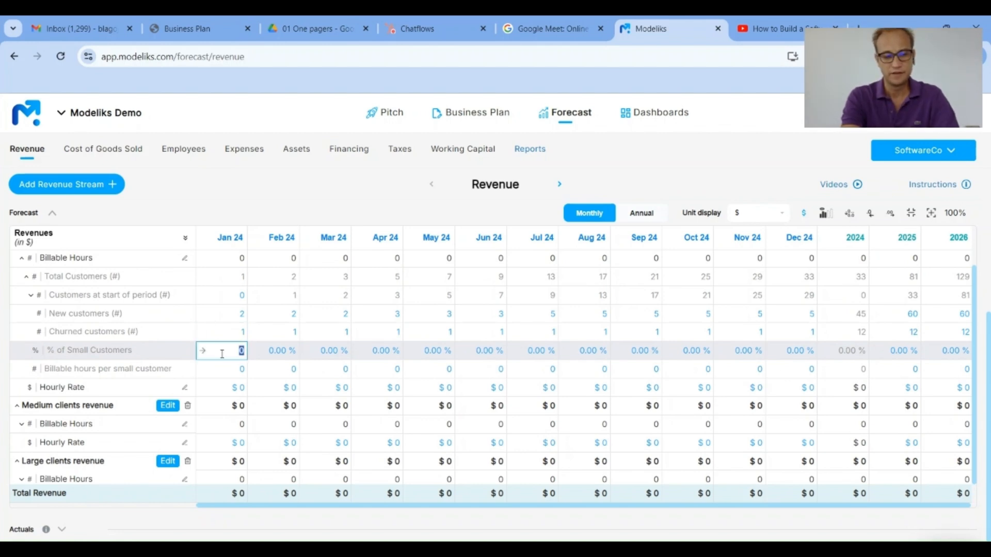
text(50)
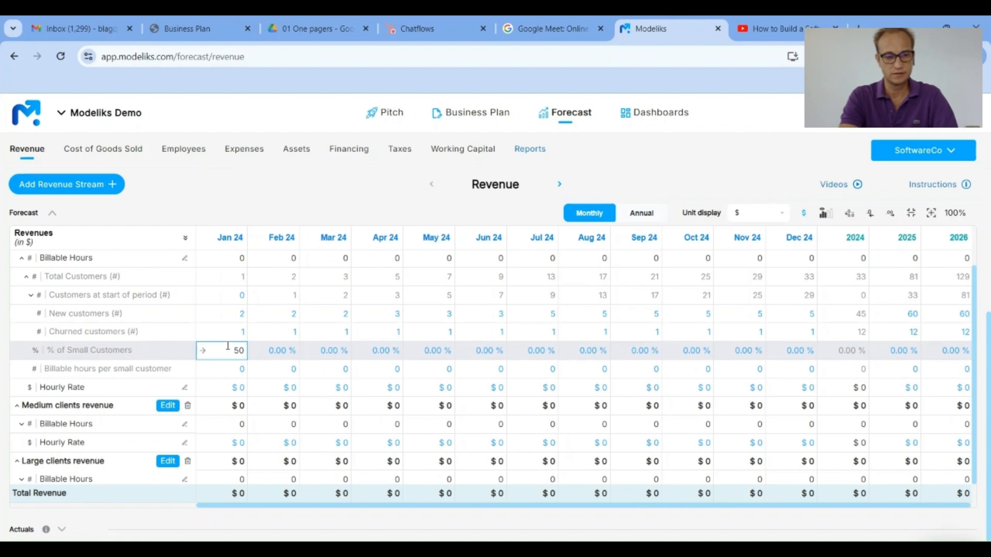
key(Tab)
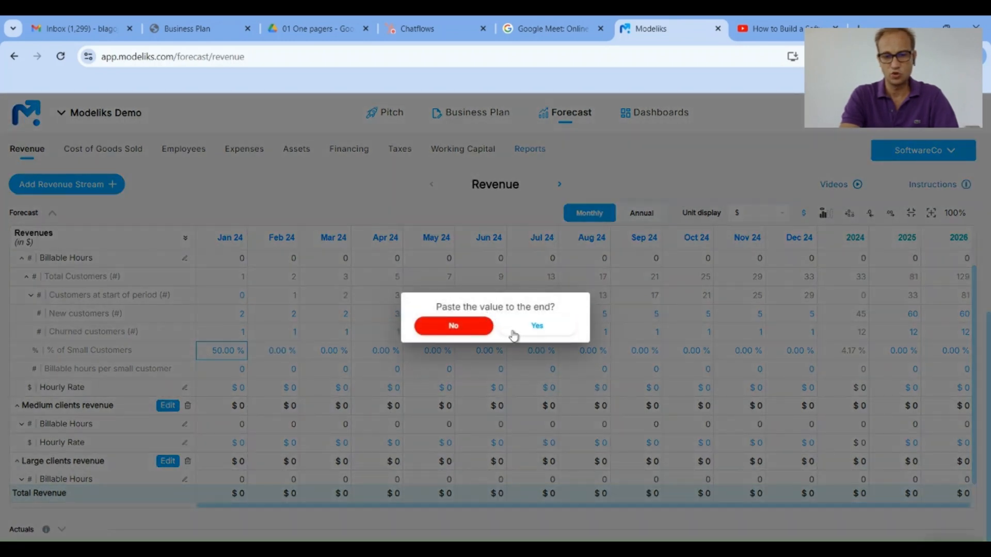
click(513, 332)
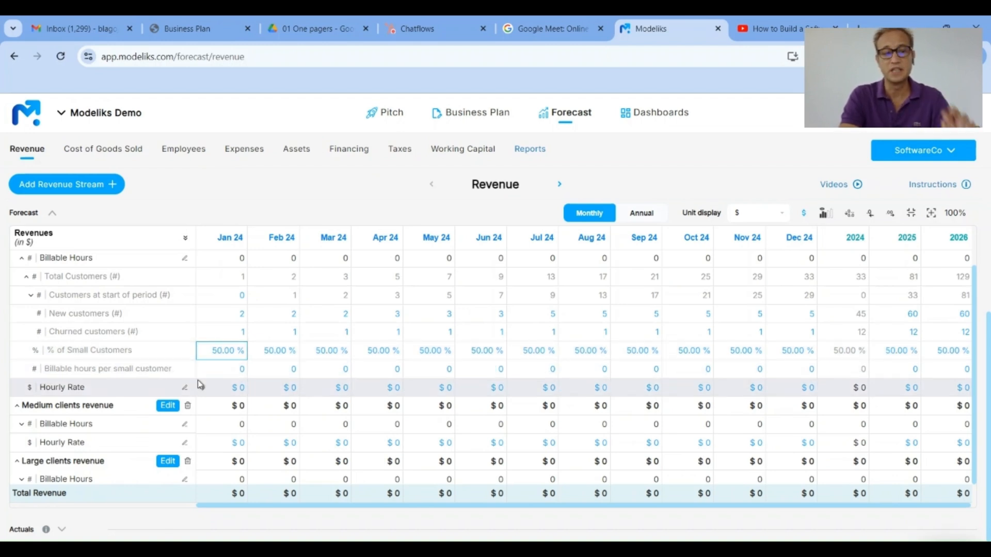
Set billable hours per small customer to 160 for January 2024 and fill that value through to the end of the forecast
click(226, 374)
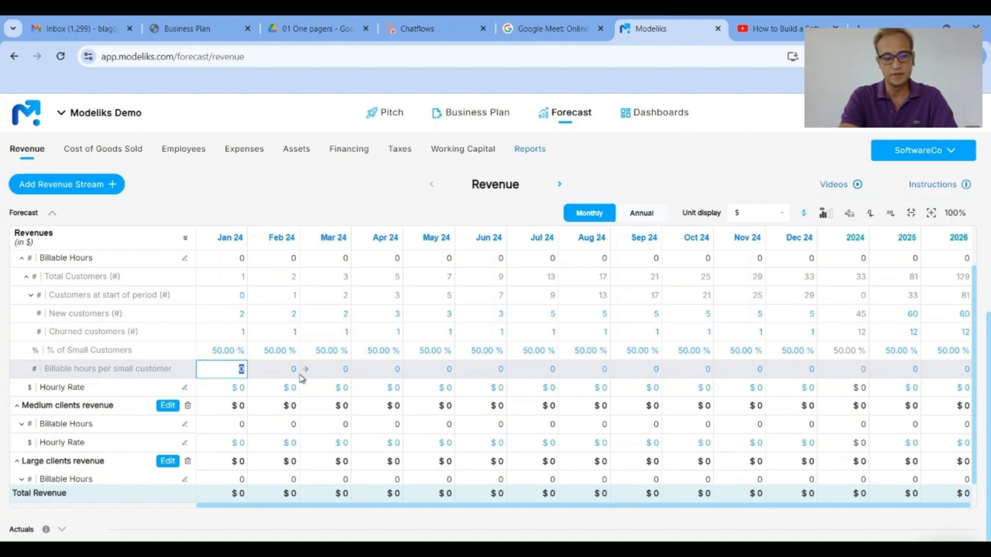
text(1)
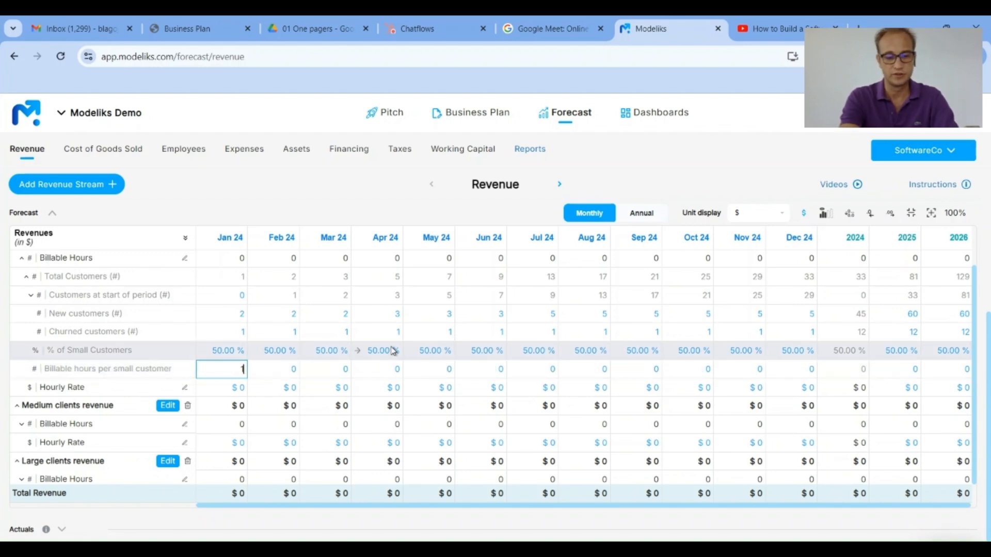
text(60)
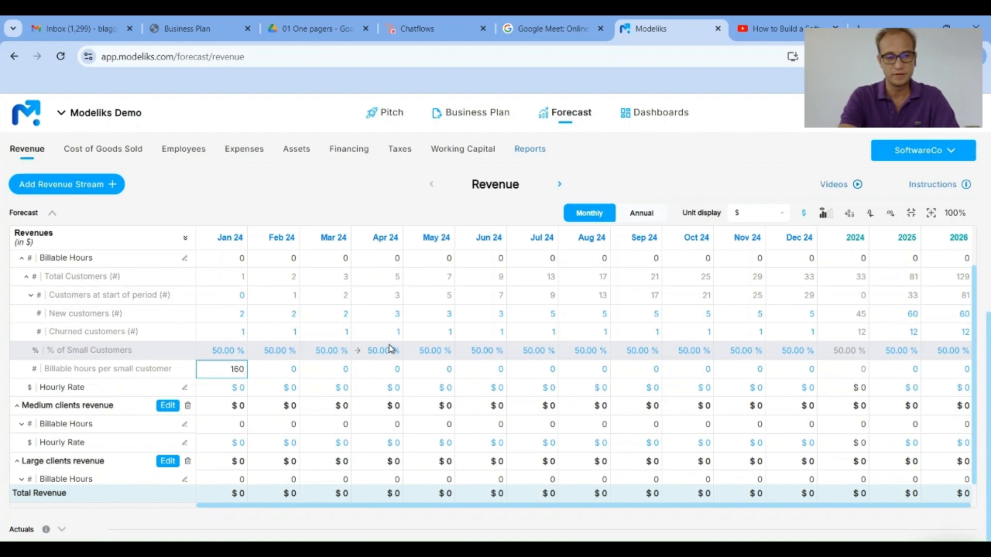
key(Tab)
click(205, 372)
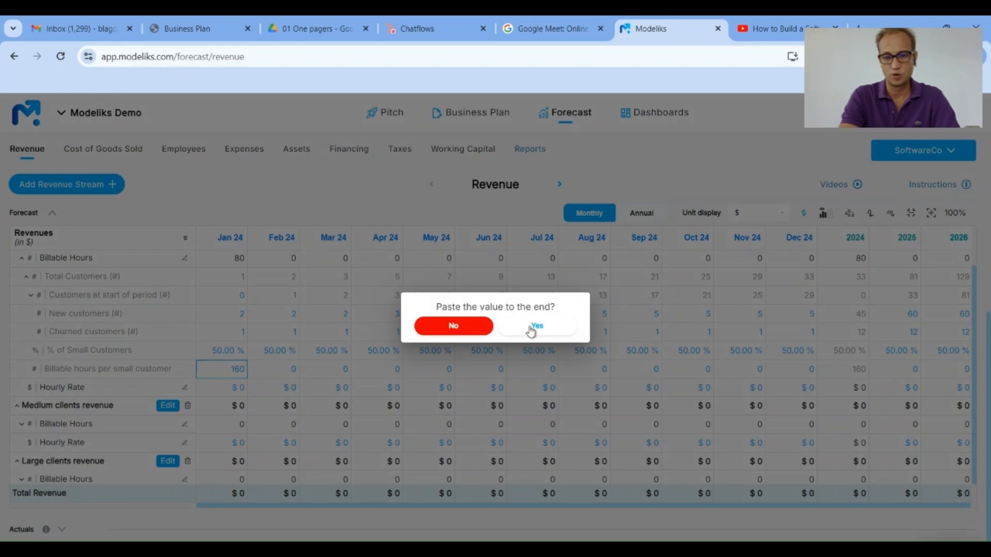
click(533, 327)
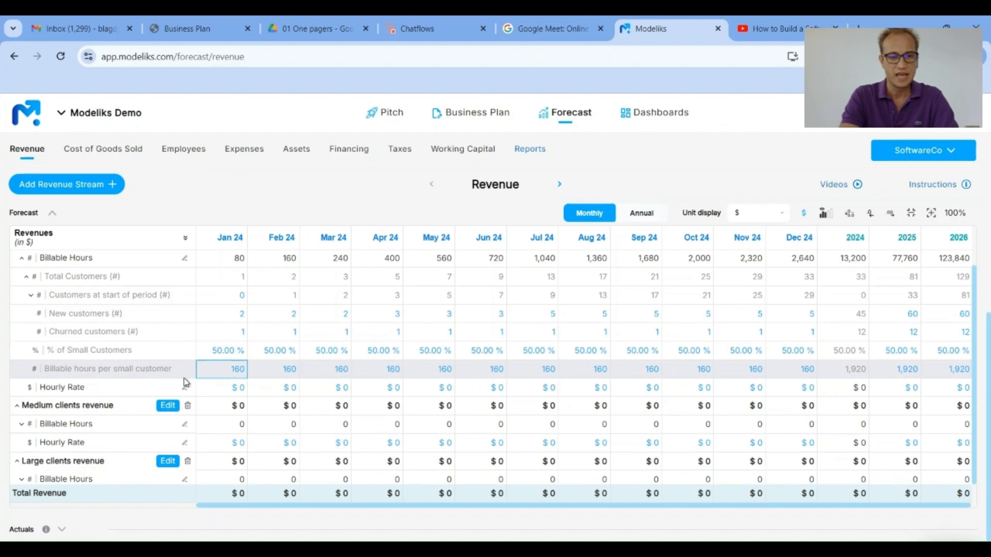
Set the small clients' hourly rate to $50 for January 2024 and fill it through to the end of the forecast
click(227, 391)
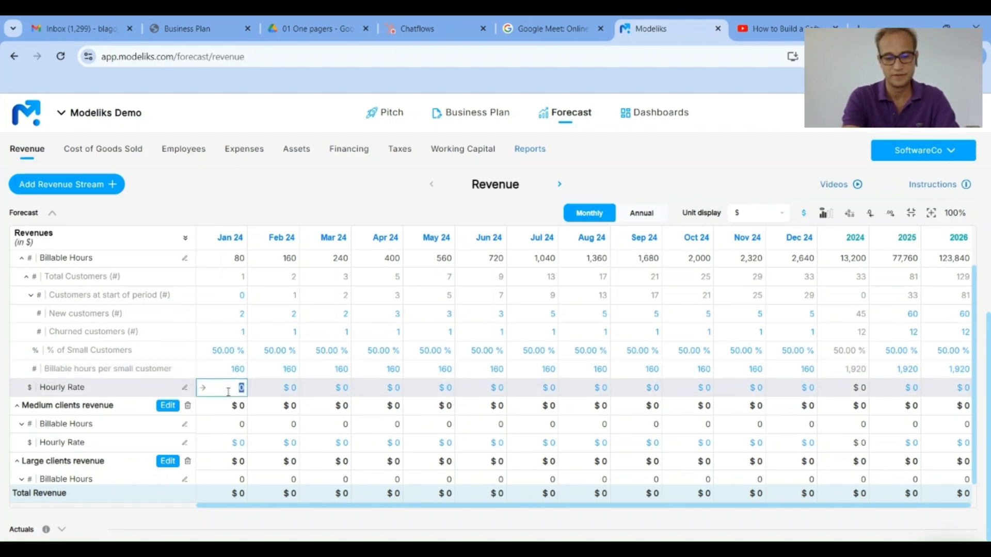
text(50)
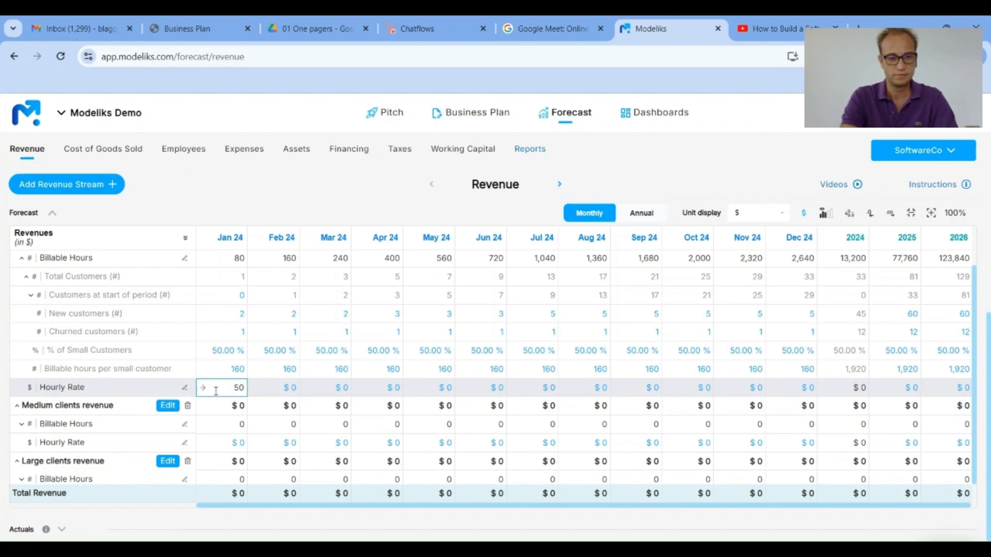
key(Tab)
click(201, 388)
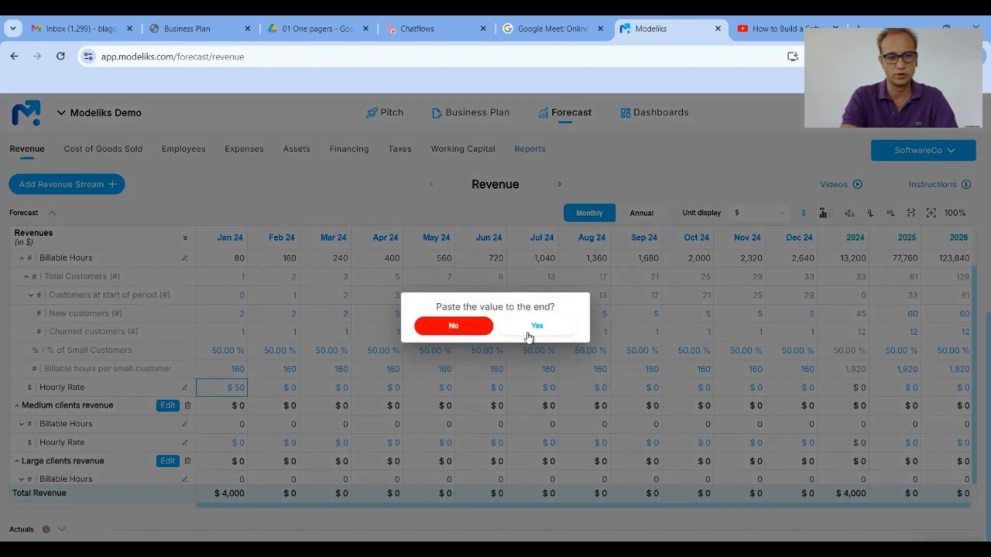
click(536, 326)
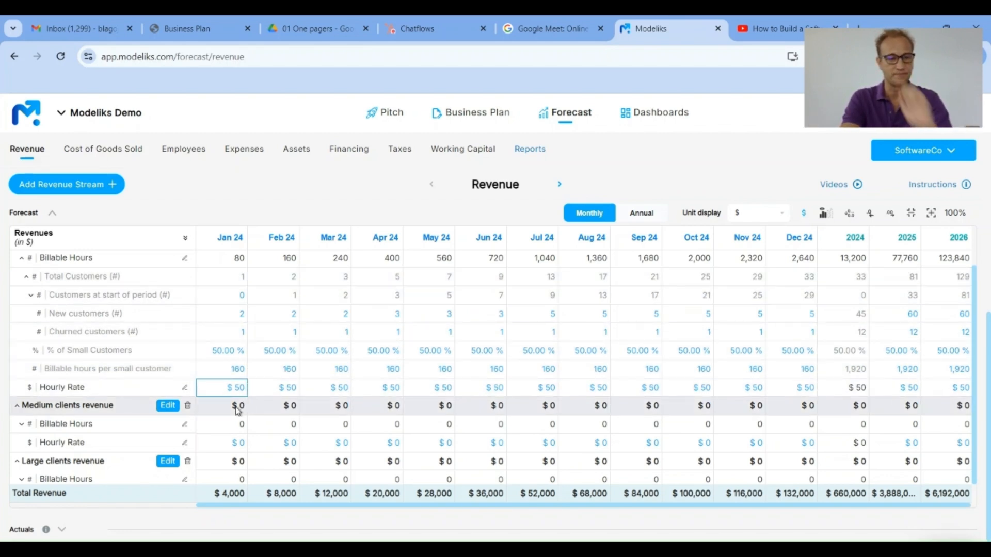
Expand the medium clients' billable hours and set the percentage of medium customers to 30% from January 2024 to the forecast's end
scroll(222, 411, down, 1)
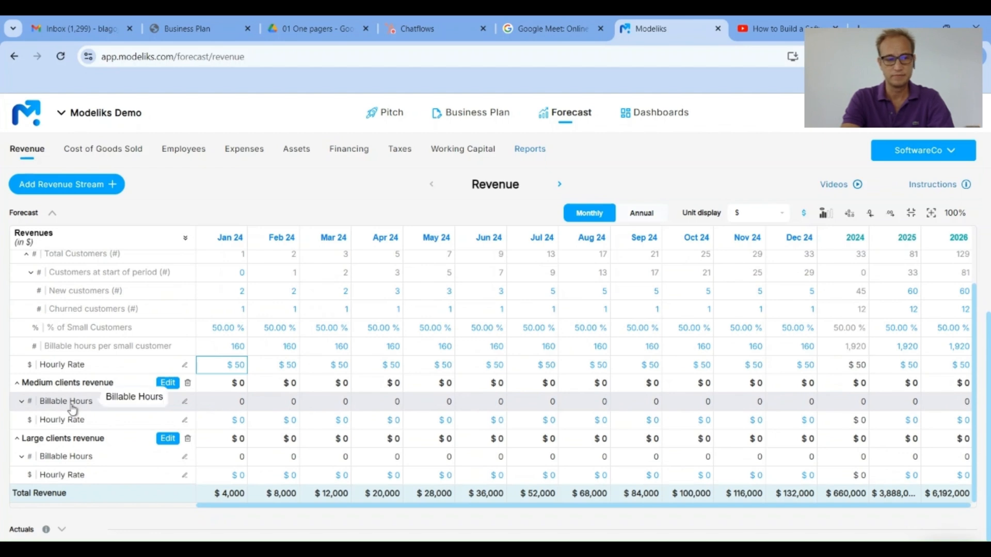
click(72, 410)
scroll(72, 409, down, 3)
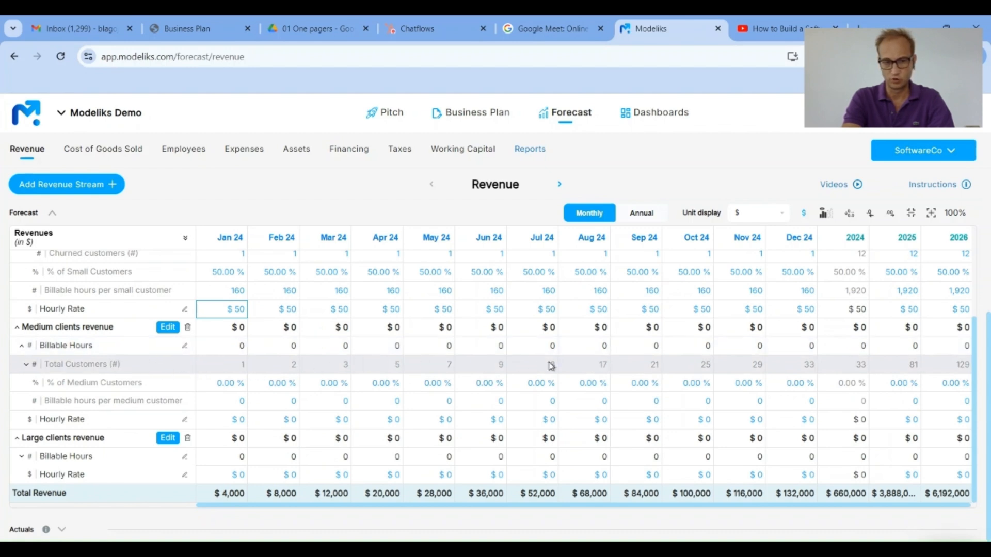
click(228, 383)
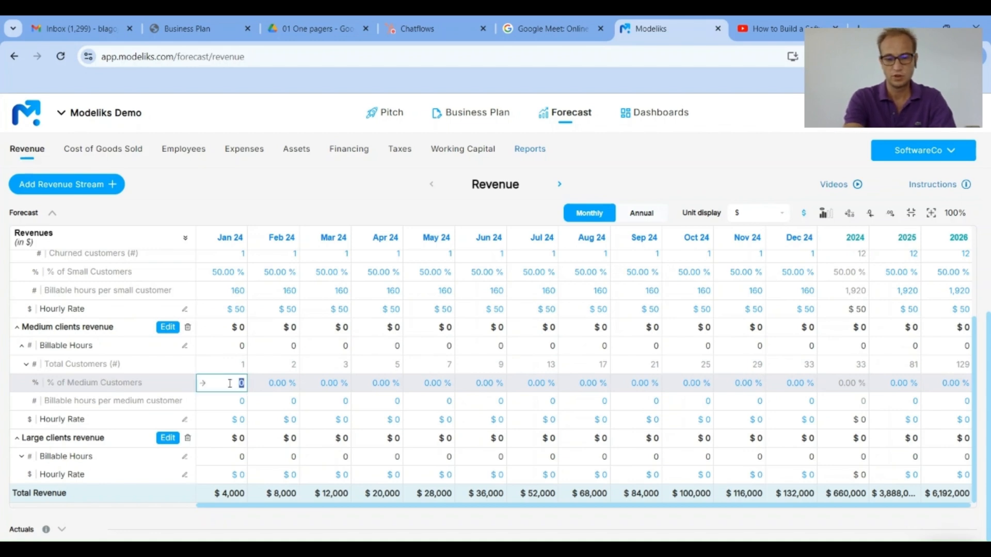
text(30)
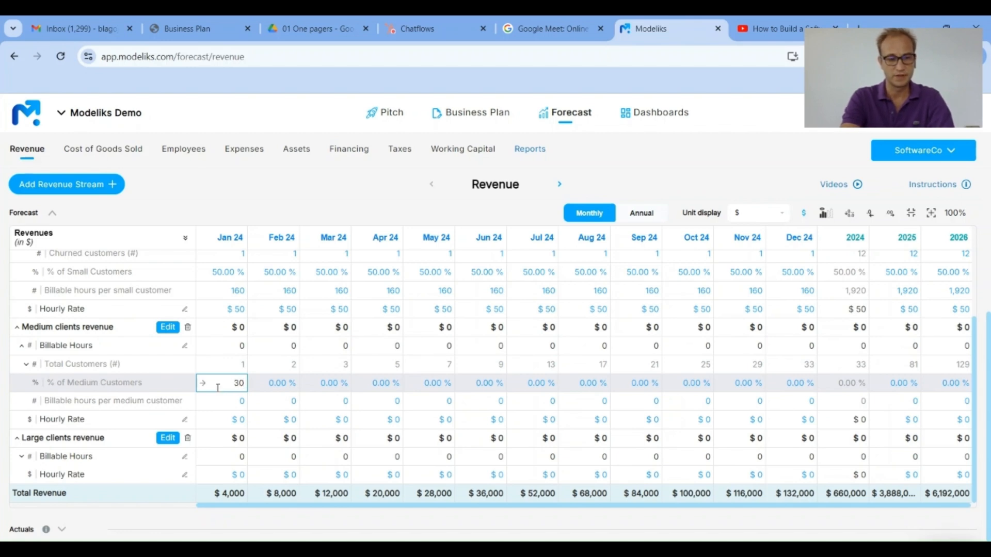
key(Tab)
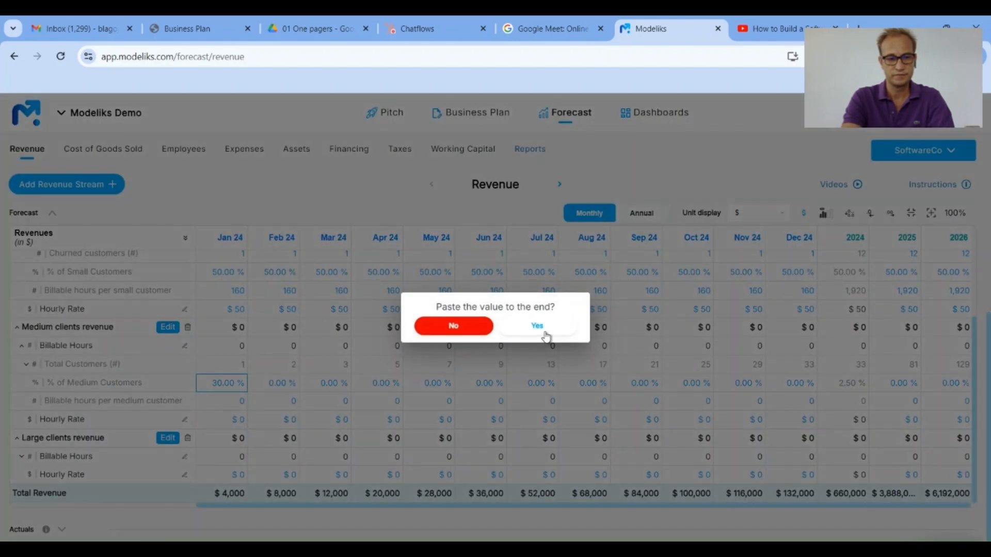
click(546, 335)
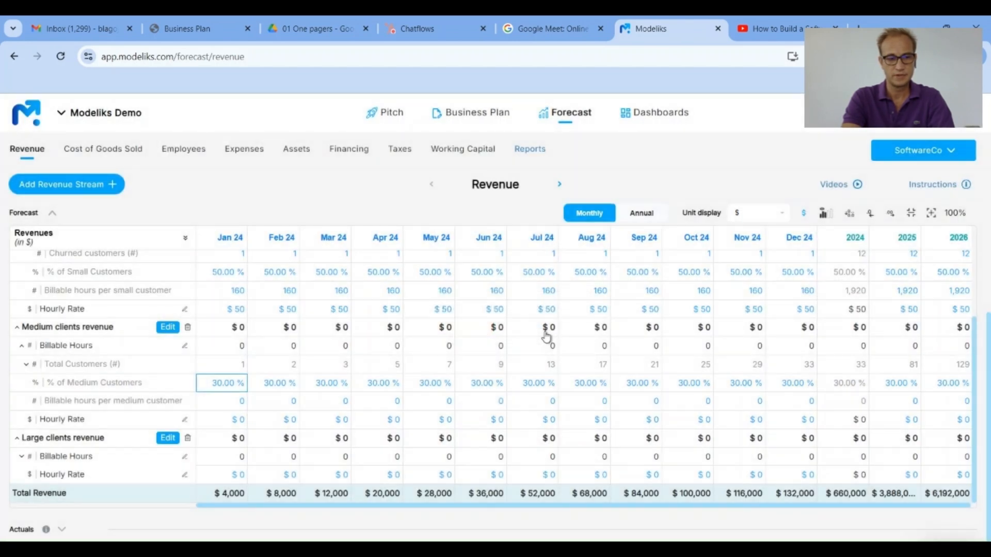
Set billable hours per medium customer to 320 for January 2024 and fill that value through to the end of the forecast
click(230, 403)
text(120)
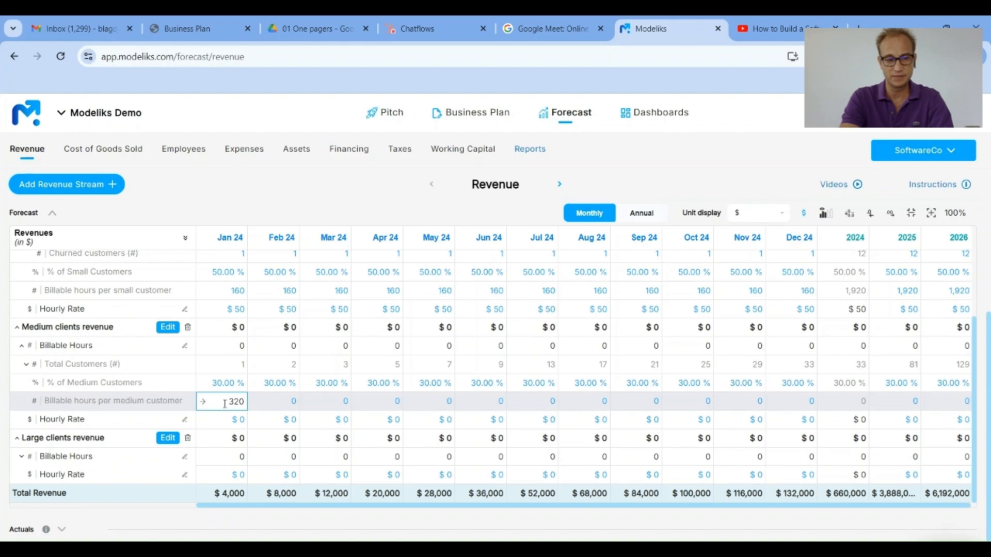
key(Tab)
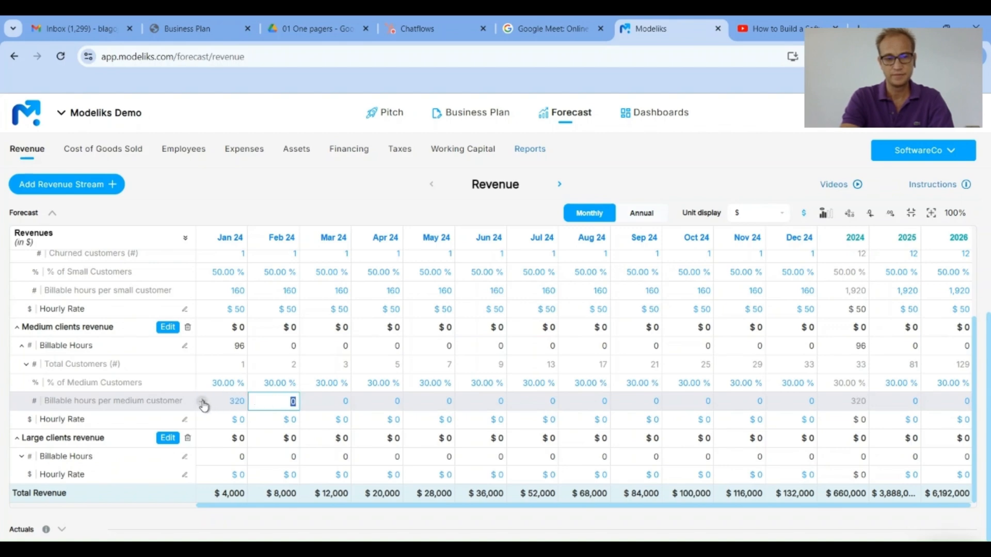
click(203, 403)
click(541, 329)
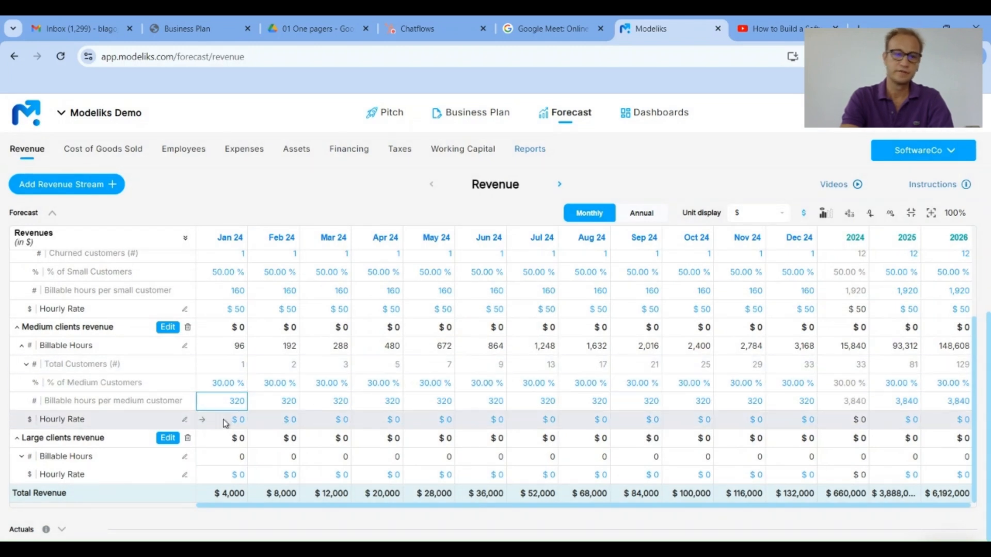
Set the medium clients' hourly rate to $60 for January 2024 and fill it through to the end of the forecast
click(224, 419)
text(60)
click(253, 421)
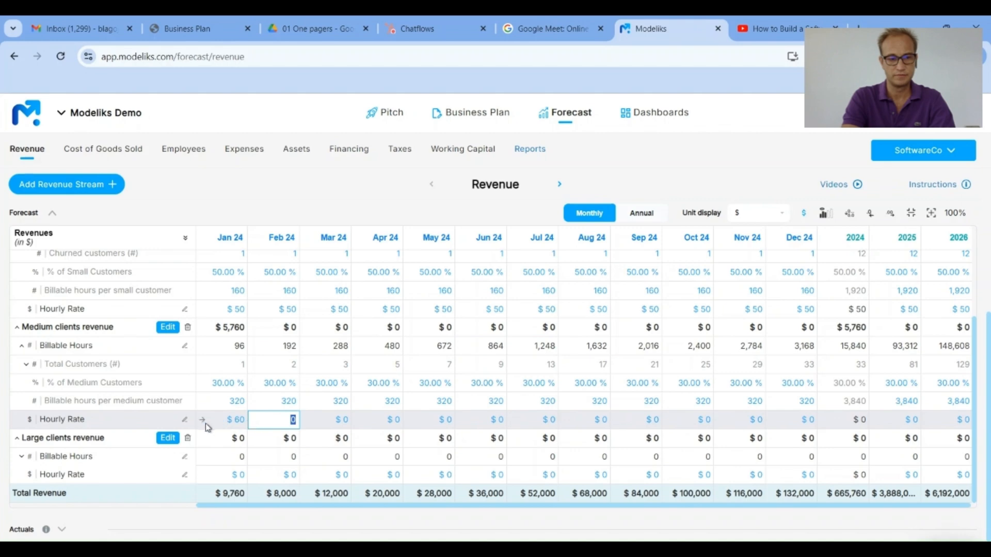
click(205, 421)
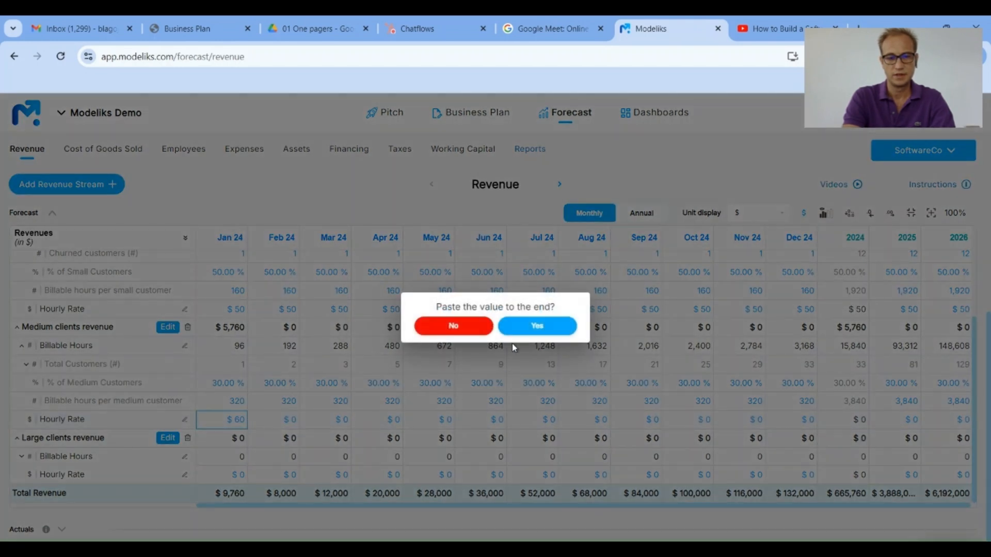
click(531, 326)
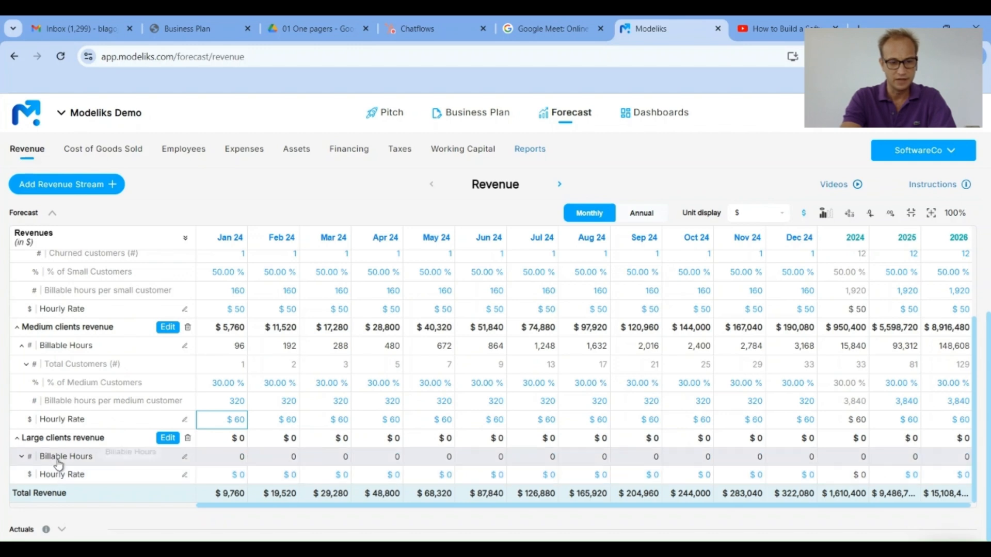
Expand the large clients' billable hours and set the percentage of large customers to 20% from January 2024 to the forecast's end
click(79, 456)
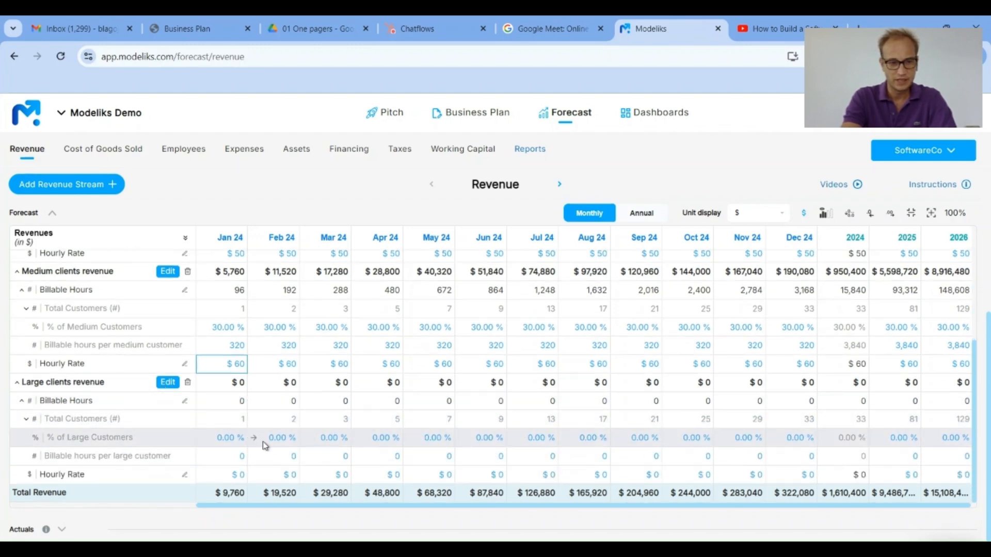
click(228, 441)
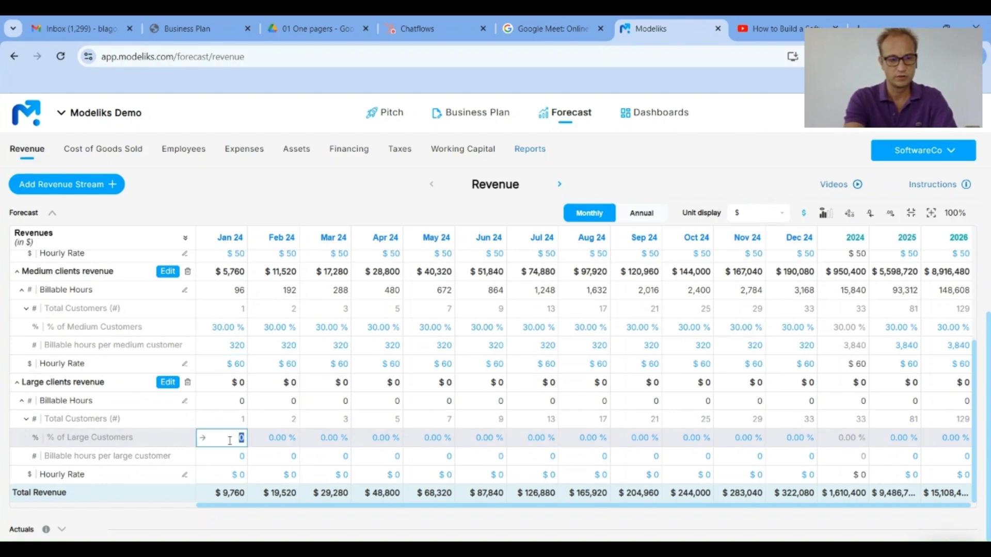
text(20)
key(Tab)
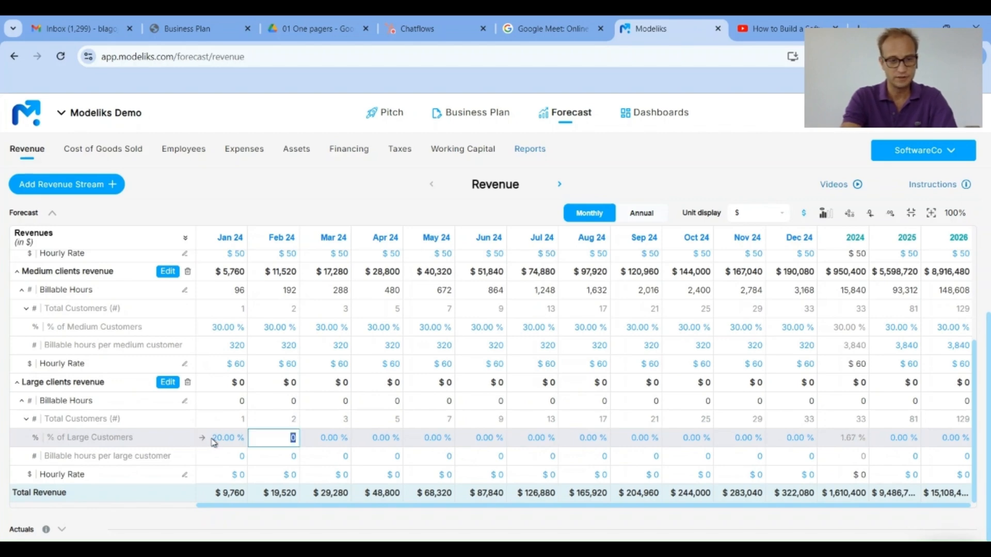
click(203, 439)
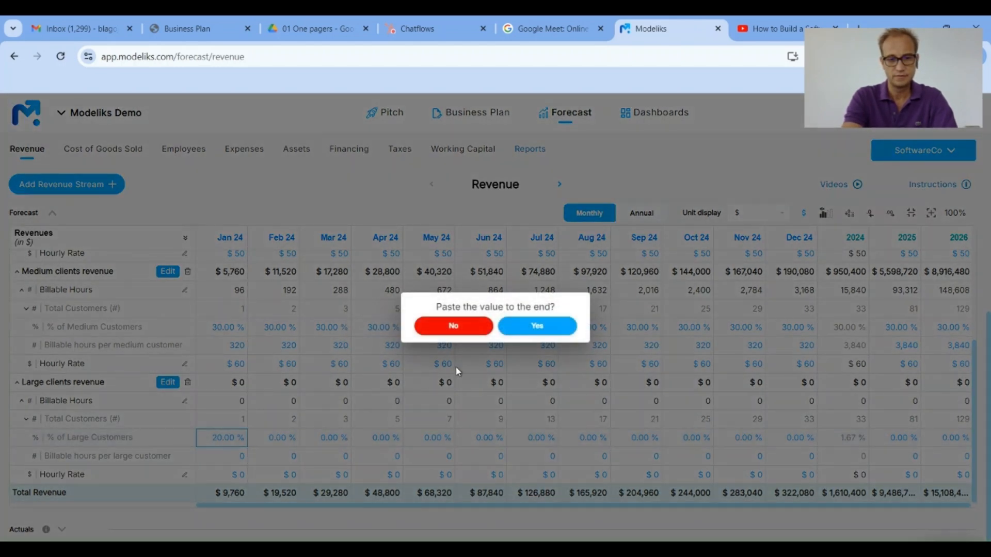
click(535, 327)
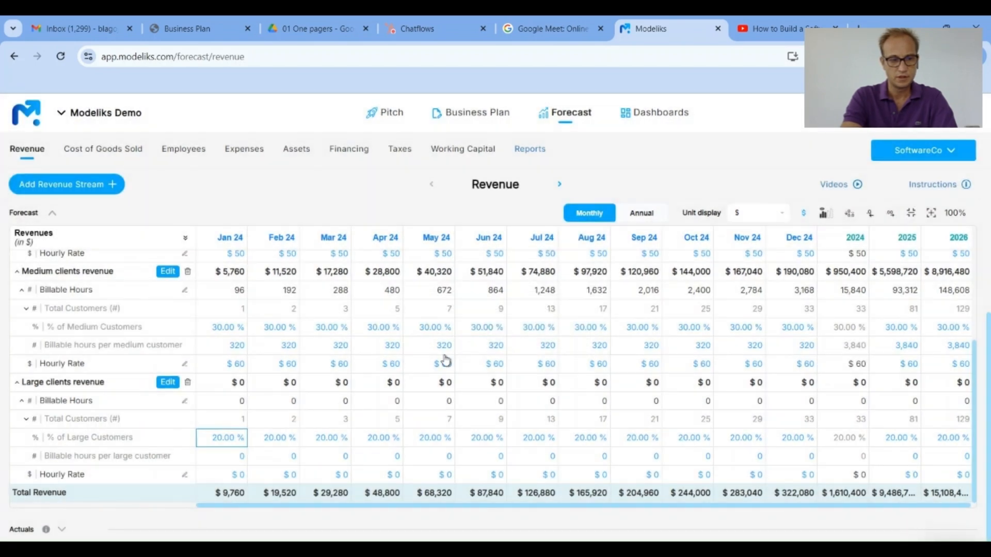
Set billable hours per large customer to 1,200 and the large clients' hourly rate to $60 for January 2024
click(220, 457)
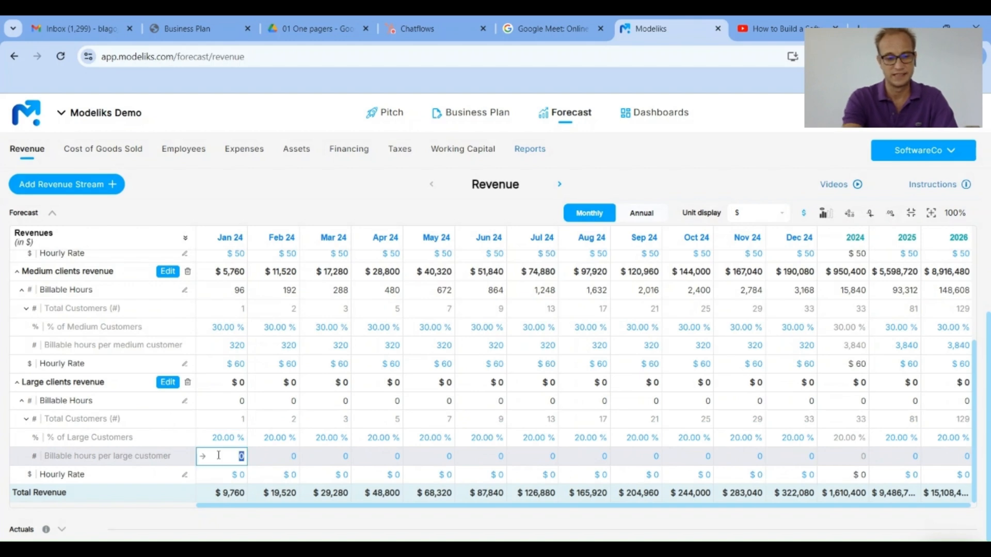
text(1200)
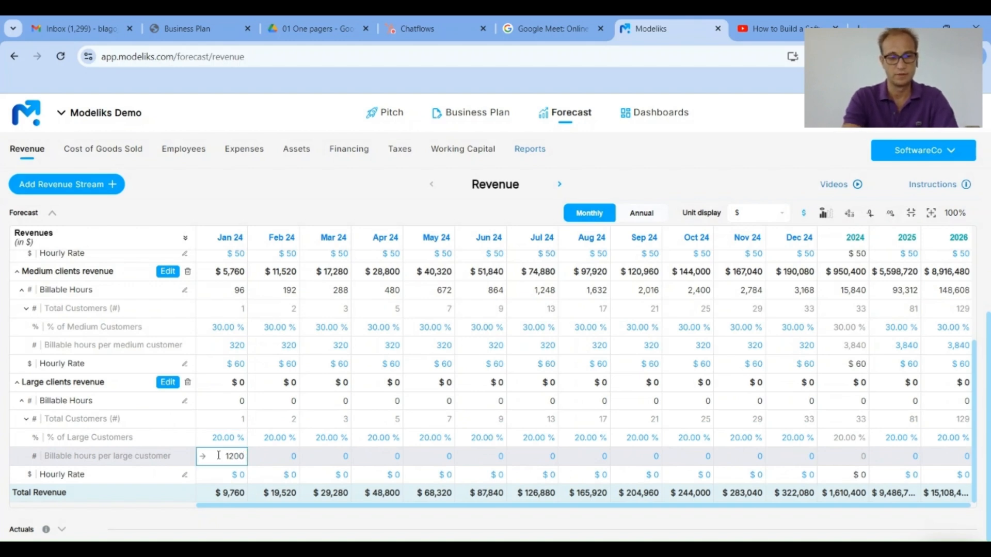
key(Tab)
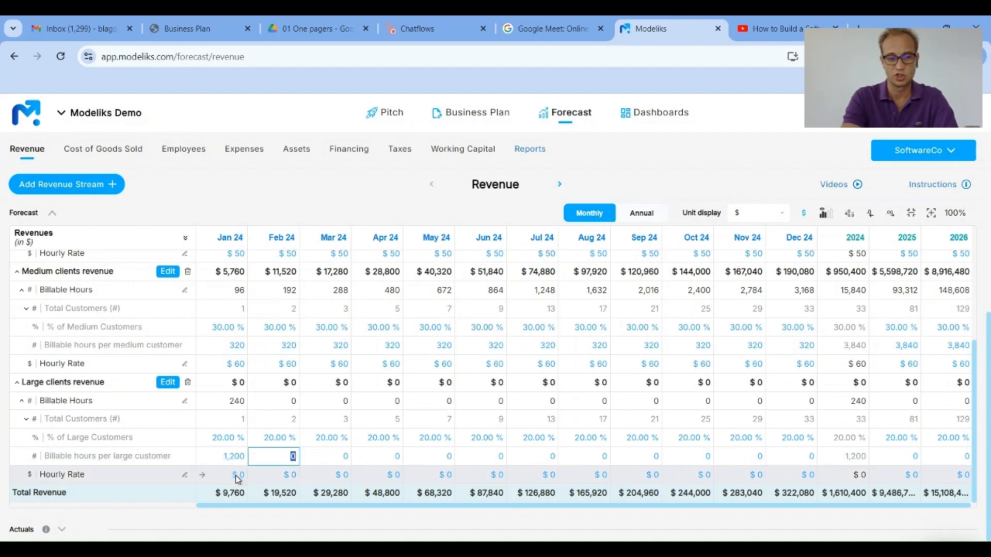
click(237, 475)
text(80)
key(Tab)
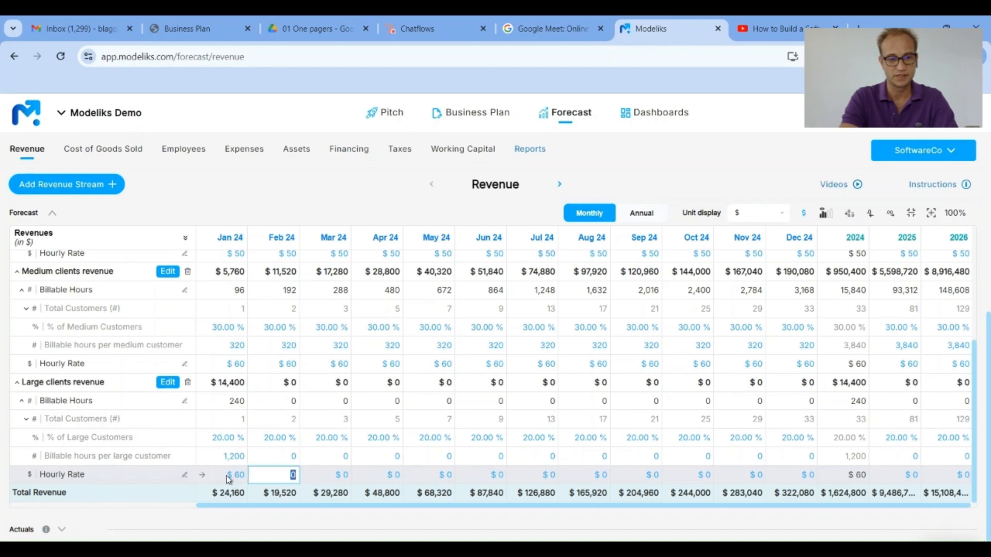
Fill January 2024's billable hours per large customer and large clients' hourly rate through to the end of the forecast
click(203, 458)
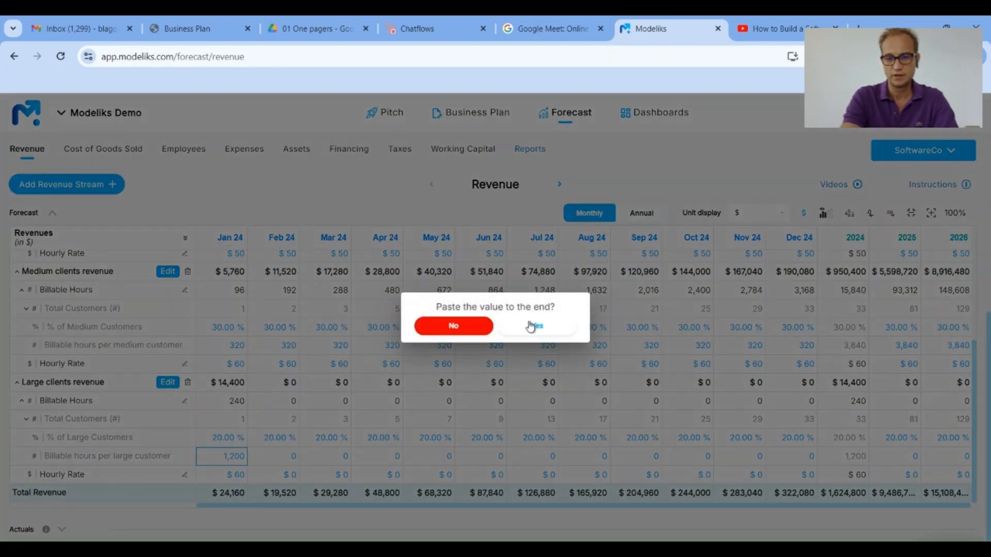
click(530, 326)
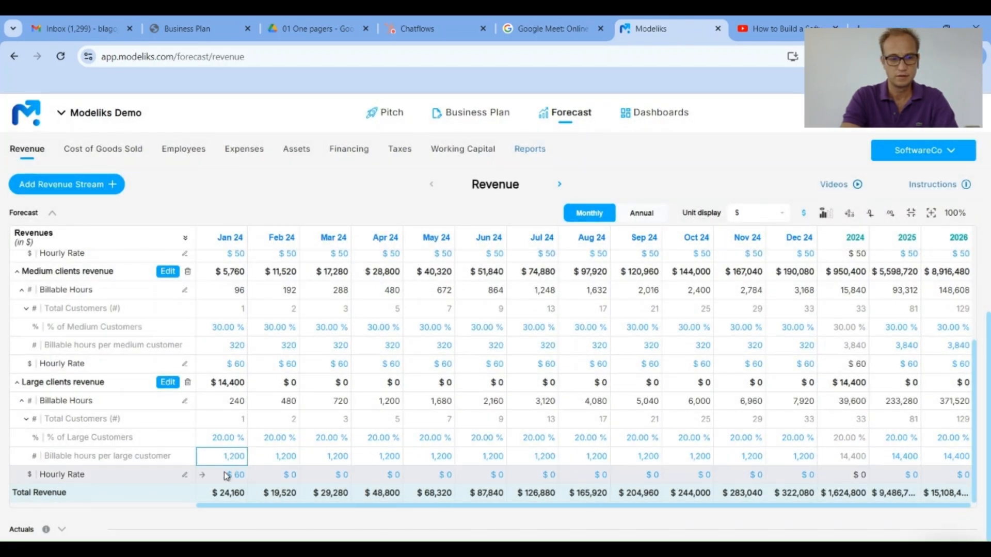
click(204, 477)
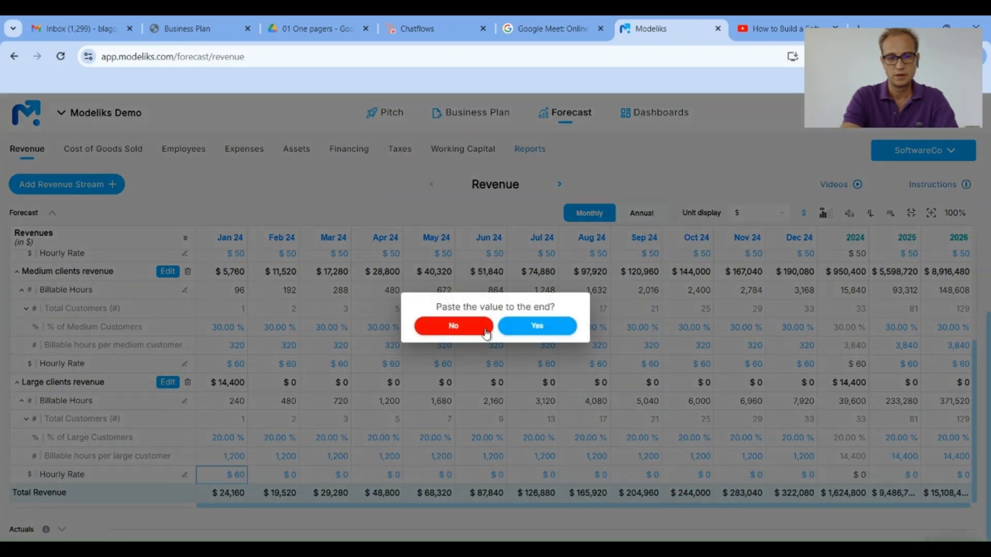
click(530, 331)
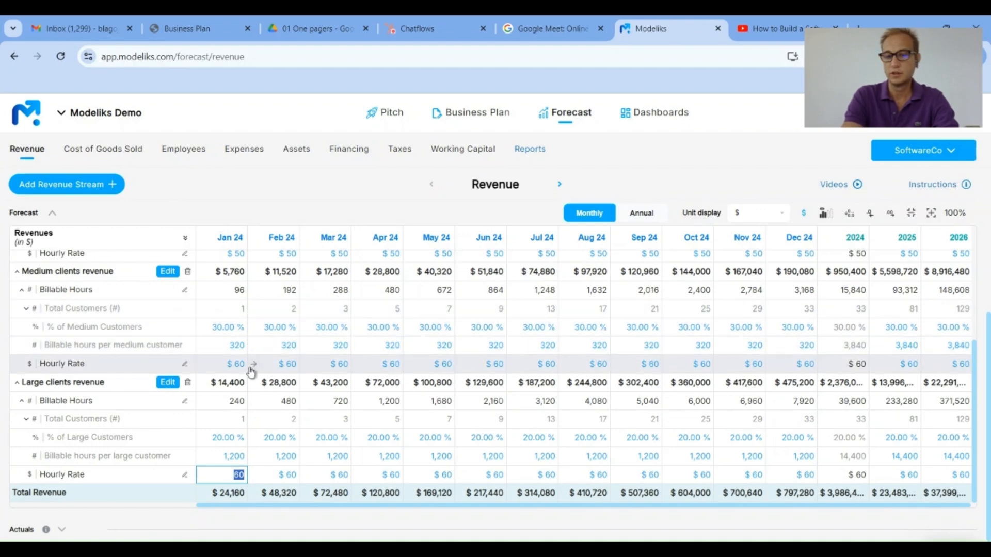
Review the customer, billable hours and hourly rate assumptions of the small, medium and large client revenue streams
scroll(238, 343, up, 3)
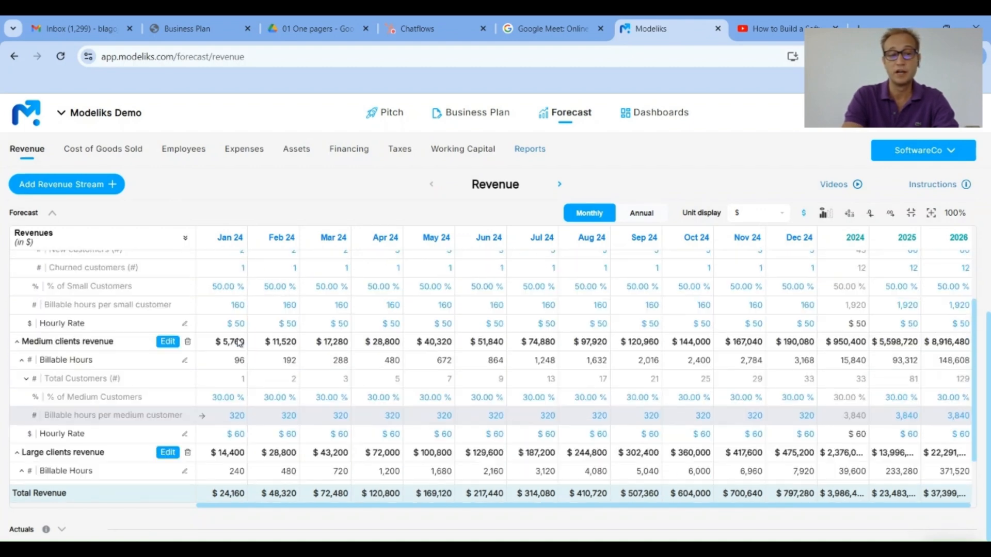
scroll(238, 343, down, 3)
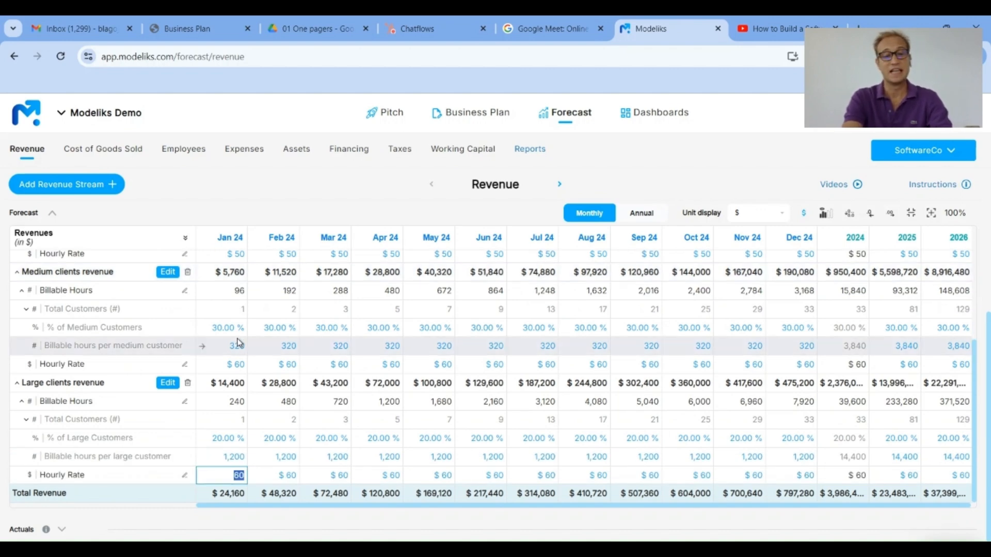
scroll(237, 343, up, 5)
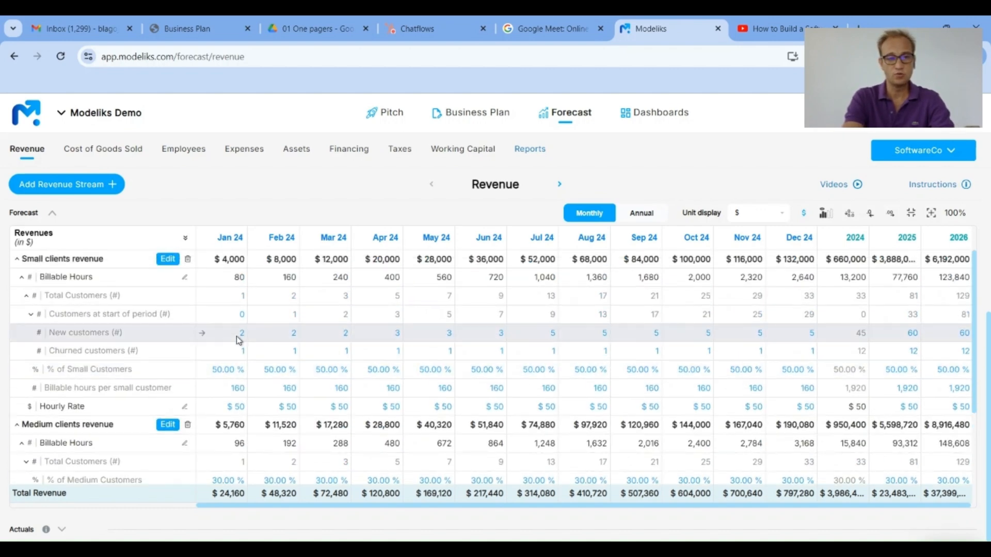
scroll(231, 296, down, 5)
click(227, 475)
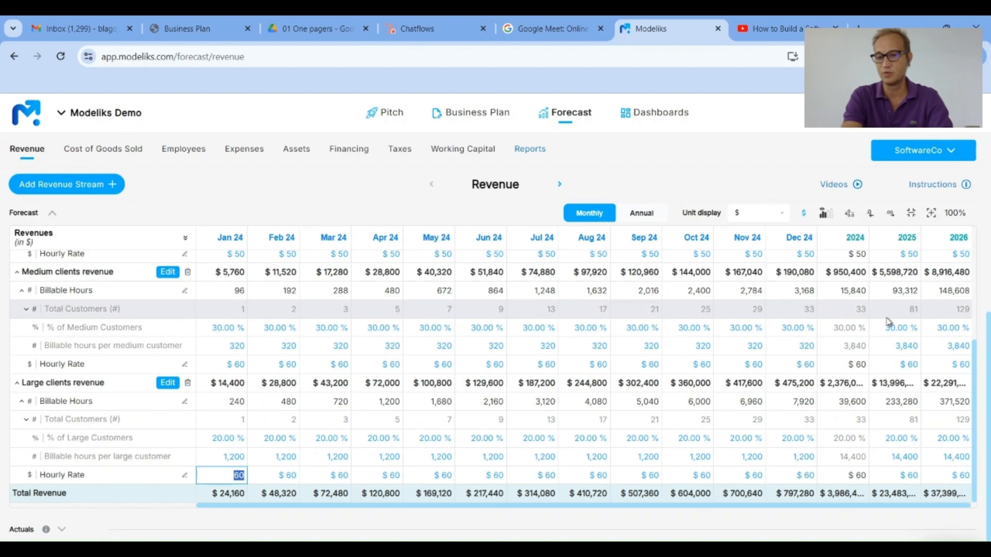
scroll(889, 321, up, 5)
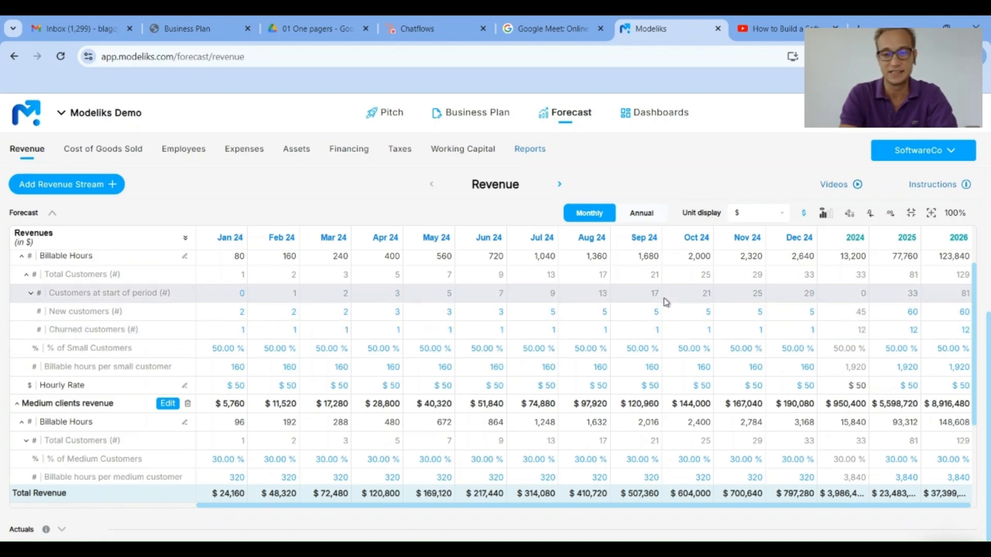
In the Cost of Goods Sold forecast, set Service 1 Costs to 10% of small clients revenue from January 2024 to the forecast's end
scroll(688, 367, down, 3)
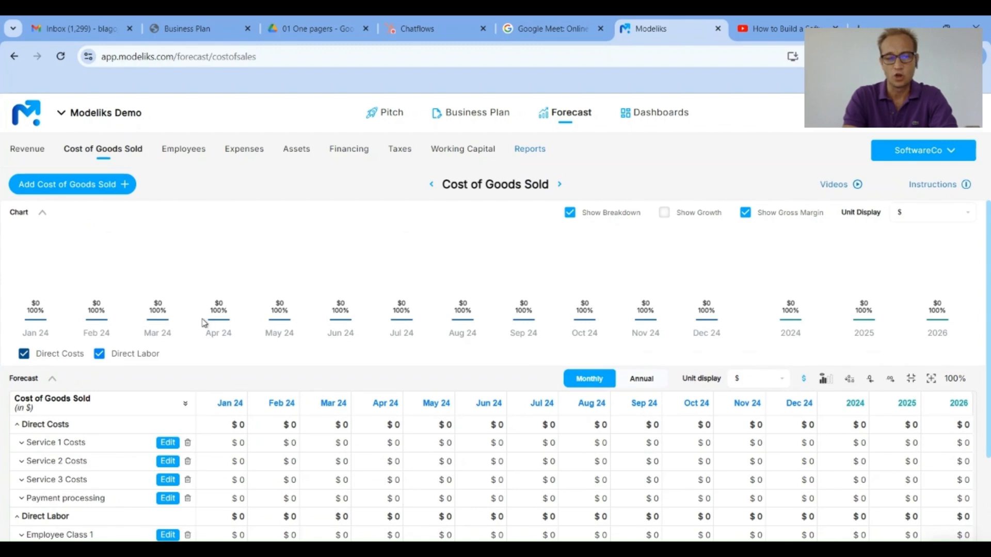
scroll(204, 325, down, 1)
scroll(205, 323, up, 1)
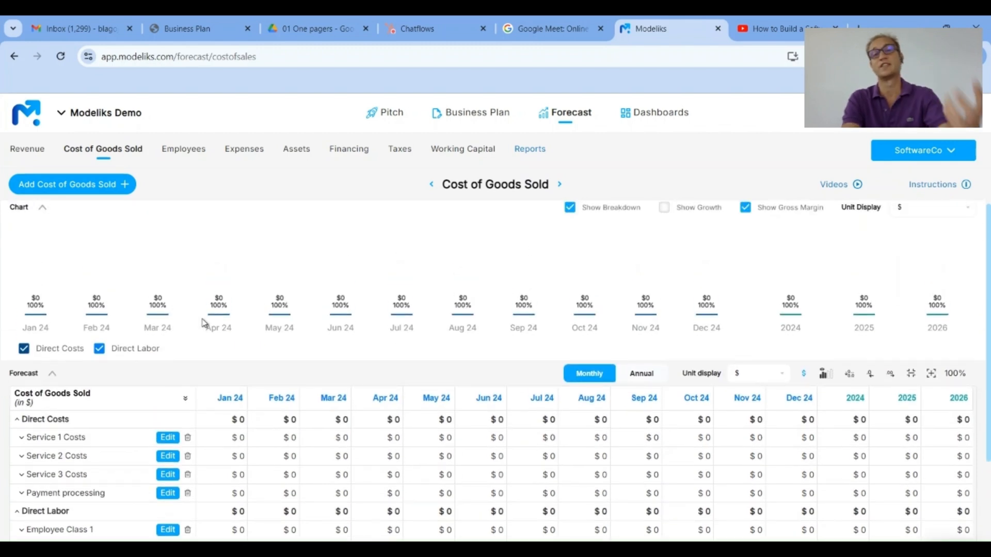
scroll(204, 323, down, 3)
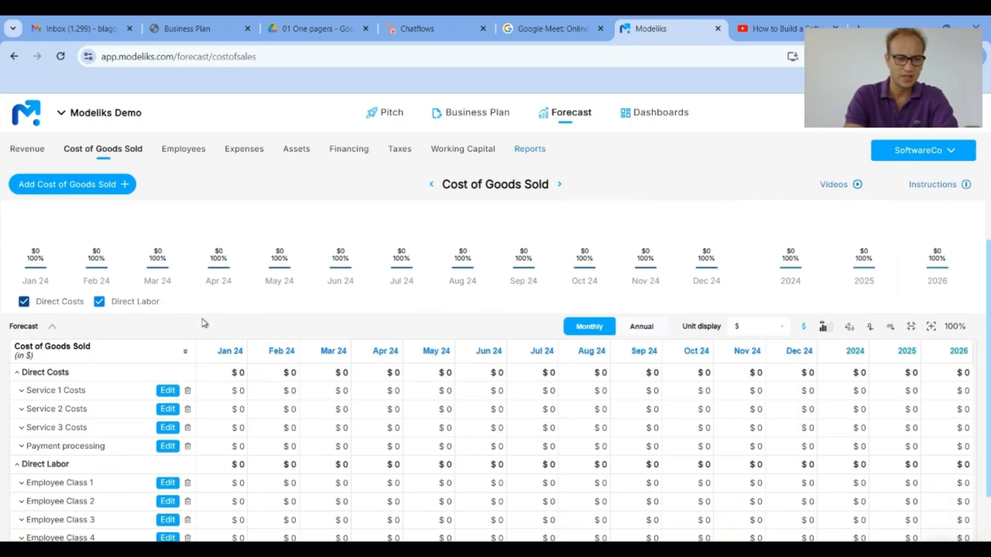
click(54, 286)
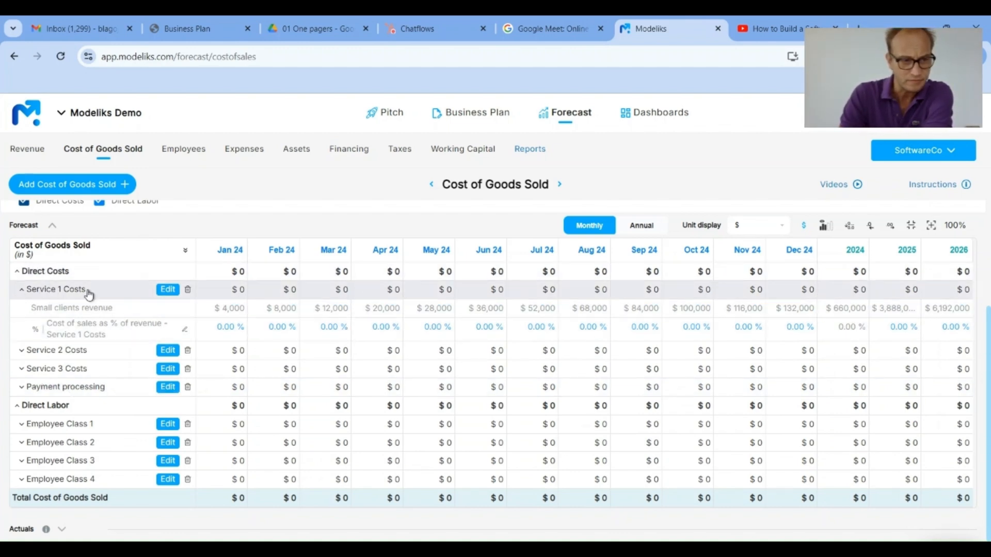
click(234, 331)
text(10)
key(Tab)
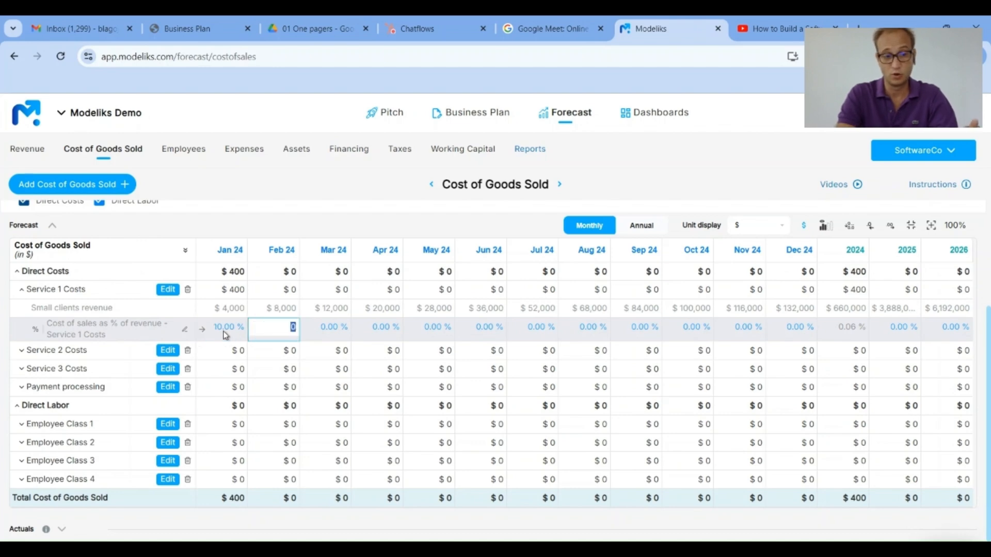
click(202, 330)
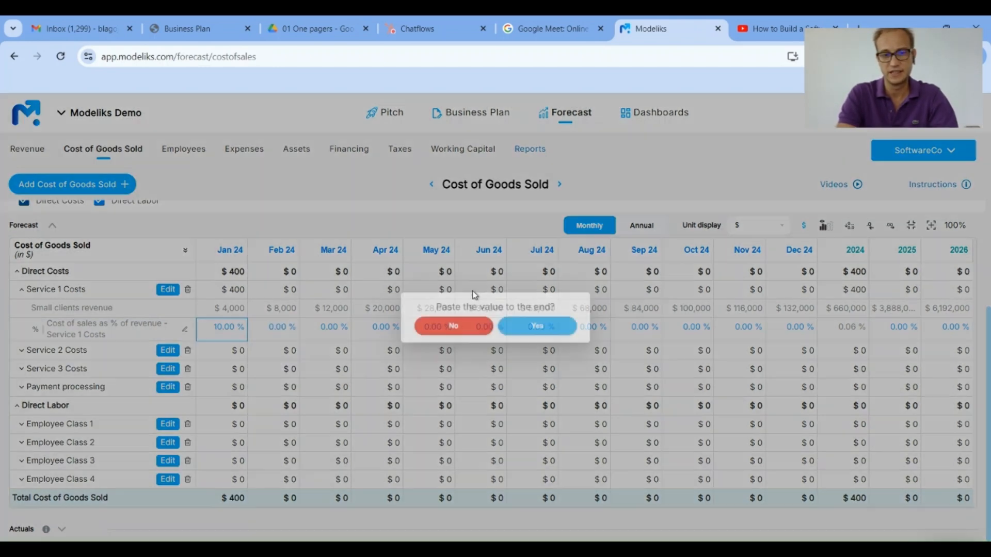
click(532, 331)
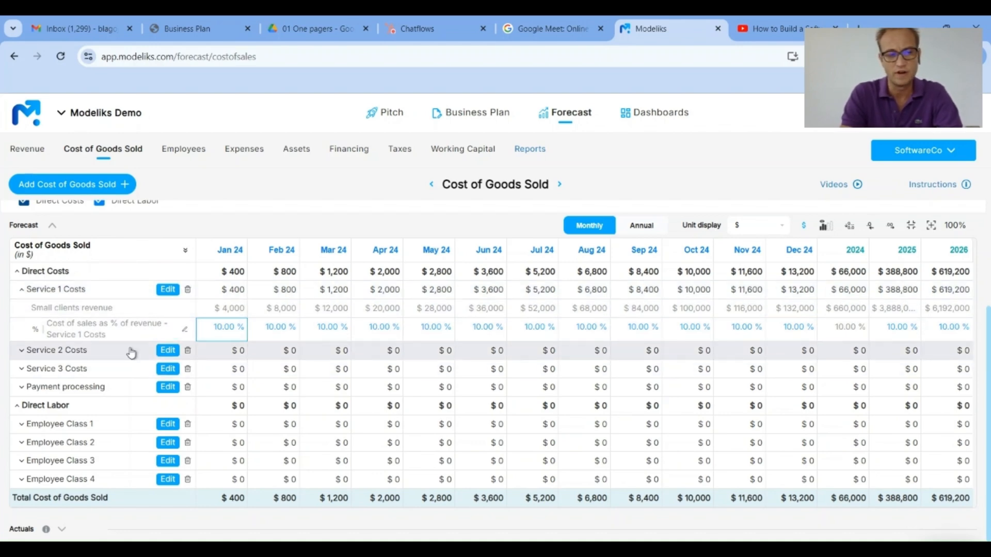
Expand Service 2 Costs and set its cost of sales to 10% of medium clients revenue from January 2024 to the forecast's end
click(82, 353)
scroll(155, 351, down, 1)
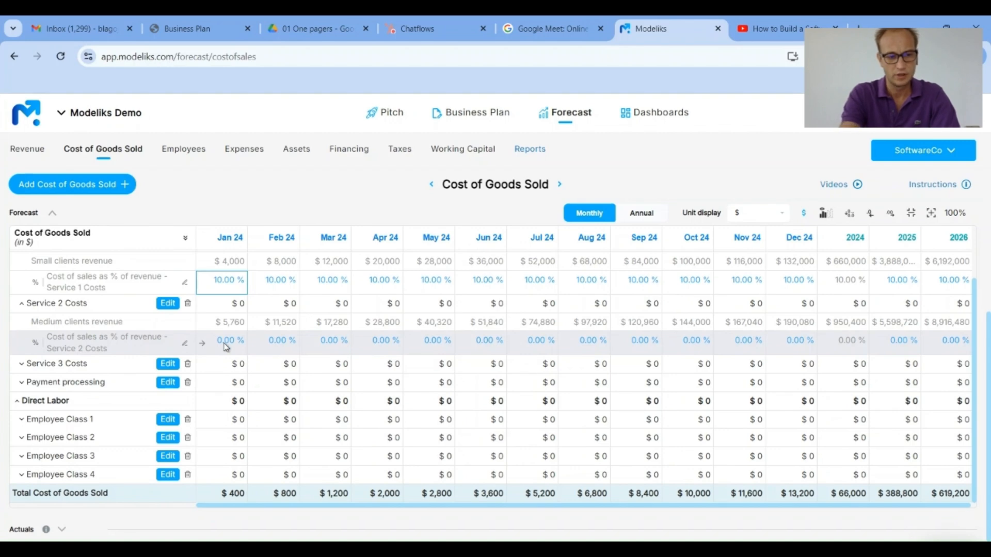
click(225, 345)
text(10)
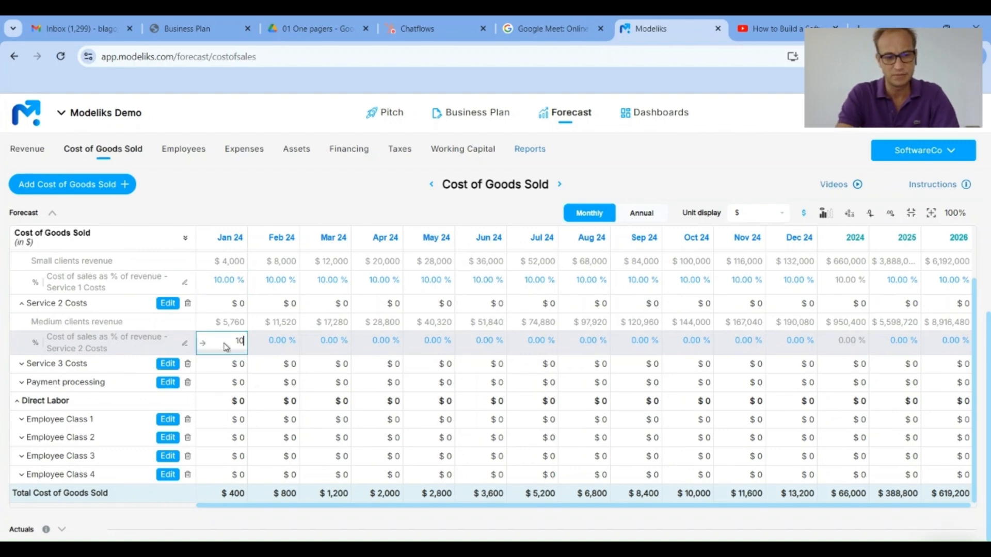
key(Return)
click(203, 343)
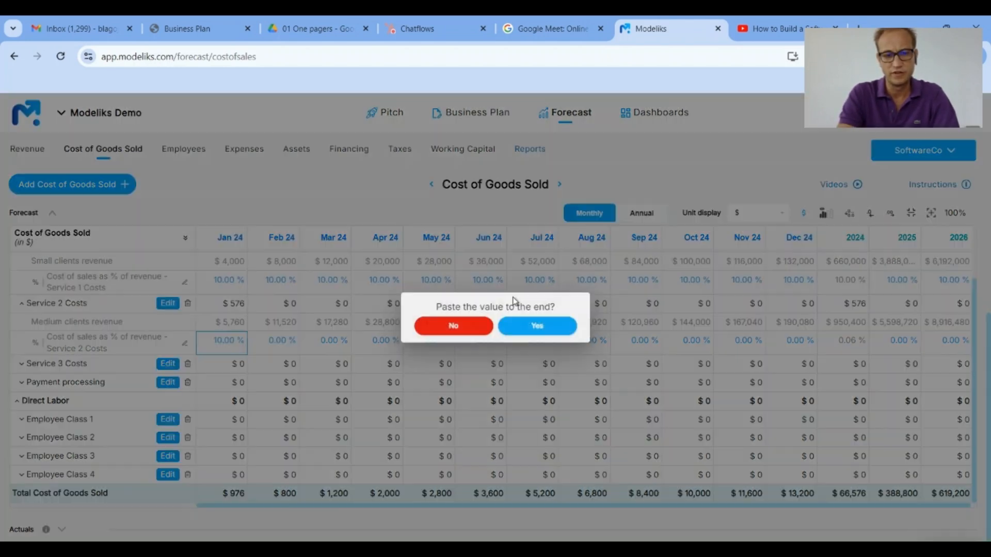
click(540, 326)
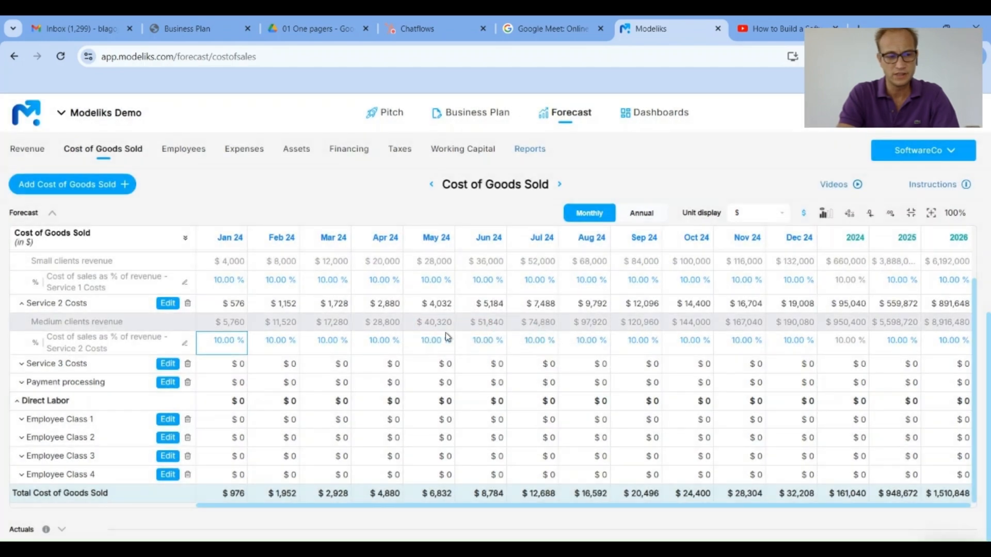
Expand Service 3 Costs and set its cost of sales to 10% of large clients revenue from January 2024 to the forecast's end
click(46, 365)
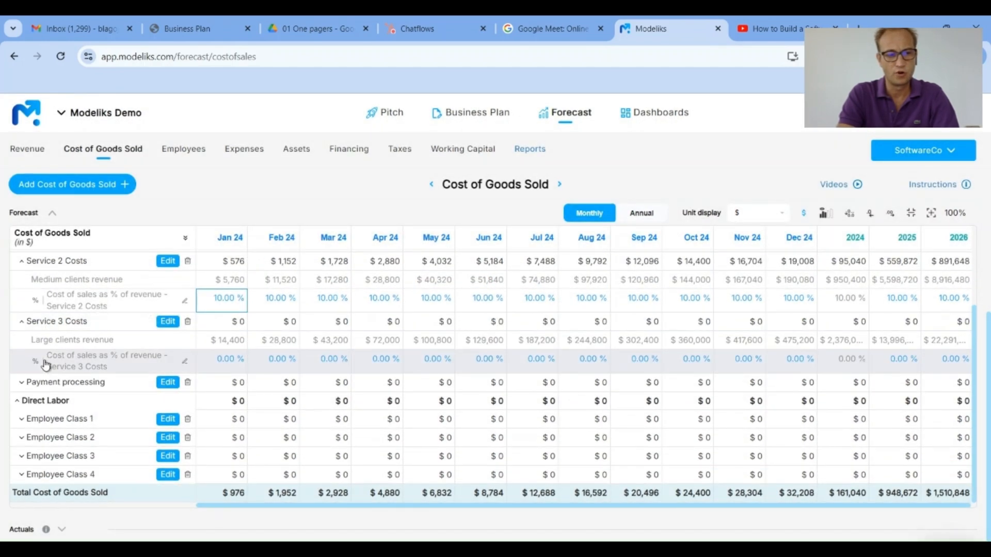
click(225, 363)
text(10)
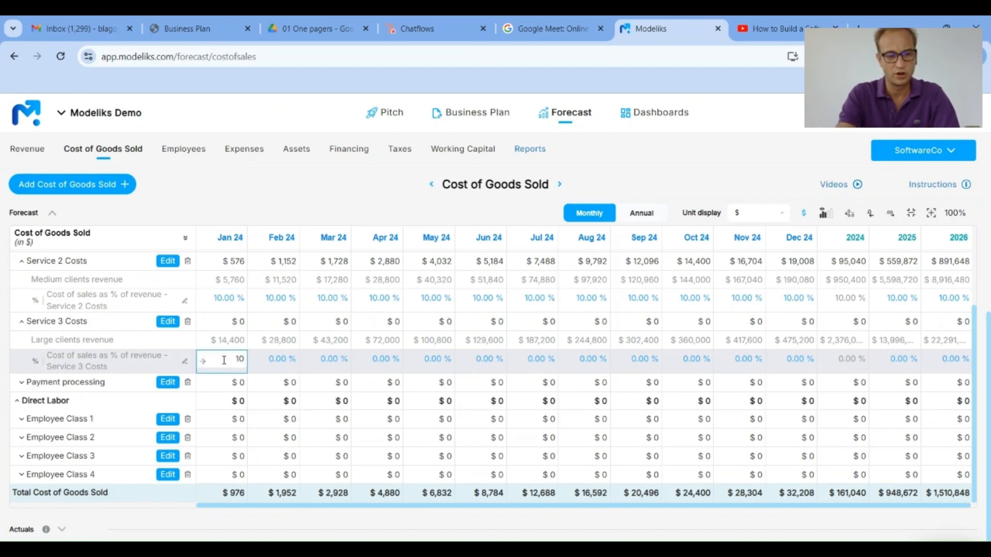
key(Tab)
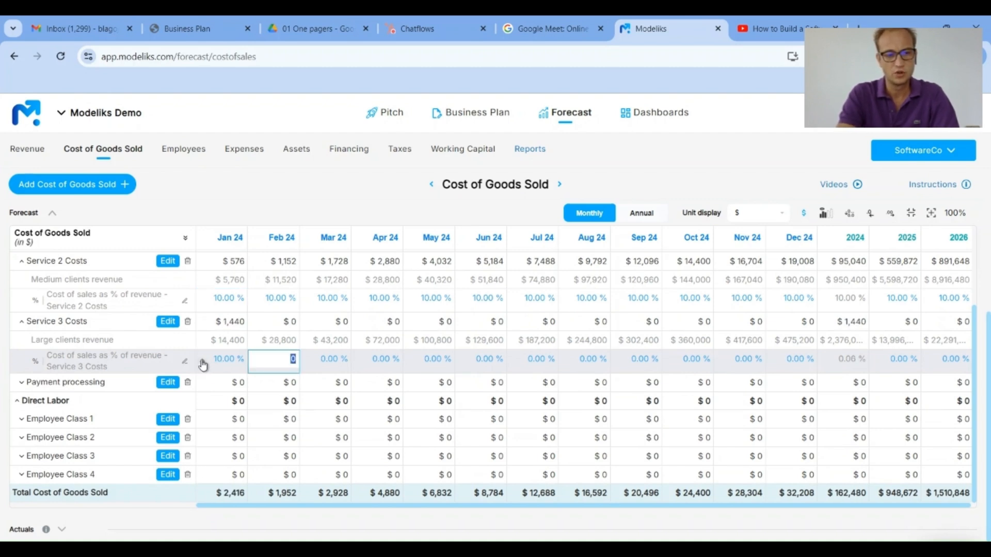
click(202, 364)
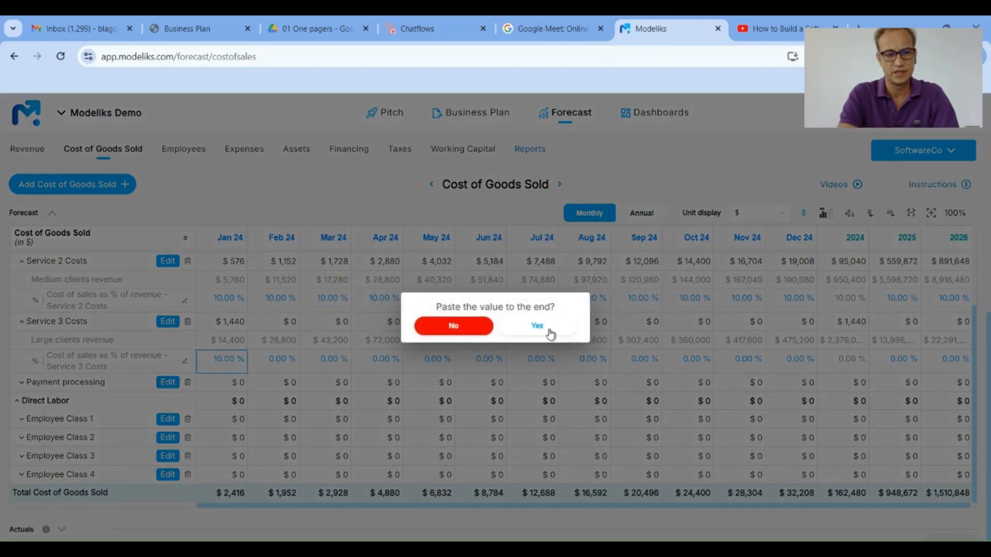
click(550, 332)
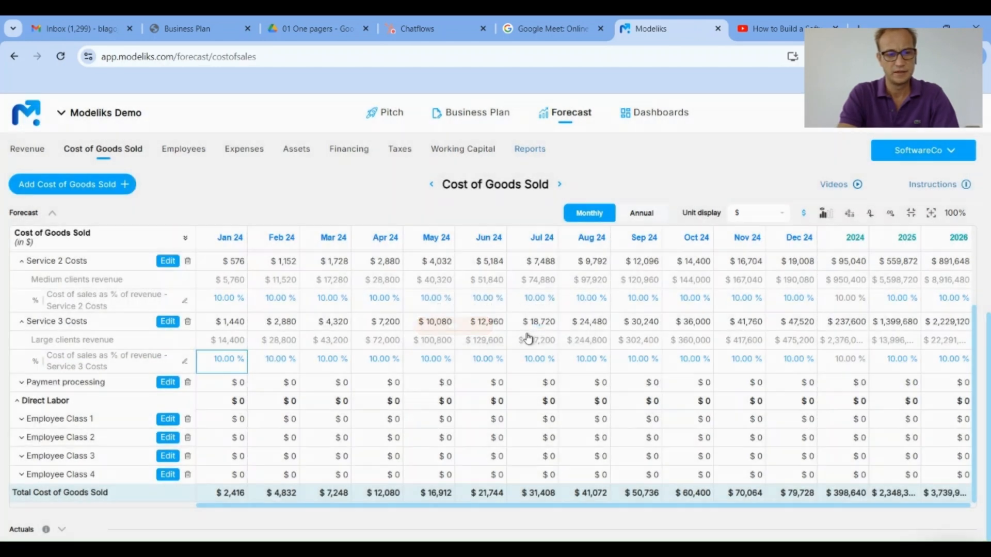
Expand Payment processing and set it to 2% of total revenue from January 2024 to the forecast's end
click(68, 383)
scroll(155, 387, down, 1)
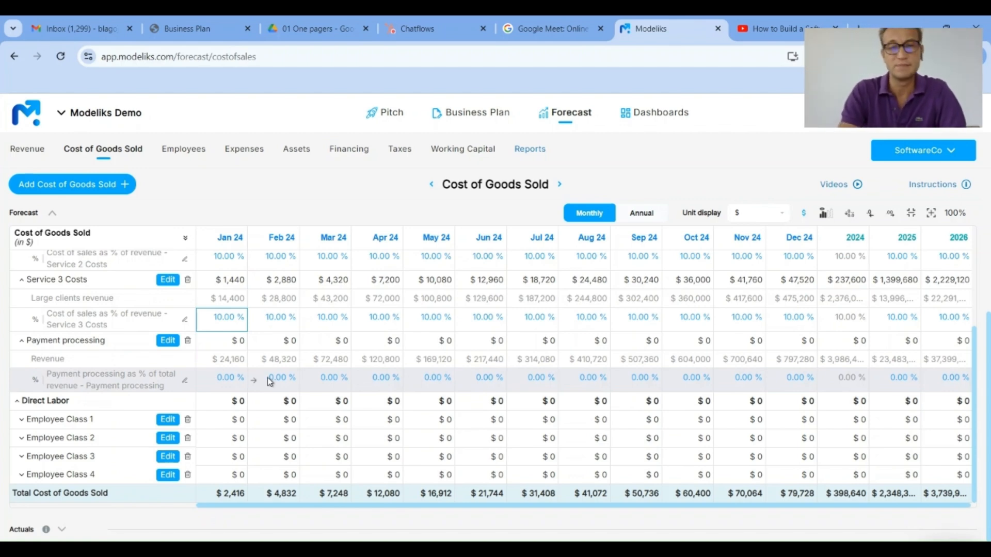
click(232, 380)
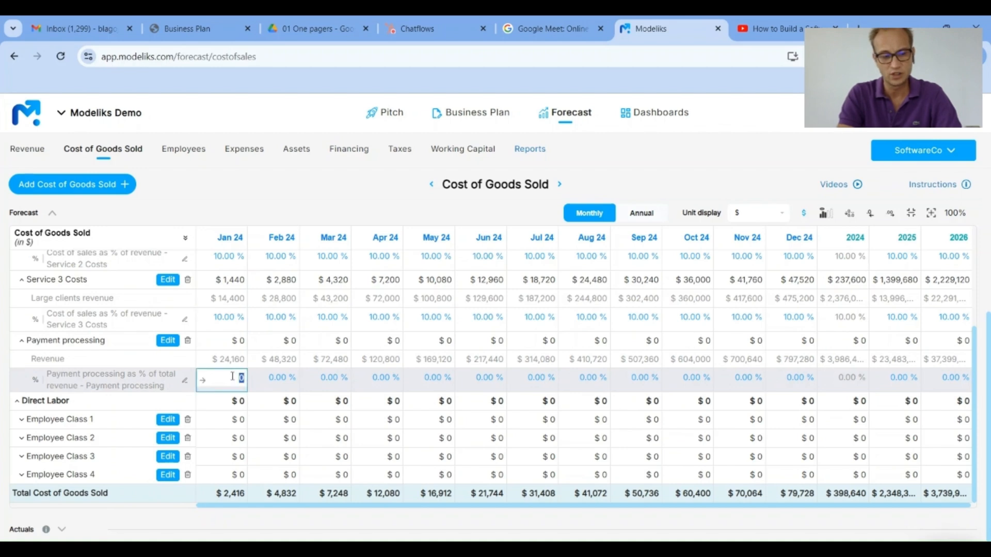
text(2)
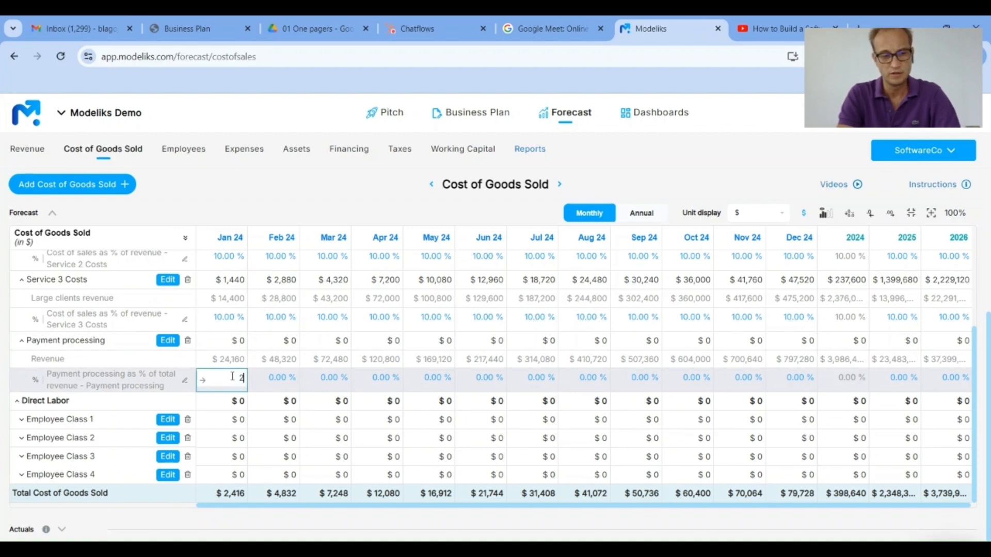
key(Tab)
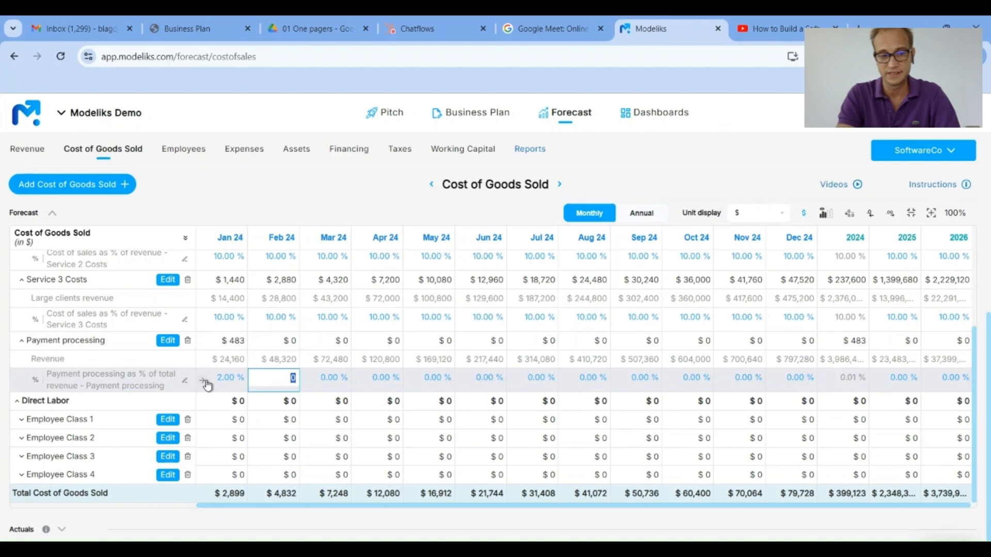
click(203, 382)
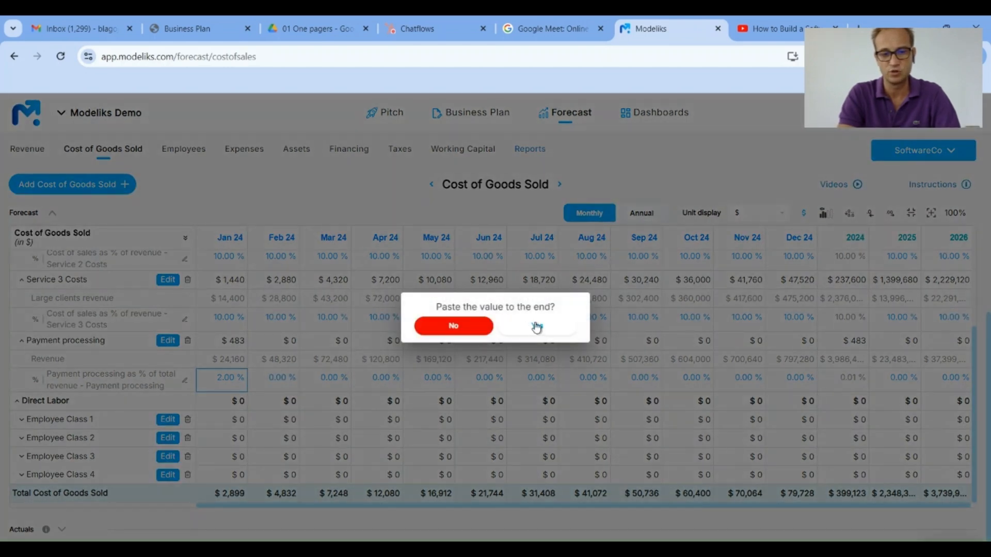
click(537, 327)
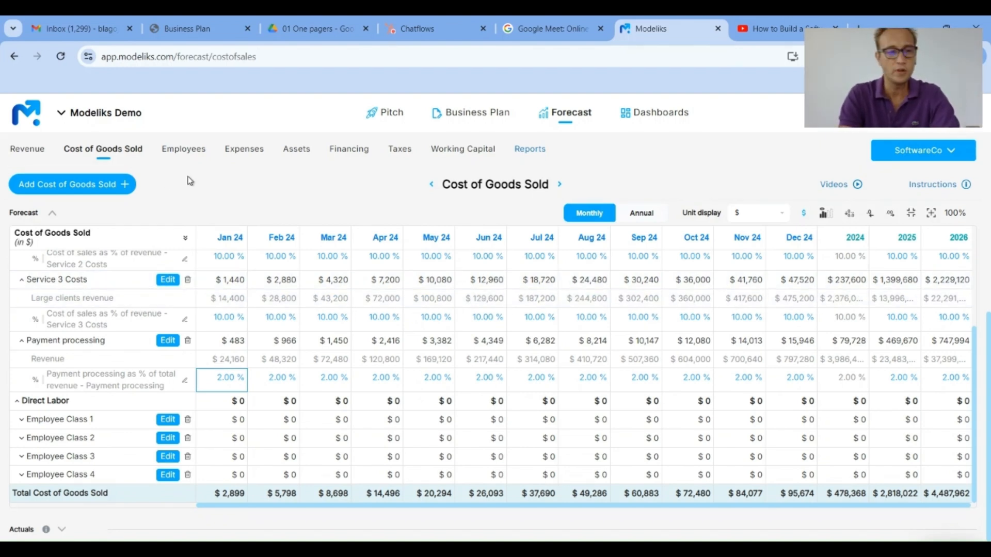
Open the Employees forecast and expand Employee Class 1 under Direct Labor Personnel Cost
click(182, 152)
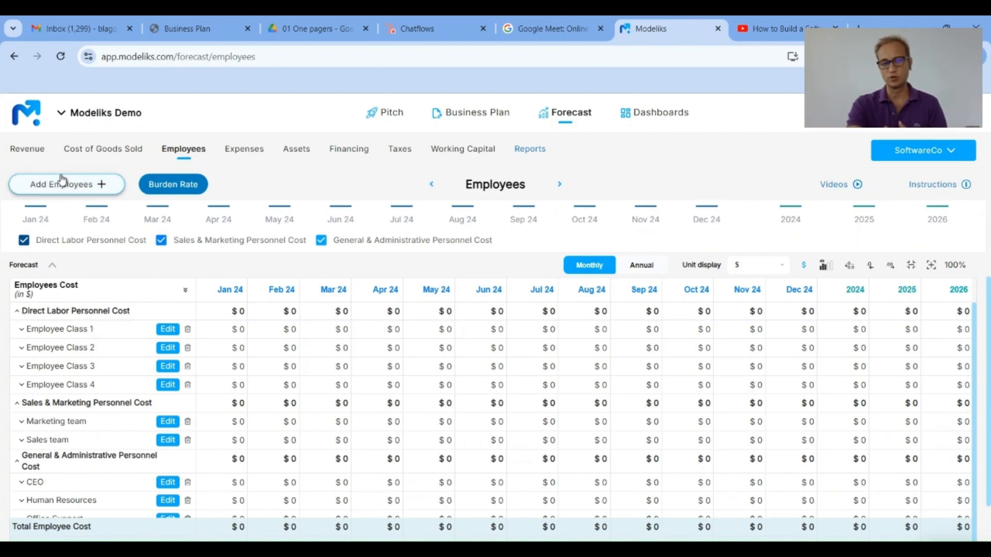
scroll(72, 362, down, 1)
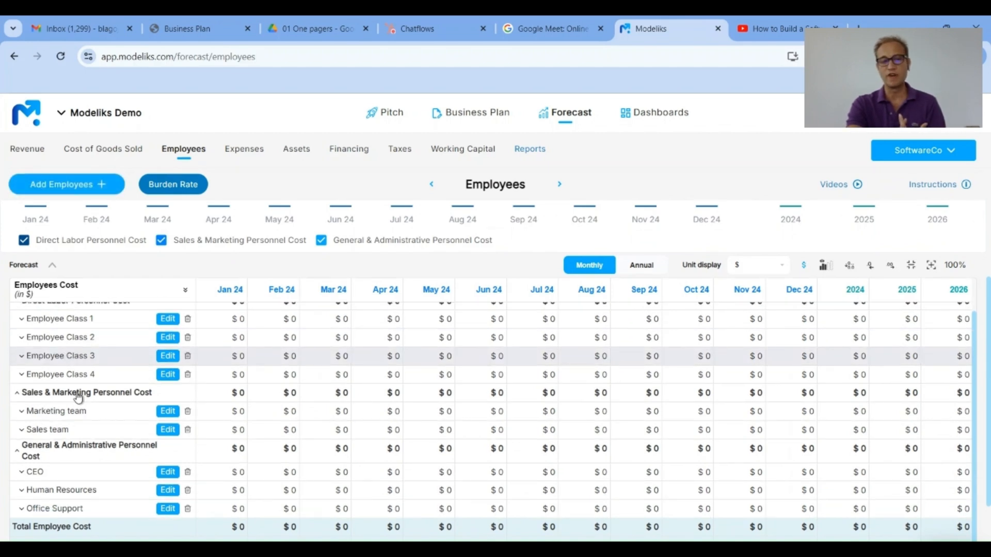
scroll(85, 479, down, 1)
scroll(76, 307, up, 1)
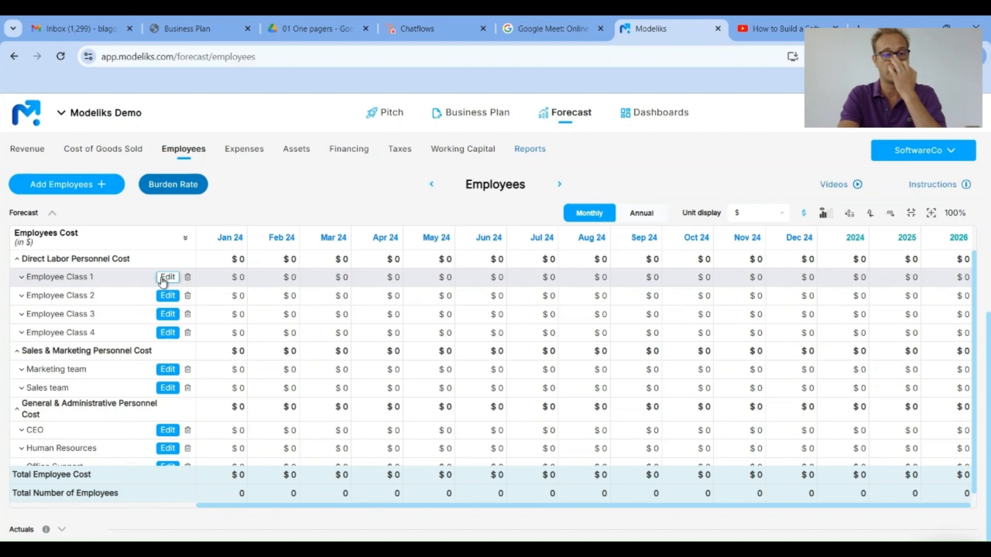
click(63, 278)
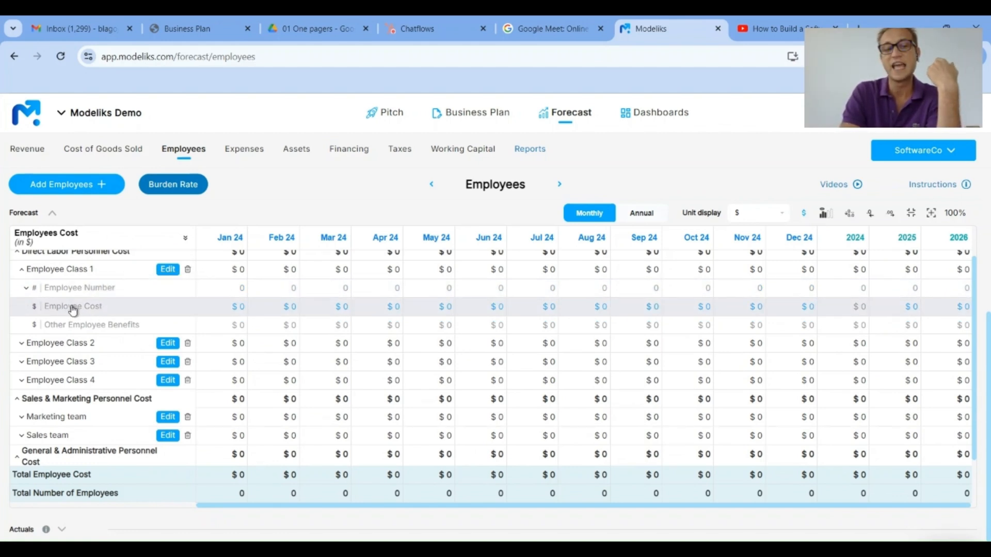
Rename Employee Class 1 as "junior enginners", keeping it as direct labor, and proceed to its number of employees
click(168, 269)
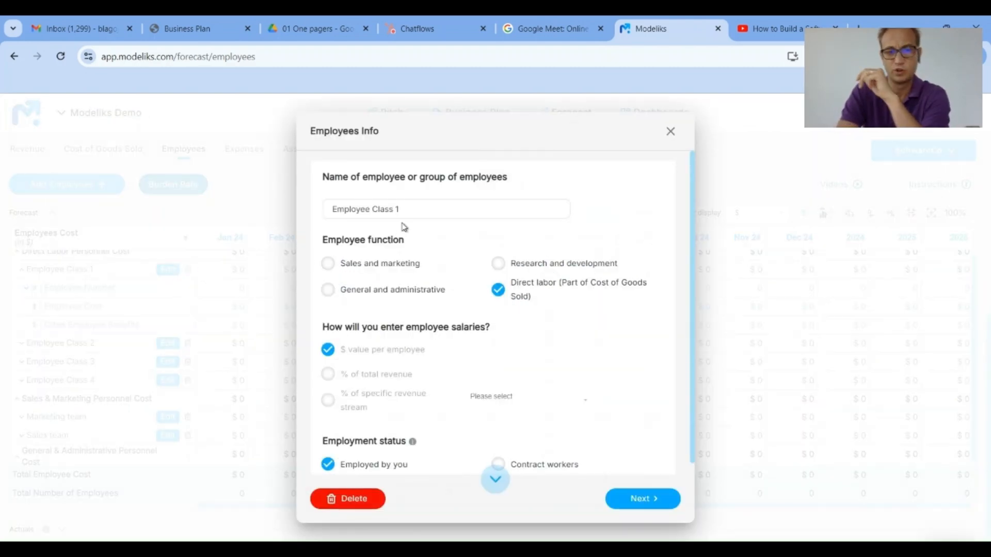
click(415, 210)
key(ctrl+shift+Left)
key(ctrl+shift+Left)
key(ctrl+shift+Left)
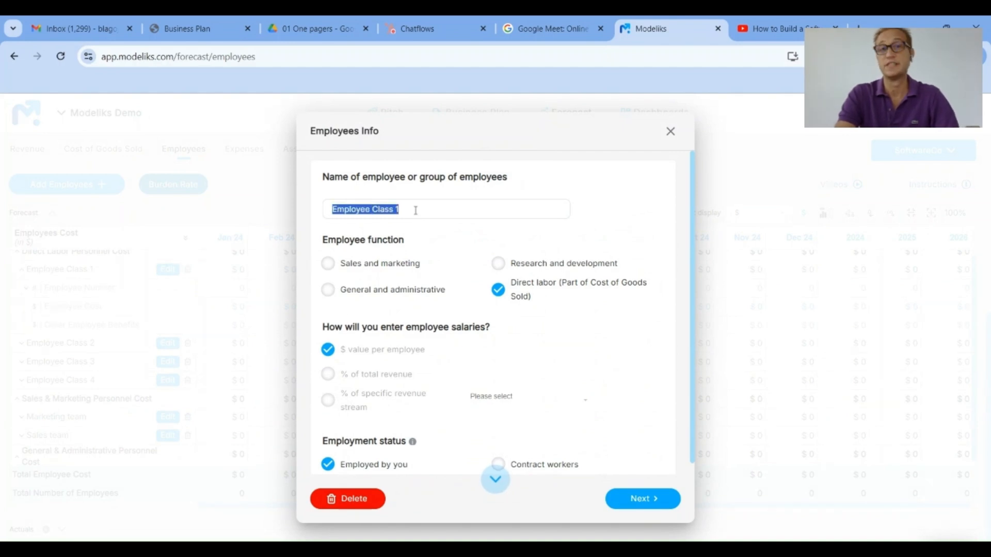
text(ju)
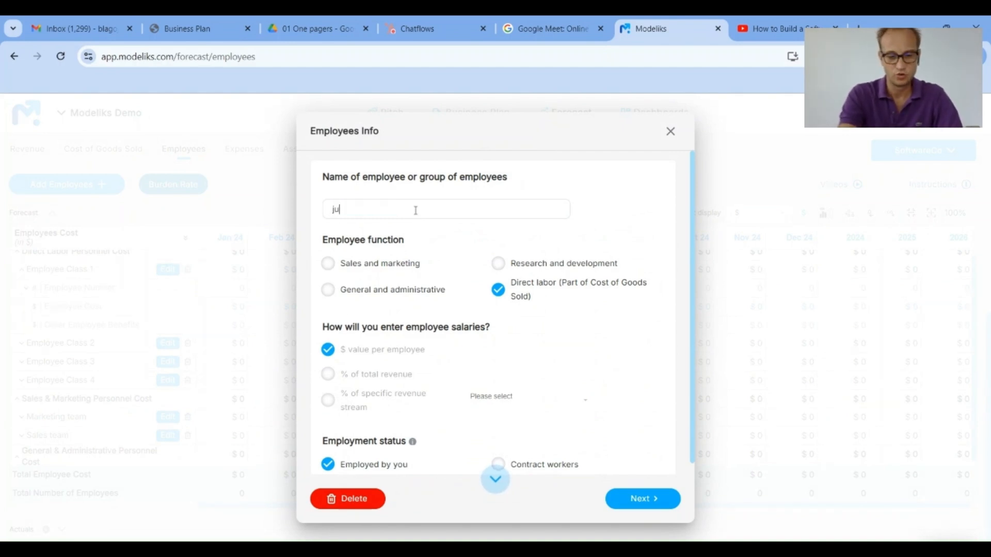
text(nior enginners)
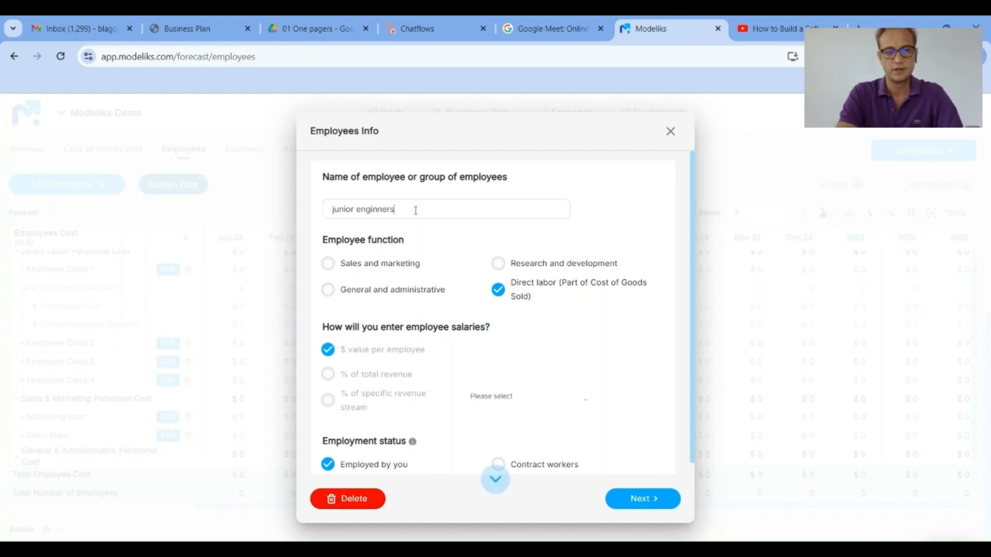
click(649, 499)
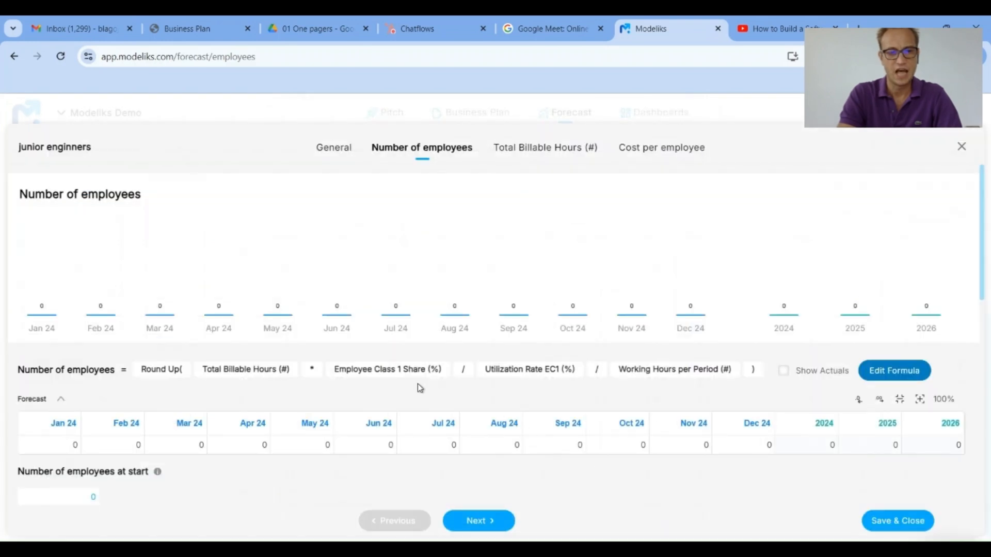
Examine the number of employees formula for the junior engineers and the total billable hours that feed it
scroll(370, 380, down, 2)
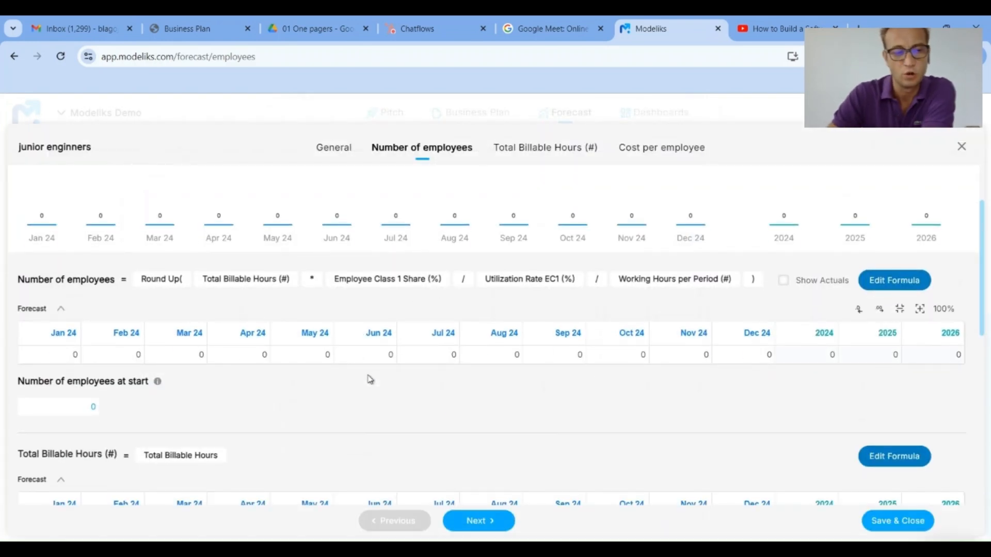
scroll(370, 380, down, 1)
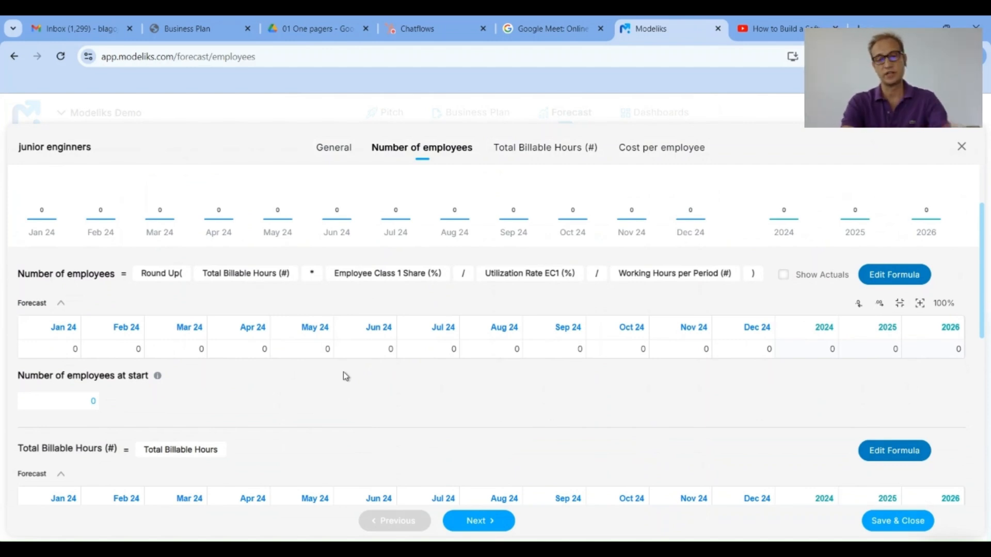
scroll(344, 373, down, 1)
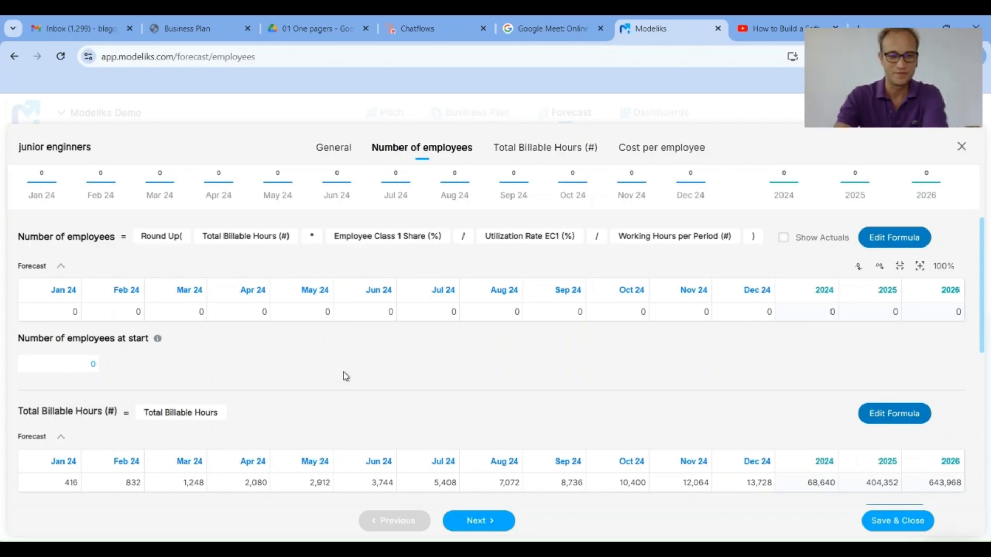
scroll(342, 372, down, 1)
scroll(342, 372, down, 3)
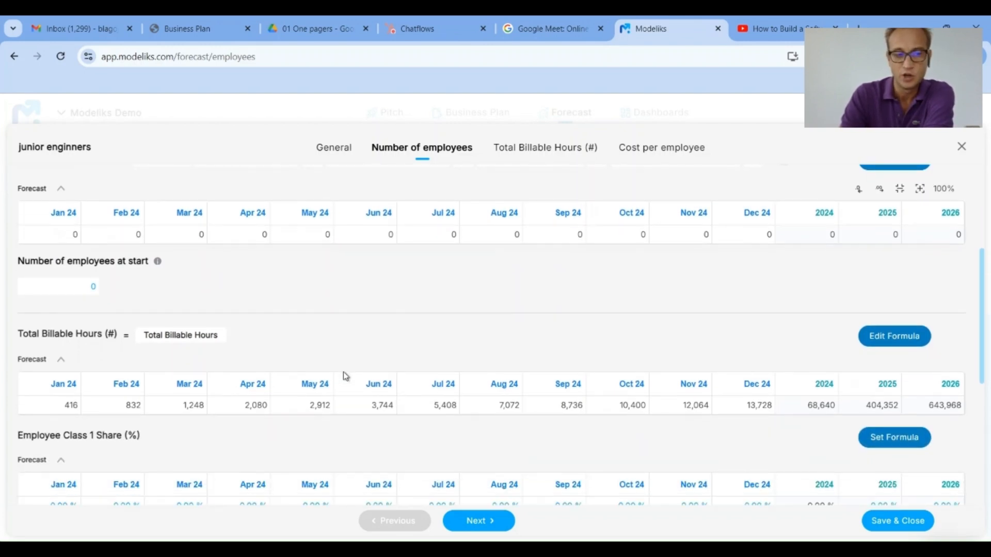
scroll(342, 372, up, 4)
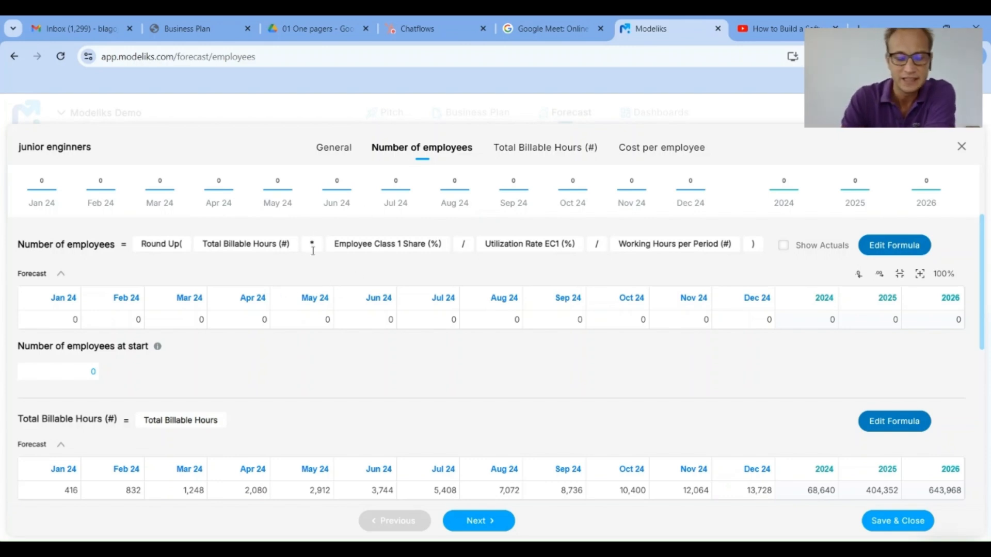
scroll(355, 385, down, 1)
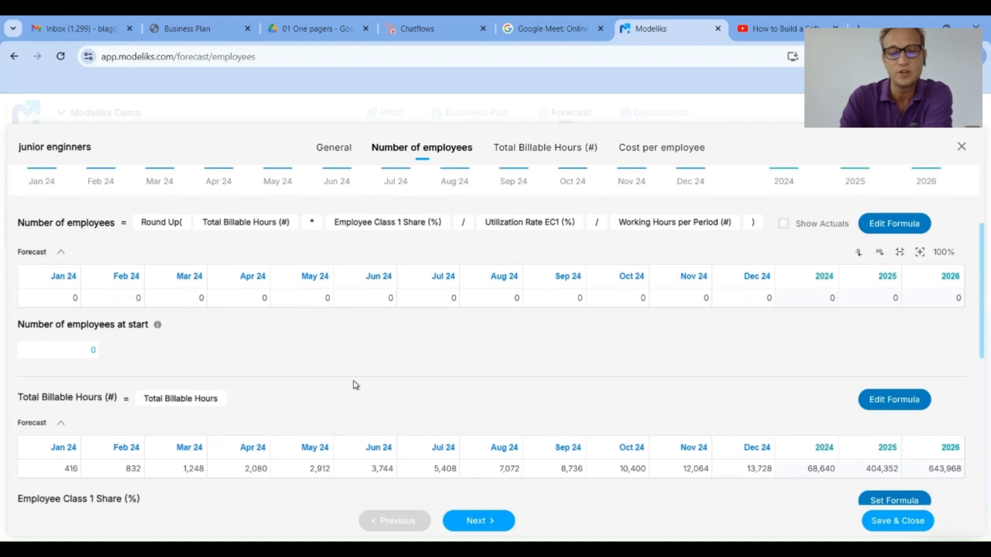
scroll(355, 385, up, 1)
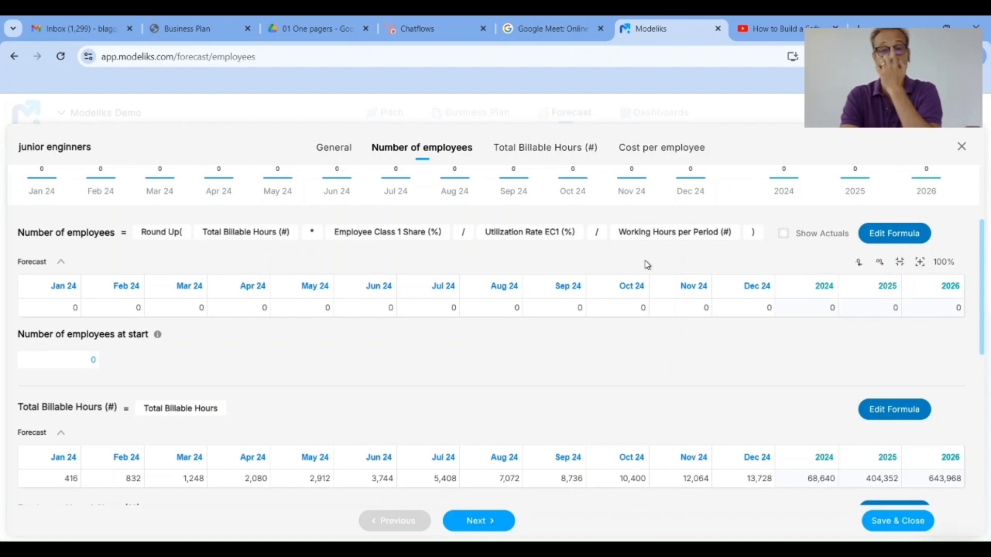
Set Employee Class 1 Share to 50% from January 2024 to the forecast's end
scroll(457, 337, down, 3)
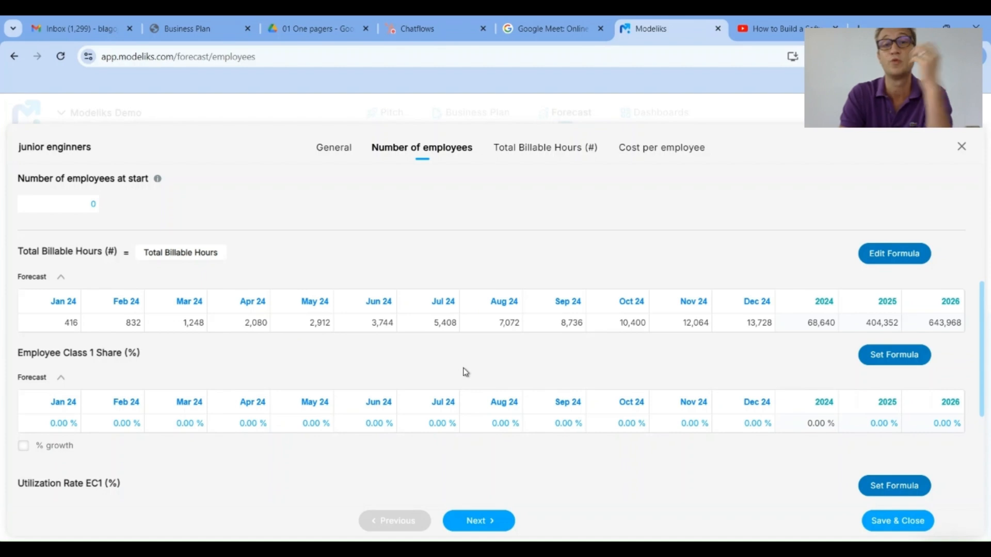
scroll(466, 372, down, 2)
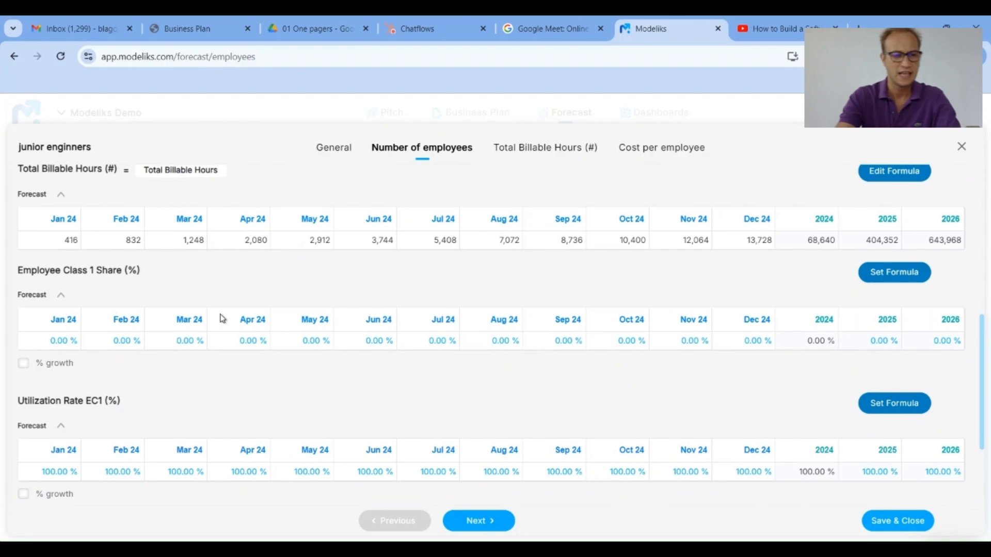
click(54, 342)
text(50)
key(Tab)
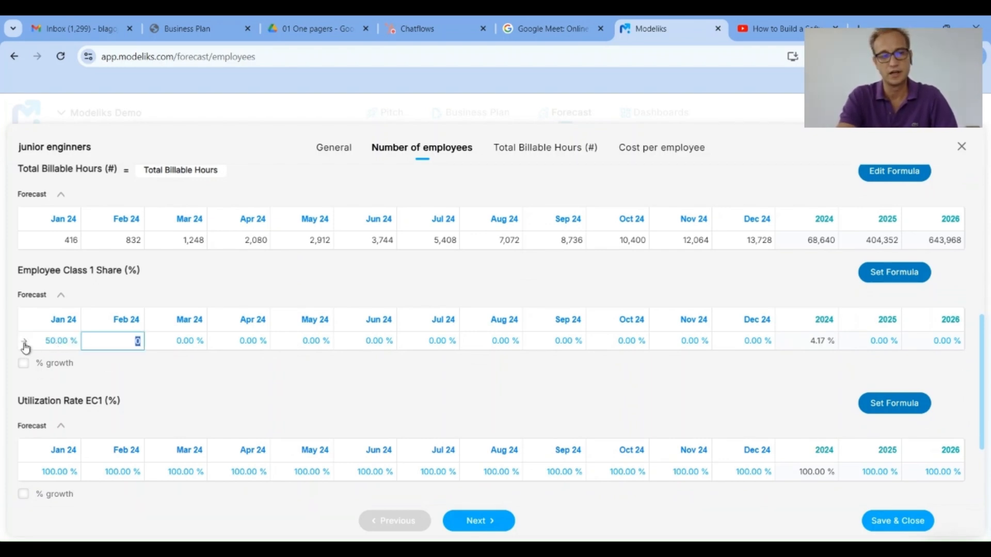
click(24, 343)
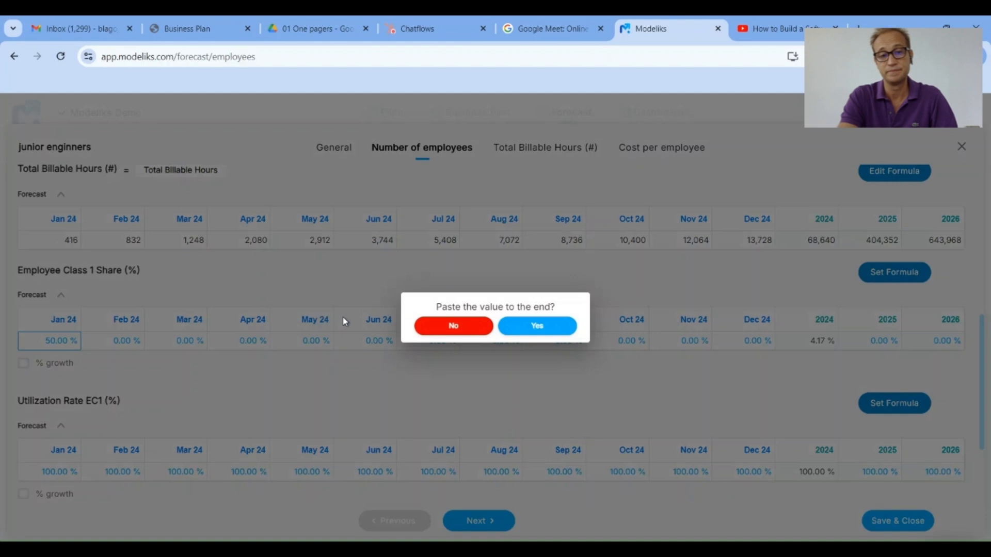
click(517, 327)
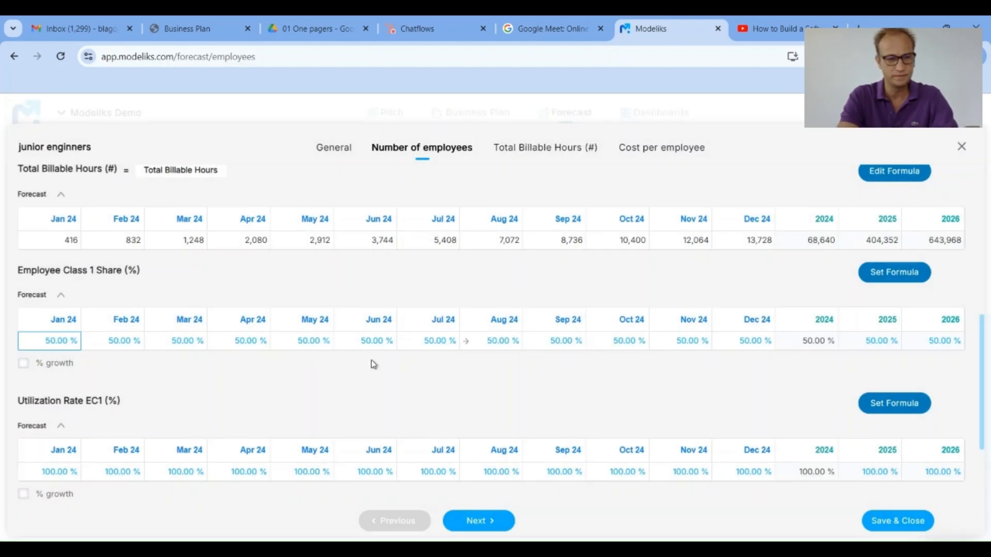
Set Utilization Rate EC1 to 95% from January 2024 to the forecast's end
scroll(358, 363, down, 2)
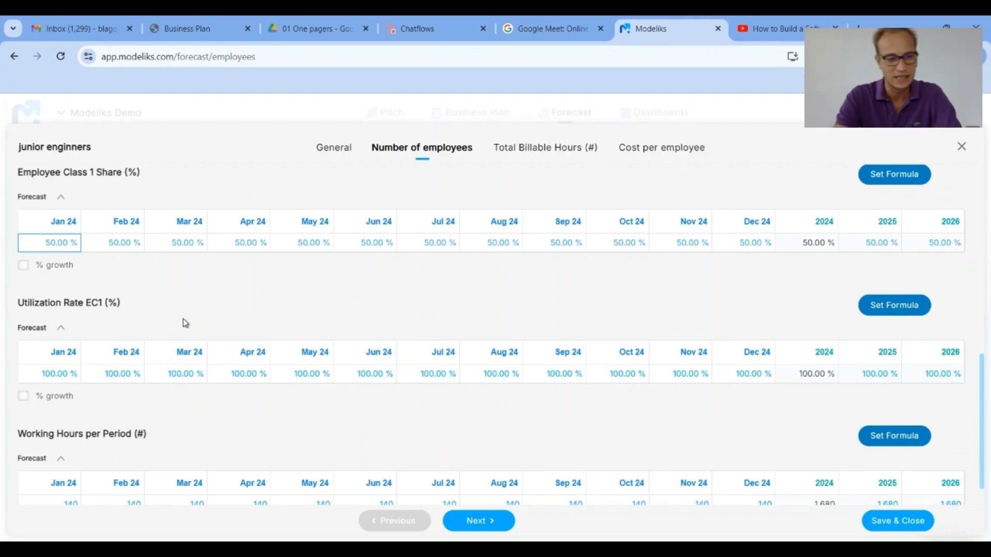
click(57, 376)
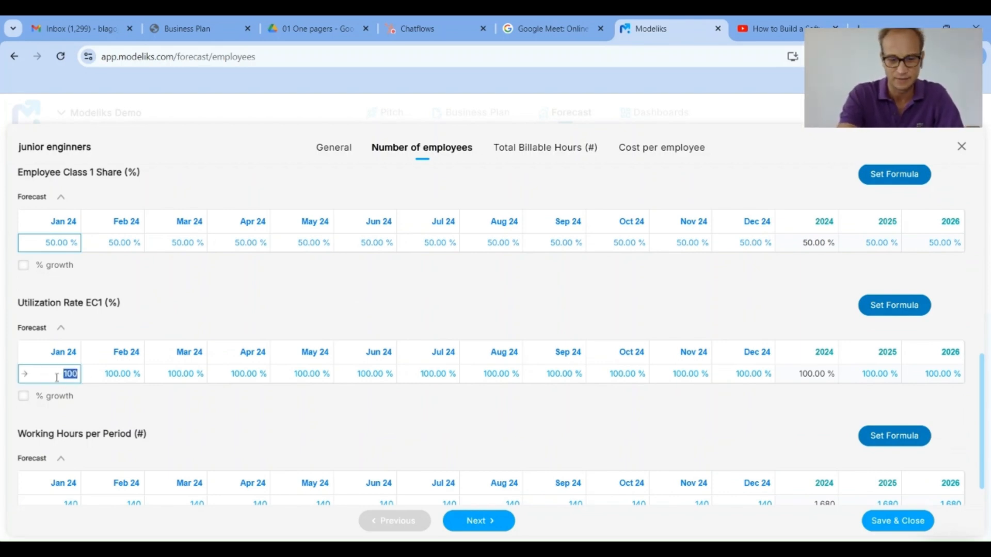
text(95)
key(Tab)
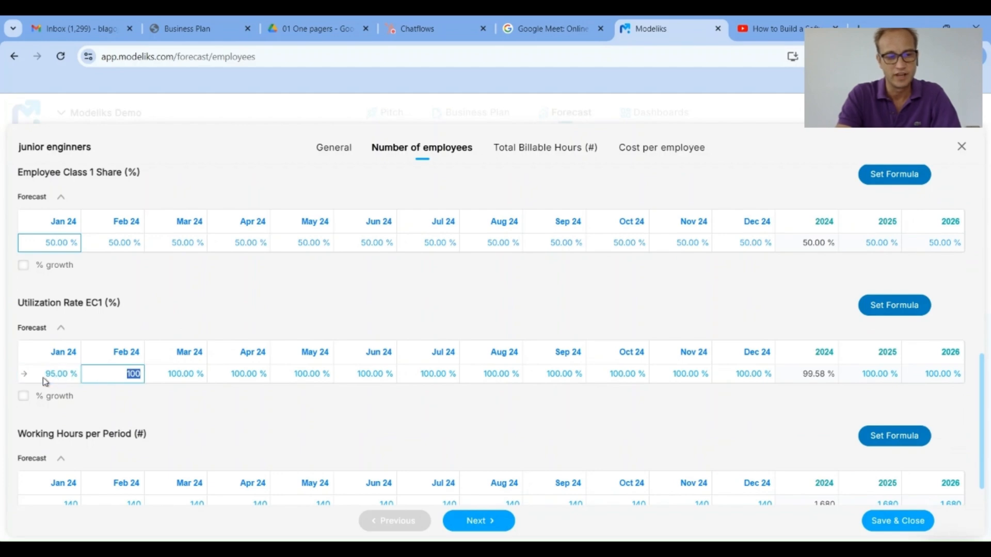
click(25, 377)
click(536, 335)
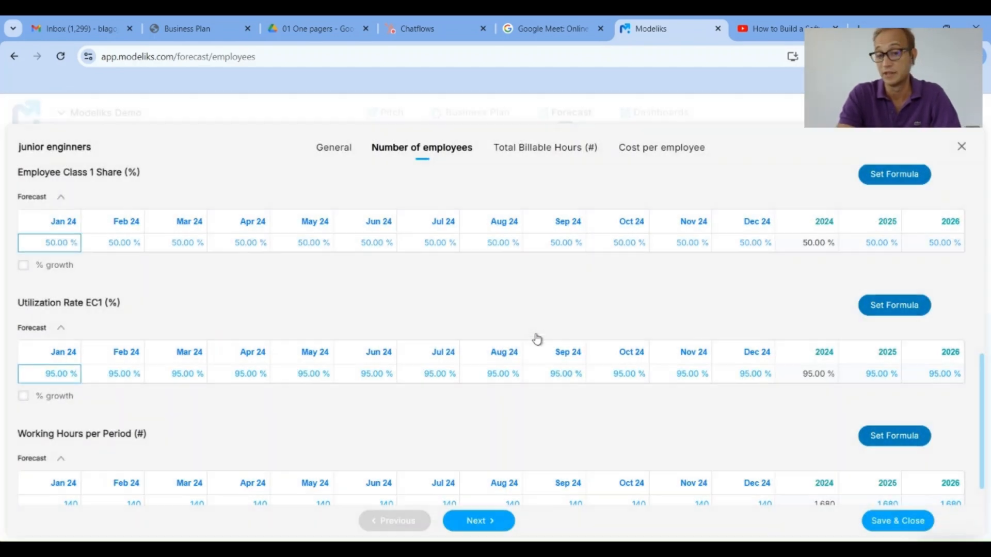
Set the junior engineers' cost per employee (gross salary) to $4,000 per month from January 2024 to the forecast's end
scroll(398, 387, down, 1)
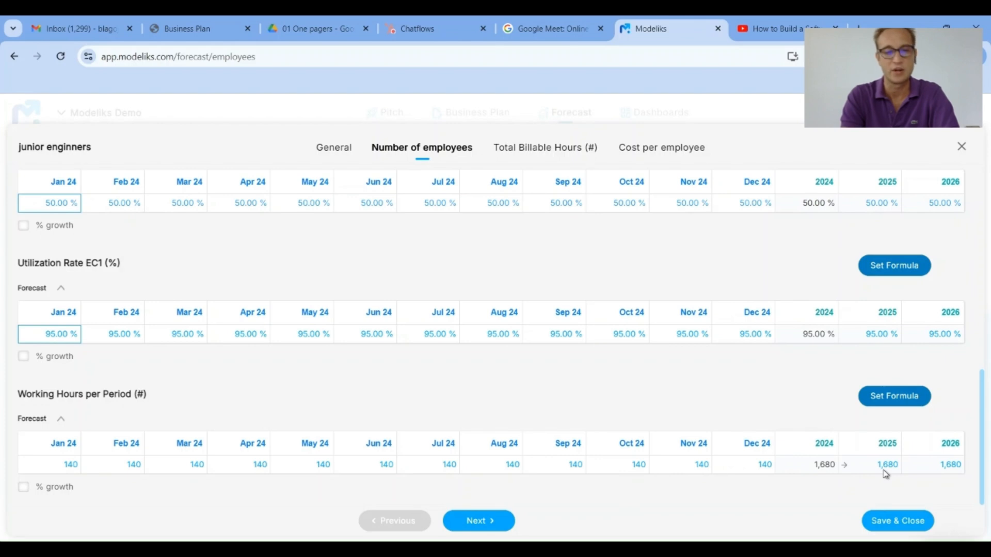
scroll(459, 389, up, 1)
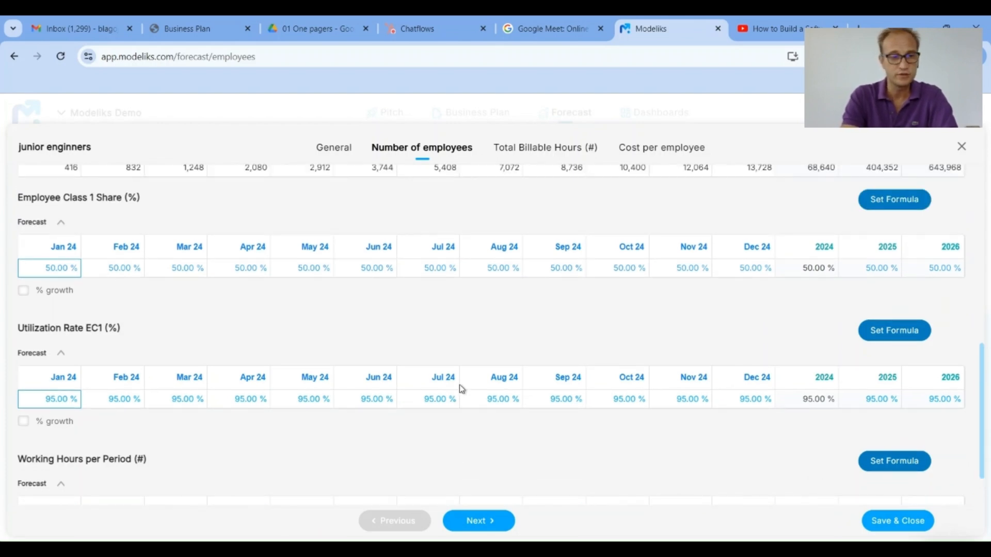
scroll(461, 388, up, 1)
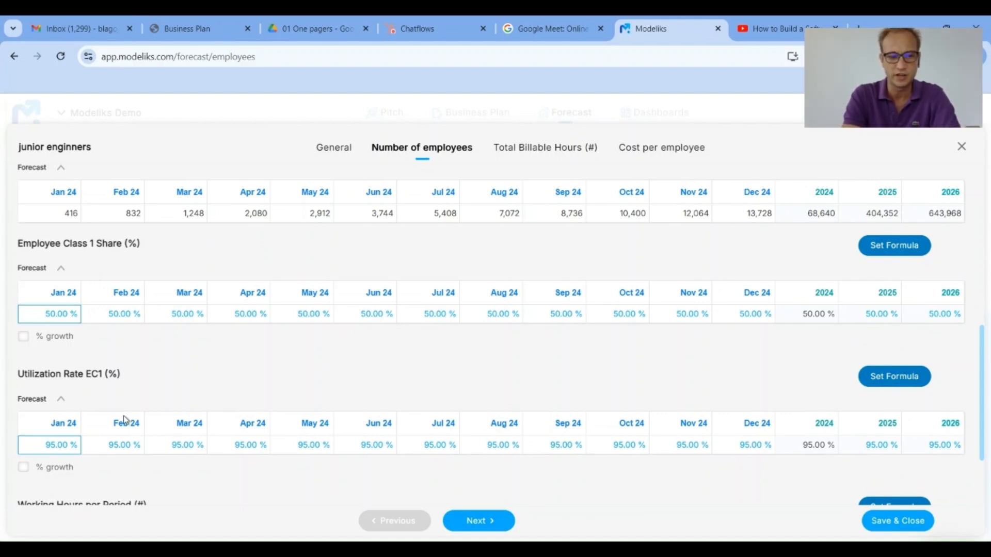
scroll(169, 454, down, 2)
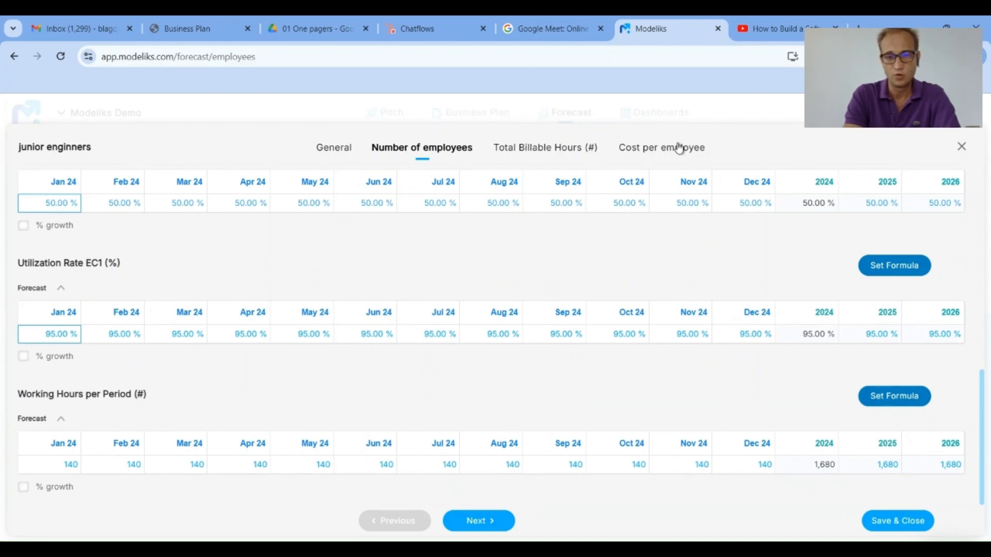
click(485, 522)
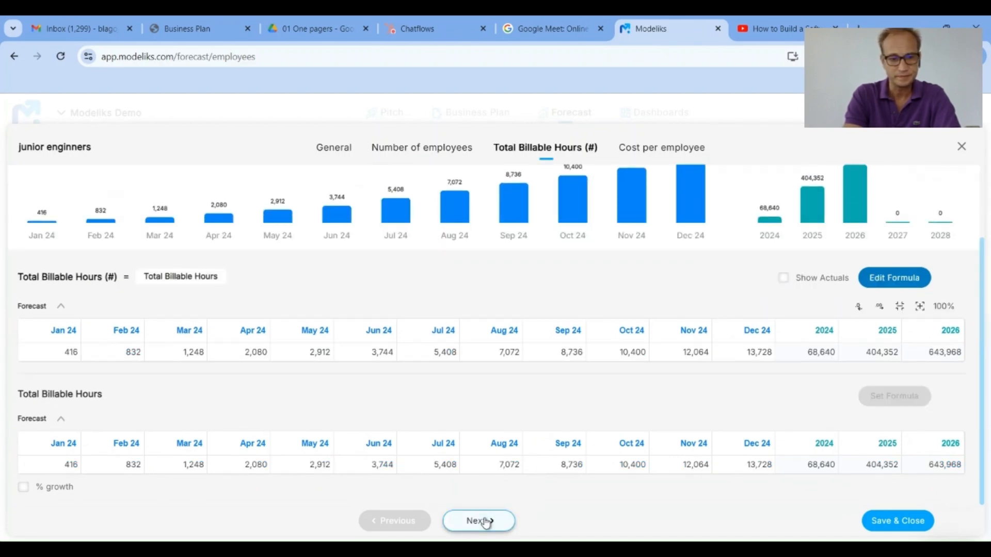
click(663, 151)
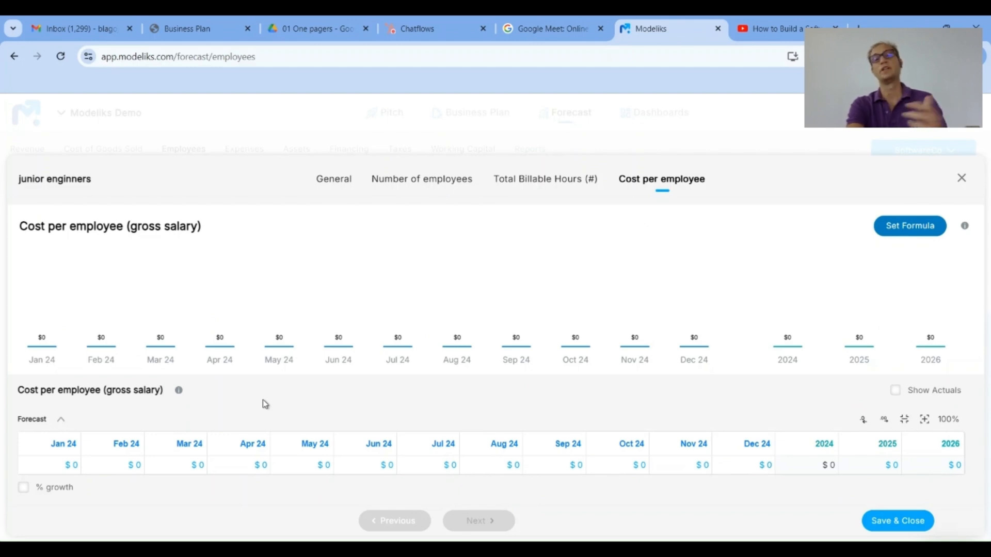
click(60, 463)
text(4,0)
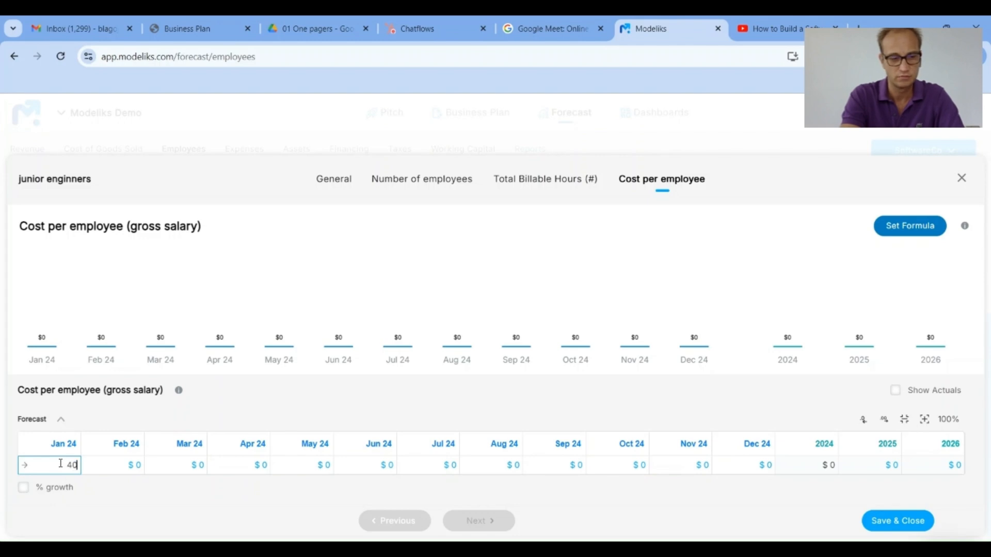
text(00)
key(Tab)
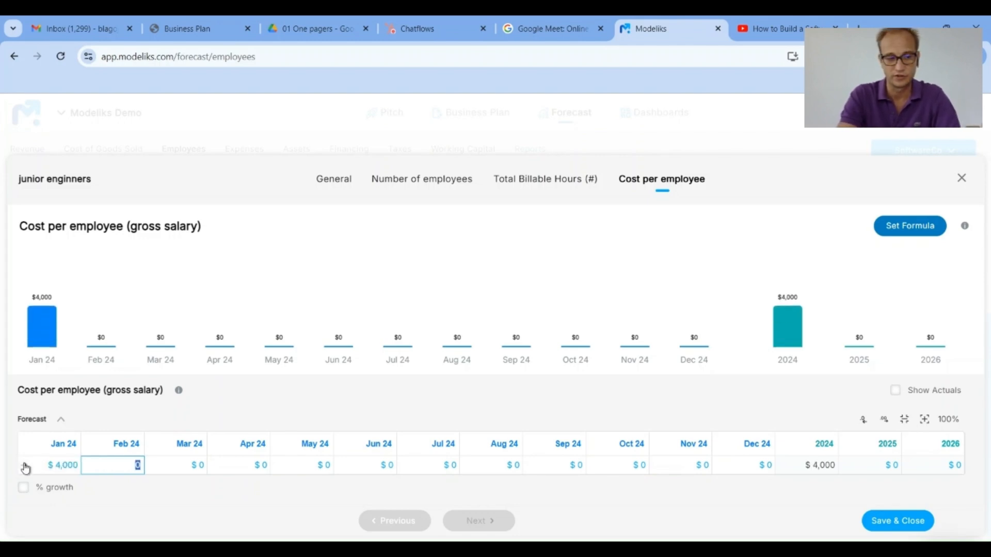
click(24, 465)
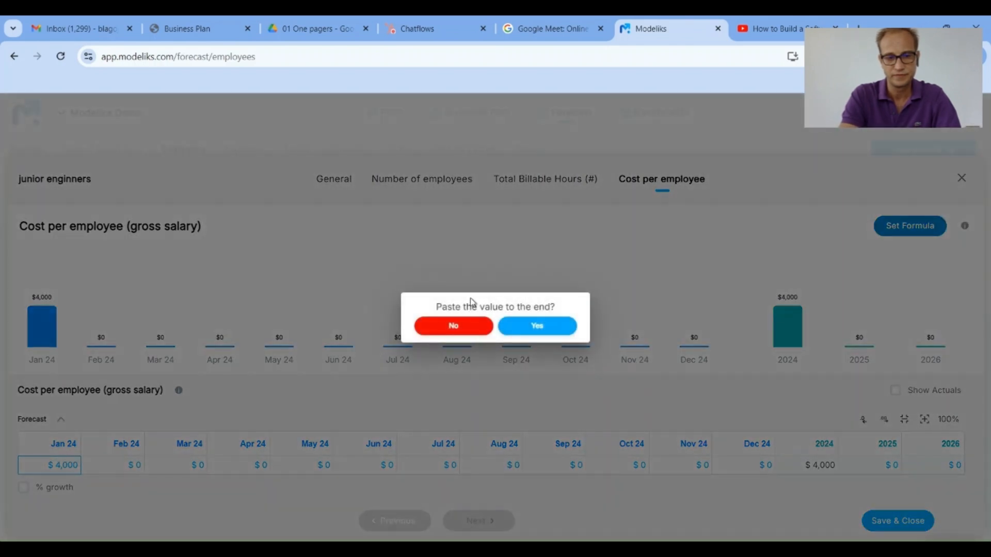
click(535, 324)
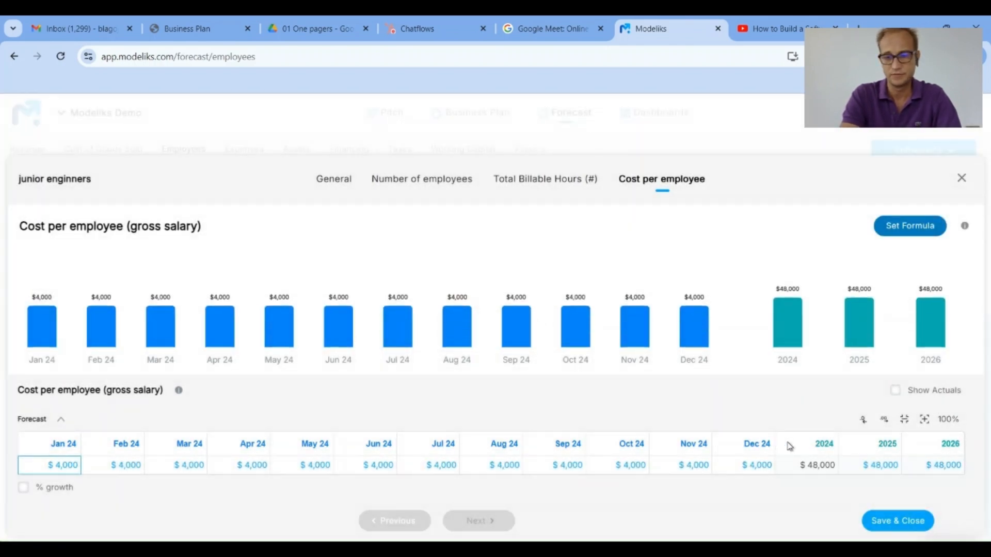
Save the junior engineers' settings and rename Employee Class 2 to "Senior engineers", keeping it as direct labor
click(906, 522)
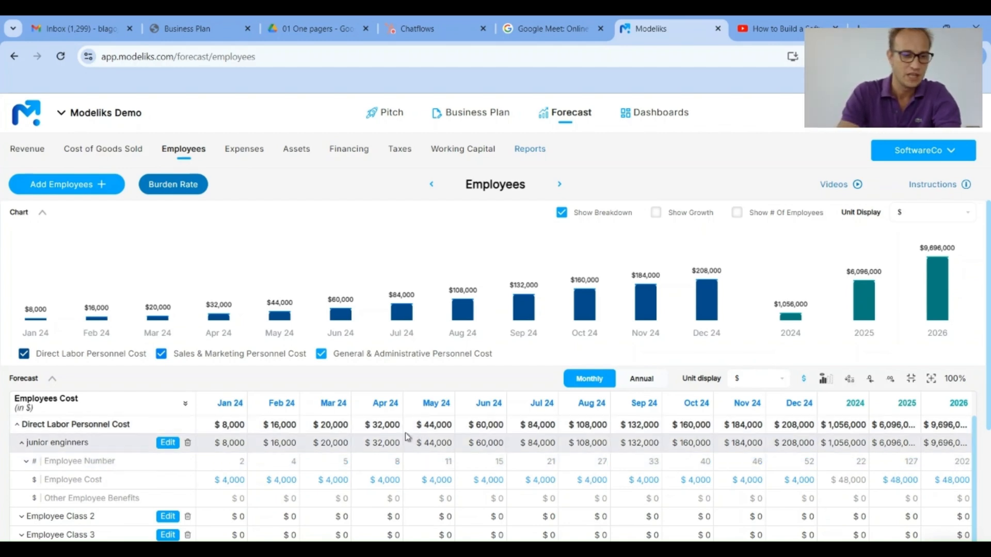
click(82, 444)
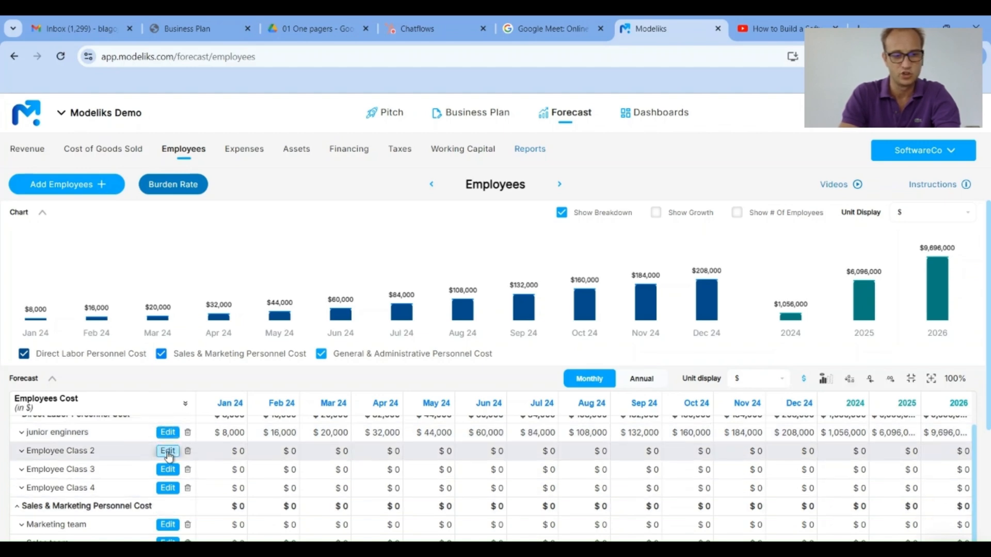
click(168, 450)
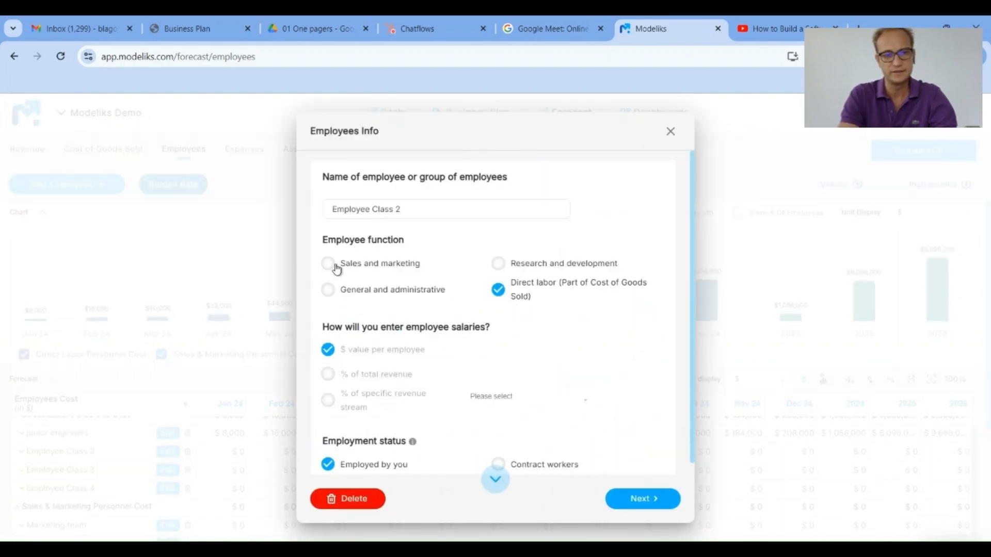
triple_click(423, 207)
text(Sen)
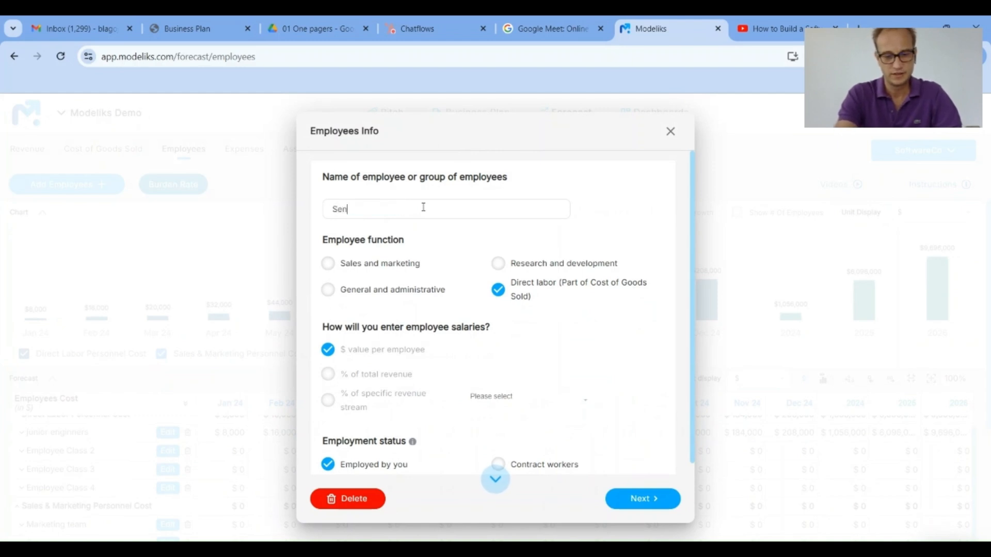
text(ior engineers)
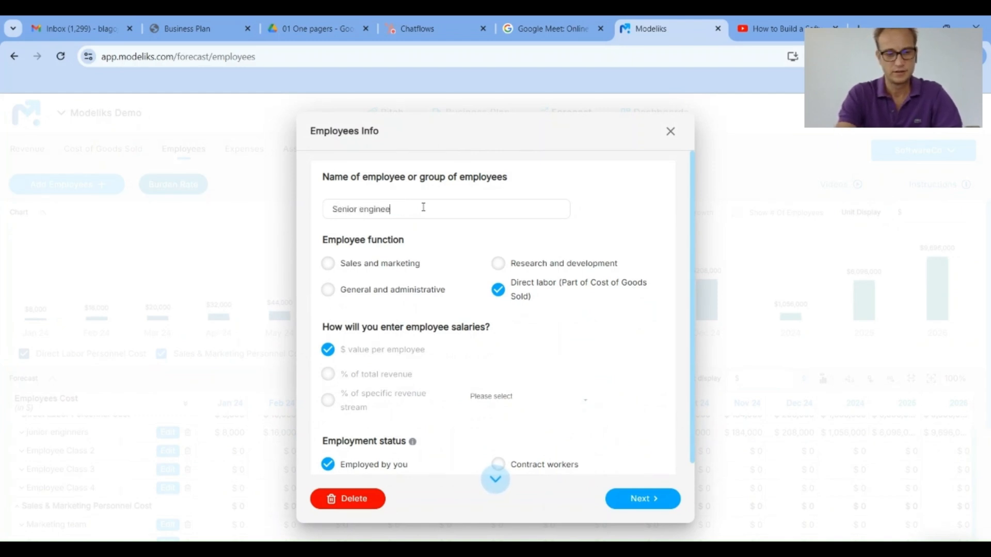
click(643, 499)
Set Employee Class 2 Share for the senior engineers to 30% from January 2024 to the forecast's end
scroll(272, 419, down, 7)
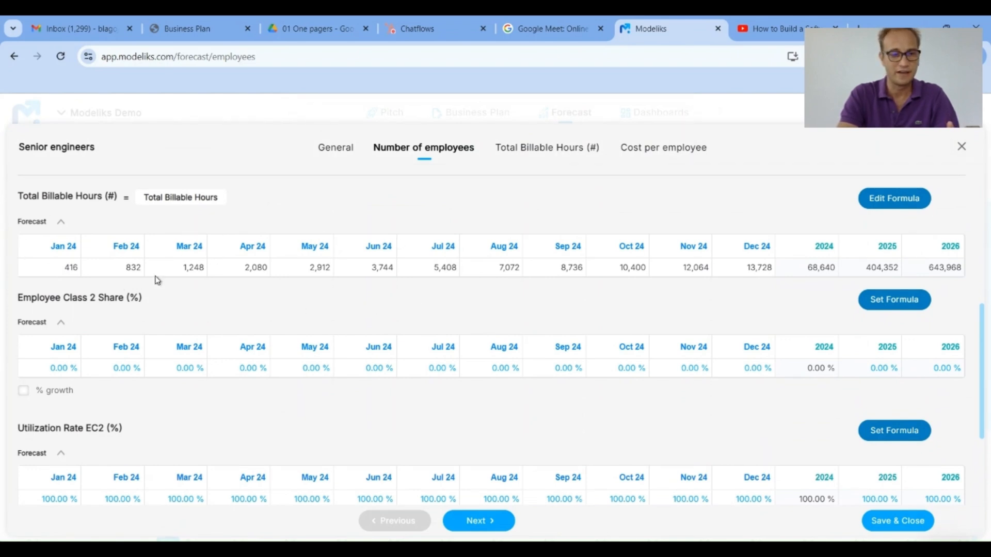
scroll(155, 281, down, 1)
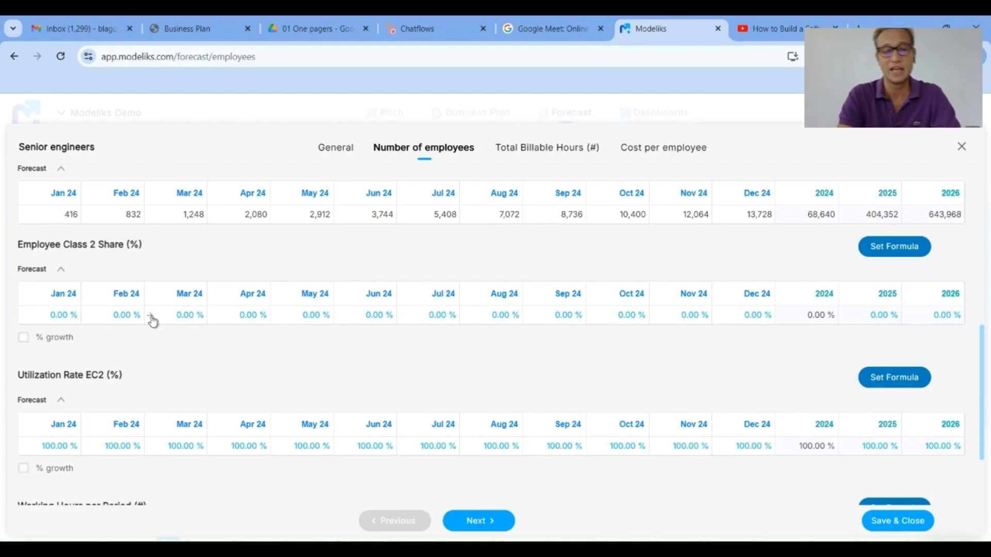
click(62, 316)
text(30)
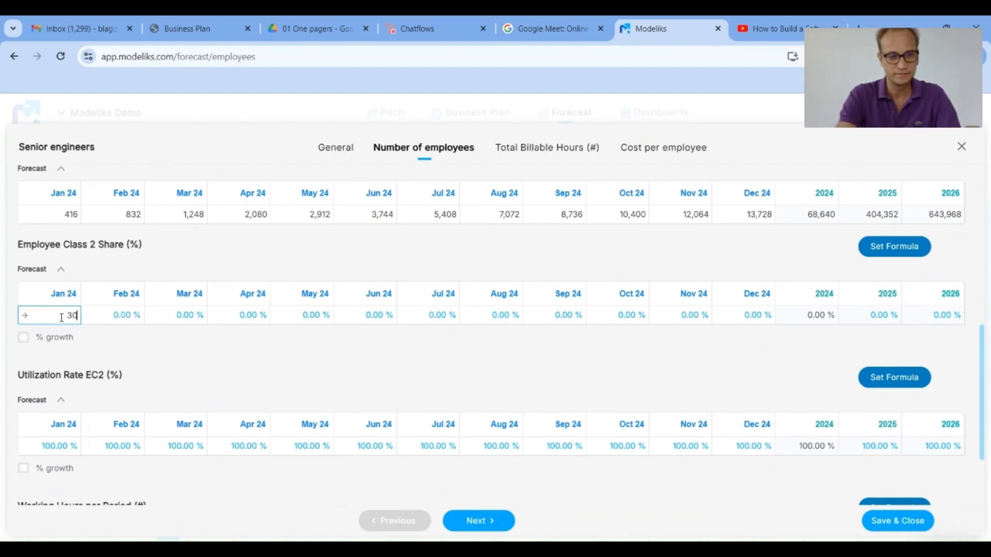
key(Tab)
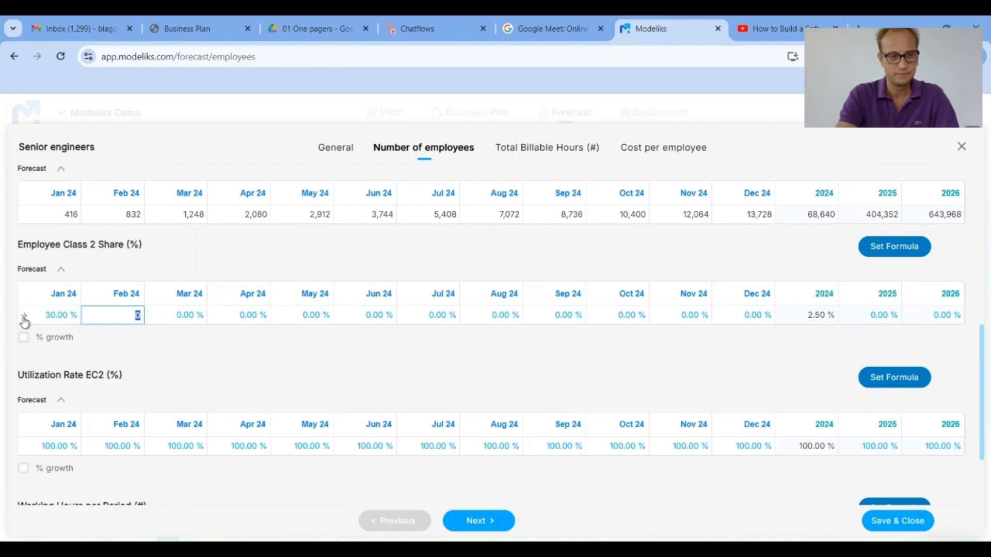
click(24, 316)
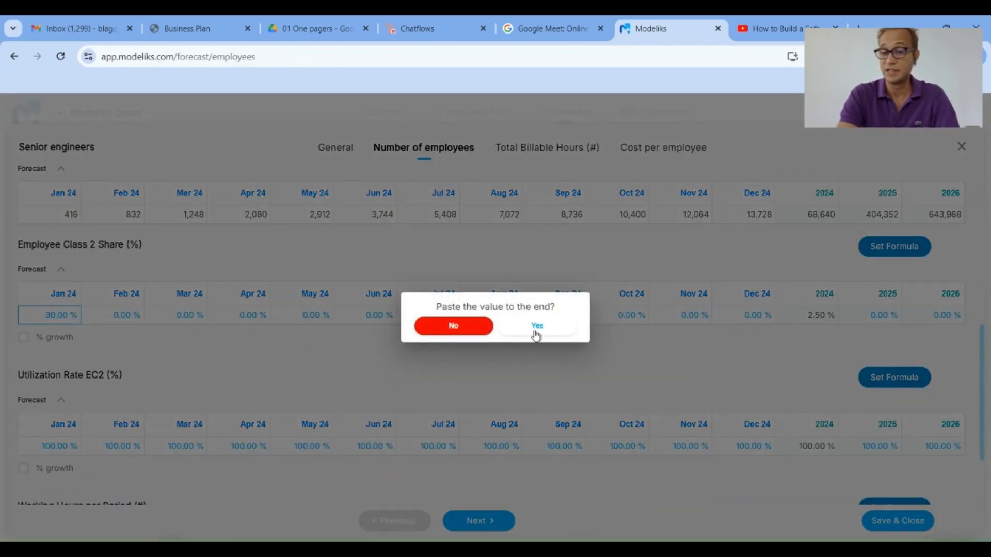
click(537, 326)
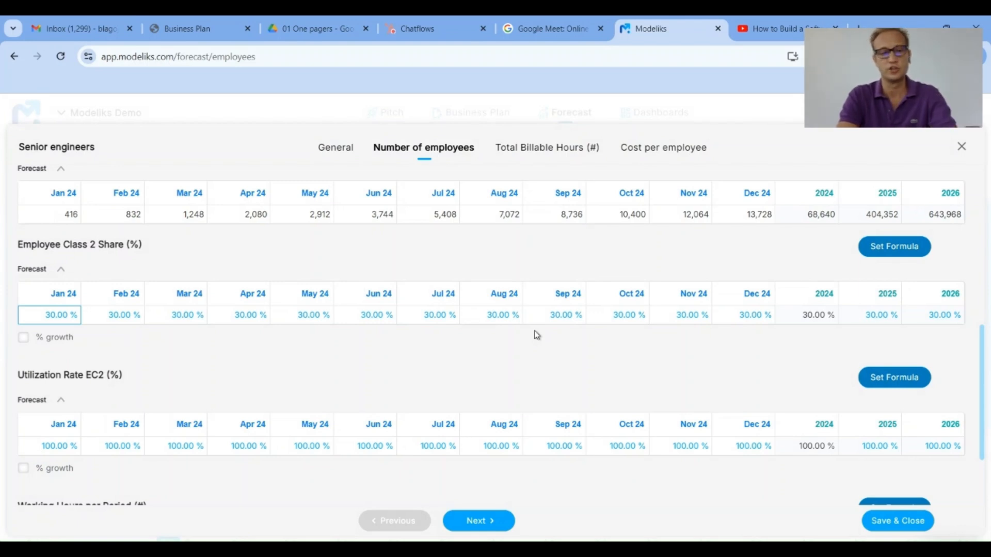
Set Utilization Rate EC2 to 90% from January 2024 to the forecast's end and save the senior engineers' settings
scroll(128, 354, down, 1)
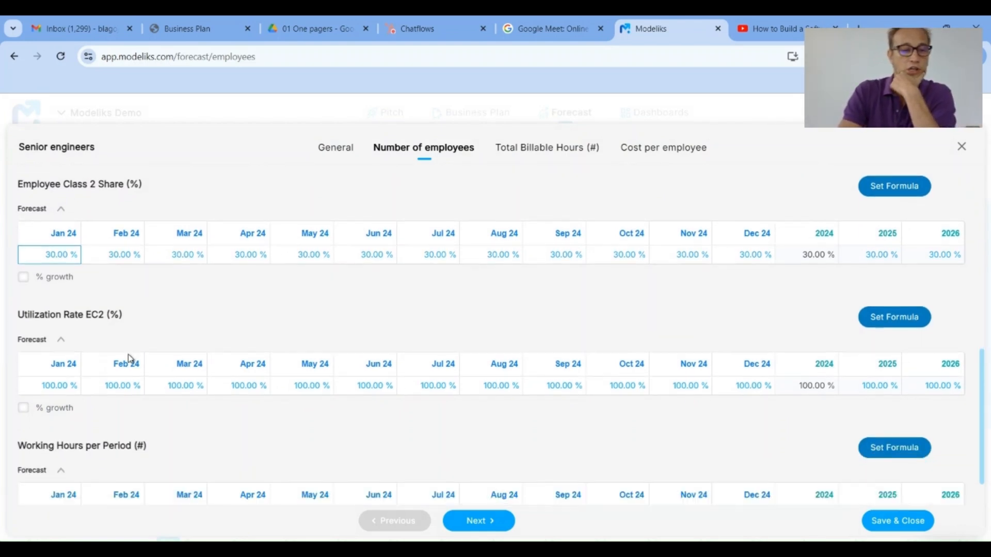
click(51, 389)
text(90)
key(Tab)
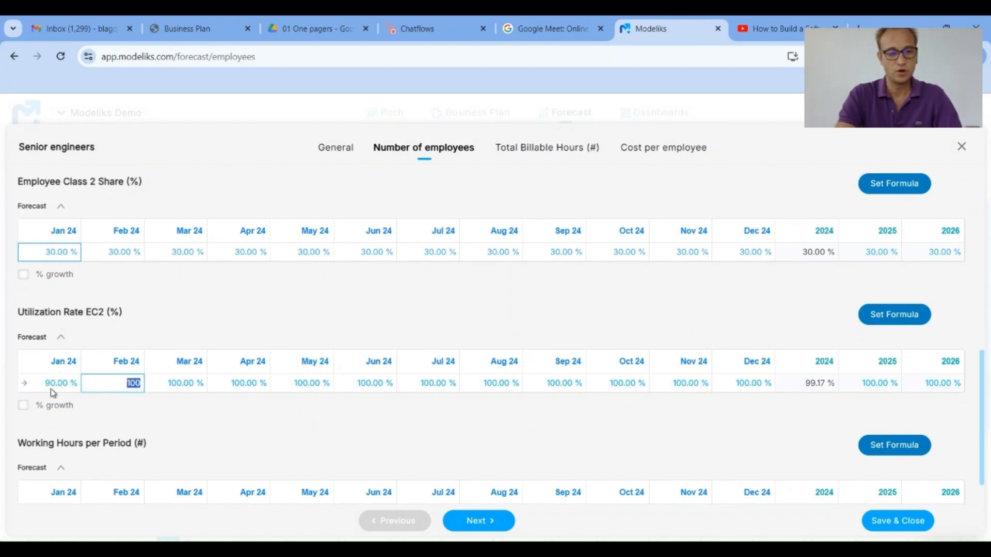
click(24, 384)
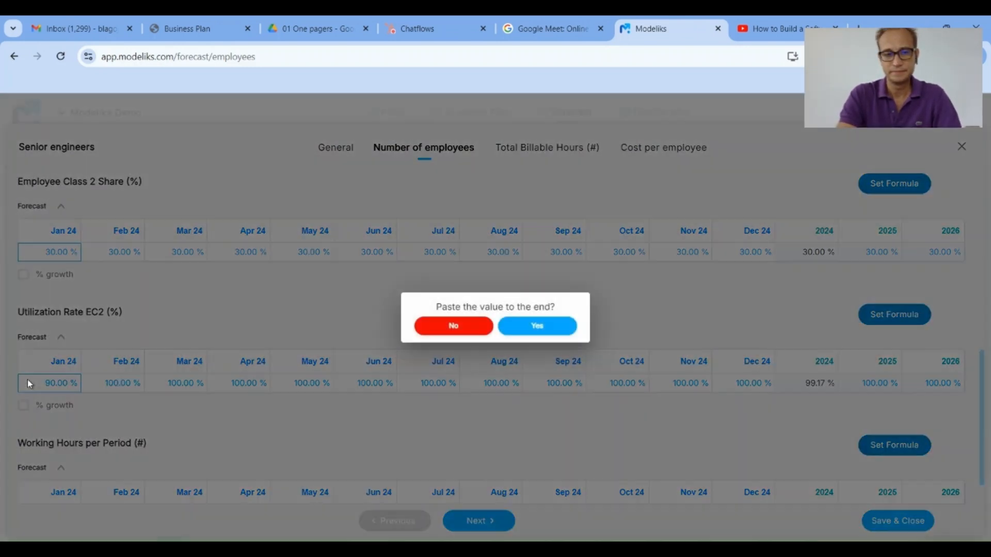
click(536, 327)
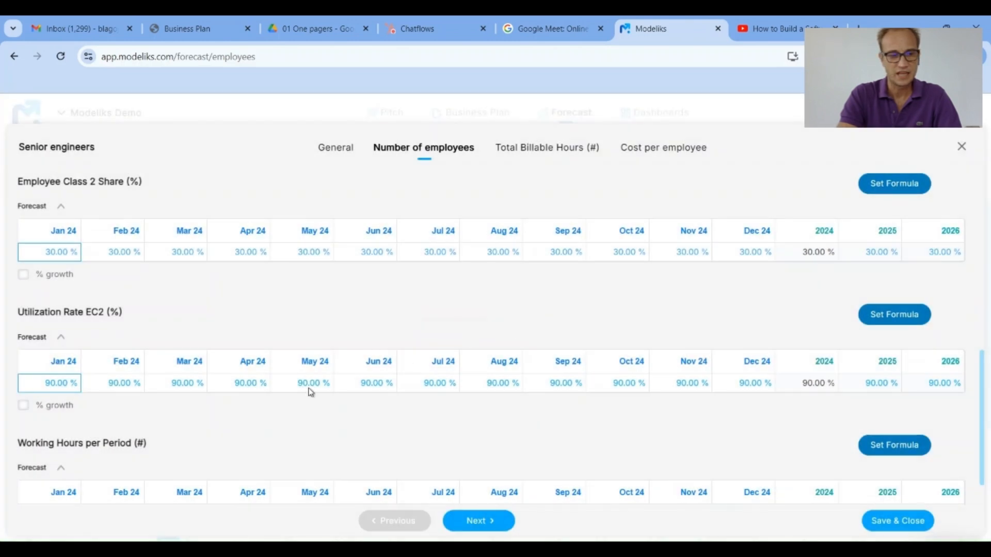
scroll(292, 394, down, 1)
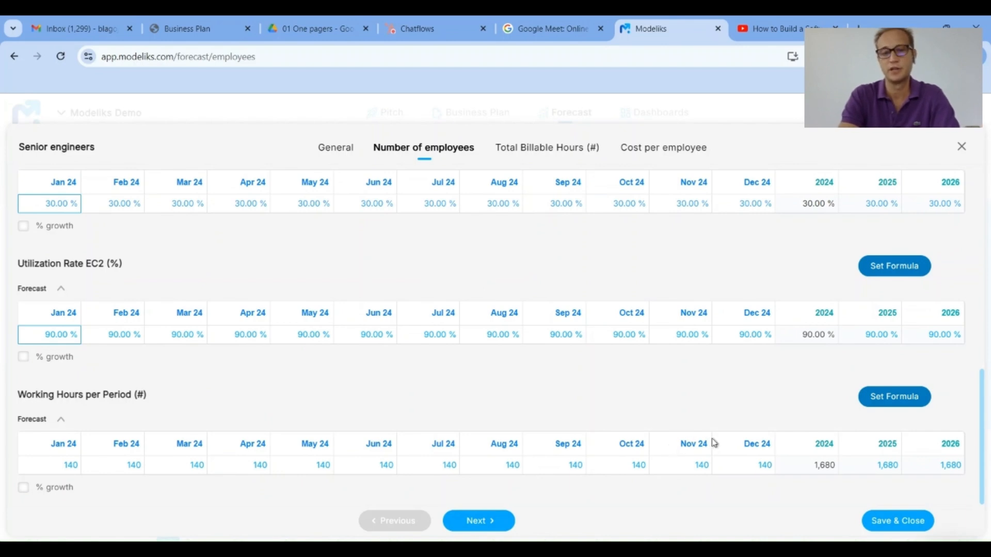
click(888, 533)
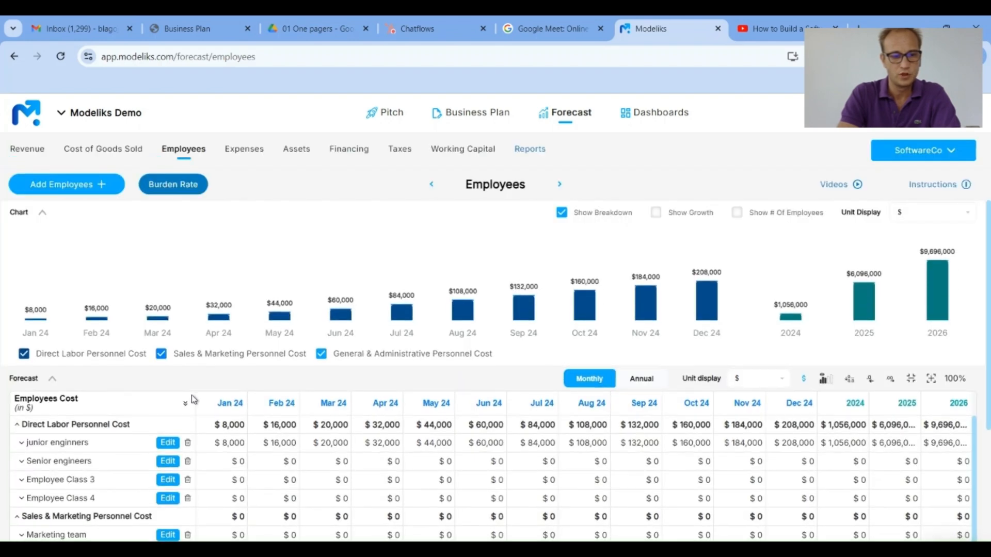
Set the senior engineers' employee cost to $7,000 per month from January 2024 to the forecast's end
scroll(103, 457, down, 1)
click(60, 454)
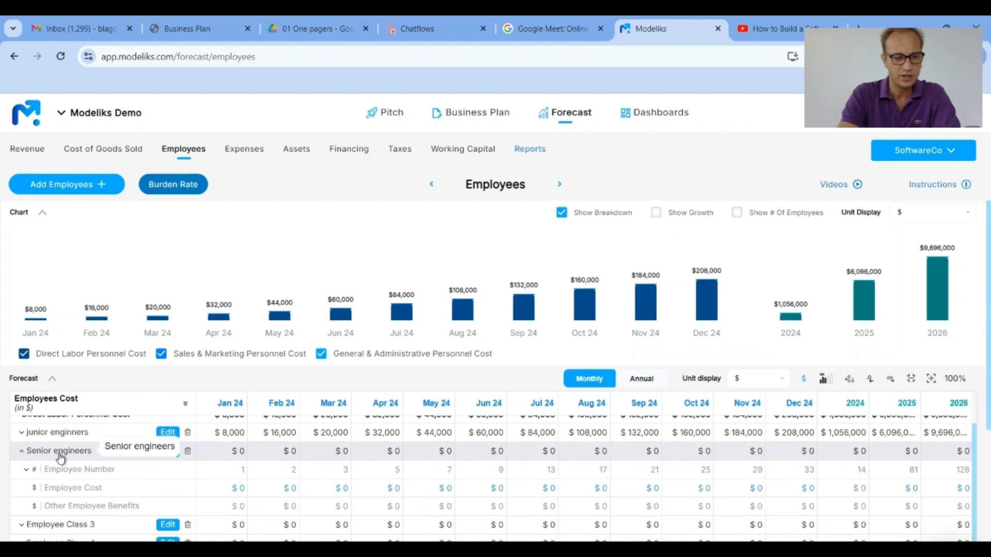
scroll(98, 441, down, 3)
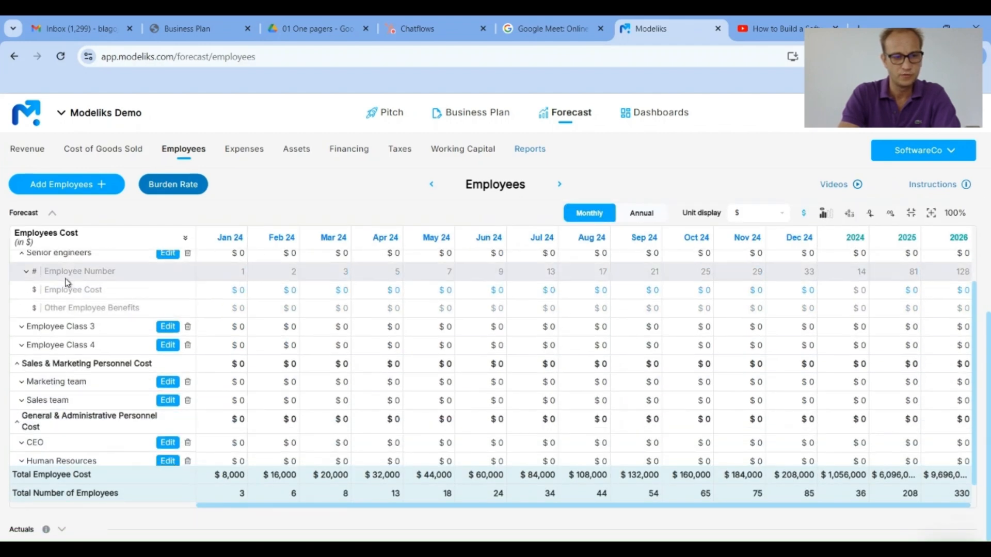
click(227, 296)
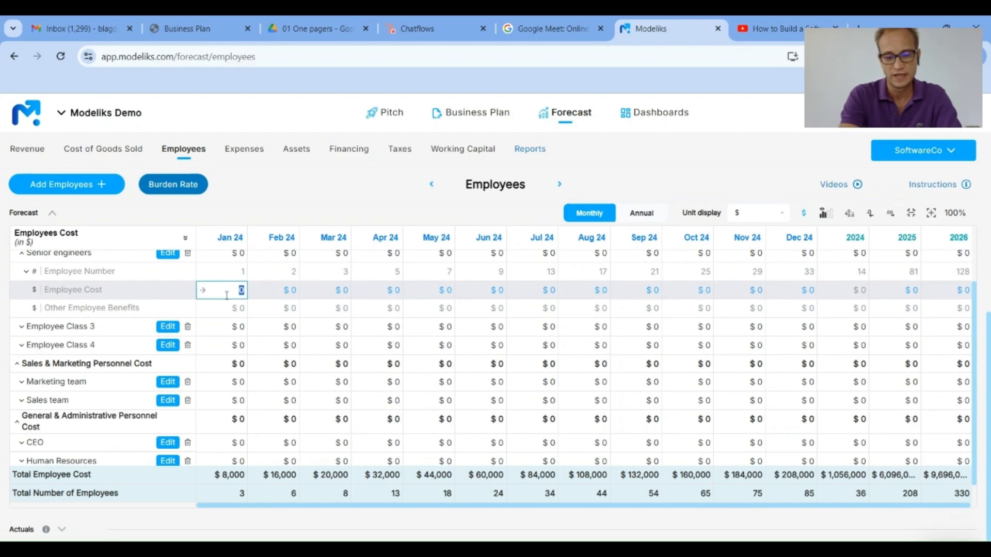
text(7000)
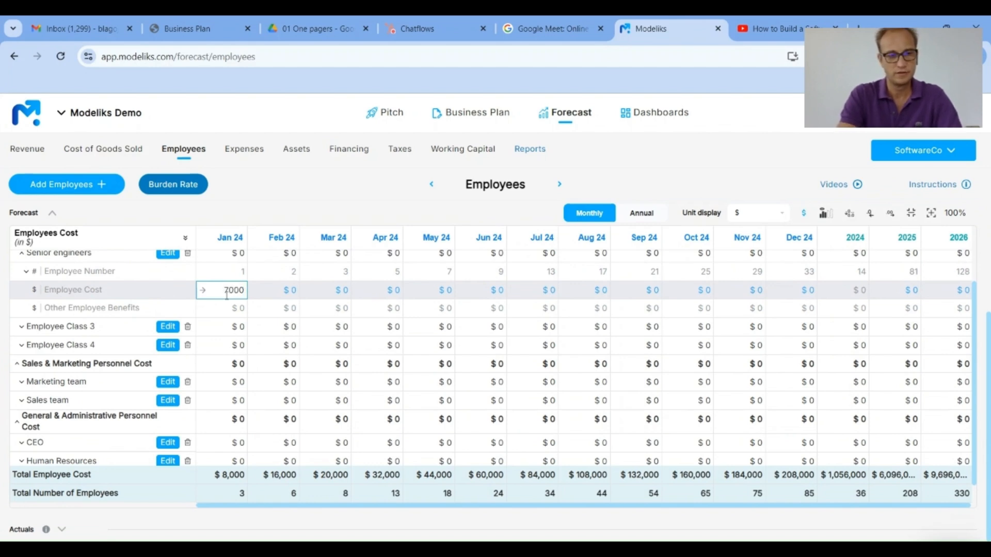
key(Tab)
click(202, 293)
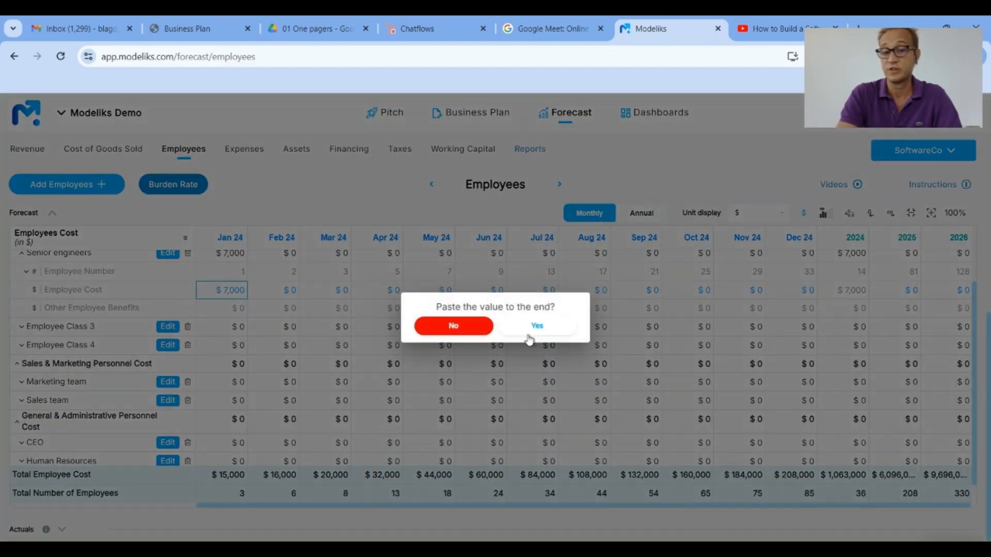
click(529, 338)
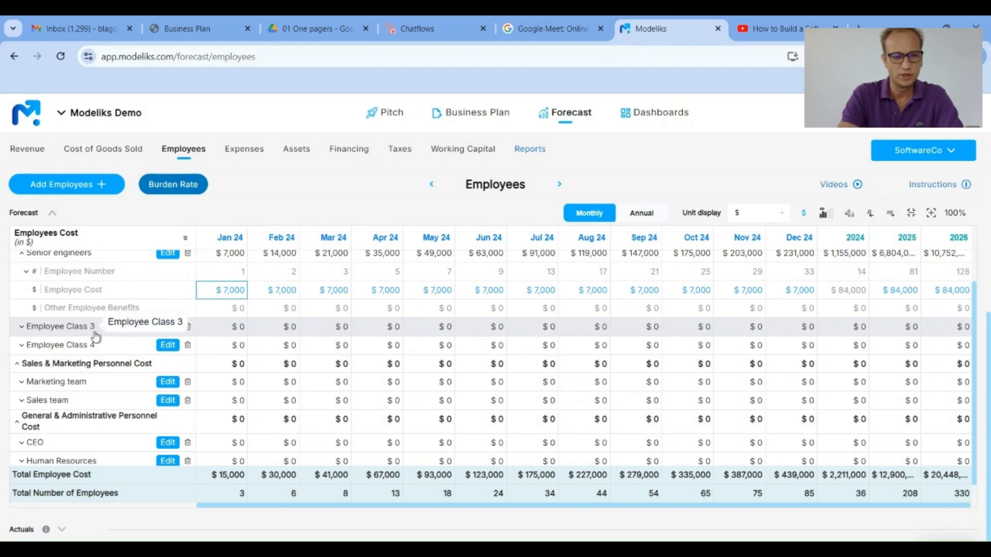
Rename Employee Class 3 to "Software architects" and proceed to its number of employees
click(167, 328)
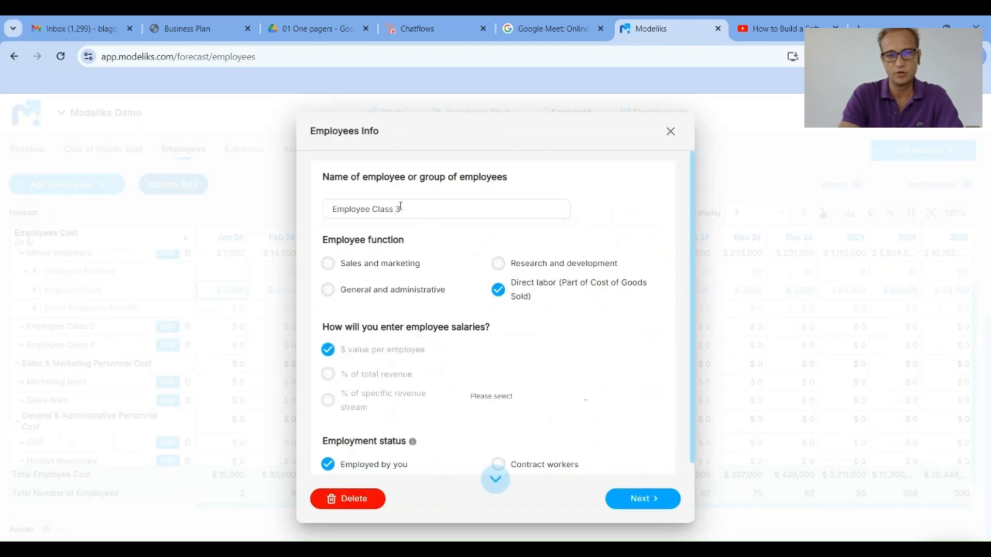
triple_click(400, 207)
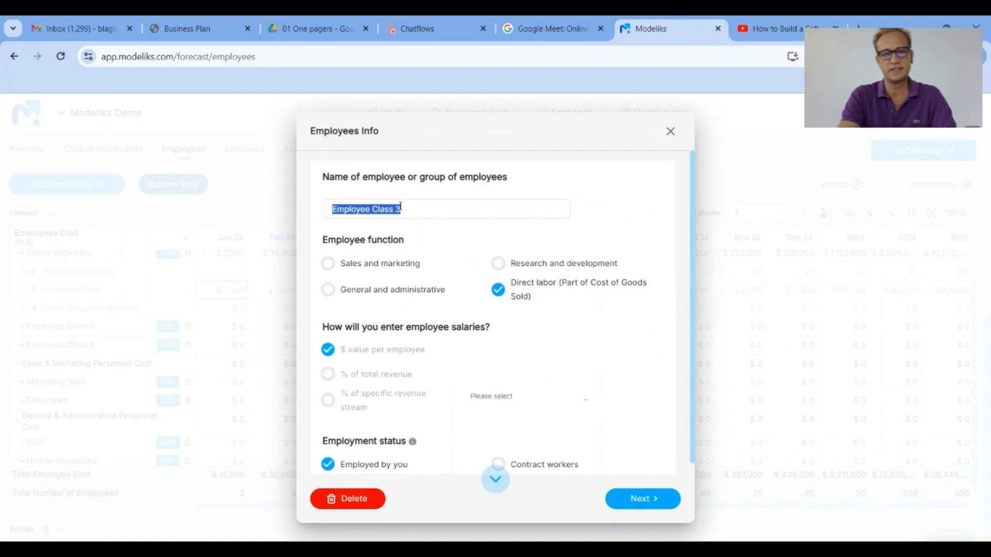
text(S)
key(BackSpace)
text(Software architects)
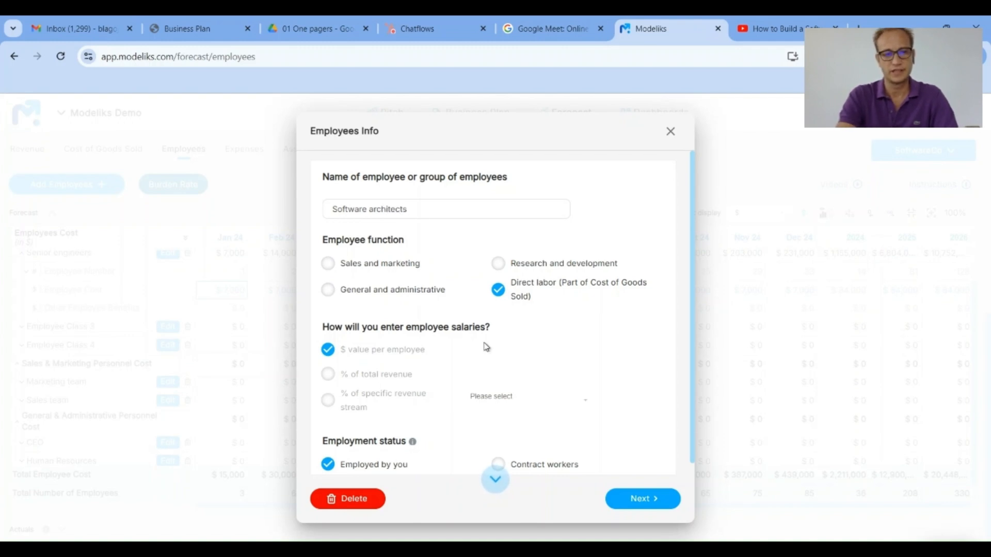
click(640, 500)
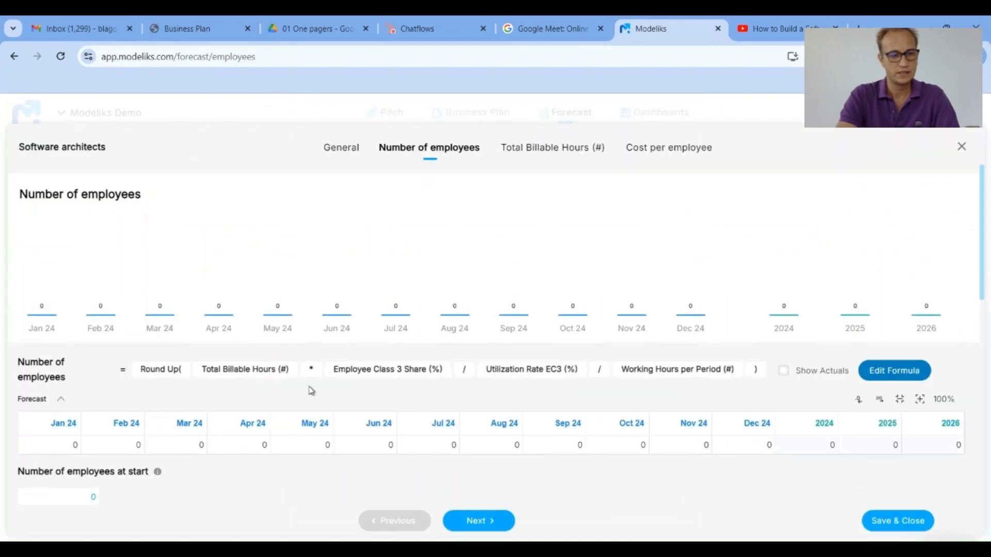
Set Employee Class 3 Share for the software architects to 10% from January 2024 to the forecast's end
scroll(310, 390, down, 7)
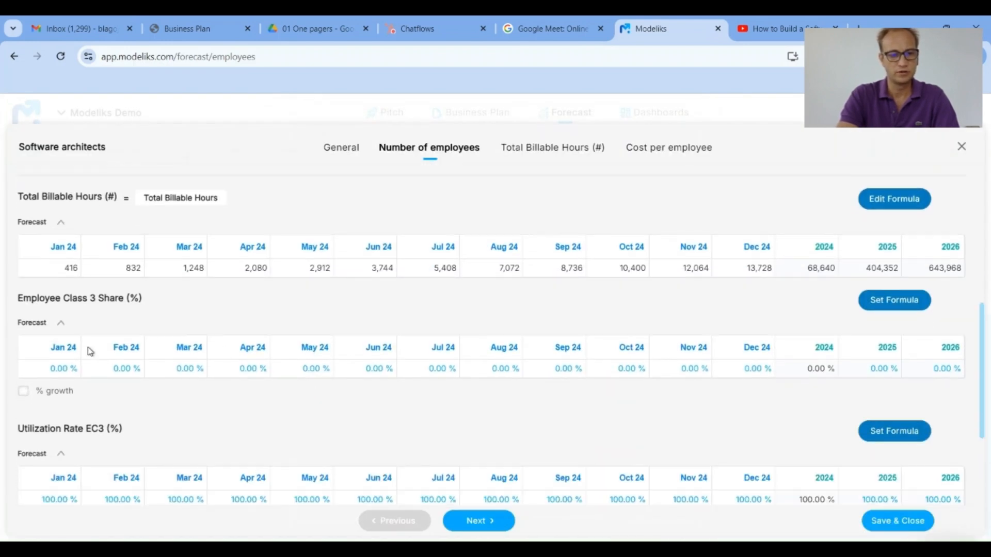
click(66, 367)
text(10)
key(Tab)
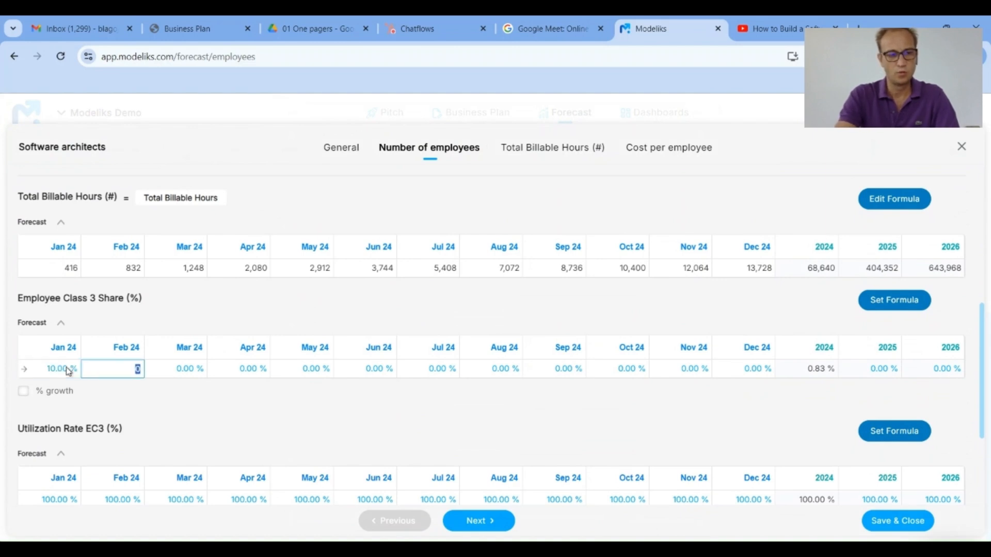
click(25, 370)
click(533, 328)
Set Utilization Rate EC3 to 90% from January 2024 to the forecast's end and review the software architects' headcount formula
scroll(250, 408, down, 3)
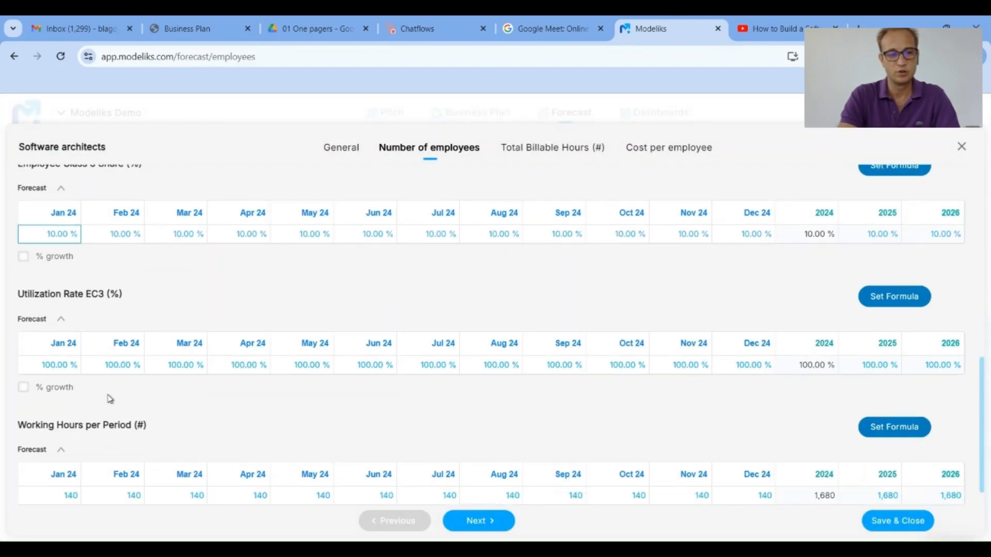
click(48, 365)
text(90)
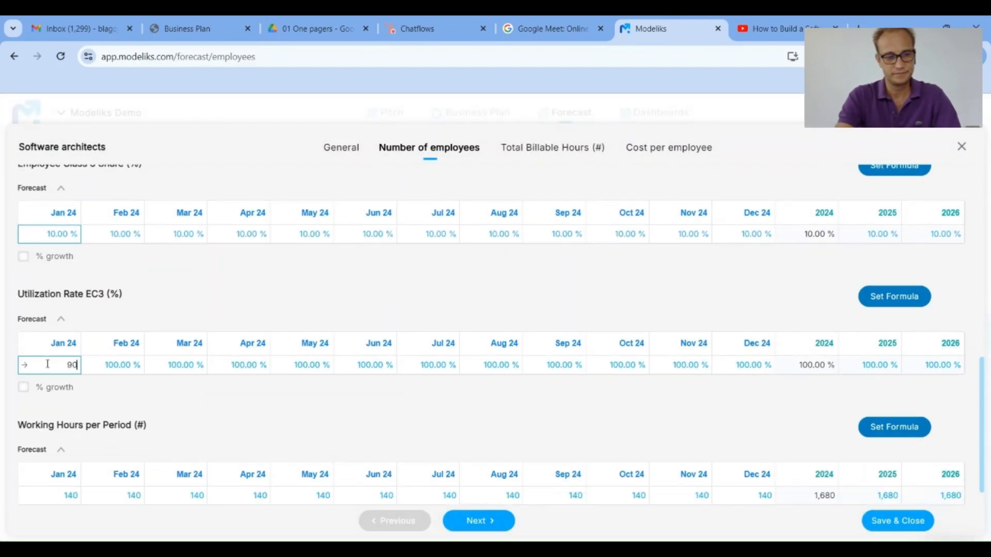
key(Tab)
click(23, 367)
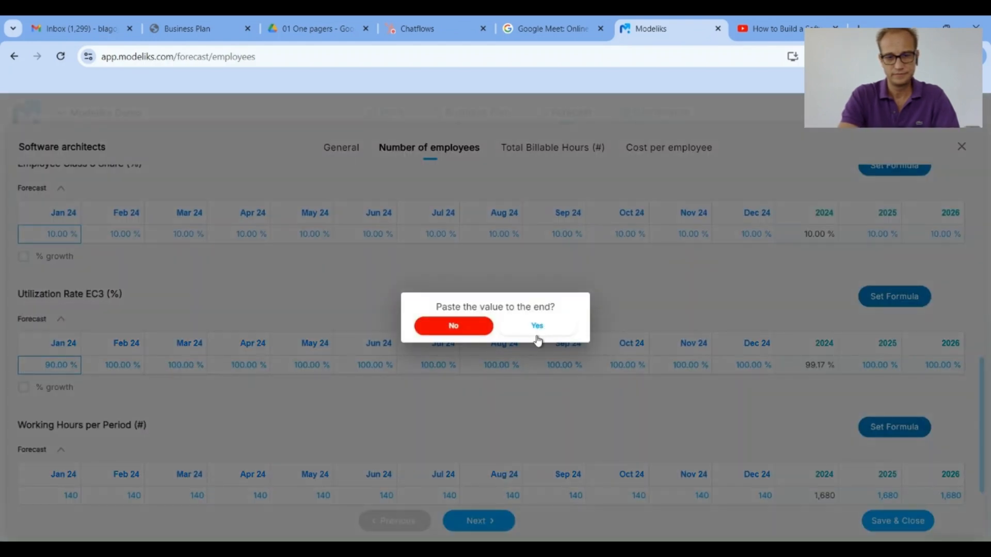
click(540, 334)
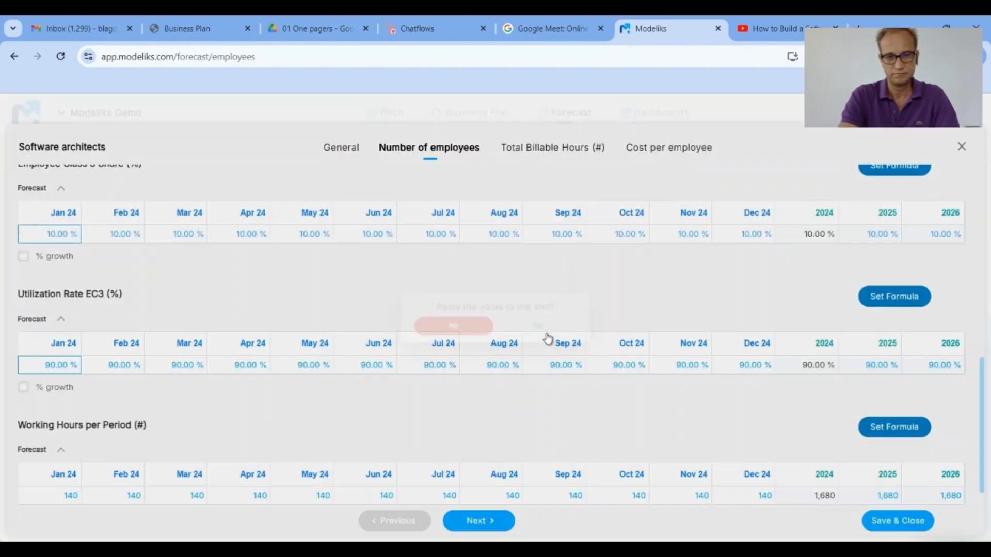
scroll(481, 364, down, 1)
scroll(481, 364, up, 4)
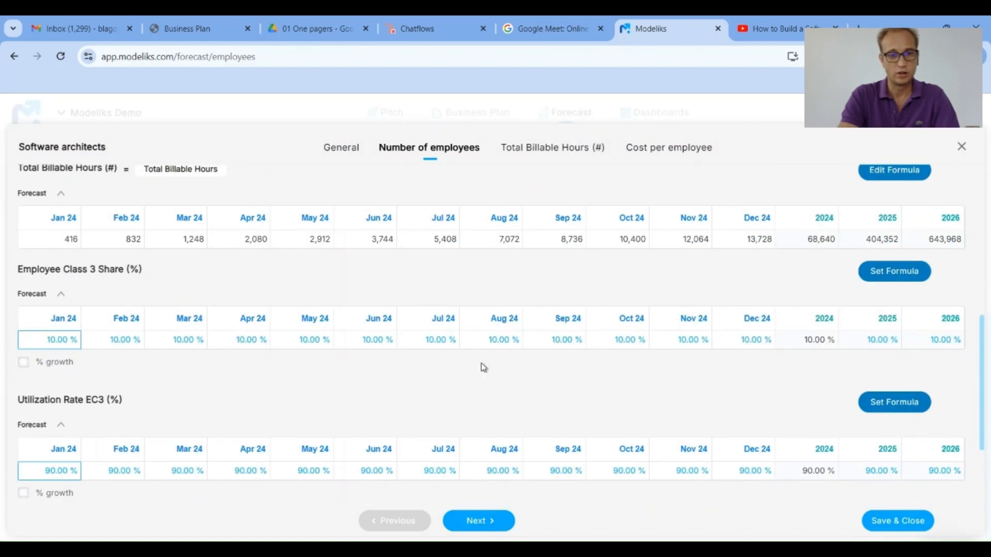
scroll(481, 363, up, 2)
scroll(396, 294, up, 1)
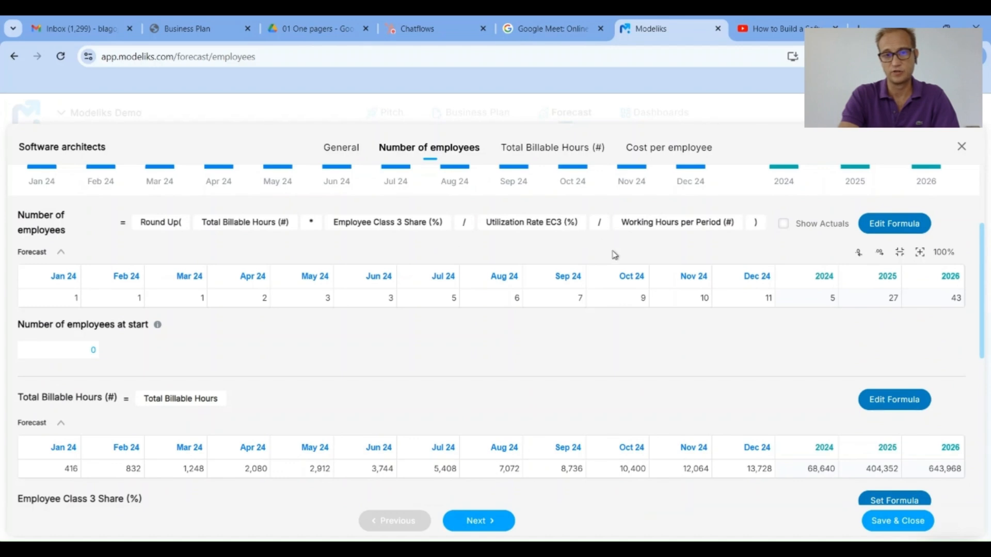
Set the software architects' cost per employee to $7,000 per month from January 2024 to the forecast's end
click(664, 147)
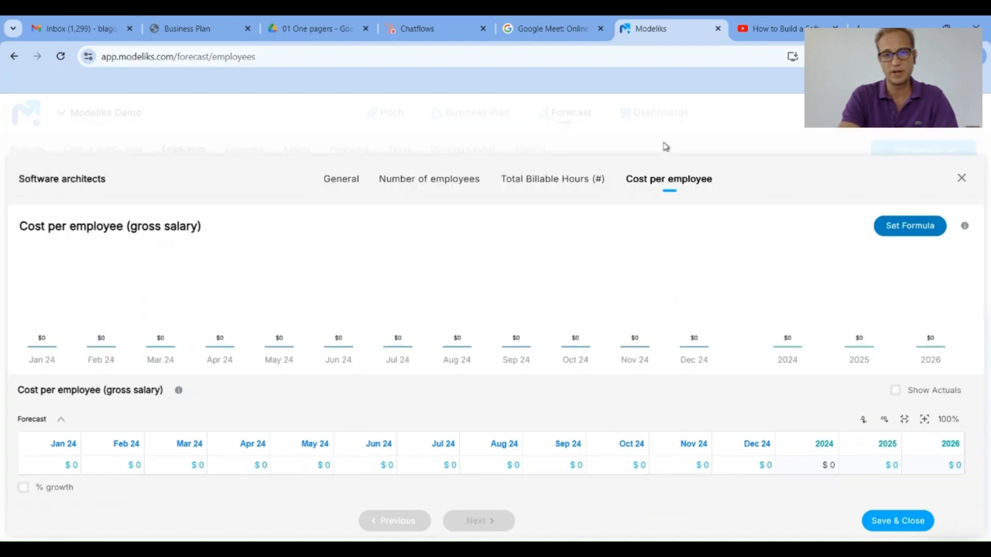
click(56, 471)
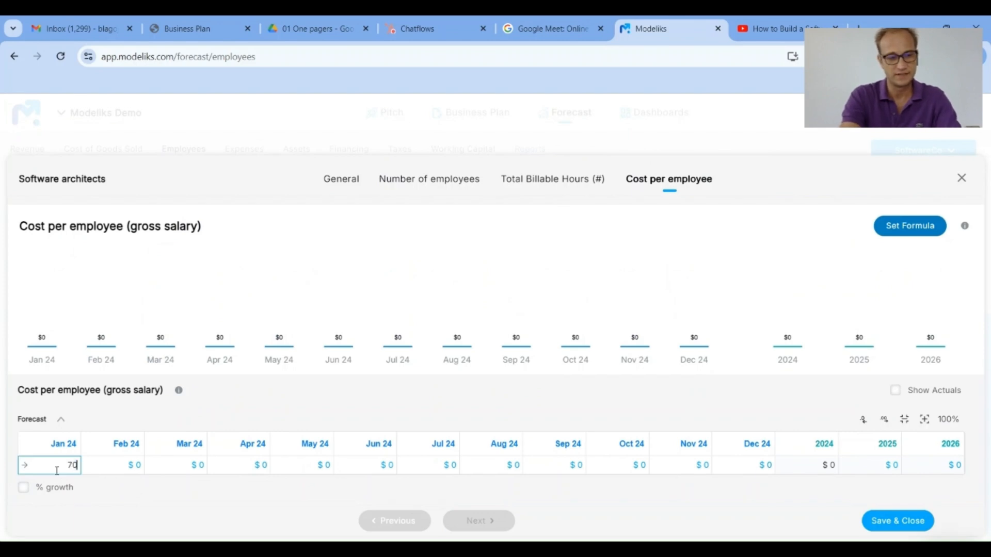
key(Tab)
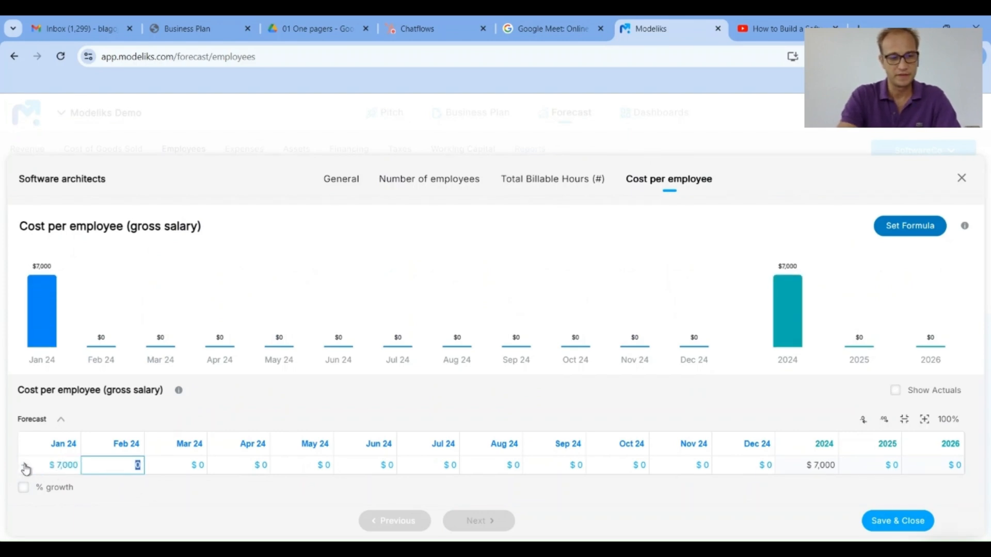
click(24, 466)
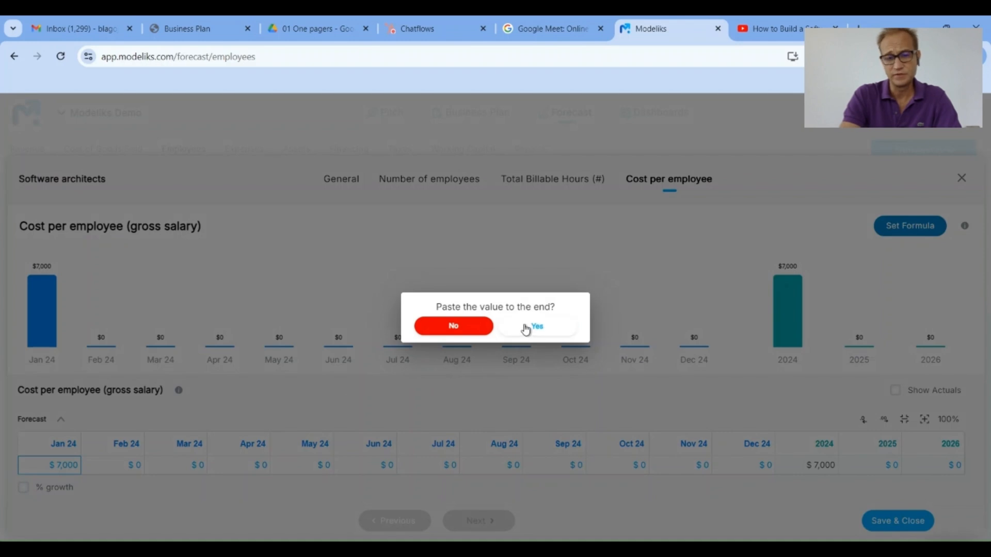
click(526, 328)
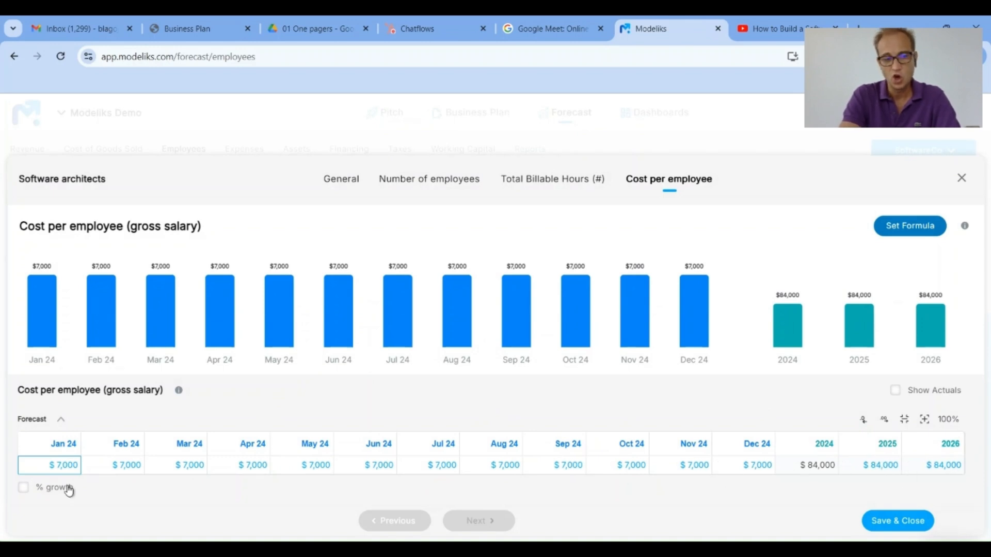
Enable percentage growth on the software architects' salary, set 10% for both 2025 and 2026, and save the employee class
click(23, 490)
scroll(31, 455, down, 2)
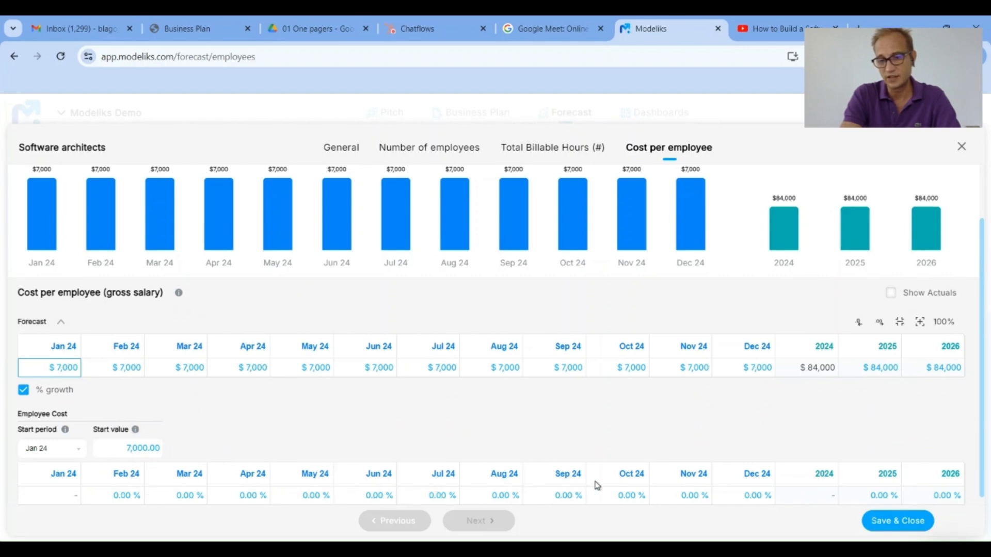
click(868, 494)
text(10)
key(Tab)
text(1)
key(Return)
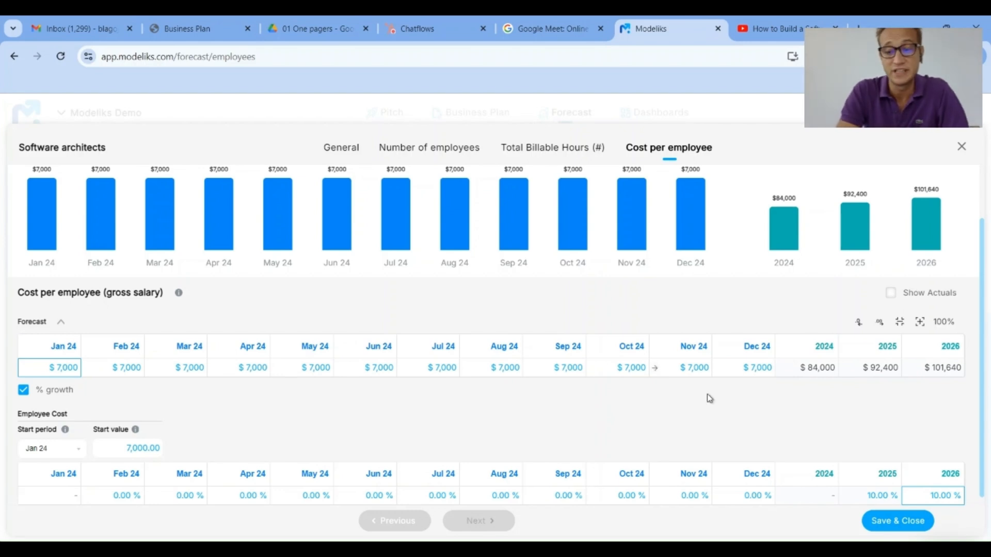
click(889, 522)
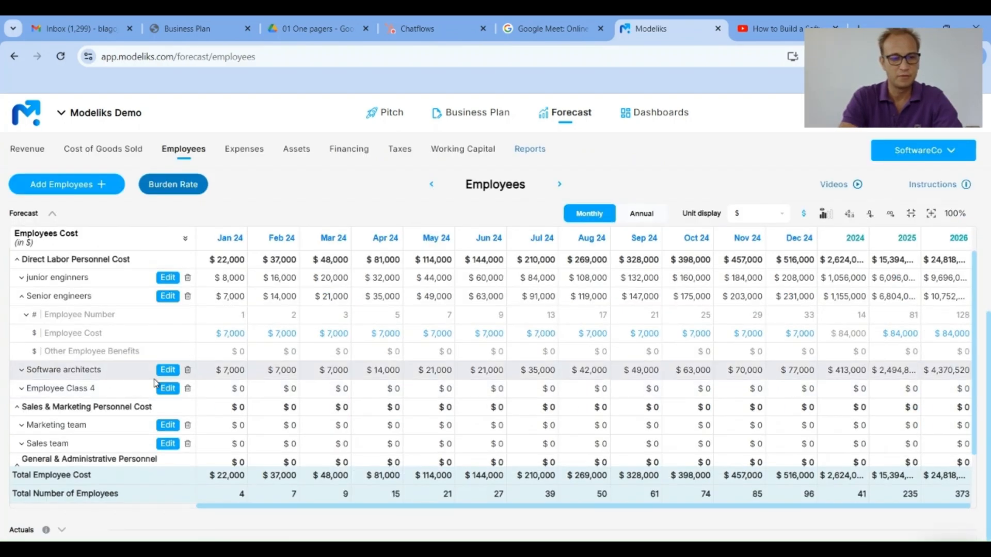
Rename Employee Class 4 to "QA" and proceed to its number of employees
click(175, 391)
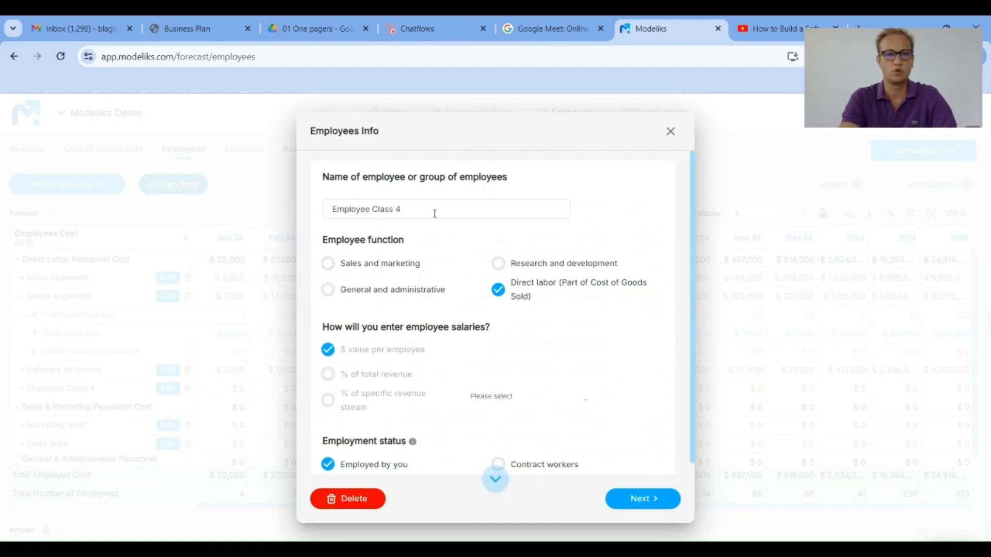
key(ctrl+shift+Left)
key(ctrl+shift+Left)
key(ctrl+shift+Left)
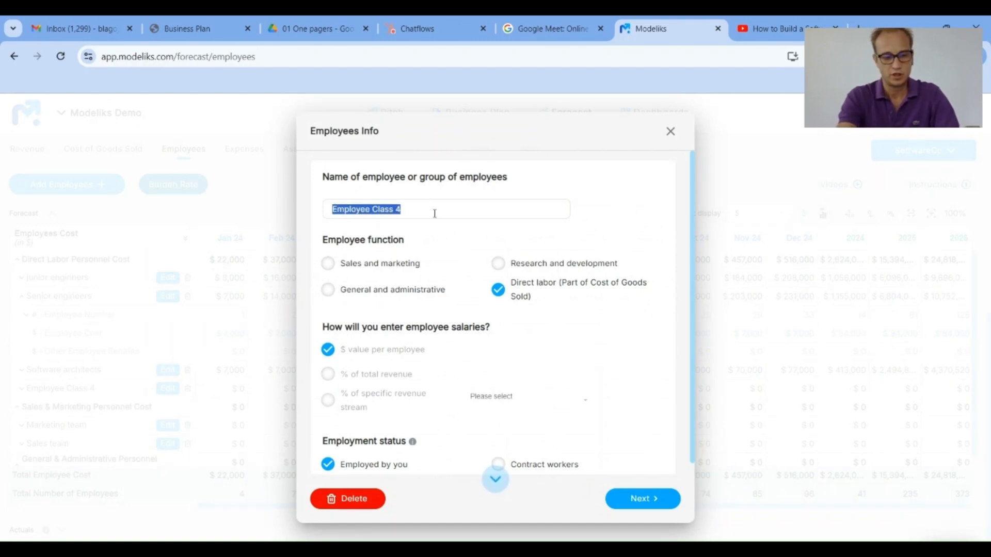
text(QA)
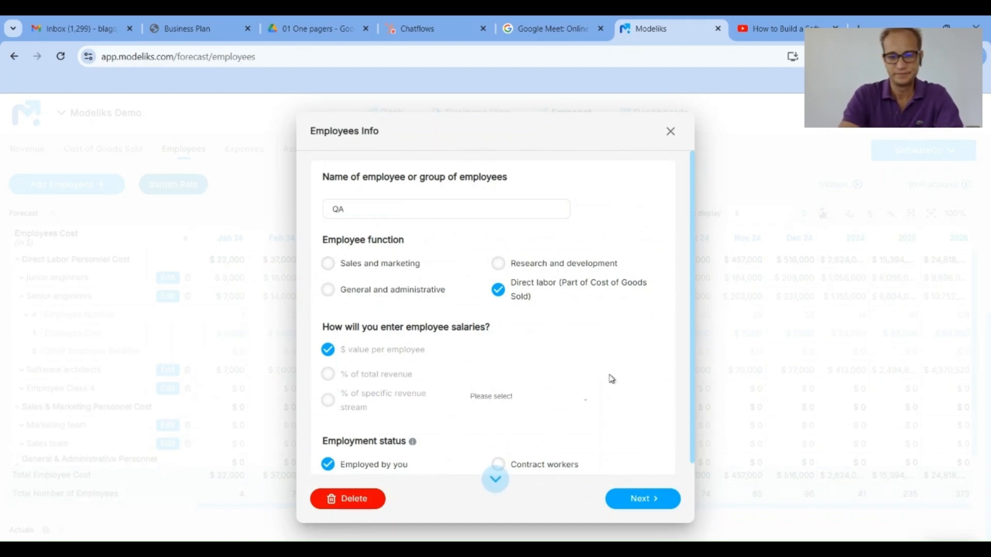
click(624, 499)
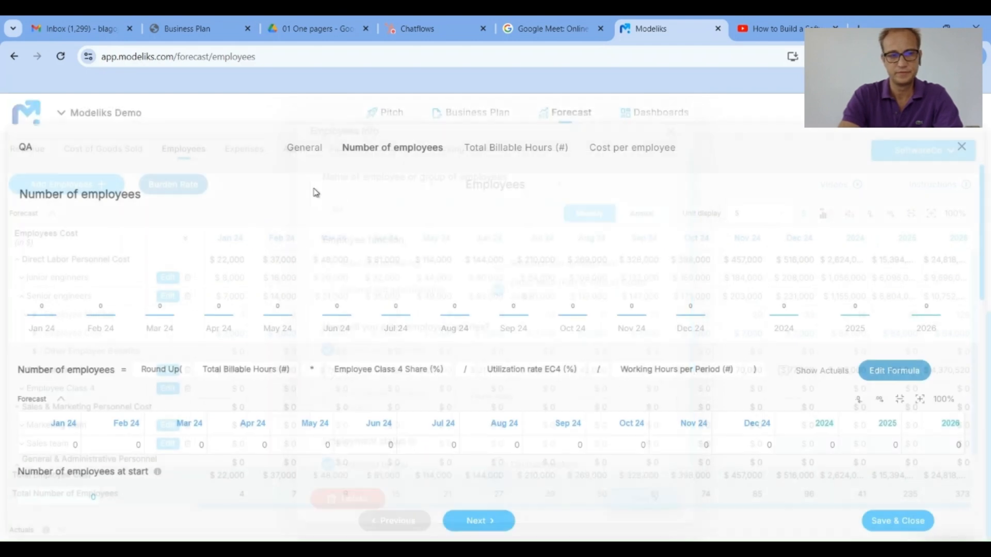
Set Employee Class 4 Share for QA to 10% from January 2024 to the forecast's end
scroll(292, 354, down, 3)
scroll(294, 354, down, 5)
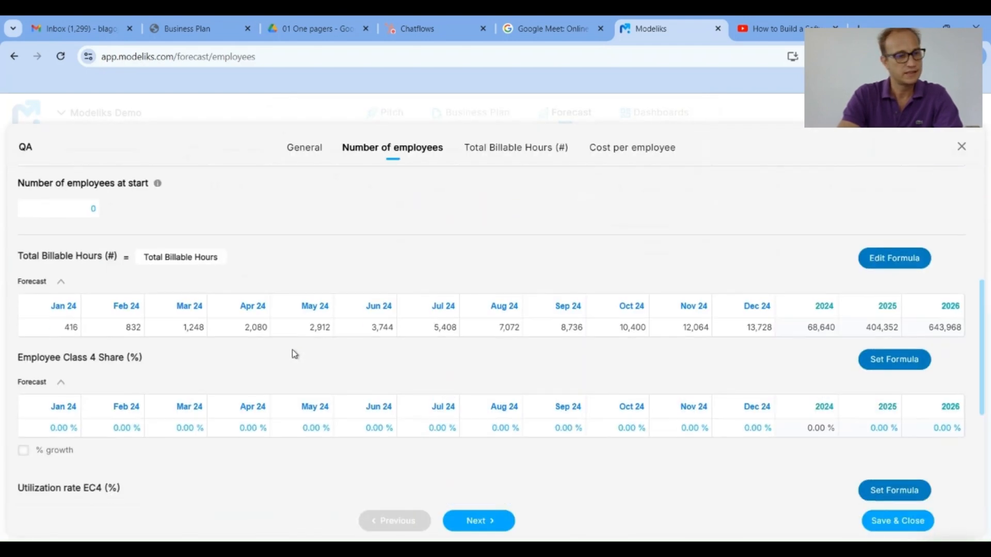
scroll(163, 359, down, 2)
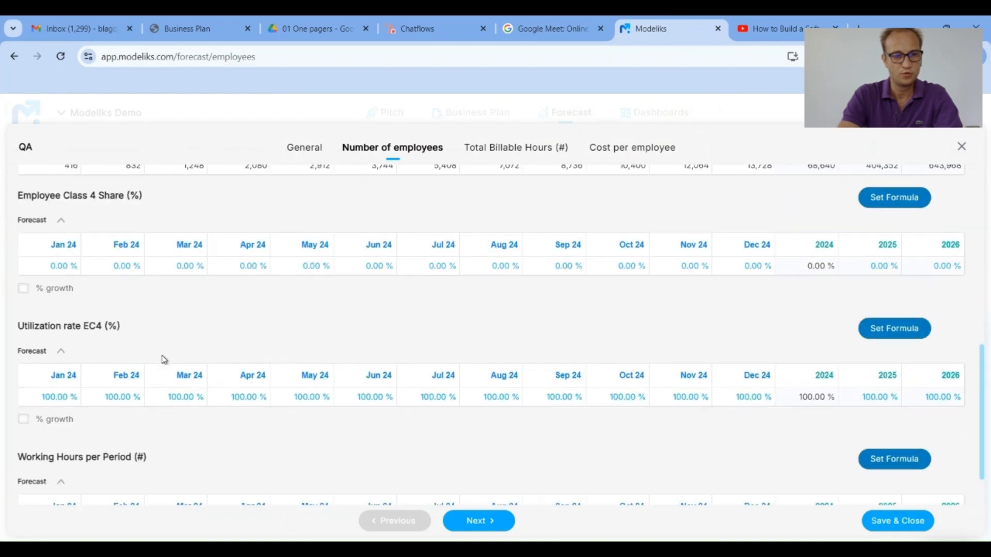
scroll(137, 320, up, 1)
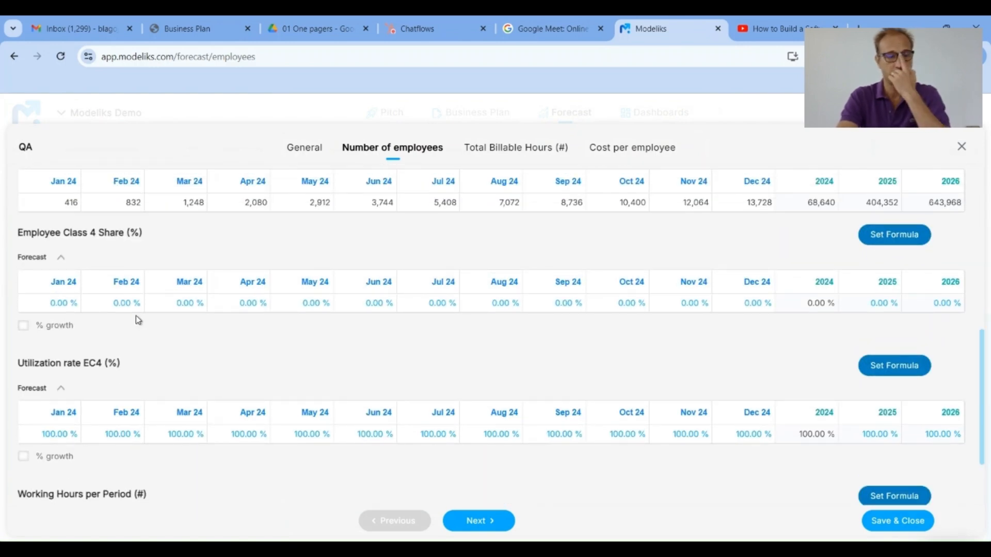
scroll(137, 319, up, 2)
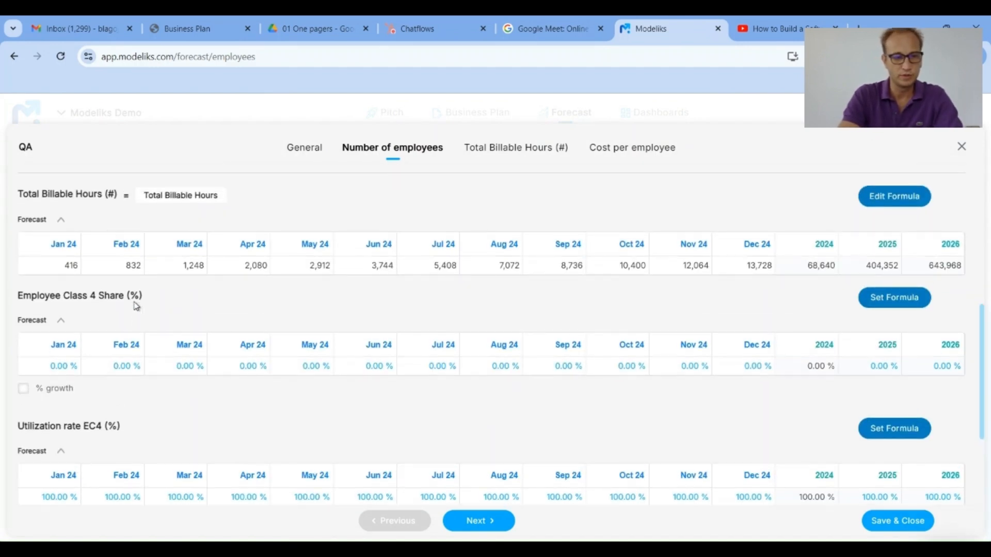
scroll(135, 305, down, 1)
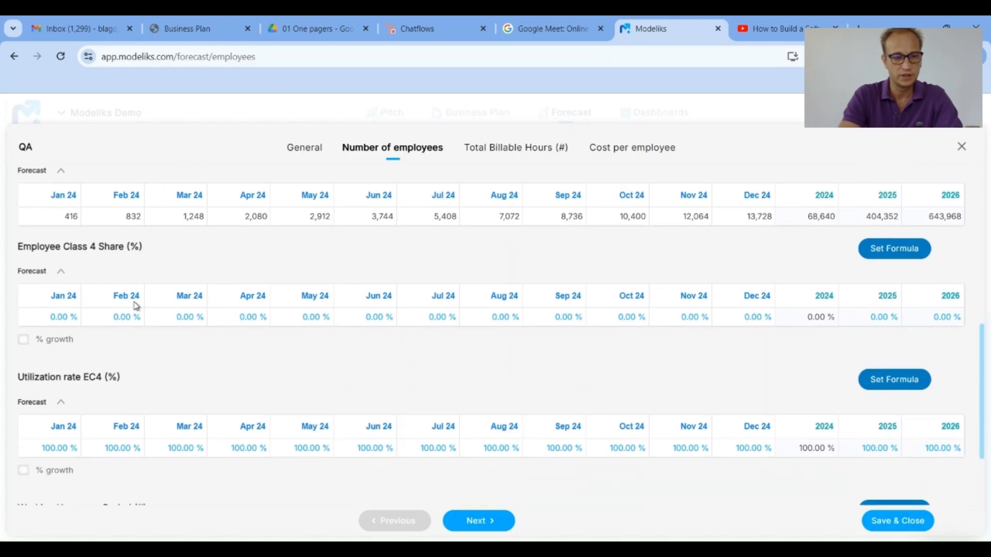
click(51, 318)
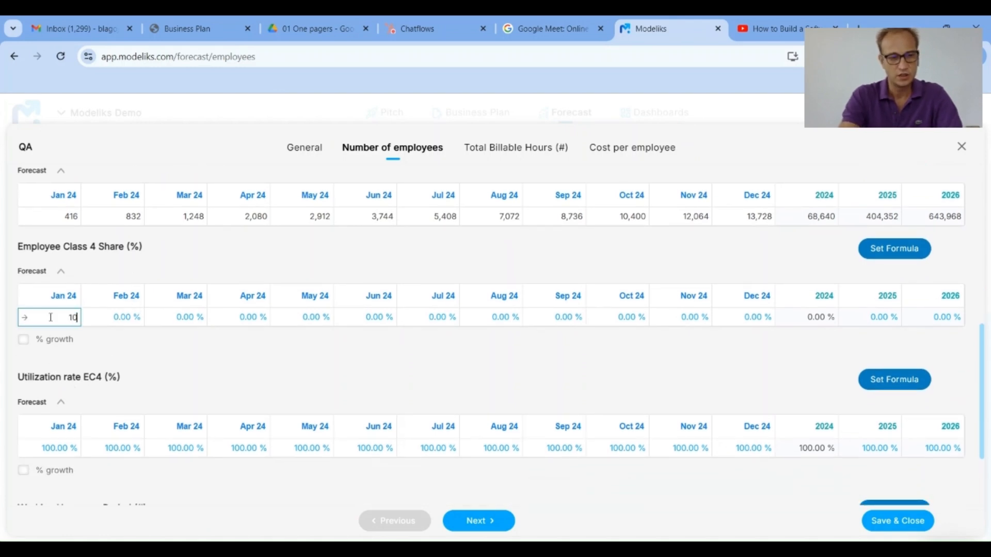
text(10)
key(Tab)
click(25, 320)
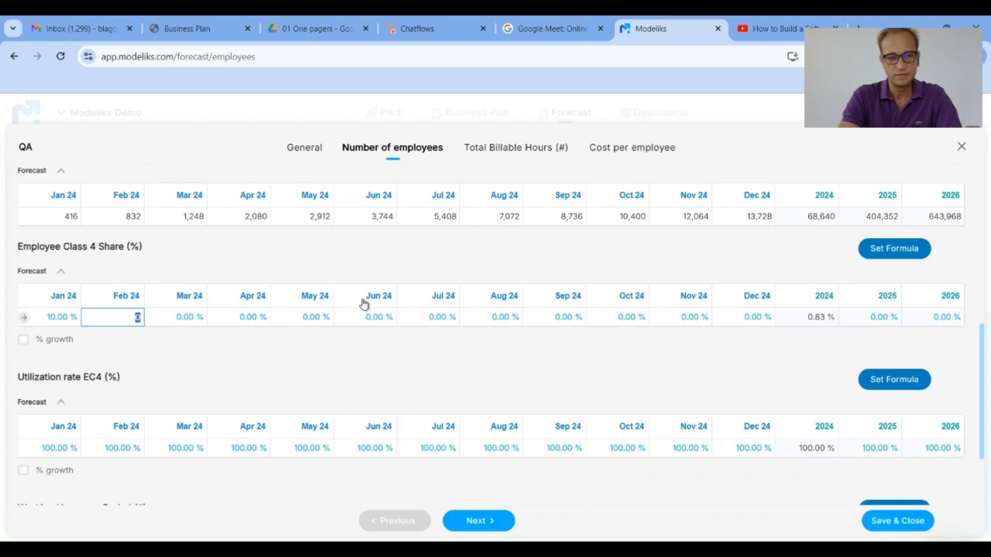
click(557, 331)
Set Utilization rate EC4 for QA to 90% from January 2024 to the forecast's end
scroll(237, 351, down, 2)
click(58, 338)
text(90)
key(Tab)
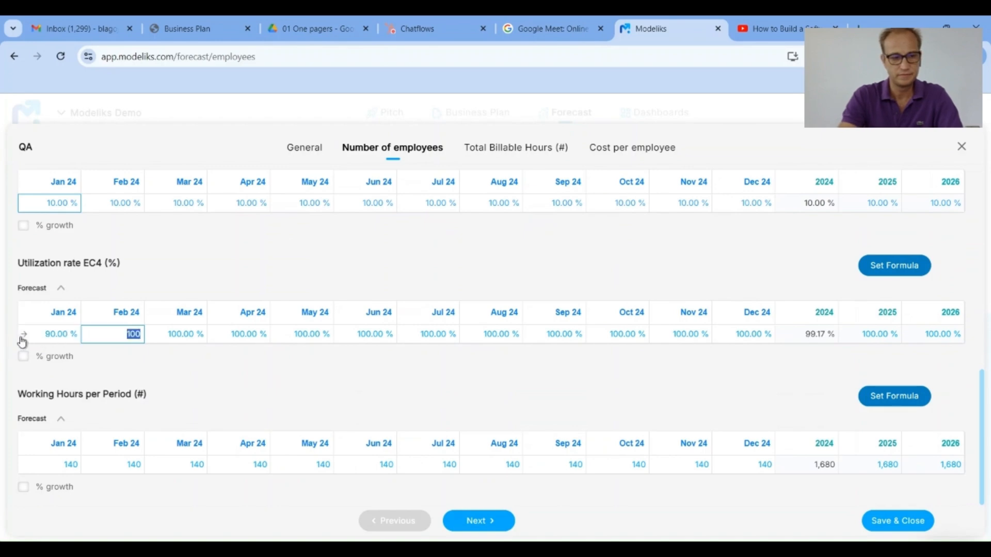
click(22, 336)
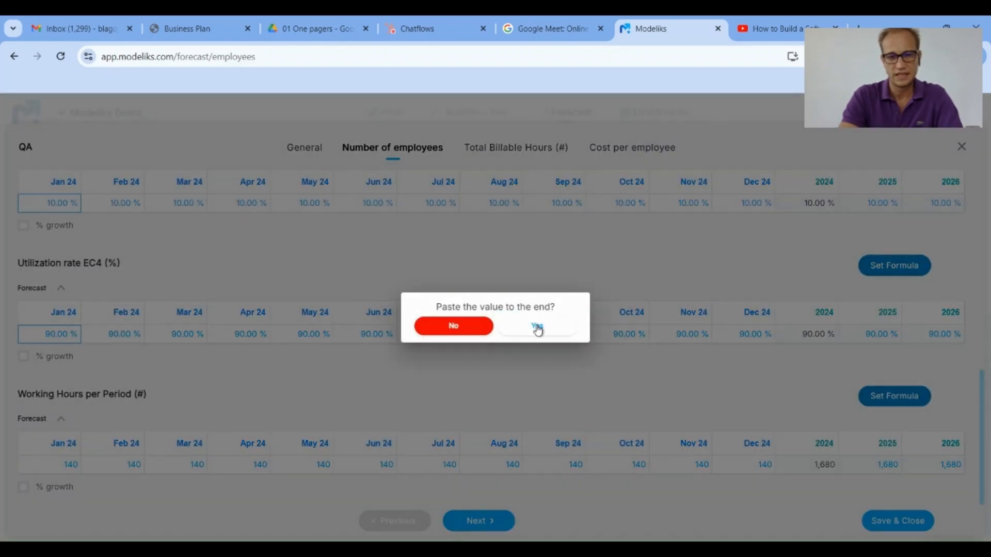
click(537, 331)
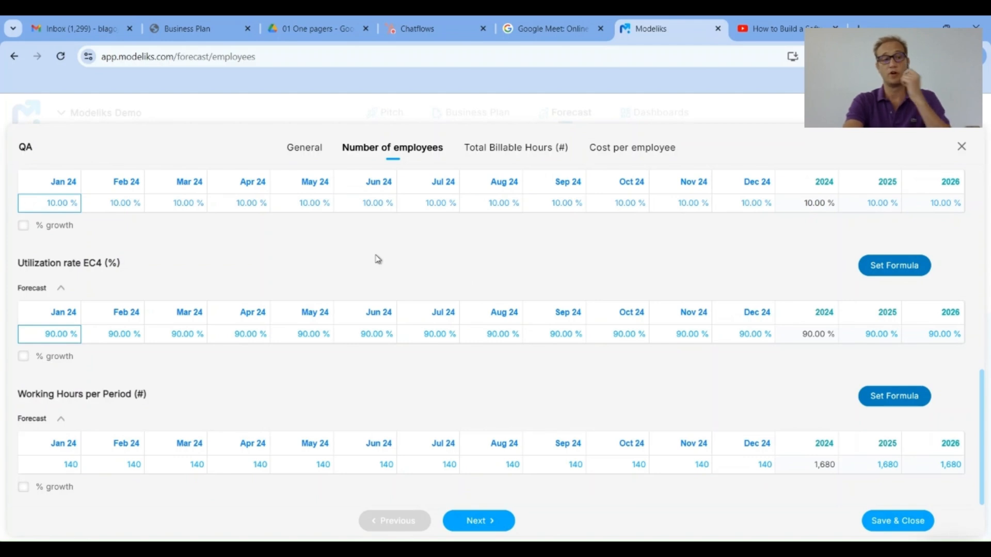
Set the QA cost per employee to $3,500 per month from January 2024 to the forecast's end and save the class
scroll(382, 262, up, 3)
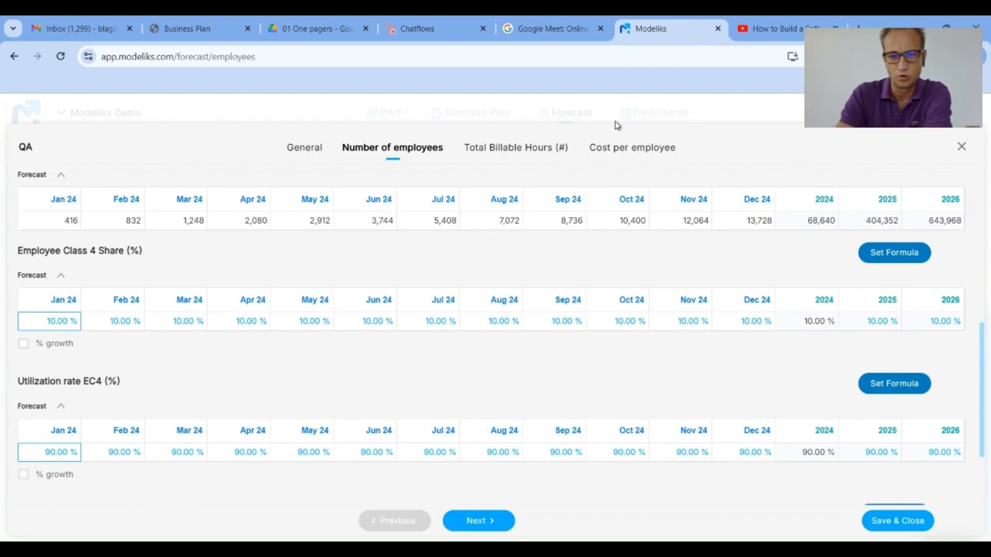
click(631, 153)
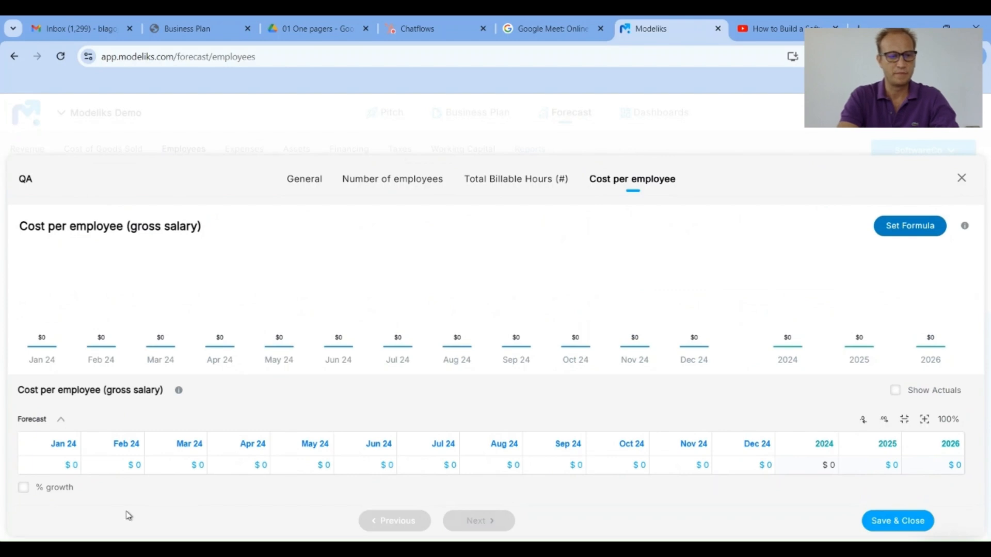
click(65, 461)
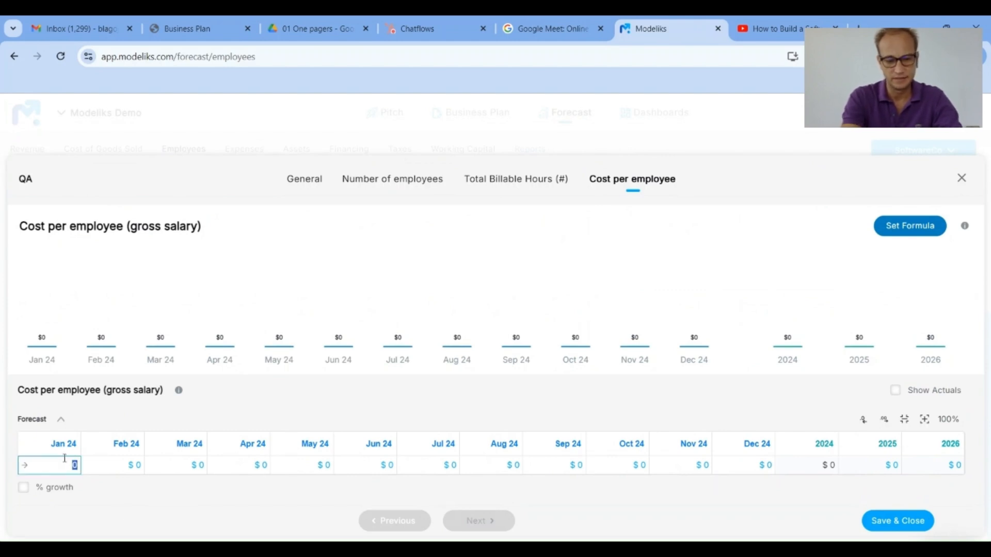
text(305)
text(00)
key(Tab)
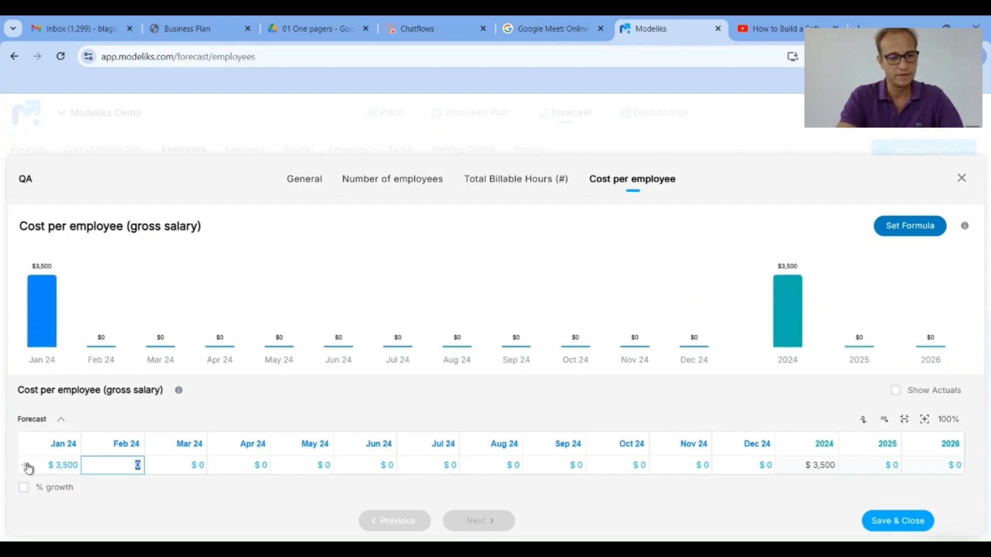
click(26, 466)
click(531, 328)
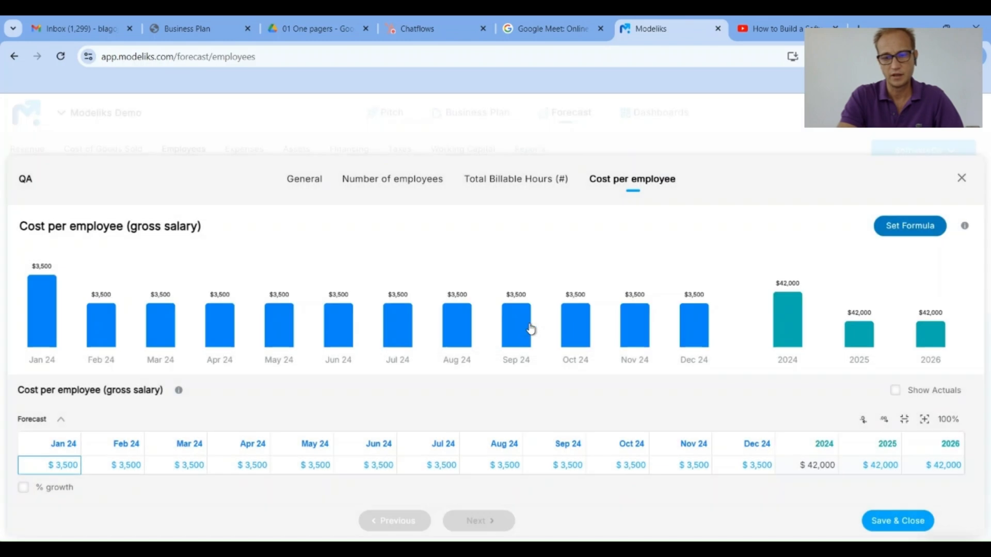
click(875, 522)
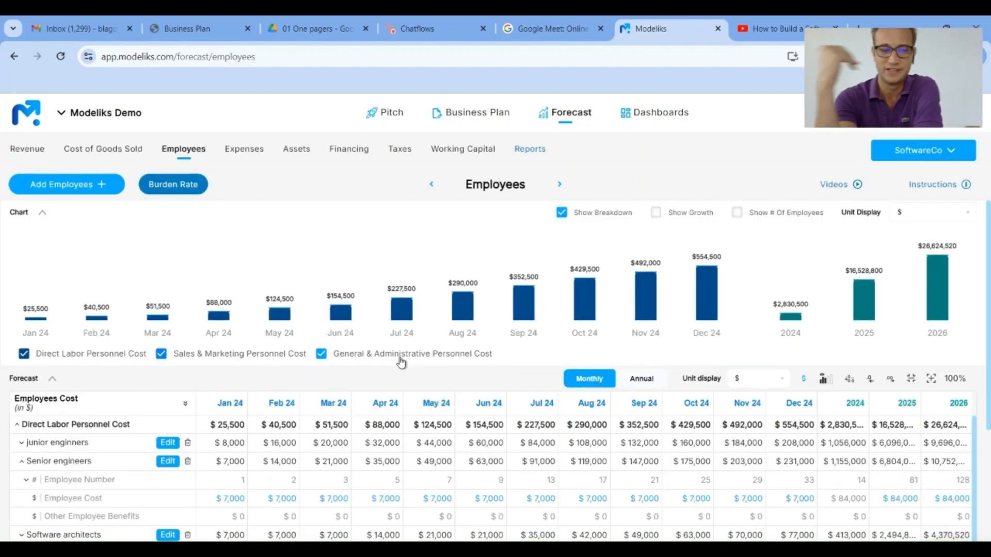
Collapse the senior engineers' details and set the marketing team's employee number to 1 from January 2024 to the forecast's end
click(61, 461)
scroll(221, 405, down, 1)
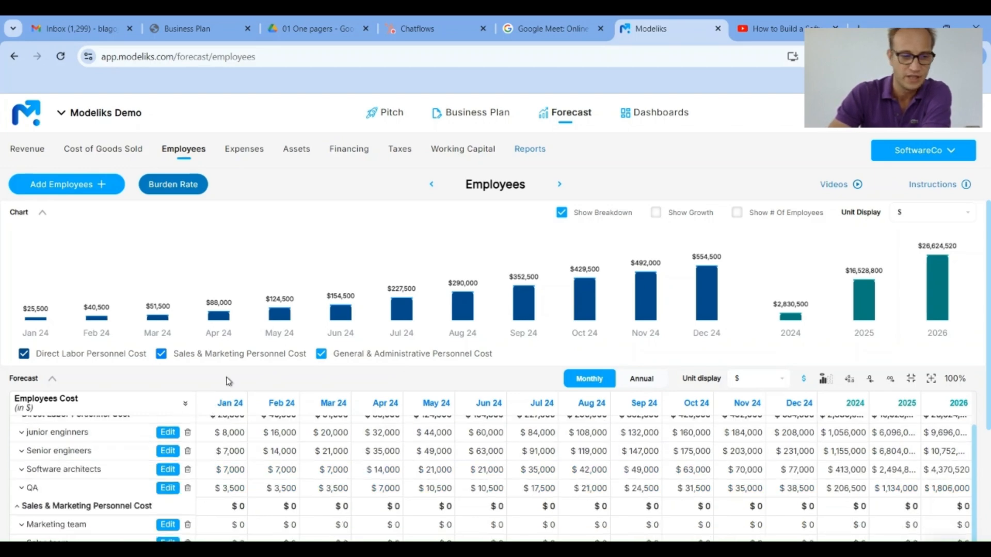
scroll(229, 381, down, 3)
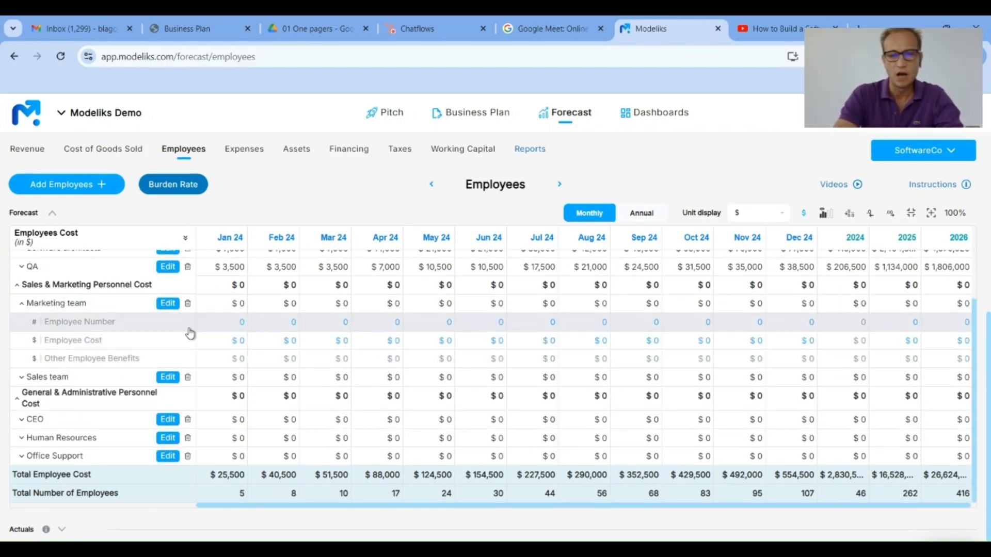
click(230, 323)
text(1)
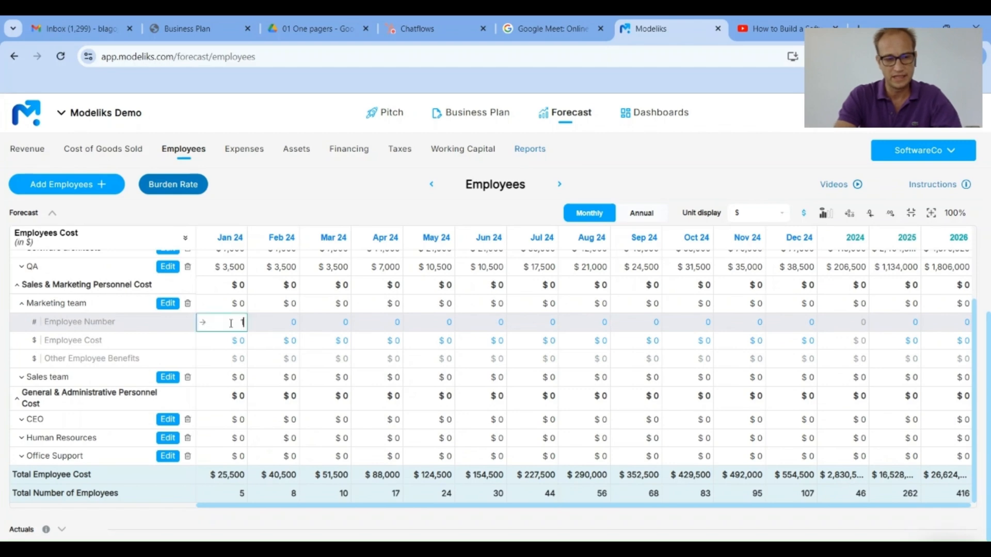
click(202, 322)
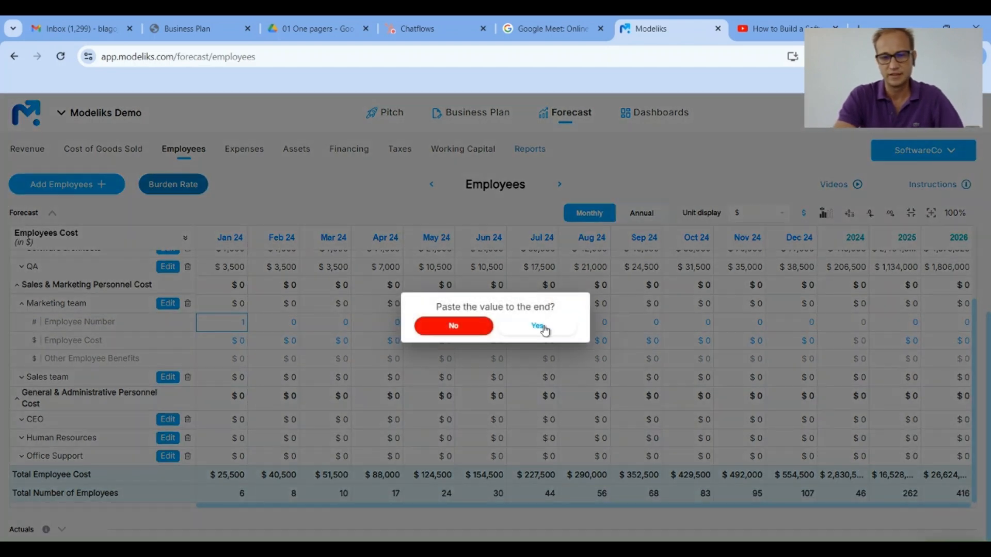
click(538, 326)
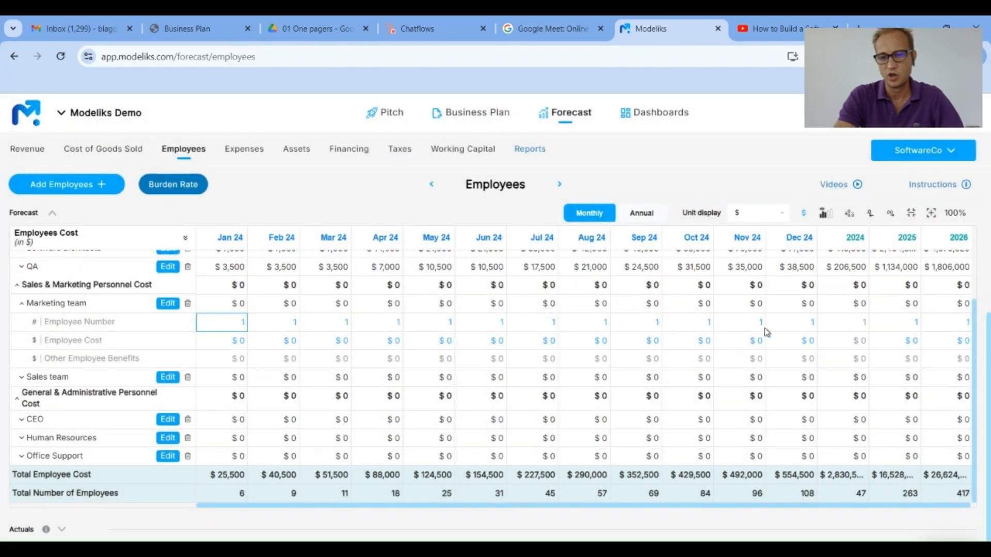
Raise the marketing team's employee number to 2 for 2025 and 3 for 2026
click(907, 326)
text(2)
key(Tab)
text(3)
key(Tab)
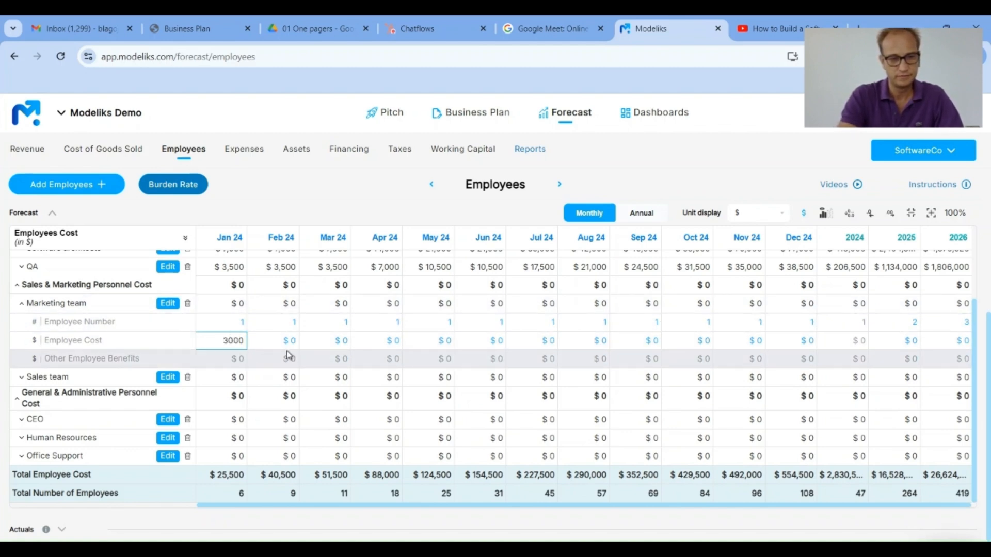
Set the marketing team's employee cost to $3,000 per month from January 2024 to the forecast's end
text(3000)
key(Tab)
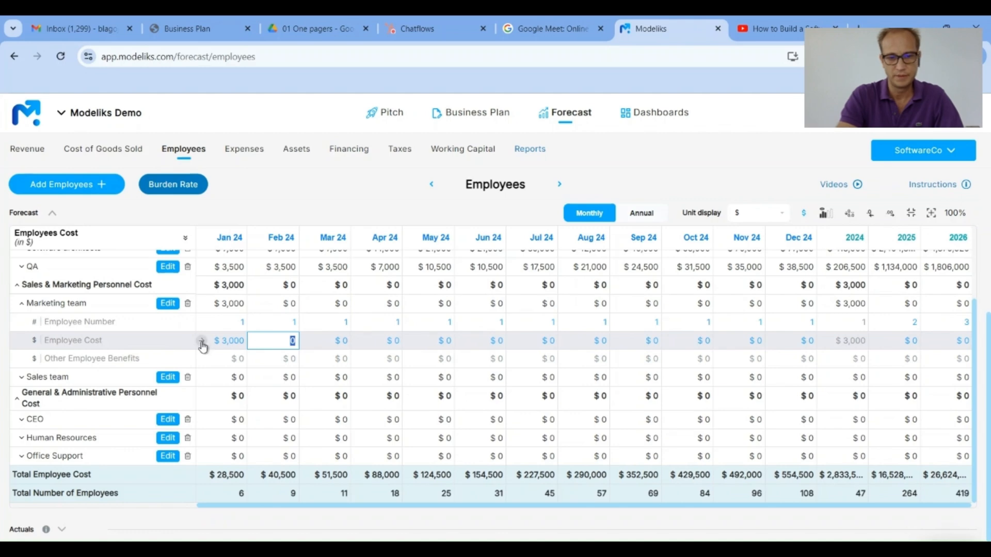
click(202, 342)
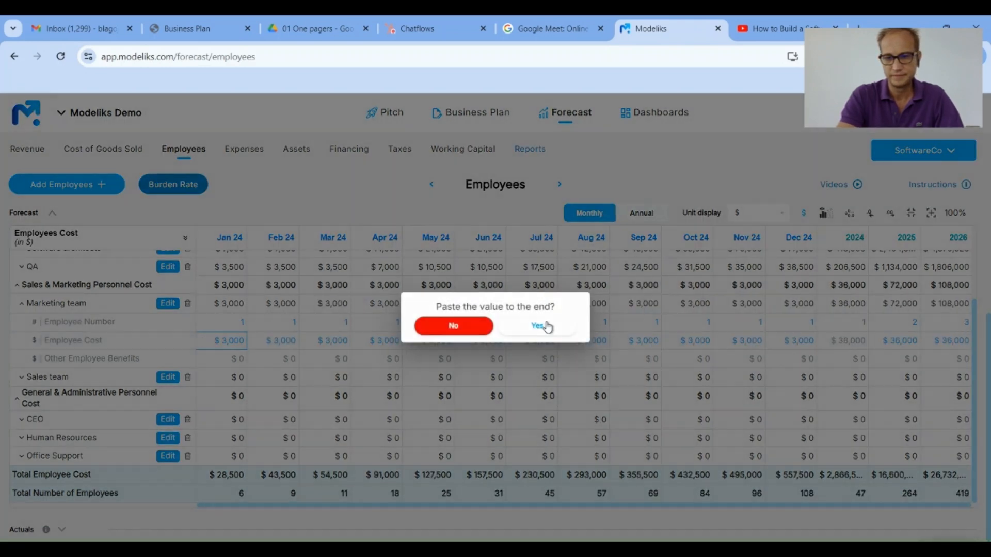
click(539, 327)
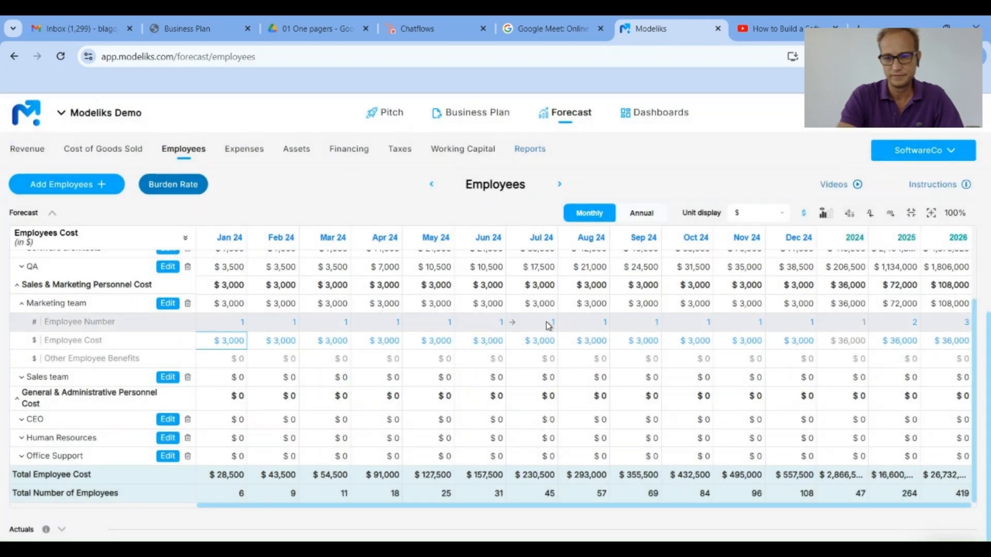
Raise the marketing team's employee cost to $40,000 for 2025 and $45,000 for 2026
click(887, 345)
text(40000)
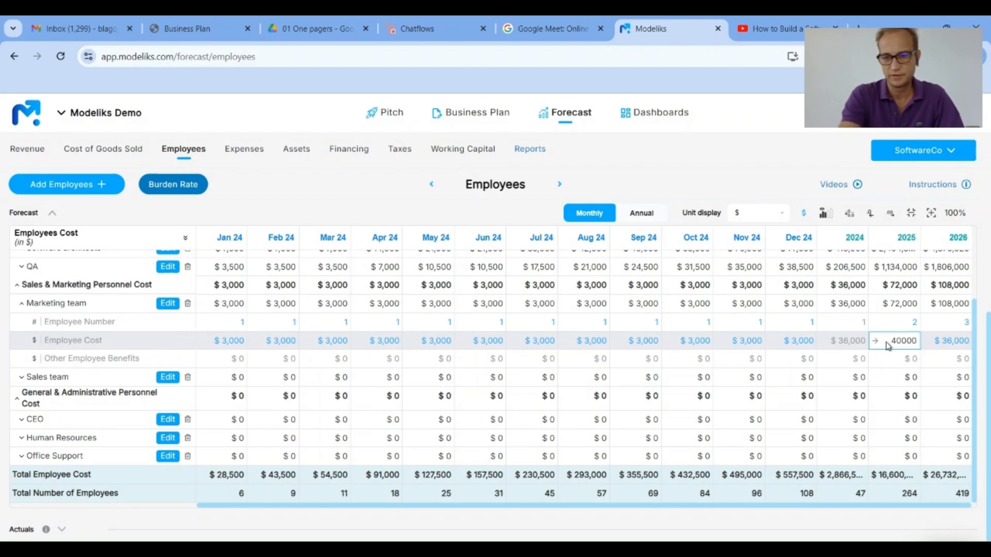
key(Tab)
text(45000)
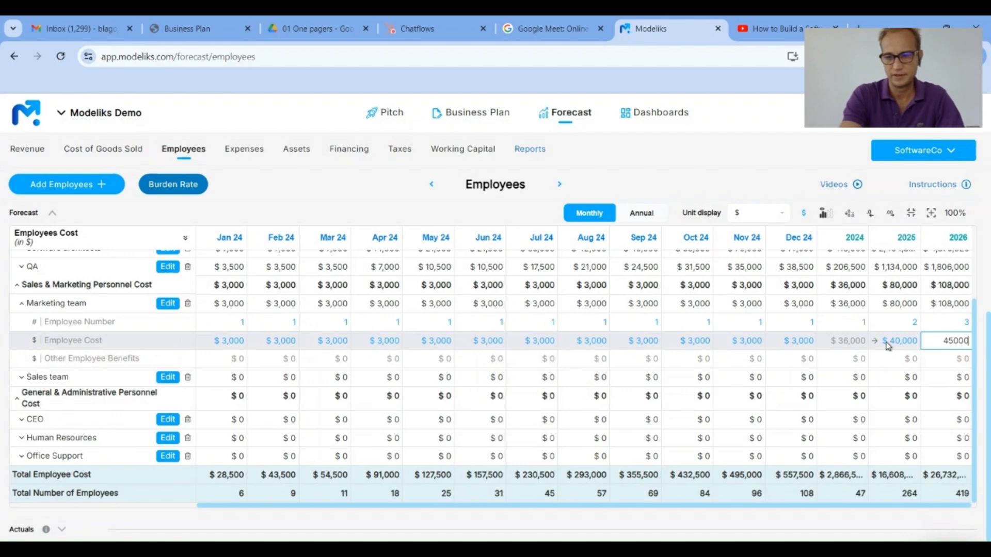
key(Tab)
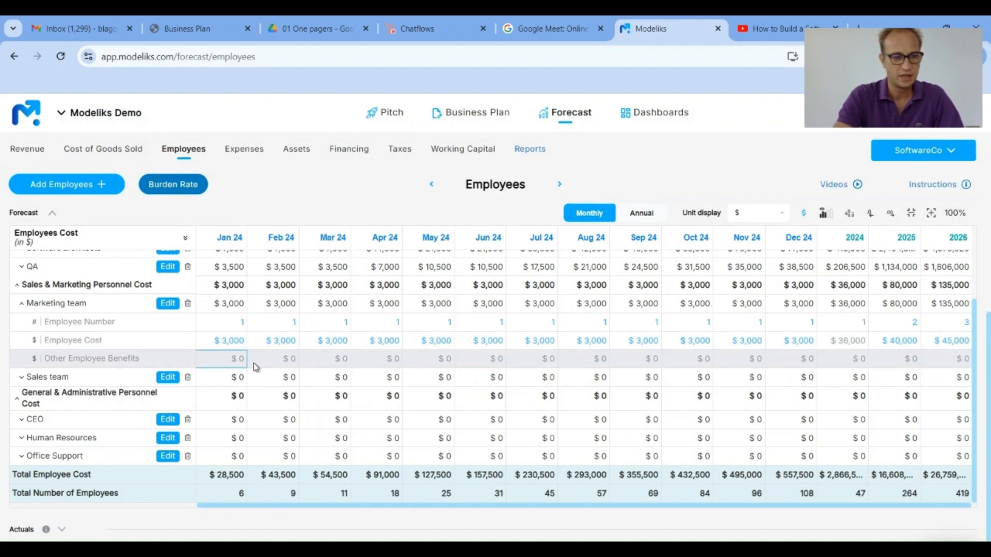
Expand the sales team and set its employee number to 2 from January 2024 to the forecast's end
click(63, 382)
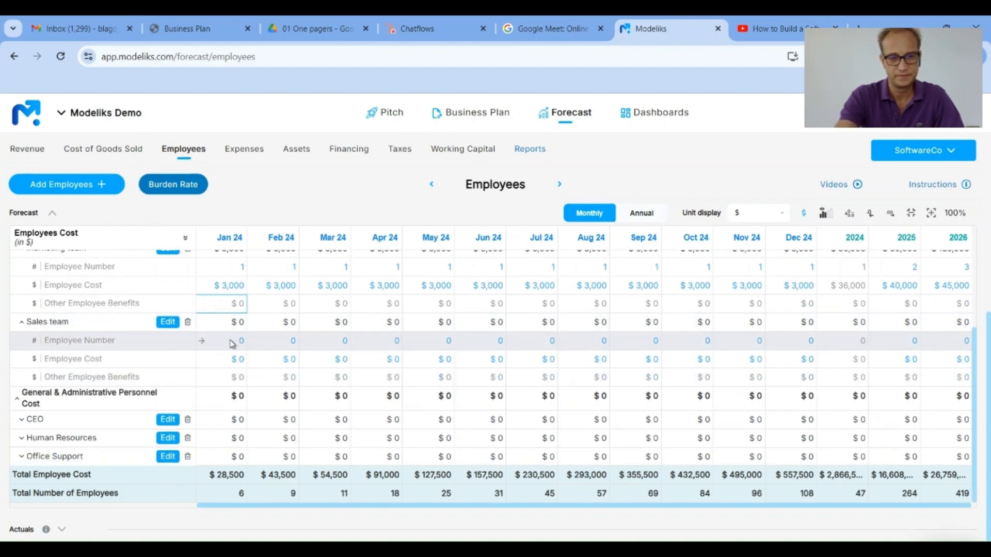
click(231, 342)
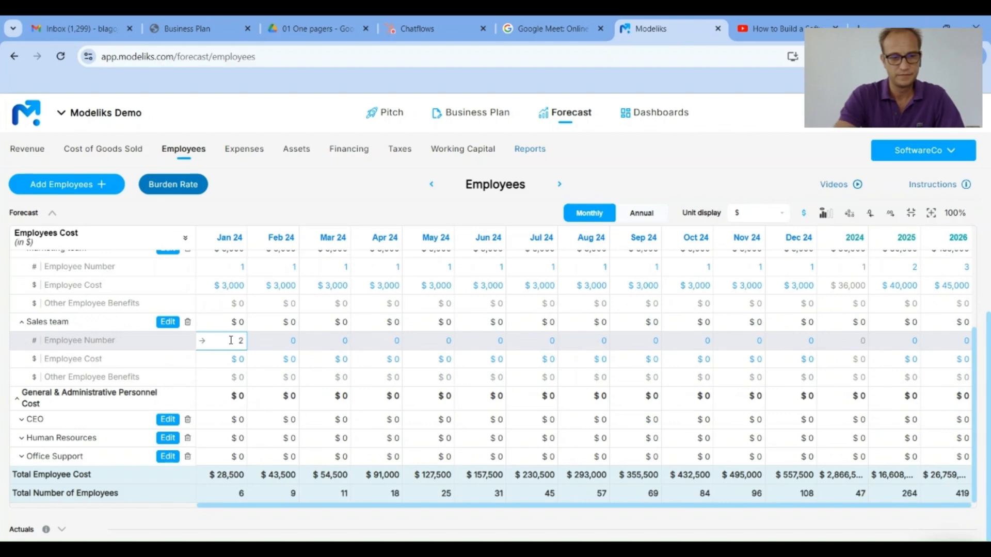
key(Tab)
click(202, 342)
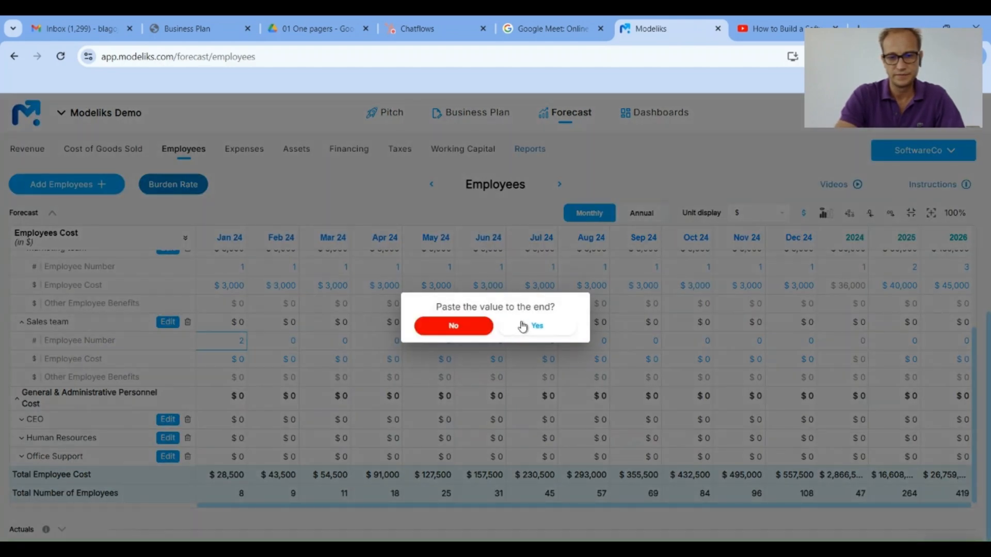
click(532, 326)
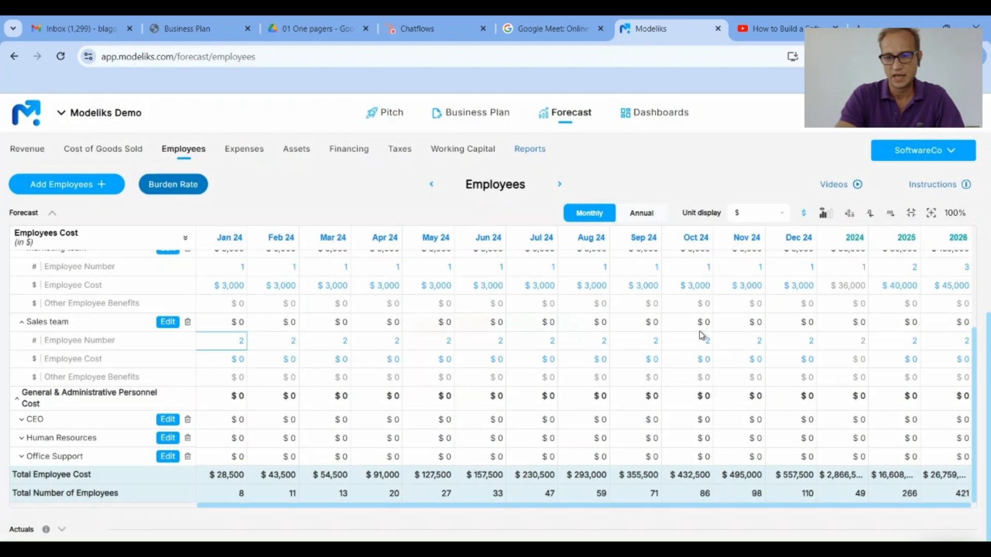
Raise the sales team's employee number to 3 for 2025 and 4 for 2026
click(895, 340)
text(3)
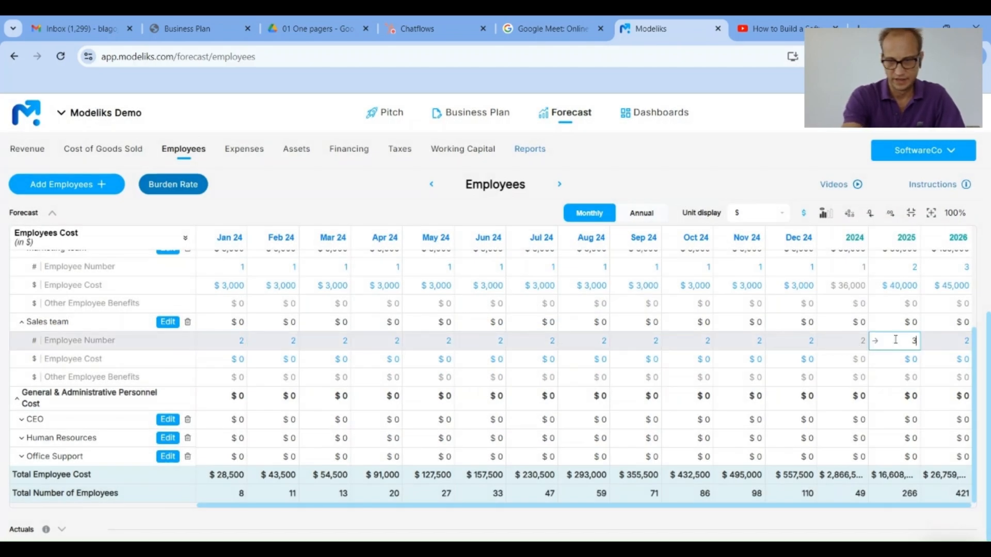
key(Return)
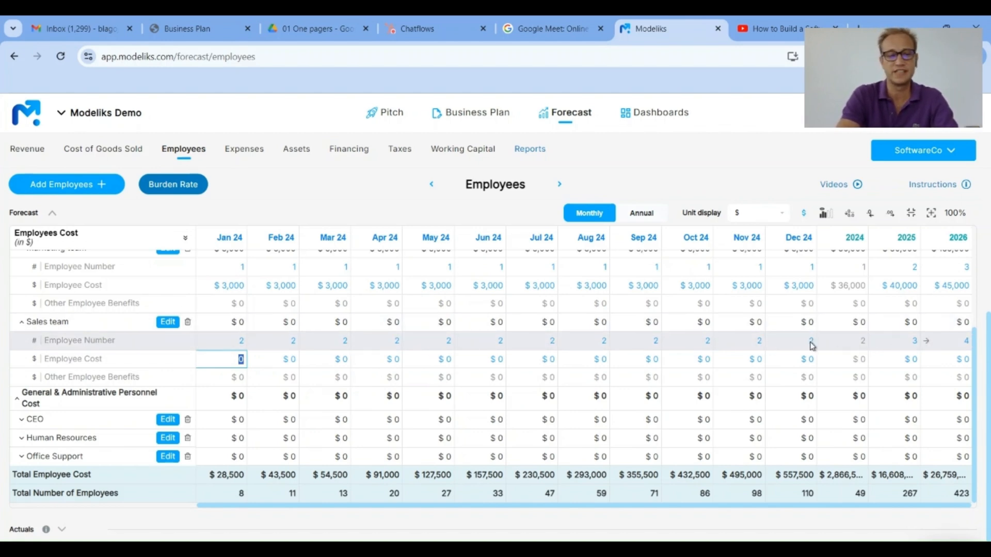
key(Escape)
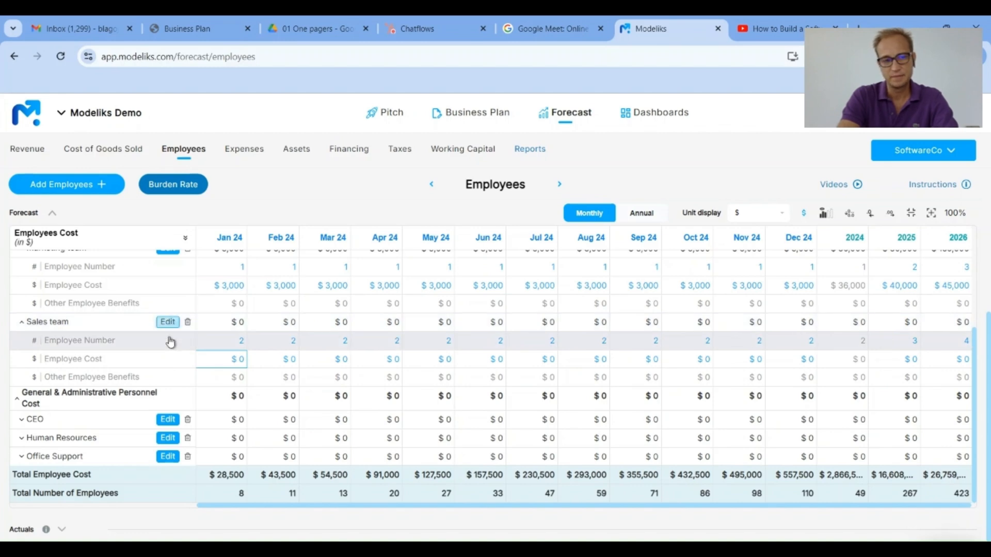
Start a formula for the sales team's number of employees and create a # driver "New clients per sales rep" with category Sum and period Current
click(168, 322)
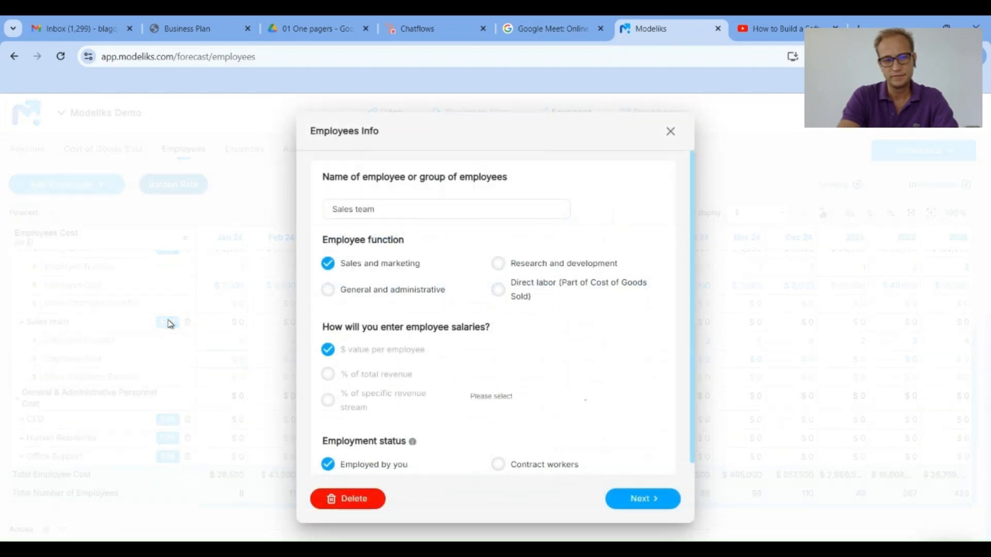
click(640, 499)
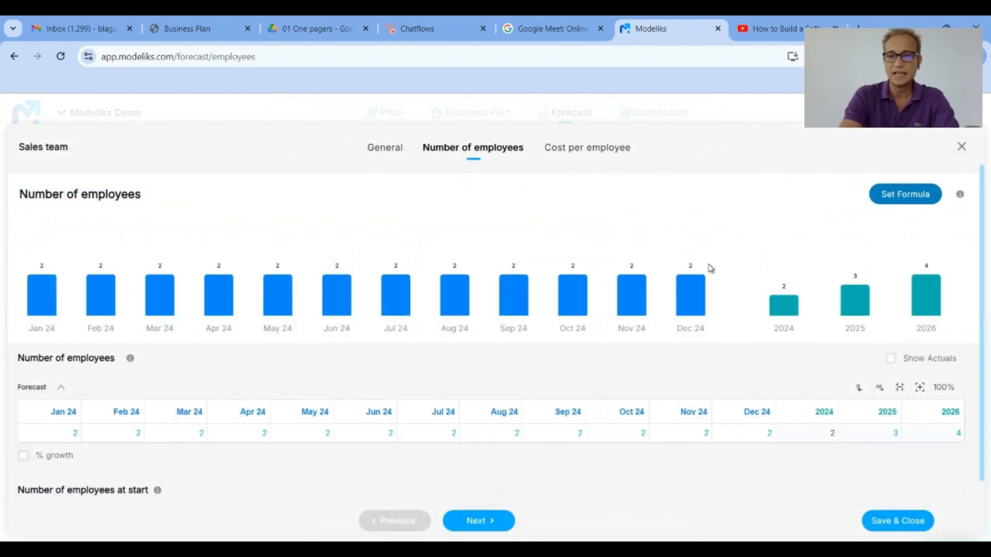
click(905, 195)
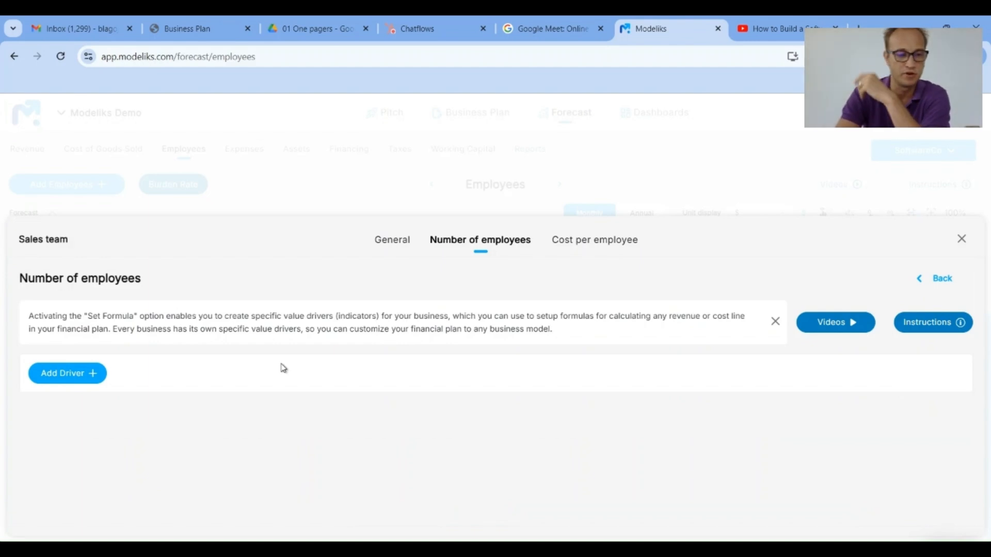
click(74, 369)
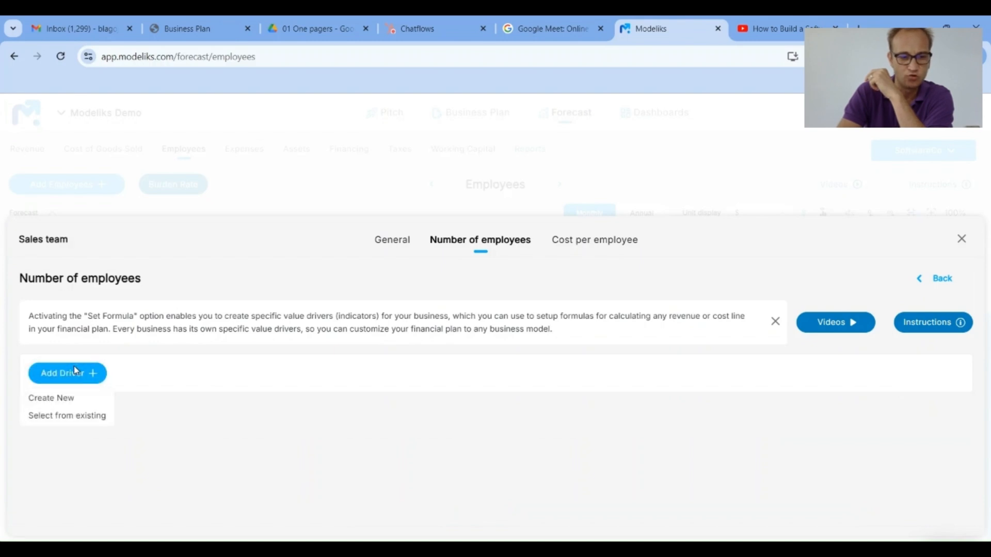
click(50, 399)
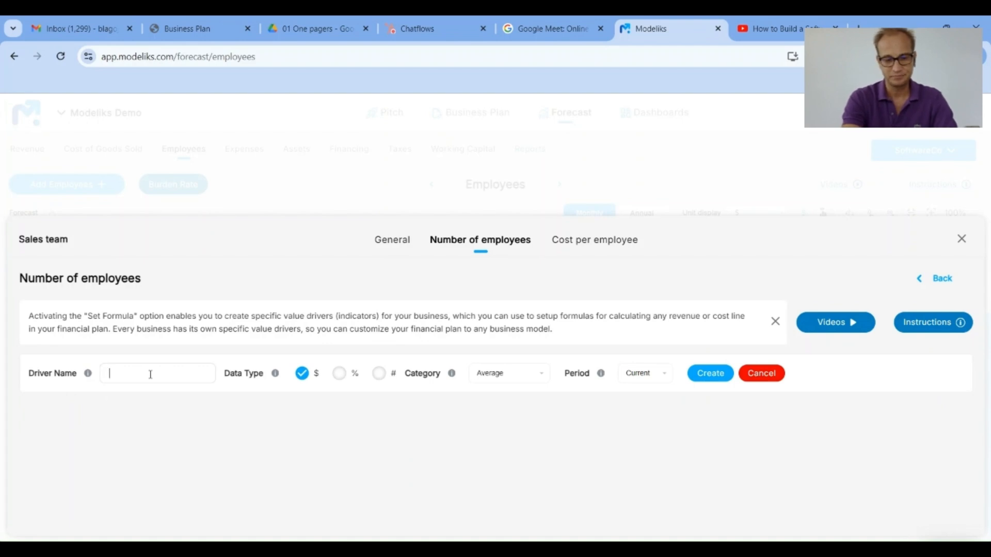
text(New clients per sales rep)
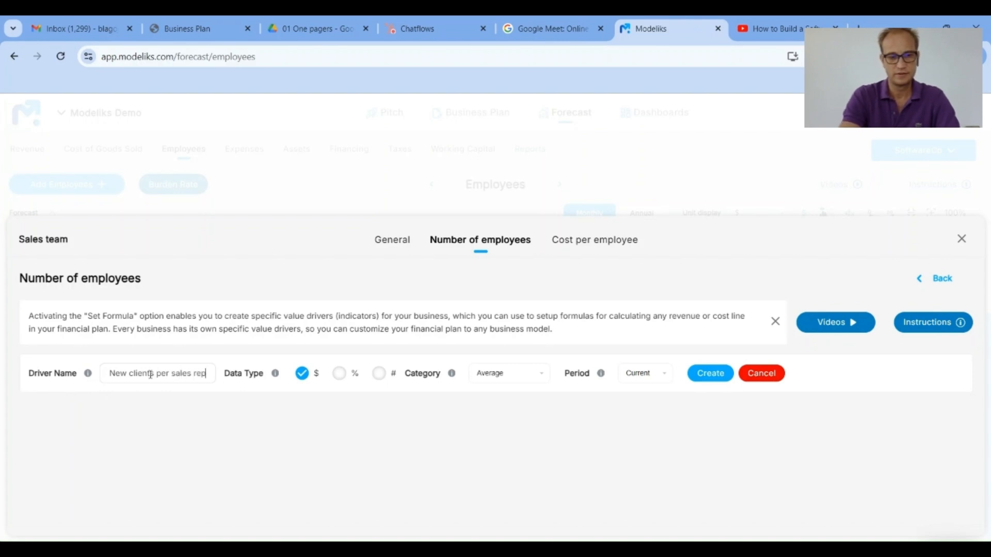
click(380, 374)
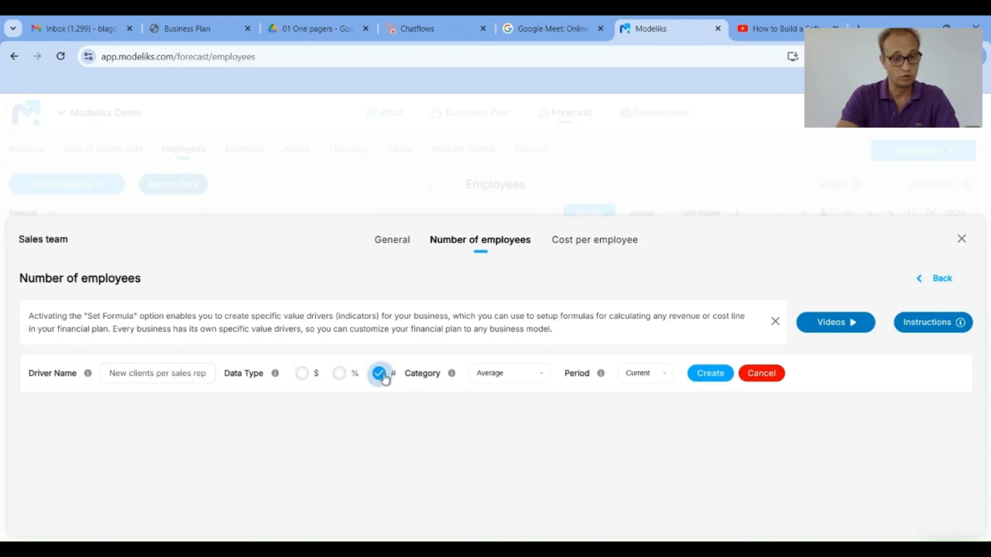
click(513, 376)
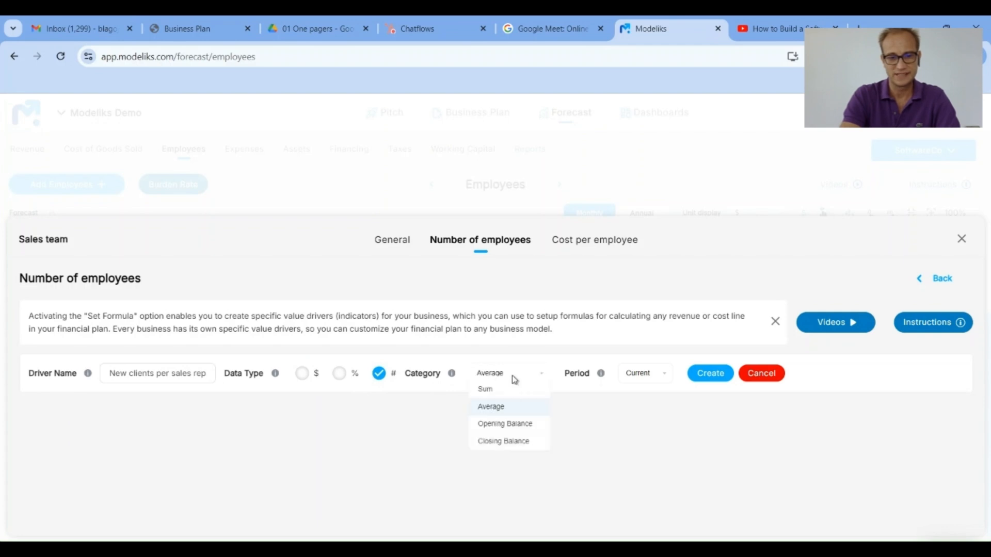
click(488, 390)
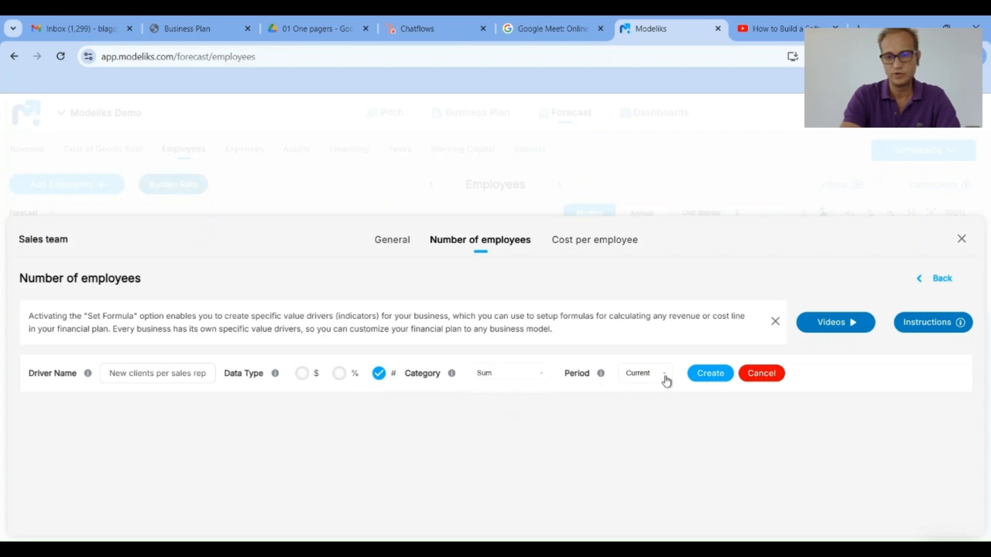
click(707, 378)
Add the existing driver New customers (#) to the sales team's number-of-employees formula
click(65, 427)
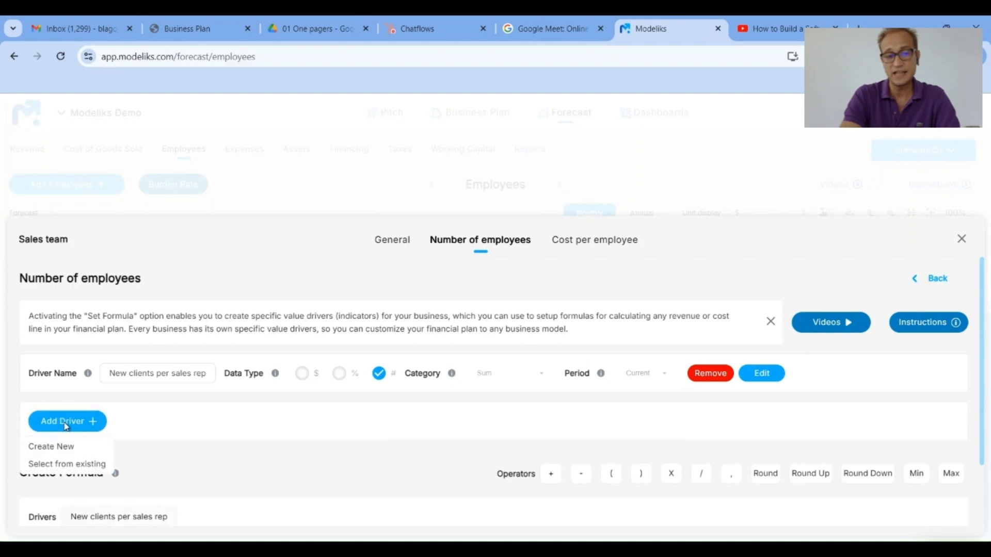
click(70, 467)
click(145, 424)
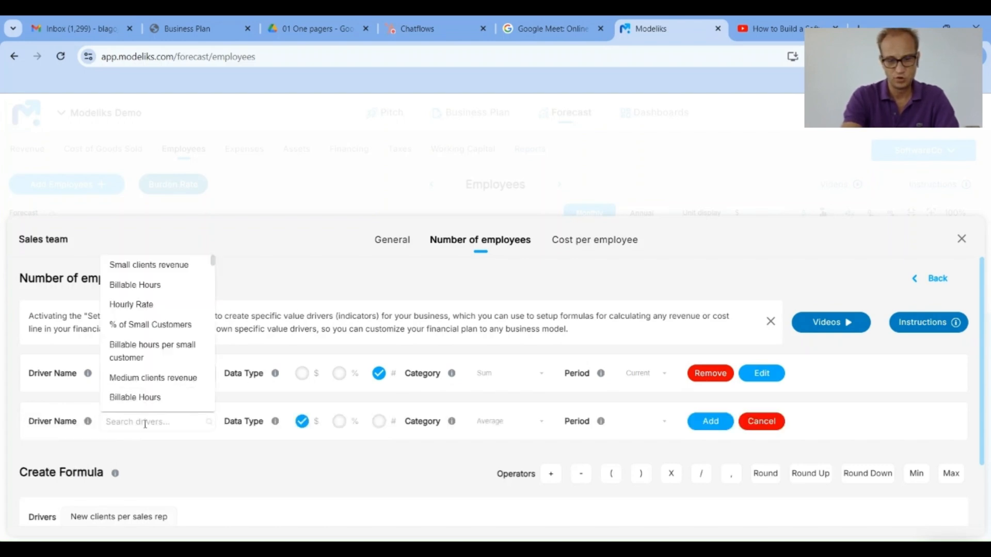
text(new)
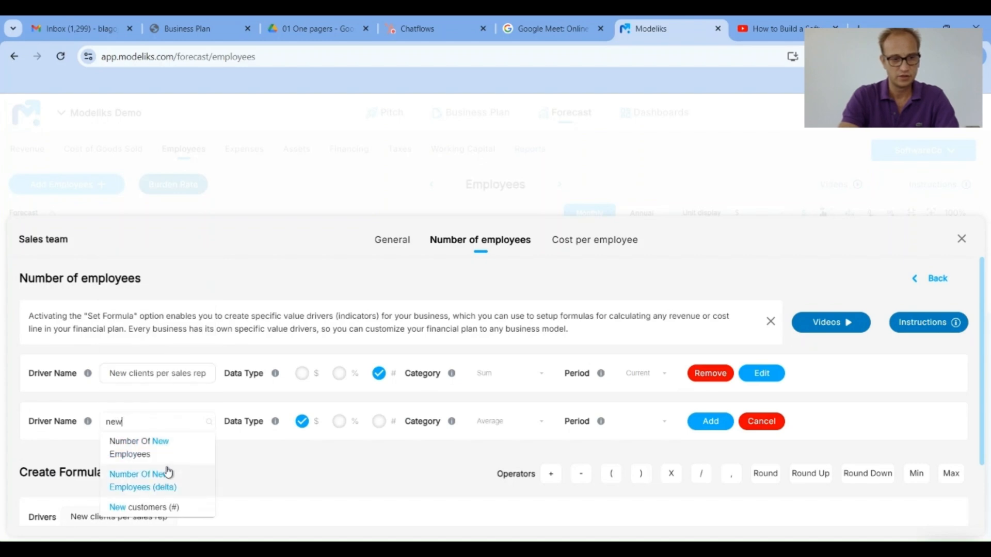
click(153, 510)
Build and set the sales team's number-of-employees formula as Round Up(New customers (#) / New clients per sales rep)
scroll(258, 468, down, 3)
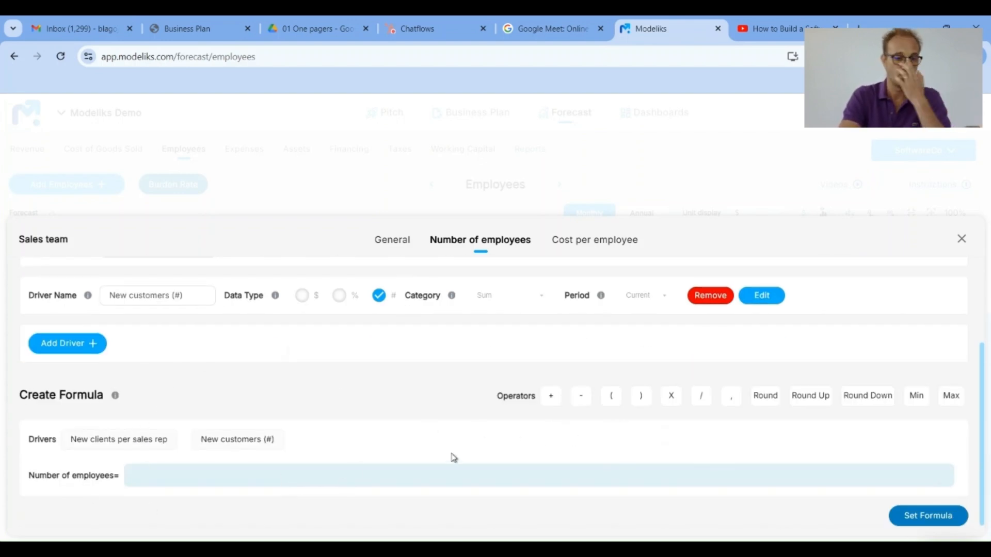
click(820, 407)
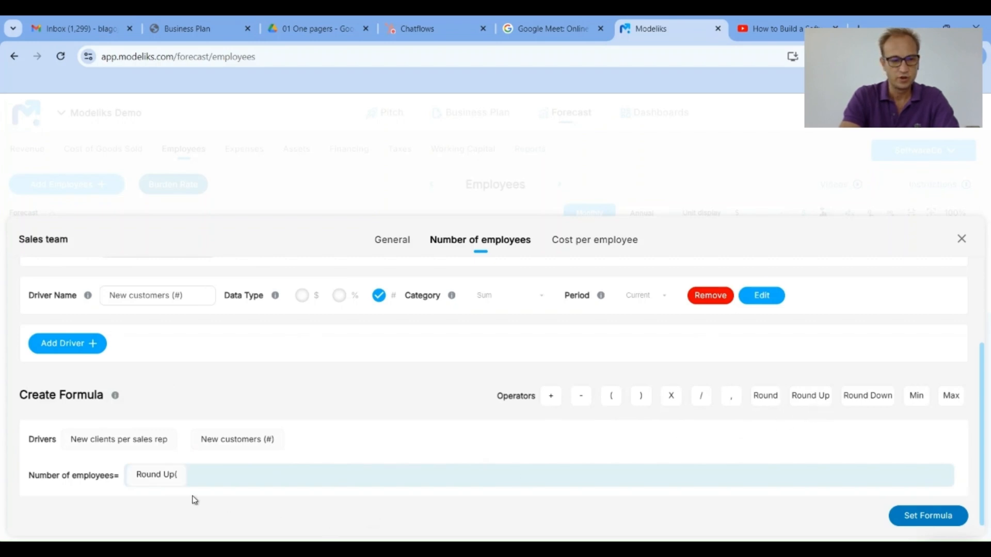
click(222, 445)
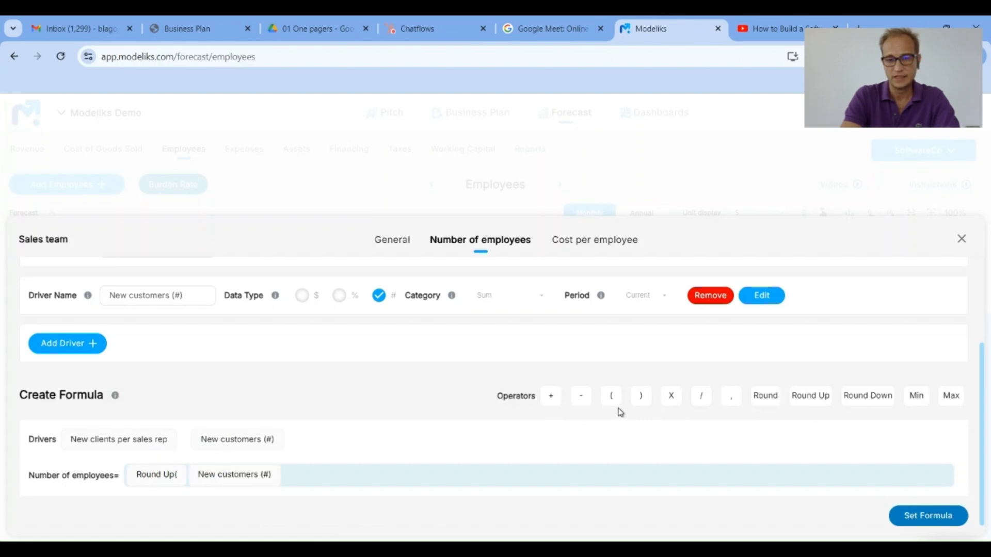
click(700, 397)
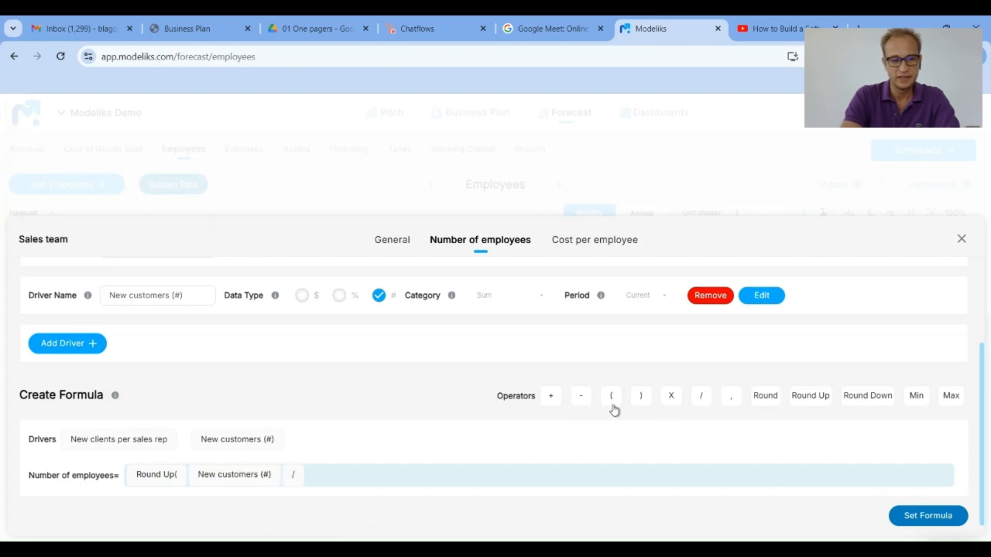
click(145, 445)
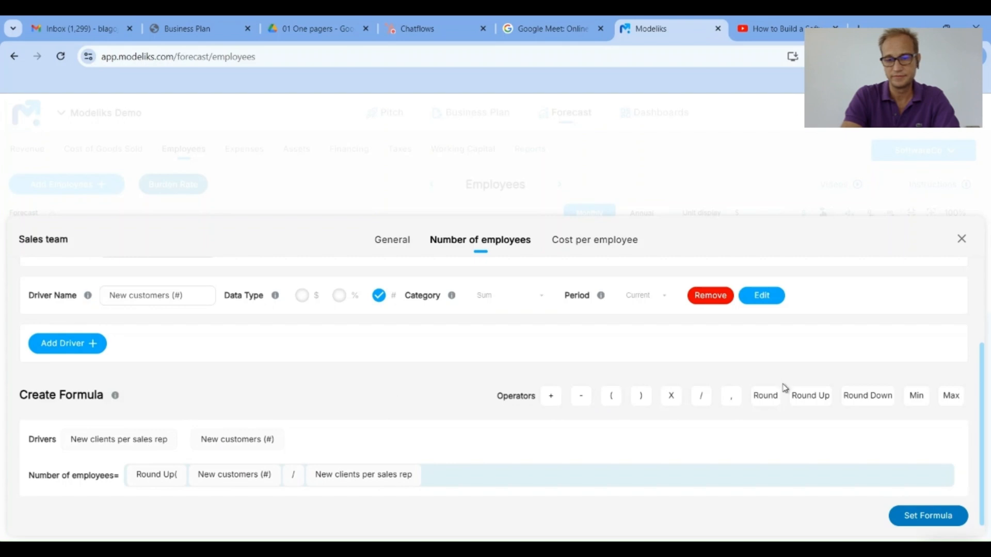
click(640, 397)
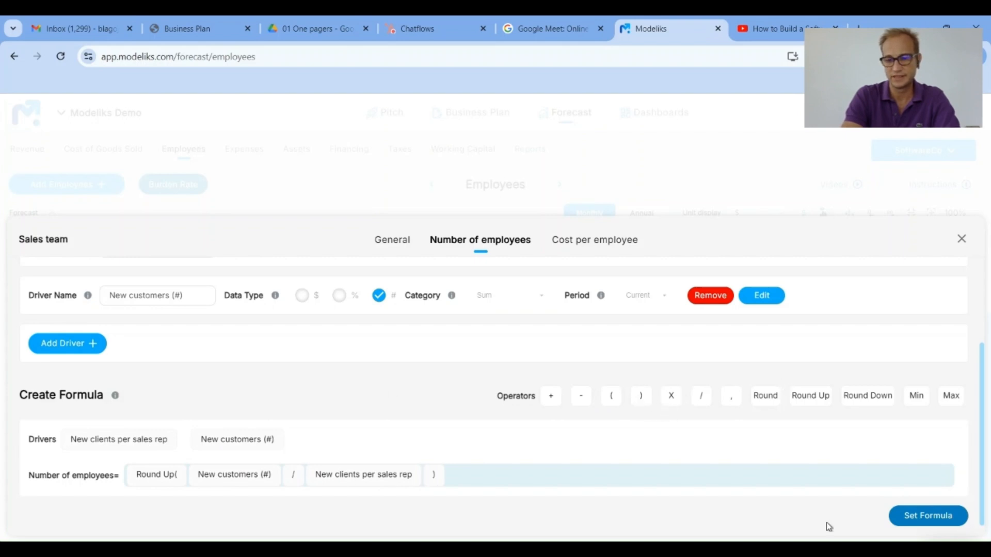
click(924, 523)
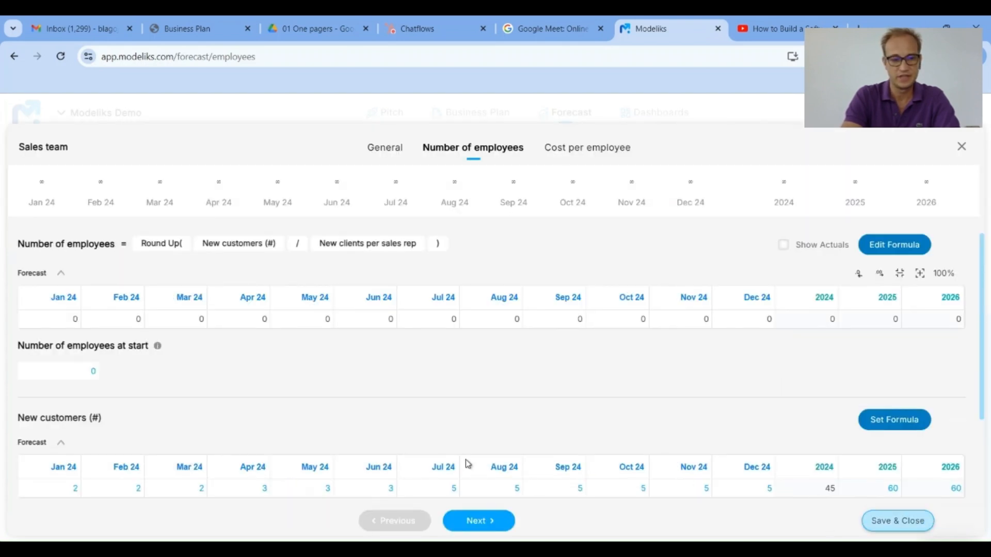
Set New clients per sales rep to 1 in Jan 24 and copy the value through all remaining periods
scroll(296, 397, down, 2)
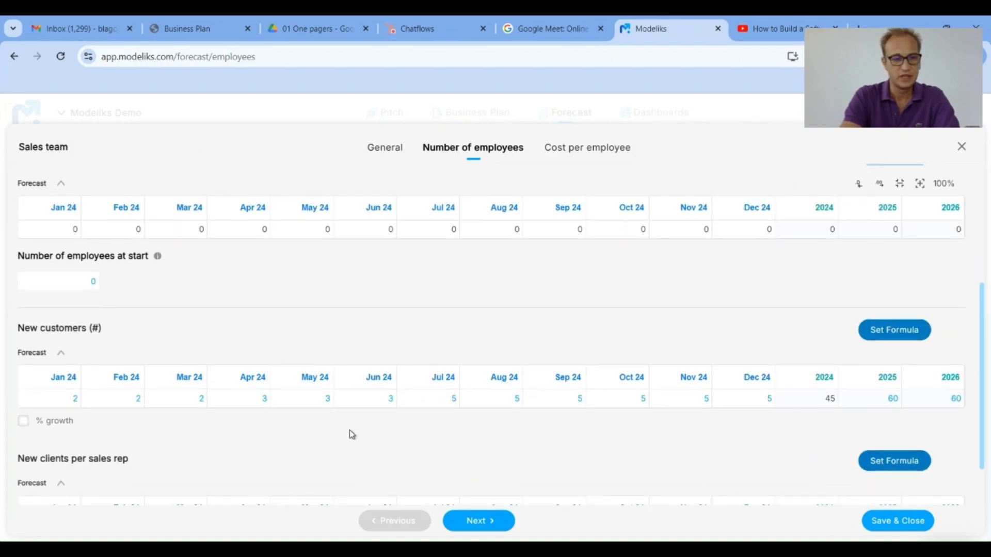
scroll(351, 434, down, 1)
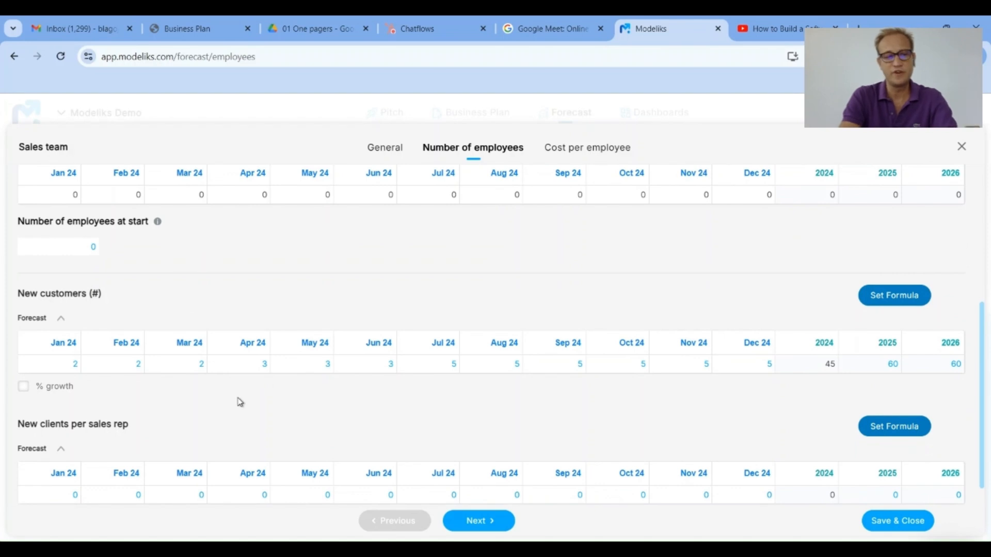
scroll(240, 402, down, 1)
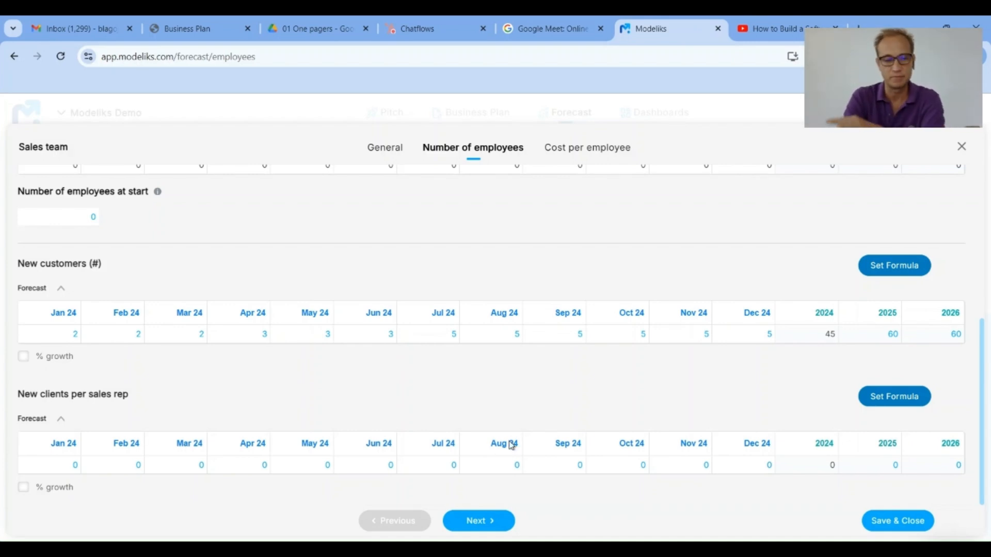
click(61, 467)
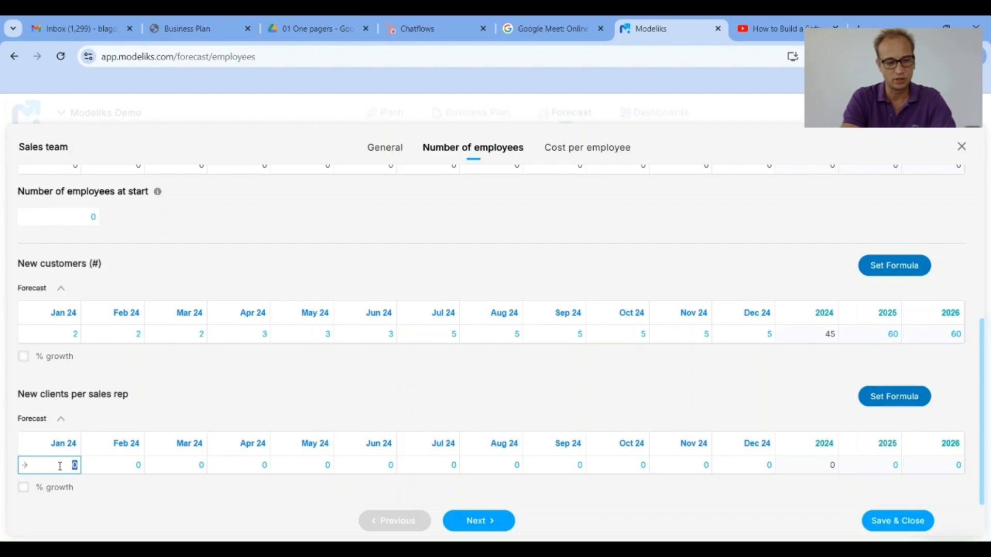
text(1)
key(Tab)
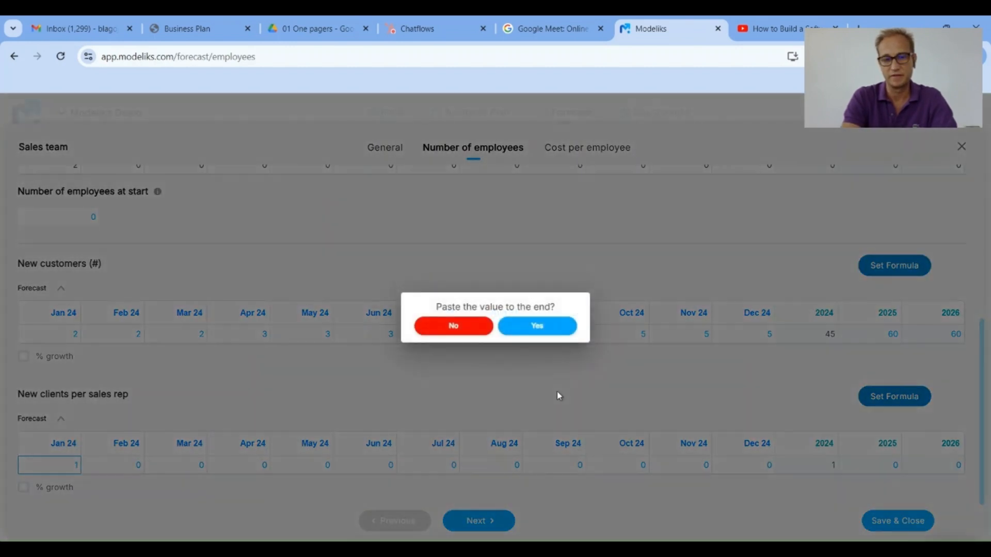
click(547, 332)
scroll(525, 405, up, 2)
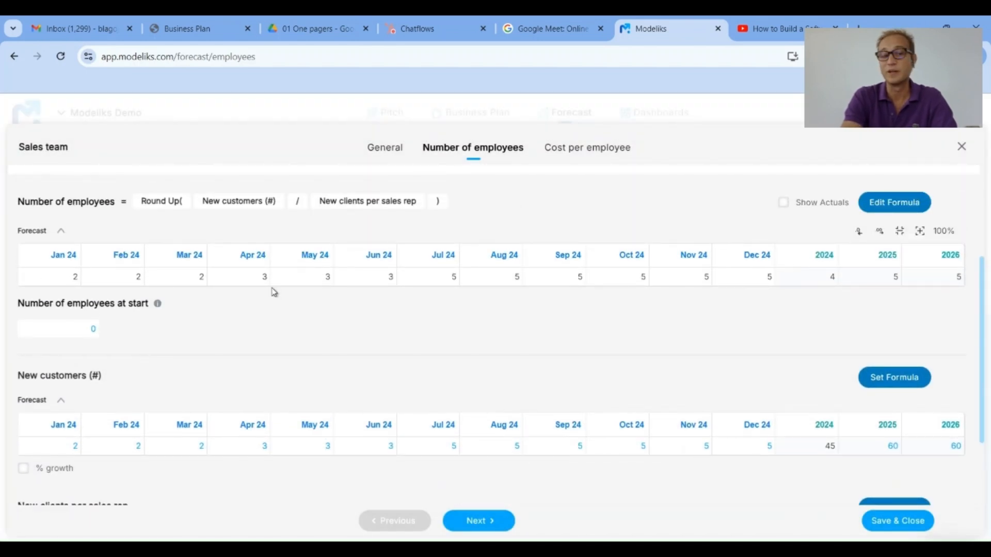
scroll(853, 299, up, 2)
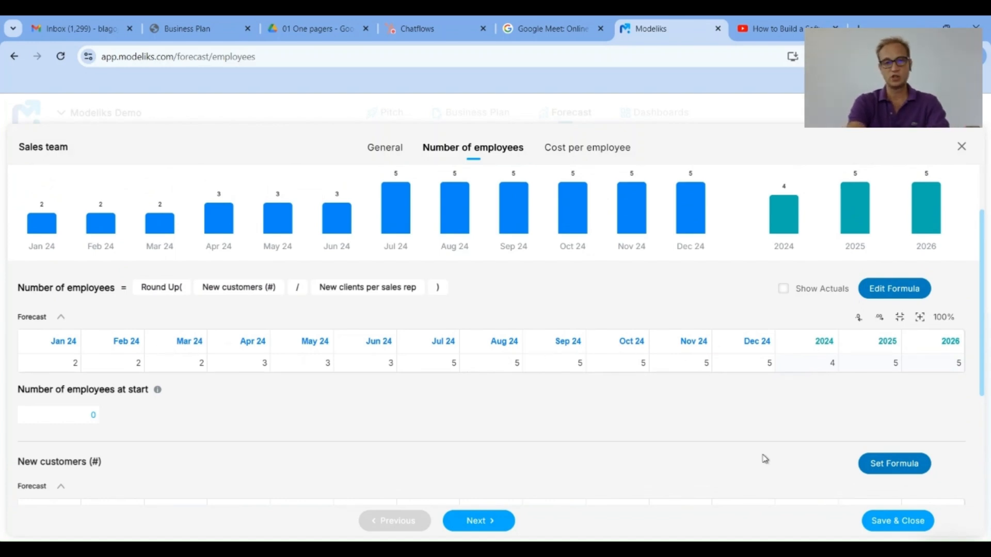
Set the sales team's cost per employee to $4,500 from Jan 24, copy it through all remaining periods, and save the team
click(573, 150)
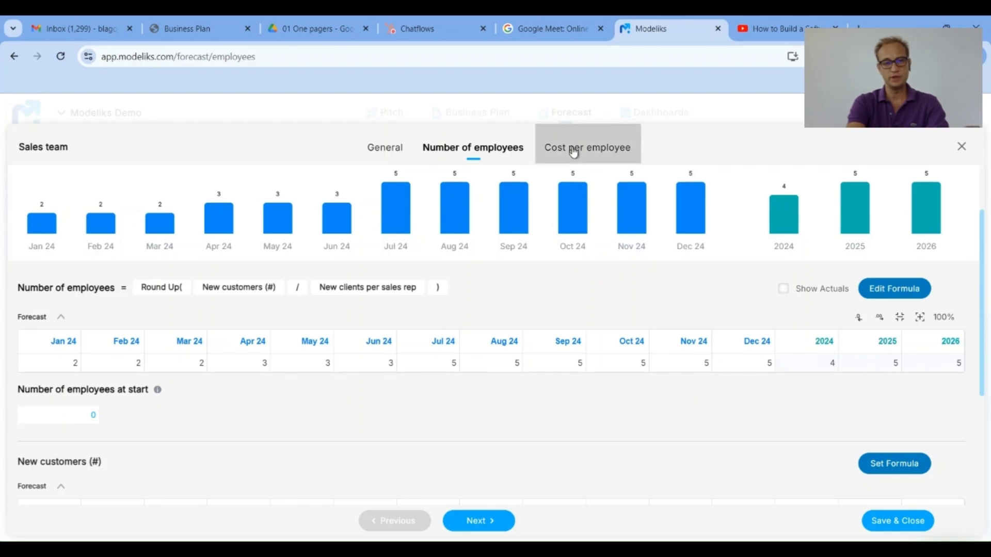
click(64, 468)
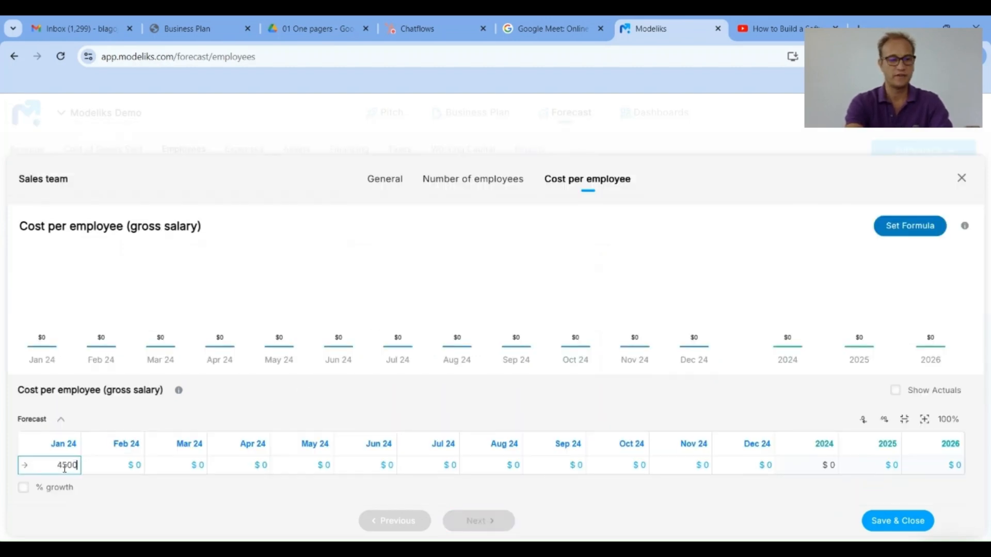
key(Tab)
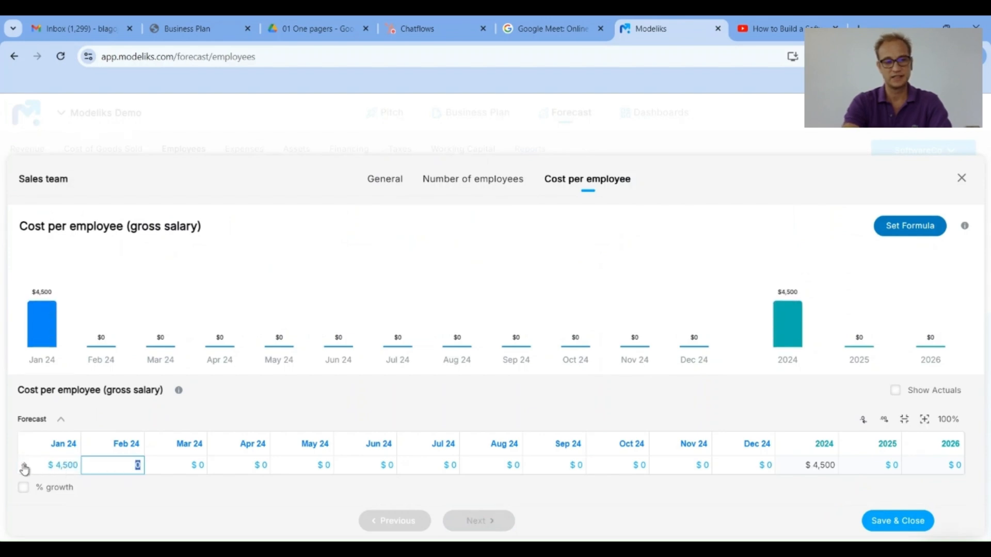
click(24, 467)
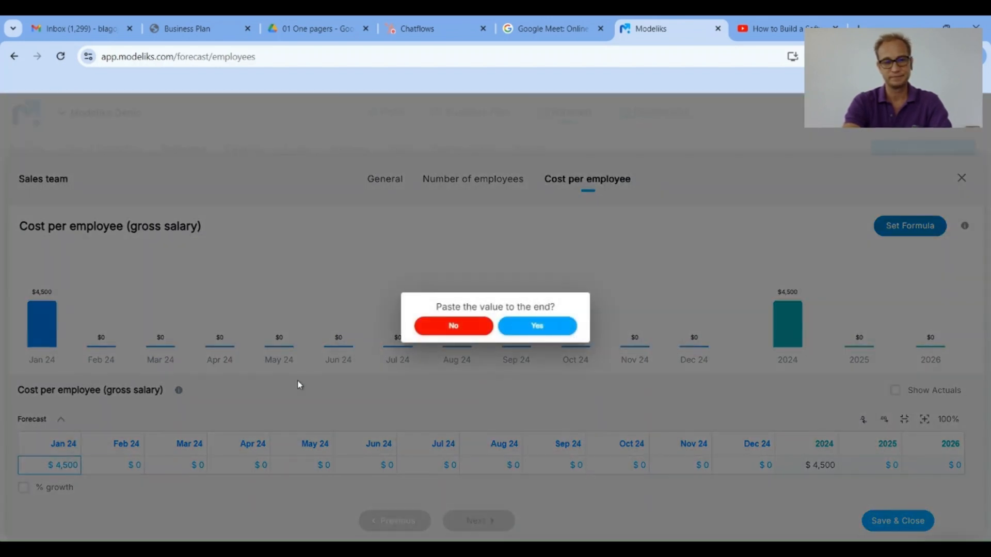
click(542, 327)
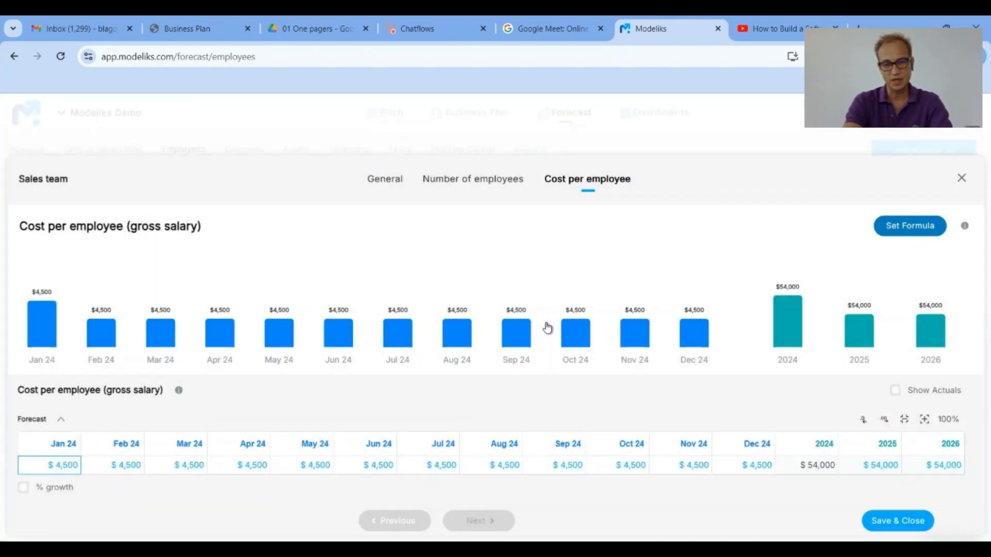
click(897, 521)
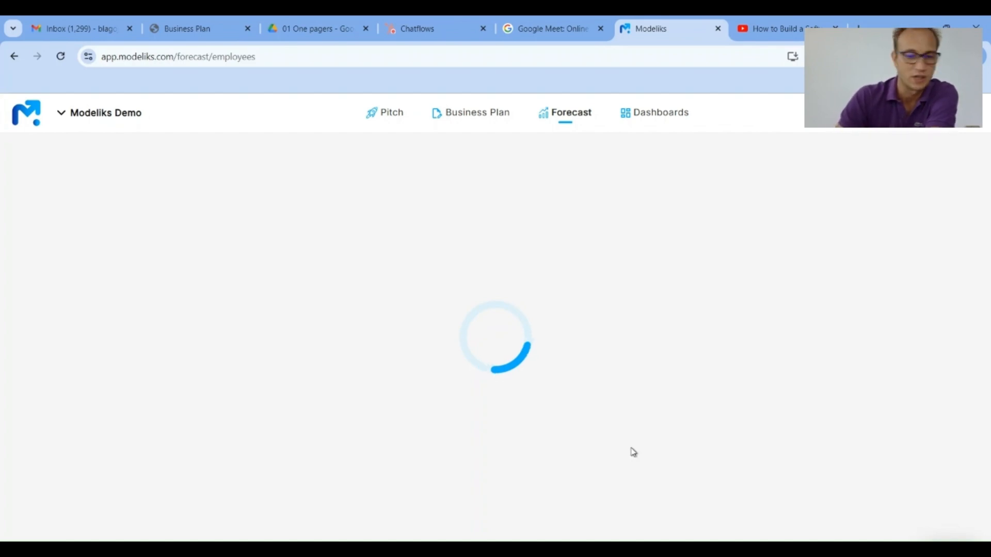
Set the CEO's employee number to 1 in Jan 24 and copy it through all remaining periods
scroll(242, 413, down, 5)
scroll(151, 469, down, 1)
scroll(254, 402, down, 2)
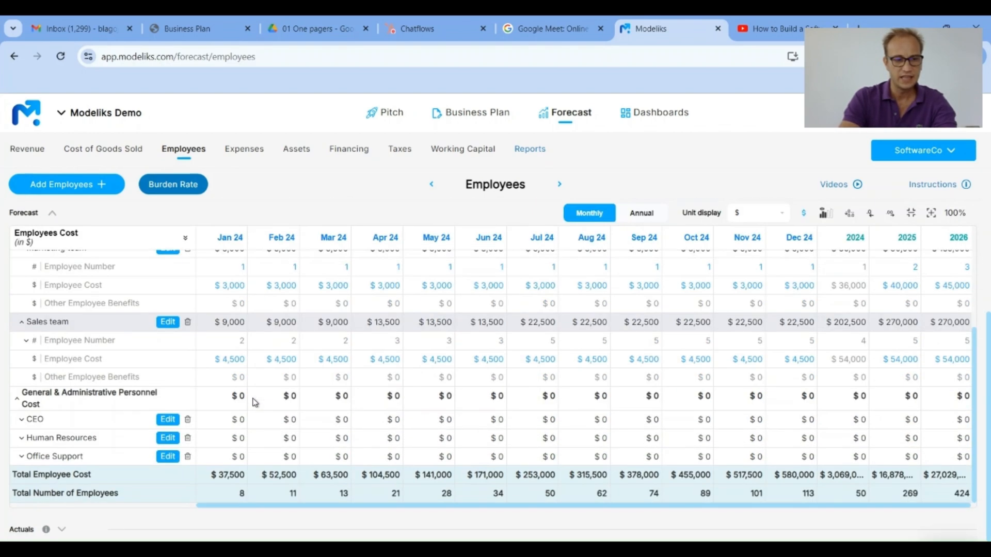
click(56, 426)
scroll(227, 405, down, 1)
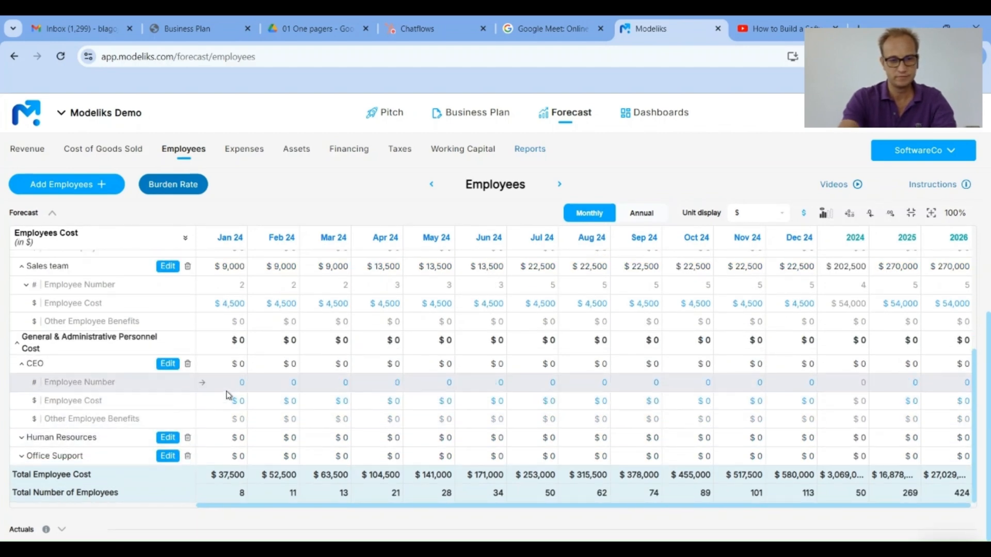
click(227, 391)
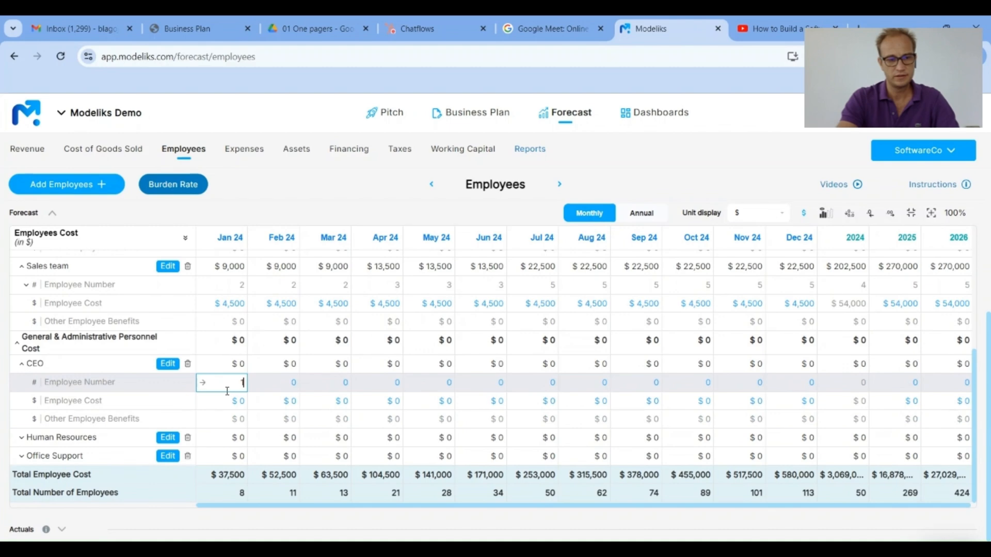
key(Tab)
click(203, 385)
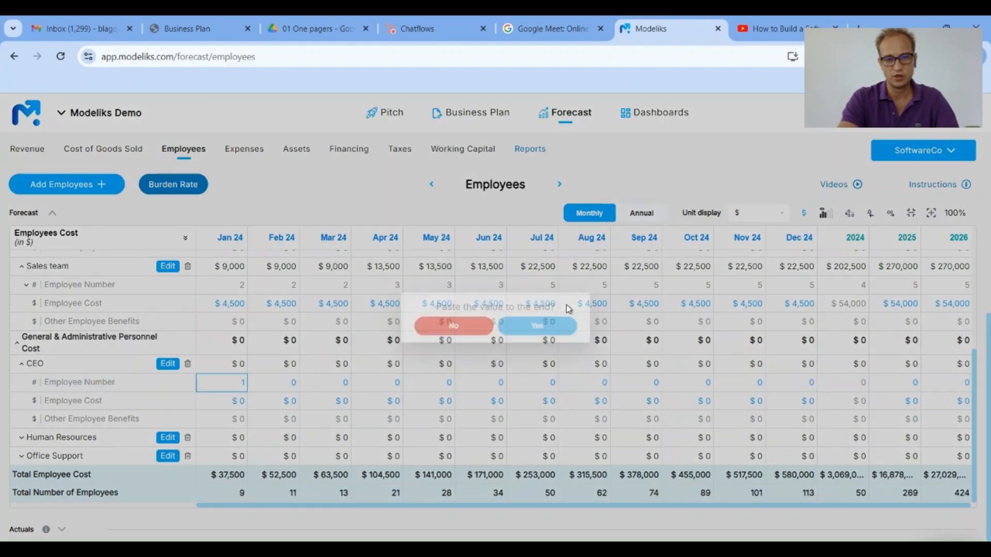
click(542, 333)
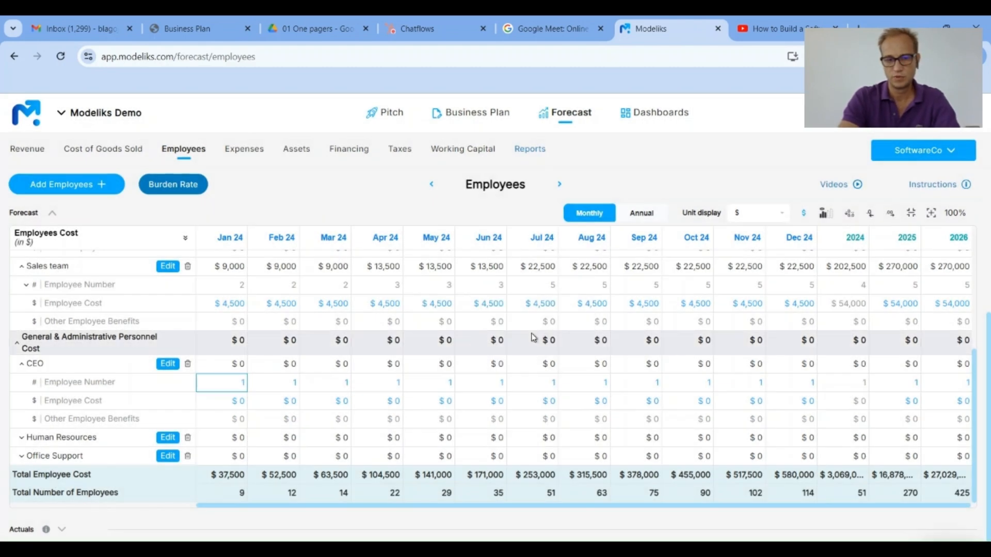
Set the CEO's employee cost to $8,000 in Jan 24 and copy it through all remaining periods
click(235, 401)
text(8000)
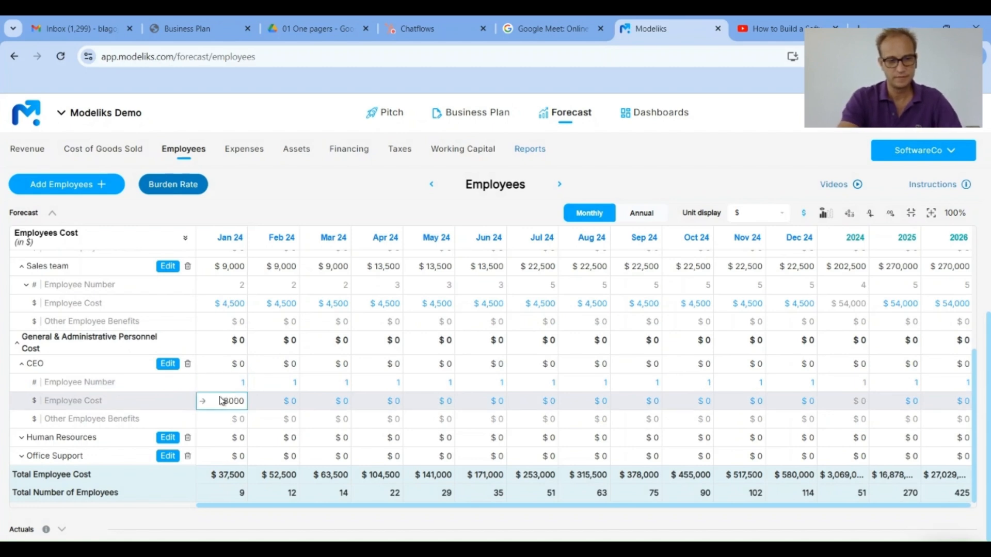
key(Tab)
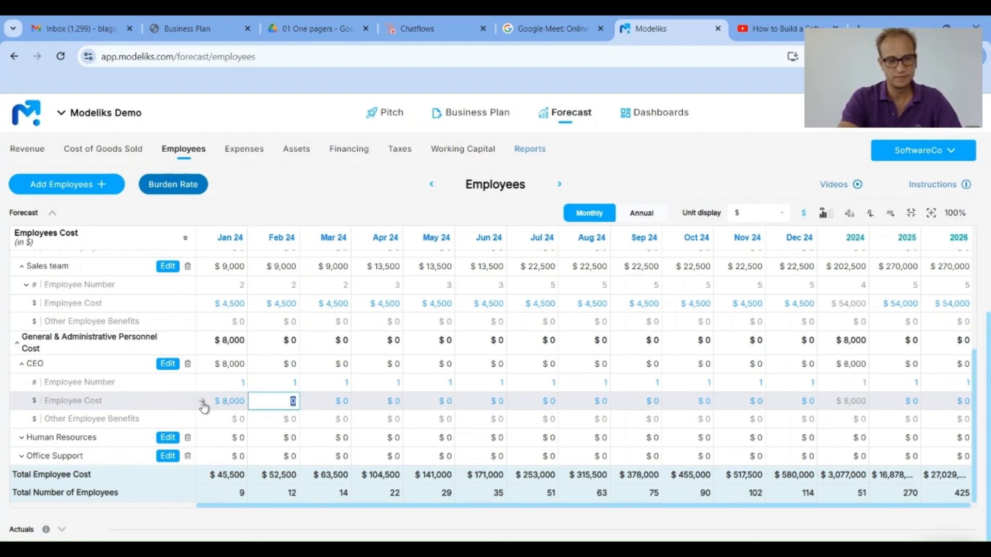
click(203, 403)
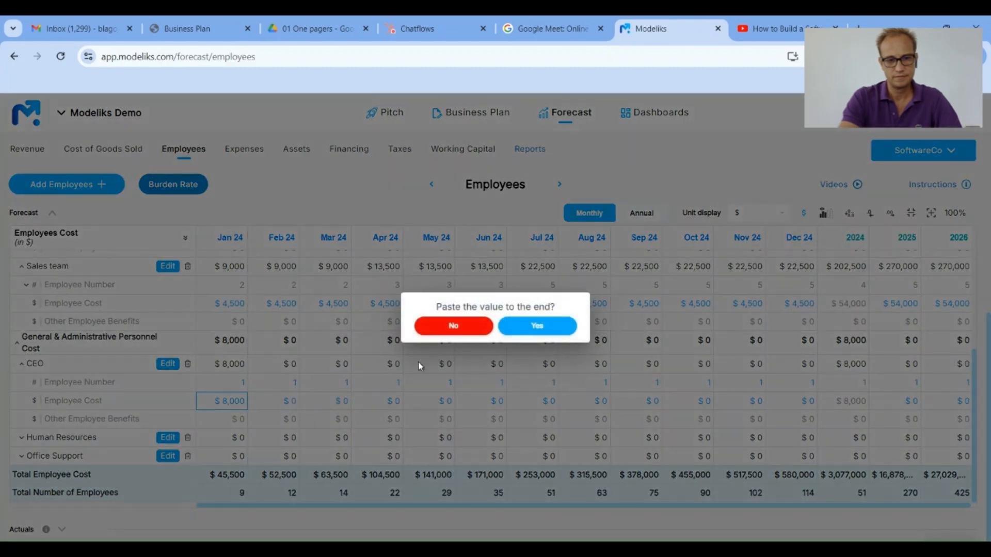
click(537, 326)
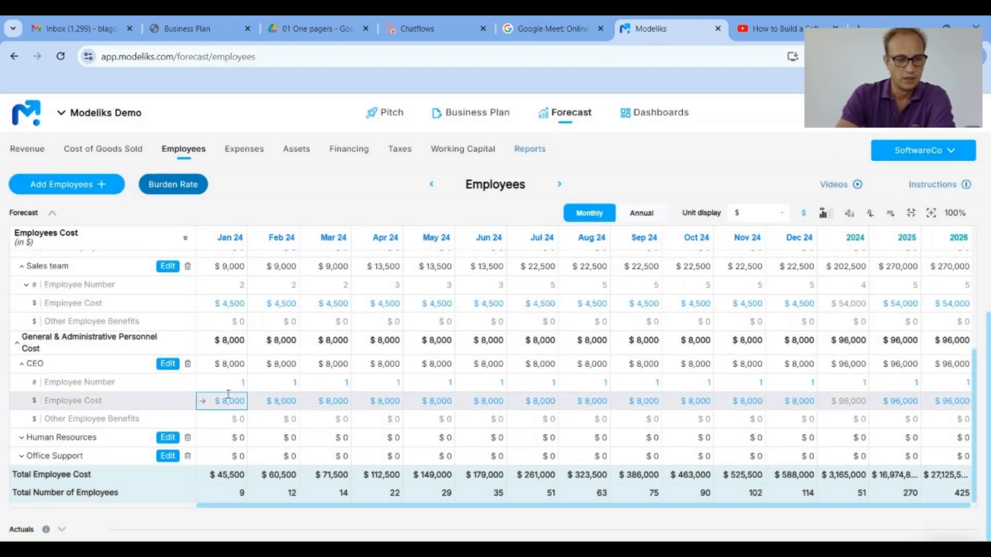
Set the Human Resources employee number to 1 for Jan, Feb and Mar 24
click(80, 437)
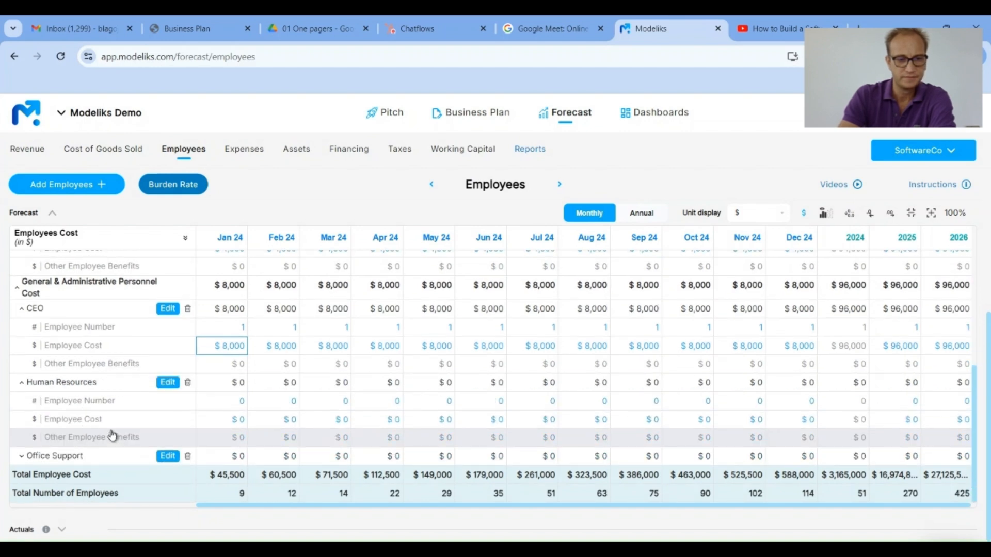
click(232, 401)
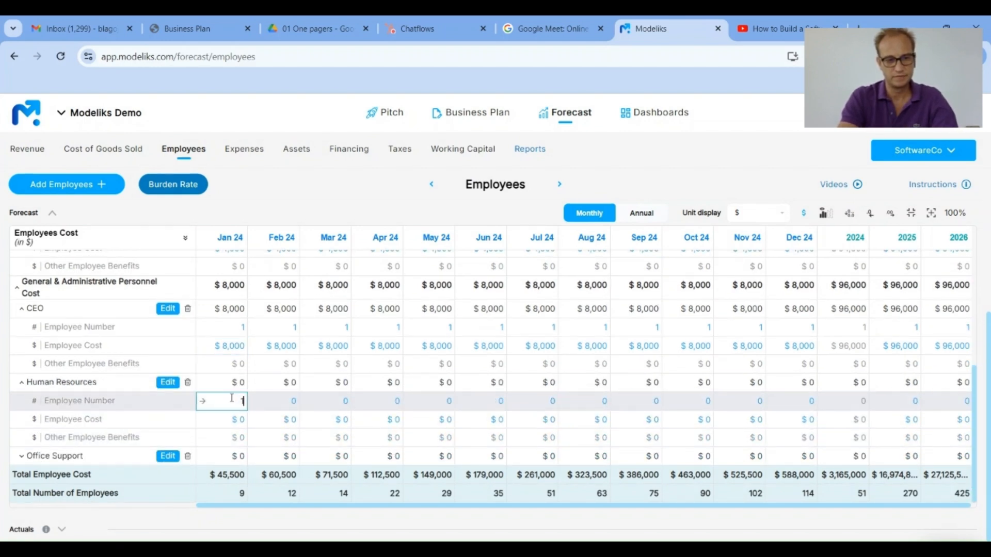
key(Tab)
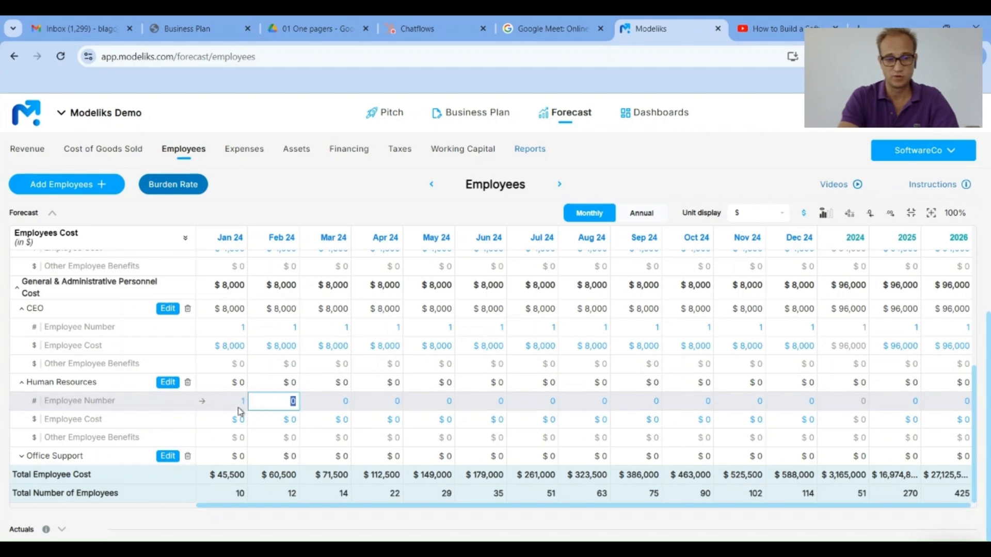
scroll(267, 370, up, 1)
scroll(266, 369, down, 1)
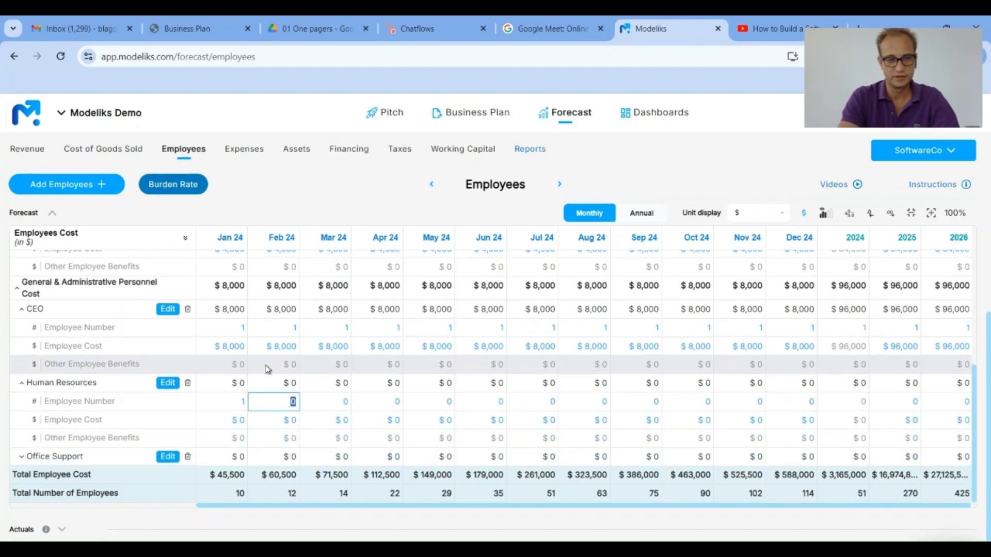
click(232, 404)
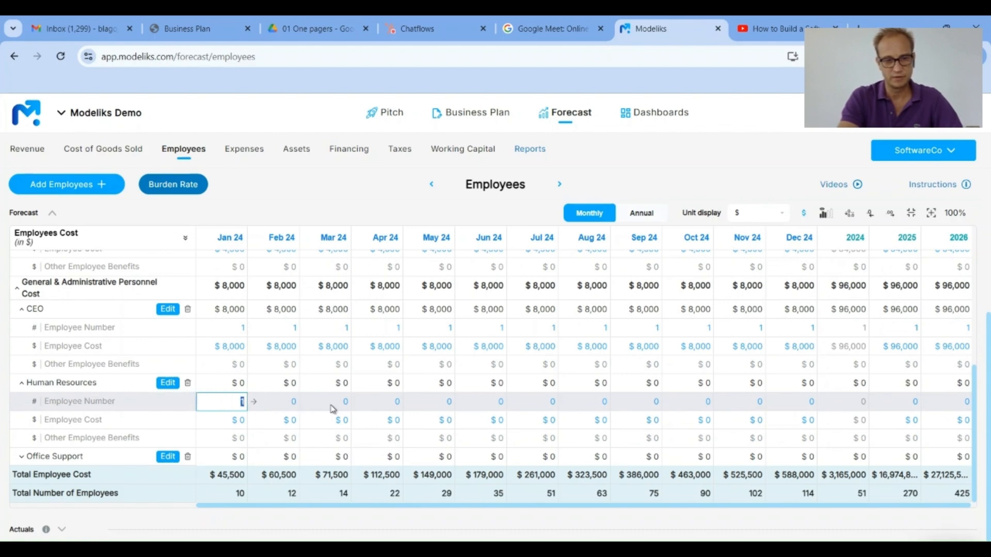
key(Tab)
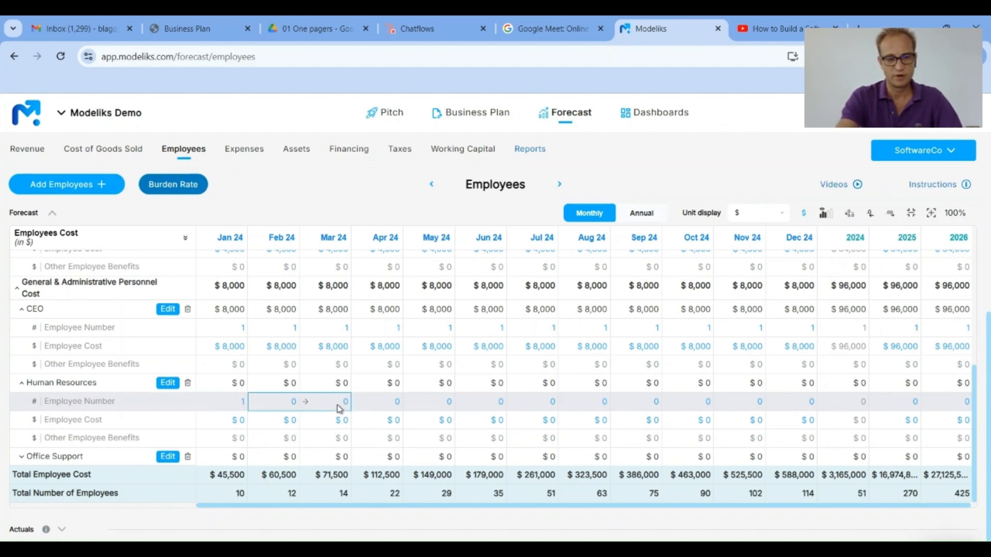
text(1)
key(Return)
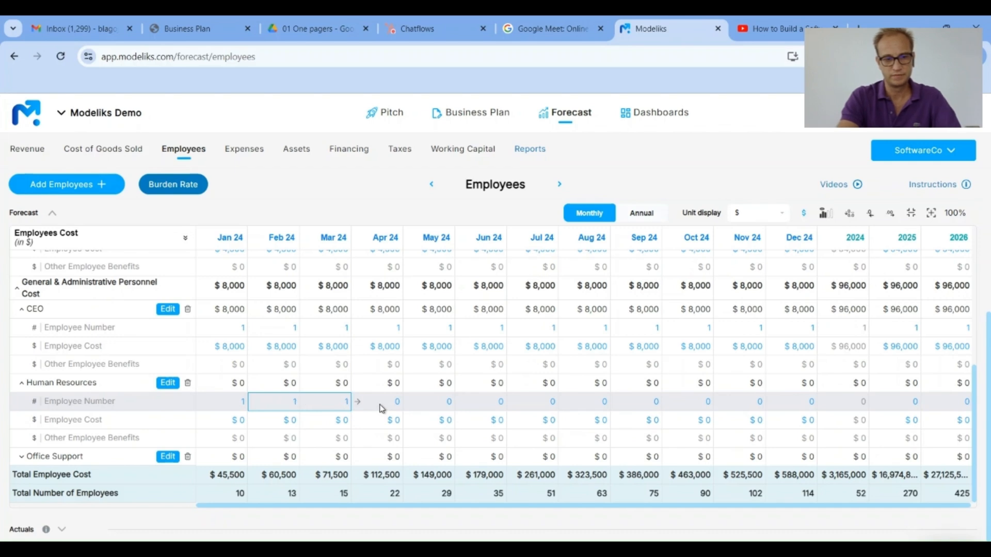
Set the Human Resources employee number to 2 for April, May and June 2024
click(381, 405)
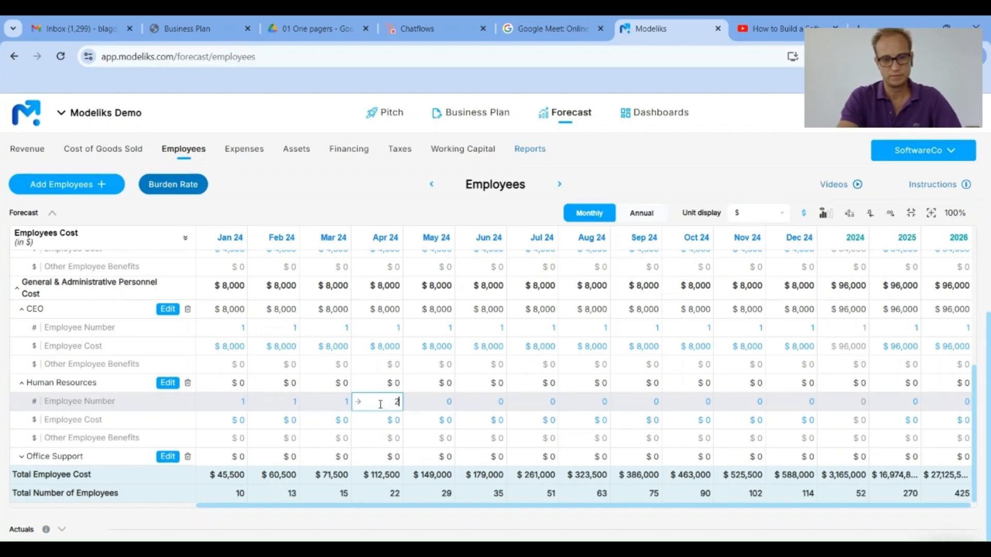
text(2)
key(Tab)
click(389, 404)
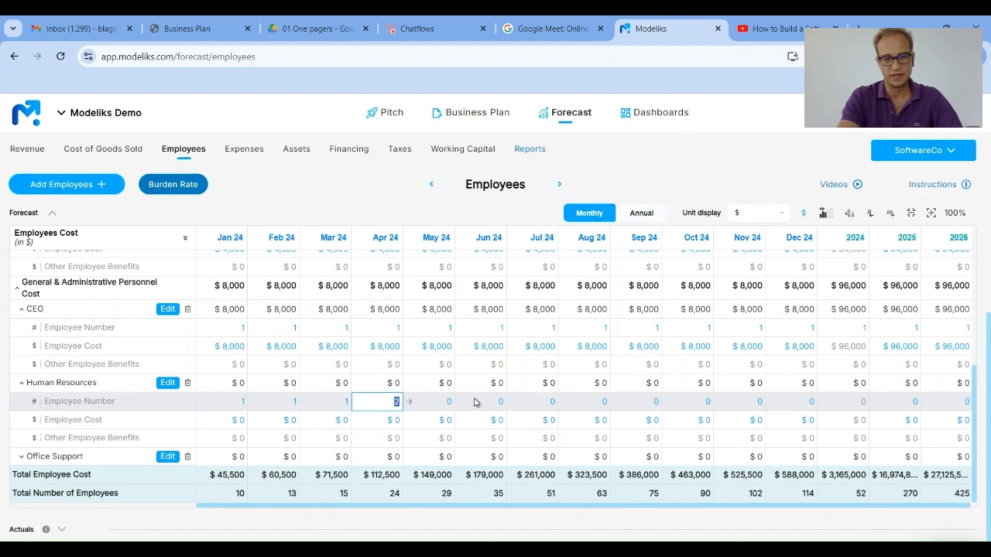
key(Tab)
text(2	2)
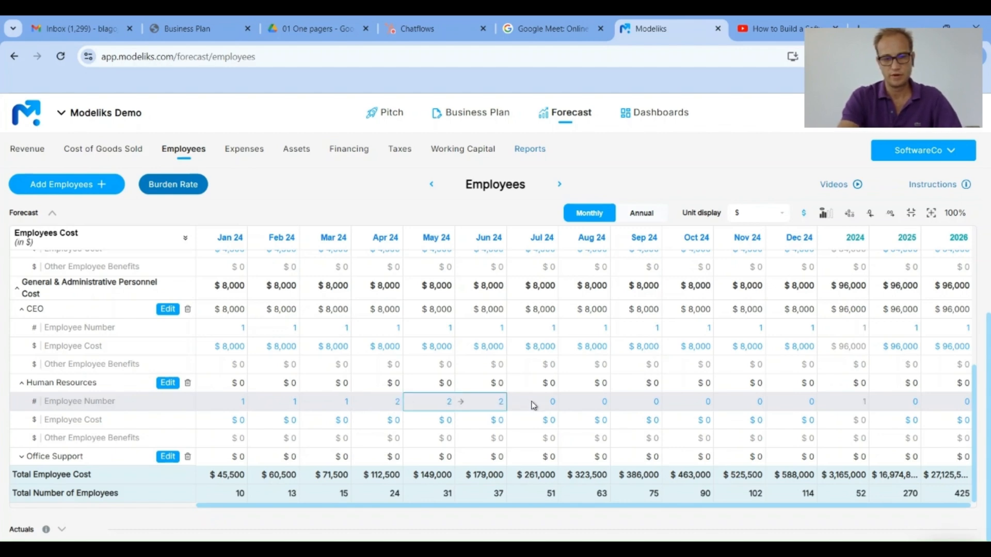
Set the Human Resources employee number to 3 for July, August and September 2024
click(534, 405)
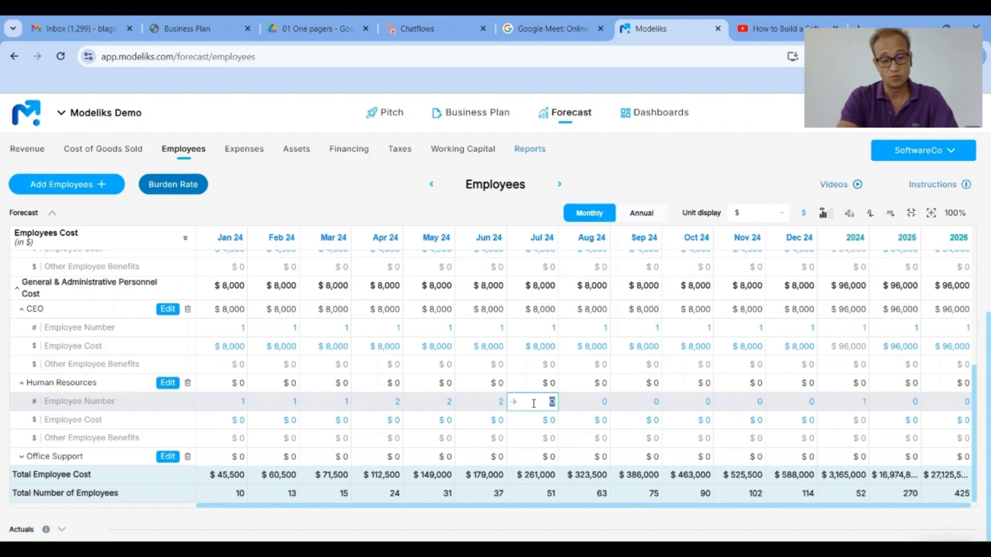
text(3)
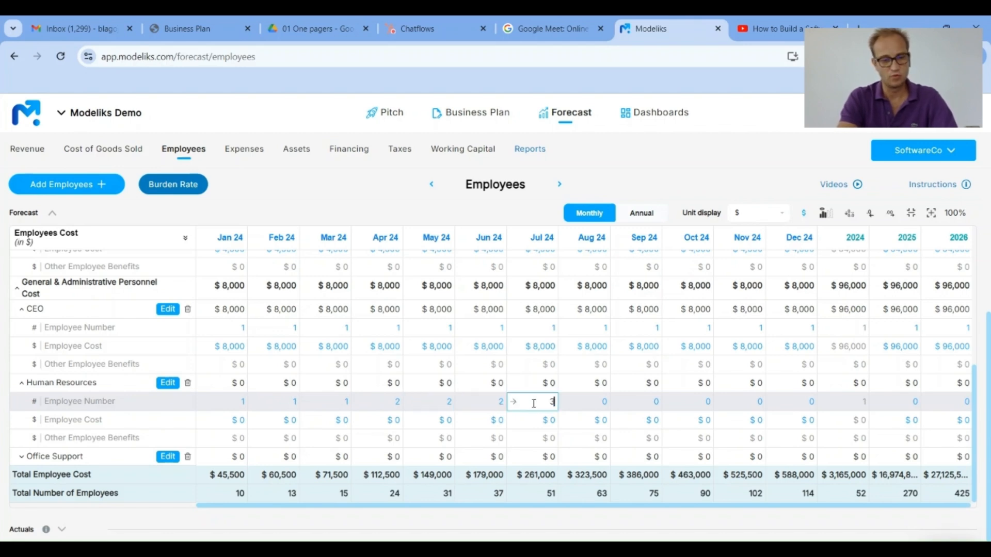
key(Tab)
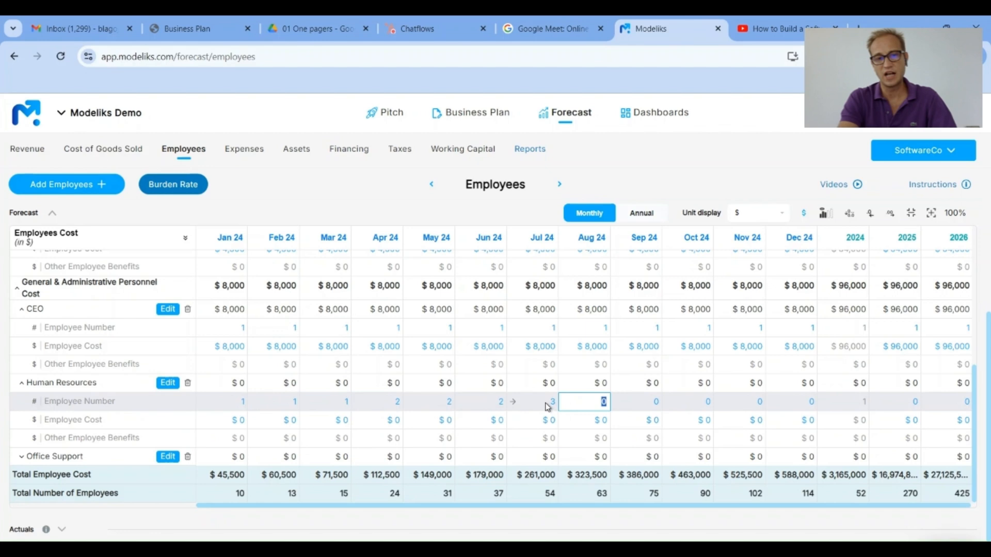
click(547, 405)
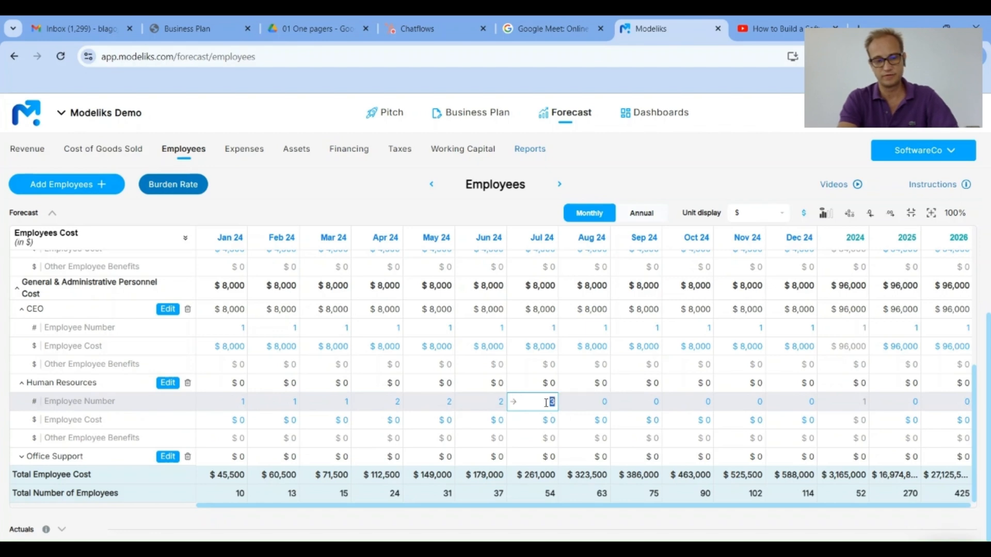
click(597, 407)
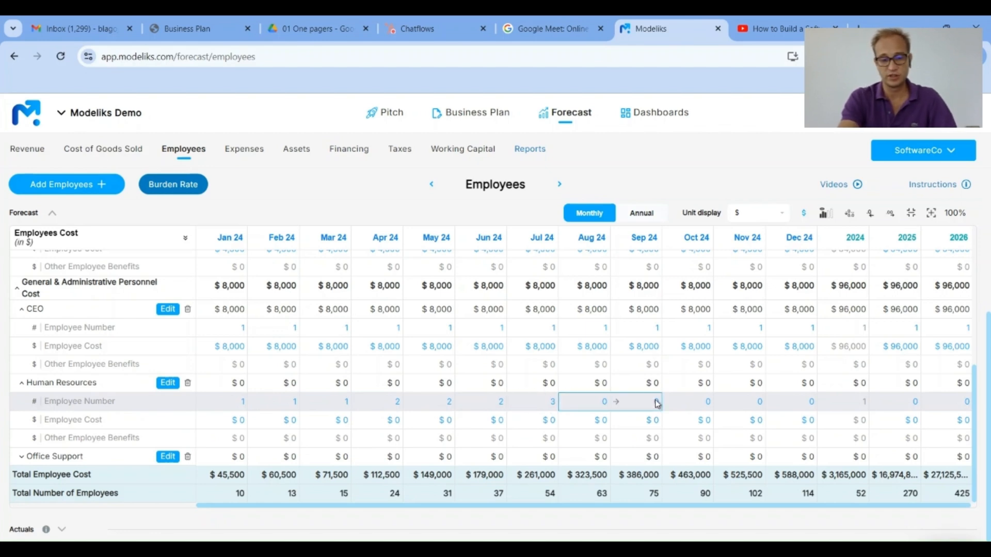
drag(656, 404, 680, 408)
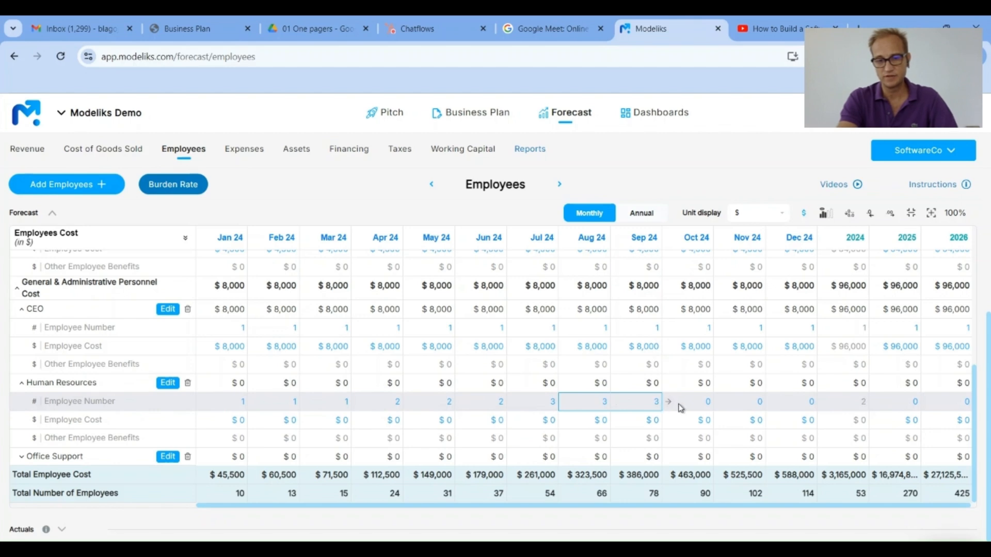
Set the Human Resources employee number to 4 for October 2024 and copy it to November and December
double_click(681, 408)
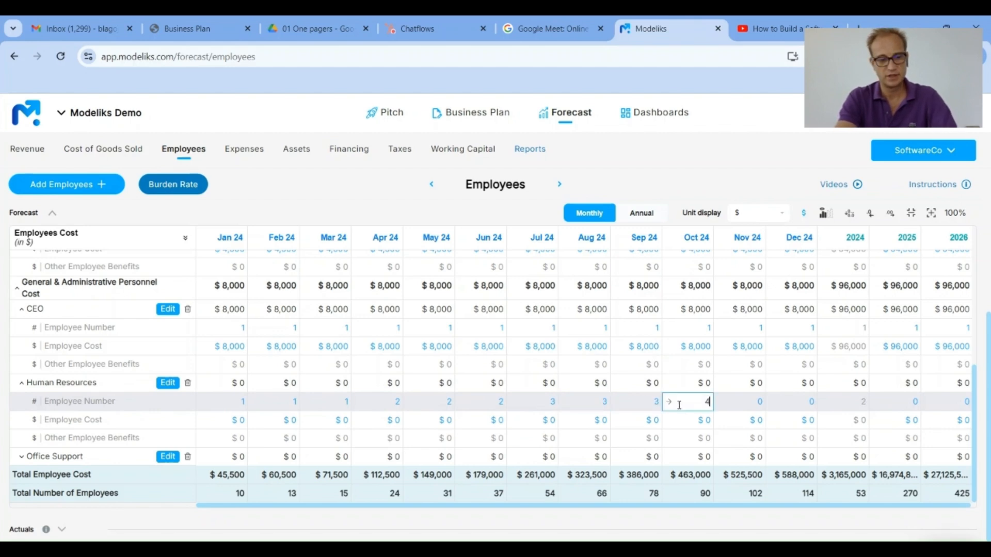
text(4)
key(Tab)
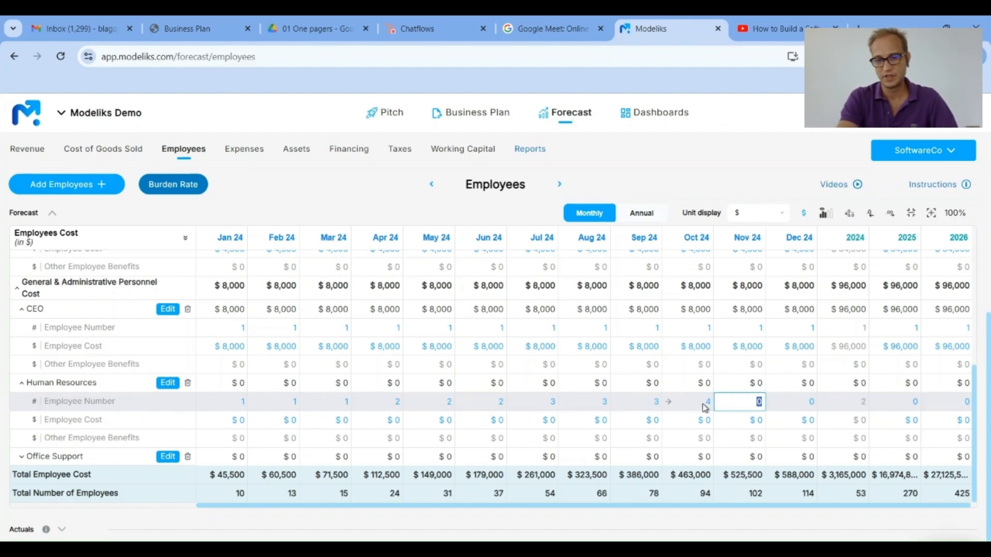
double_click(702, 403)
key(ctrl+c)
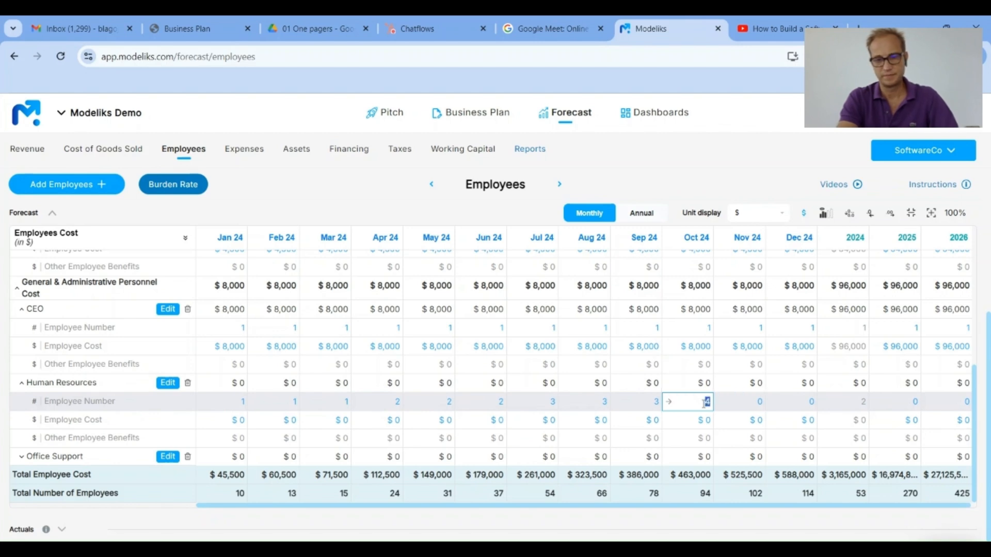
drag(746, 407, 791, 407)
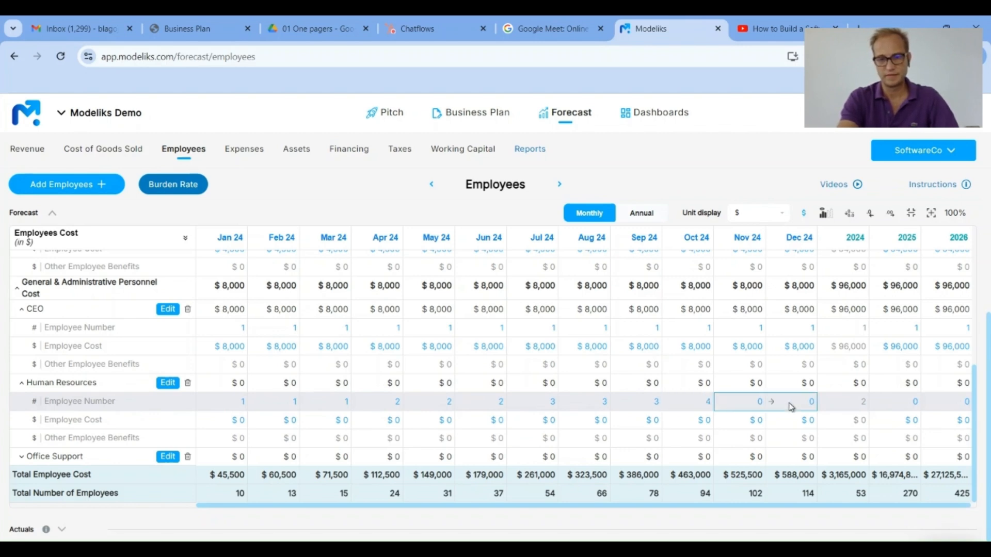
key(ctrl+v)
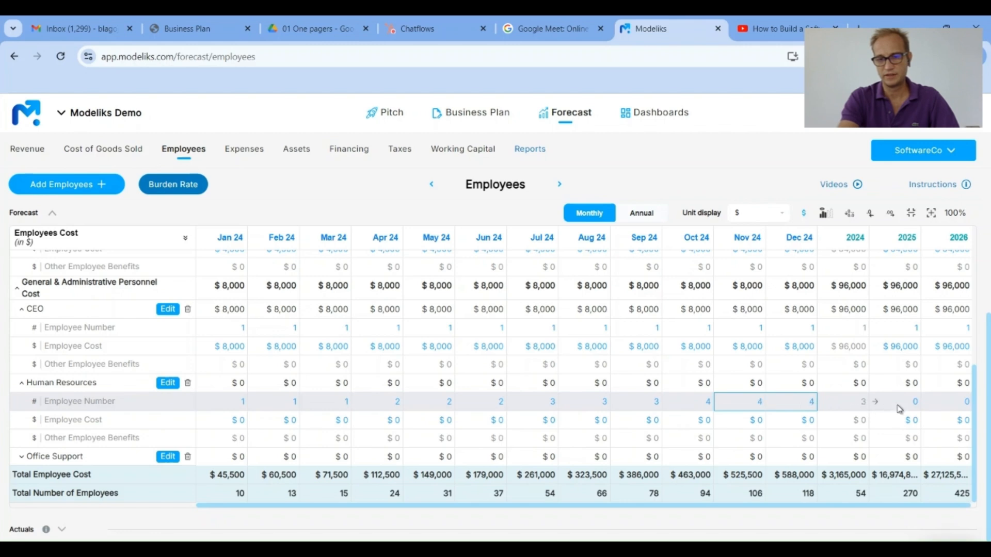
Set the Human Resources employee number to 6 for 2025 and 10 for 2026
double_click(900, 408)
text(6)
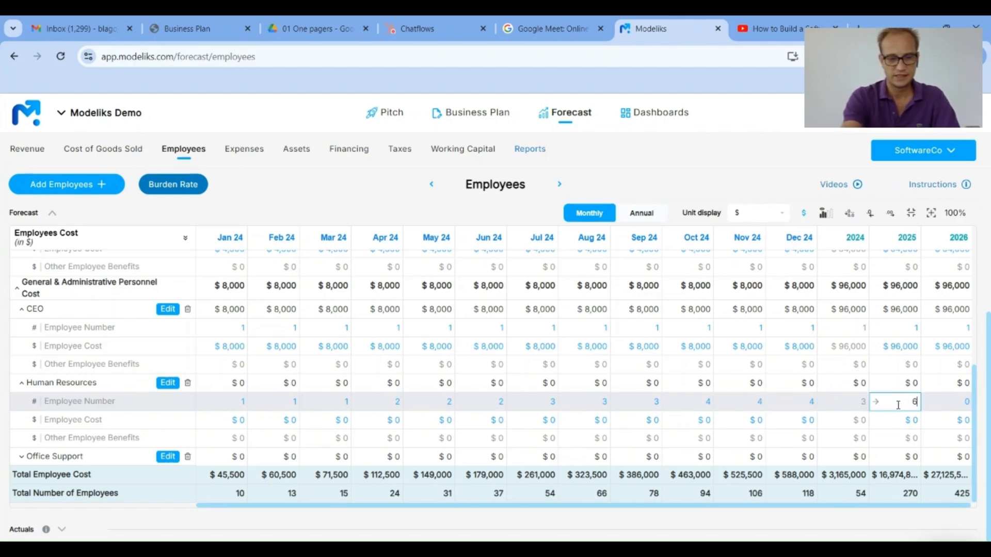
key(Tab)
text(10)
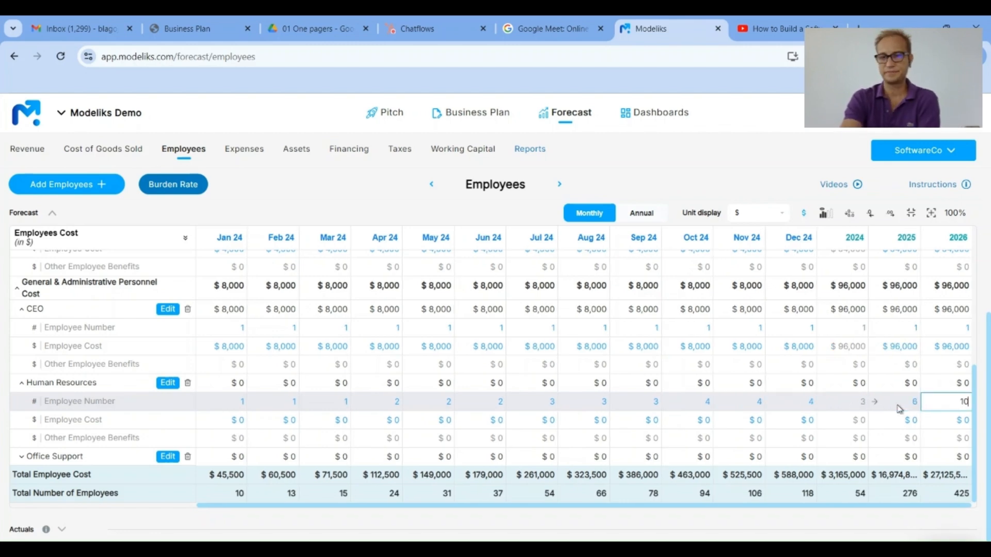
Set the Human Resources employee cost to $3,000 in January 2024 and carry it through to the last forecast period
double_click(244, 412)
text(3,000)
key(Tab)
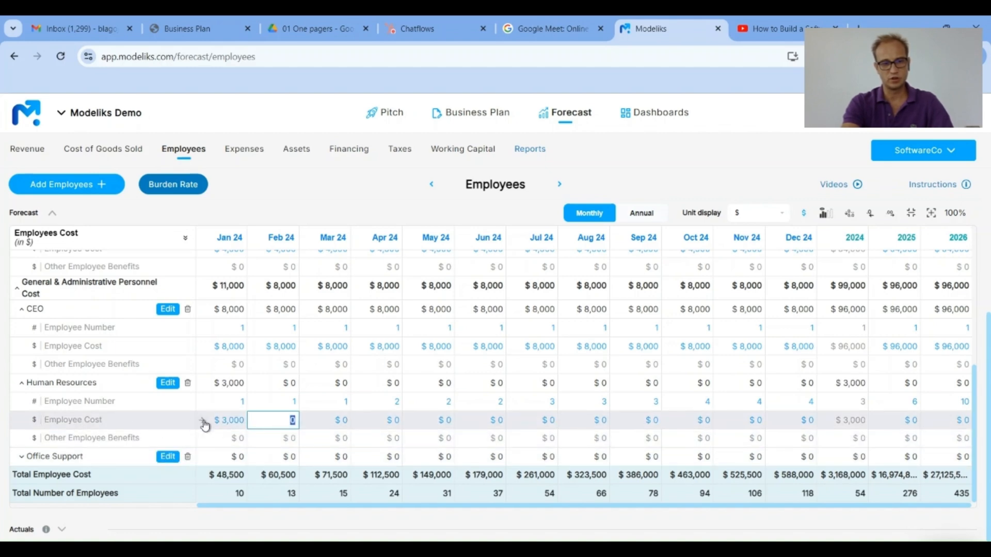
click(203, 422)
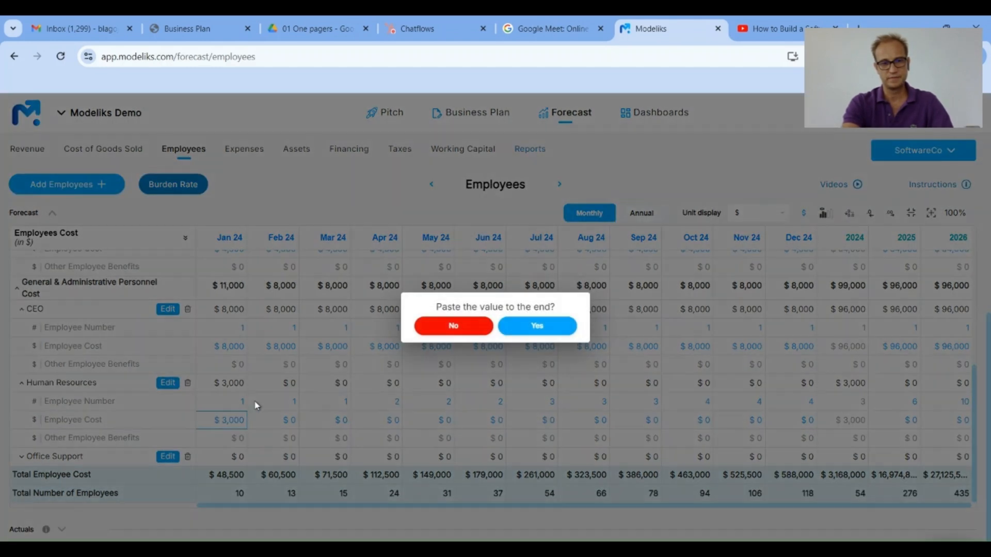
click(536, 326)
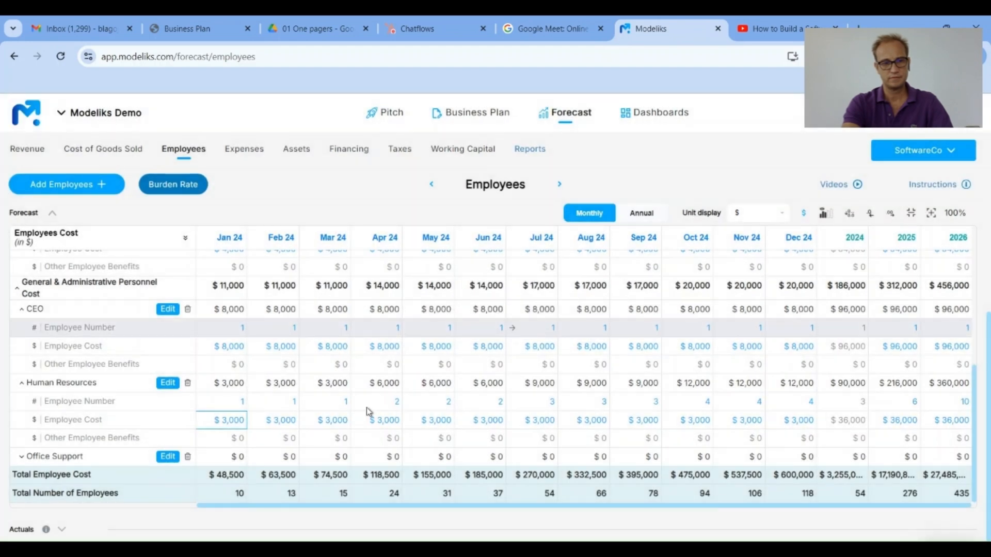
Expand Office Support and set its employee number to 2 from January 2024 through the last forecast period
click(60, 464)
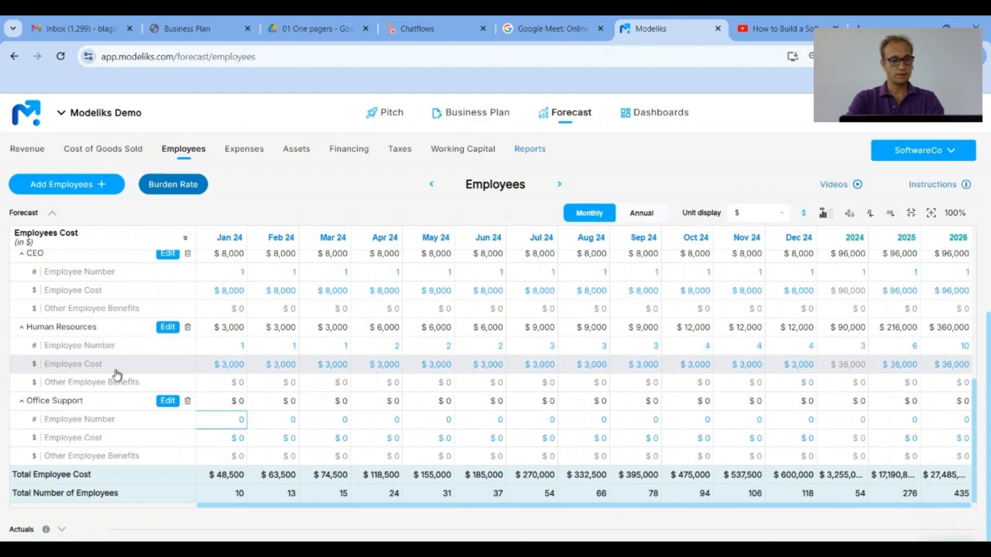
click(232, 421)
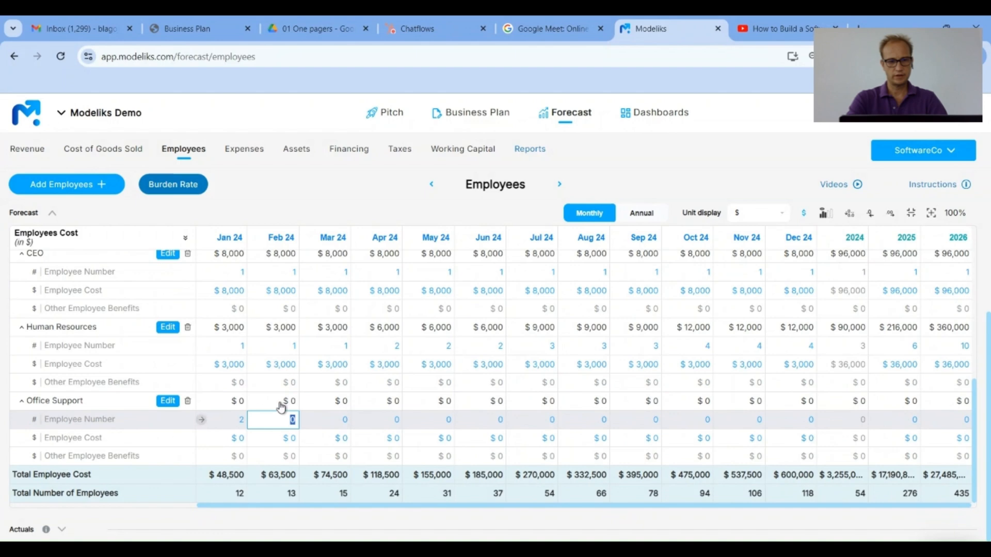
key(Return)
click(532, 329)
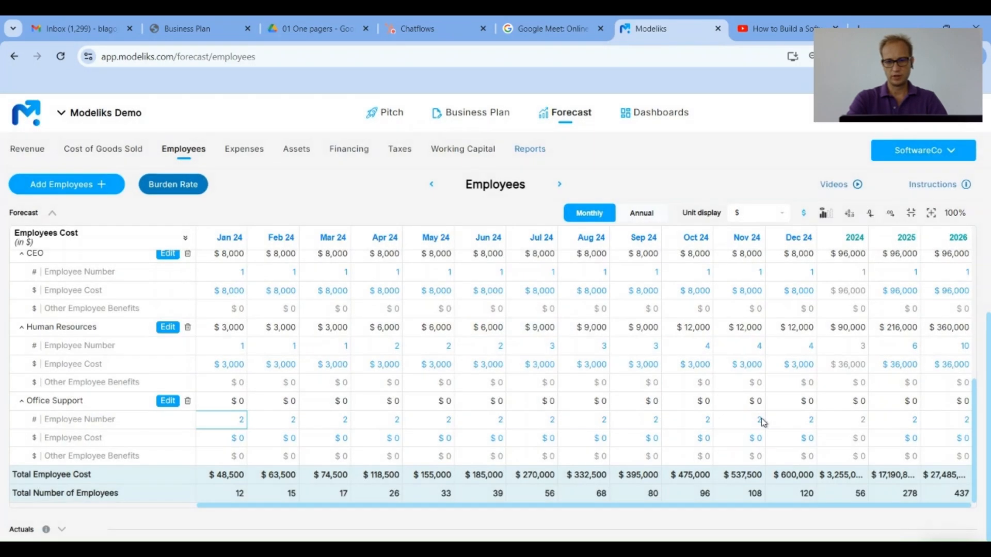
Set the Office Support employee number to 4 for 2025 and 6 for 2026
click(898, 422)
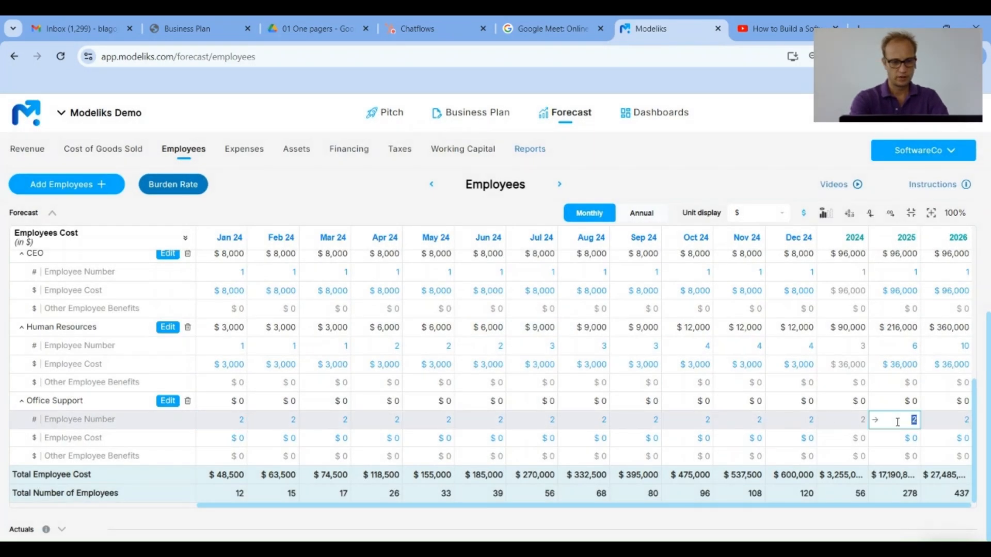
key(Tab)
text(6)
key(Tab)
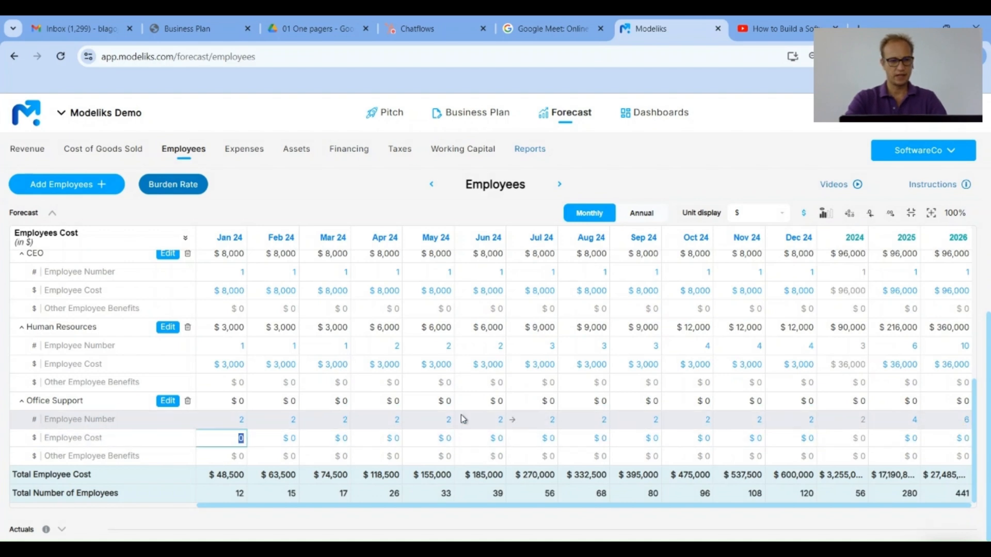
Set the Office Support employee cost to $2,500 in January 2024 and carry it through to the last forecast period
text(2500)
key(Tab)
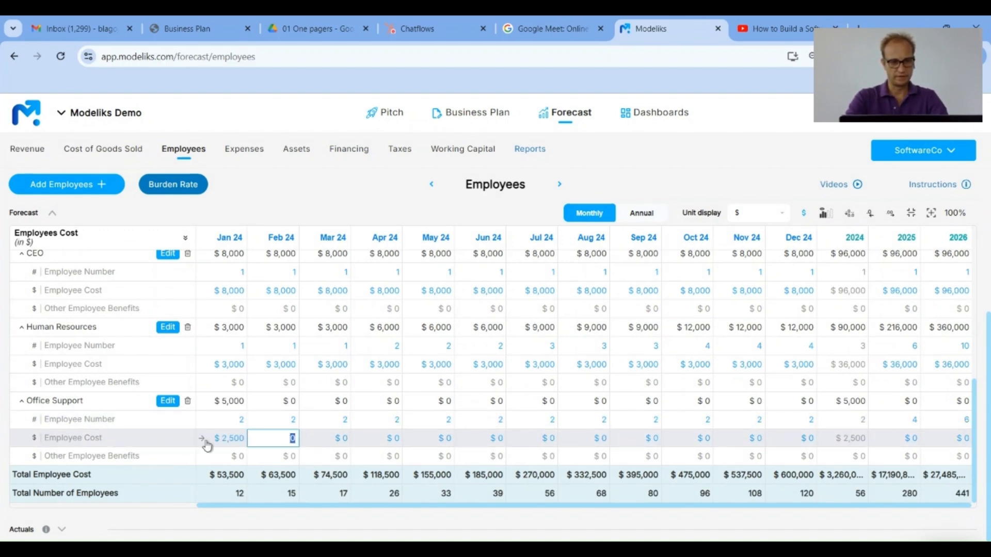
click(200, 440)
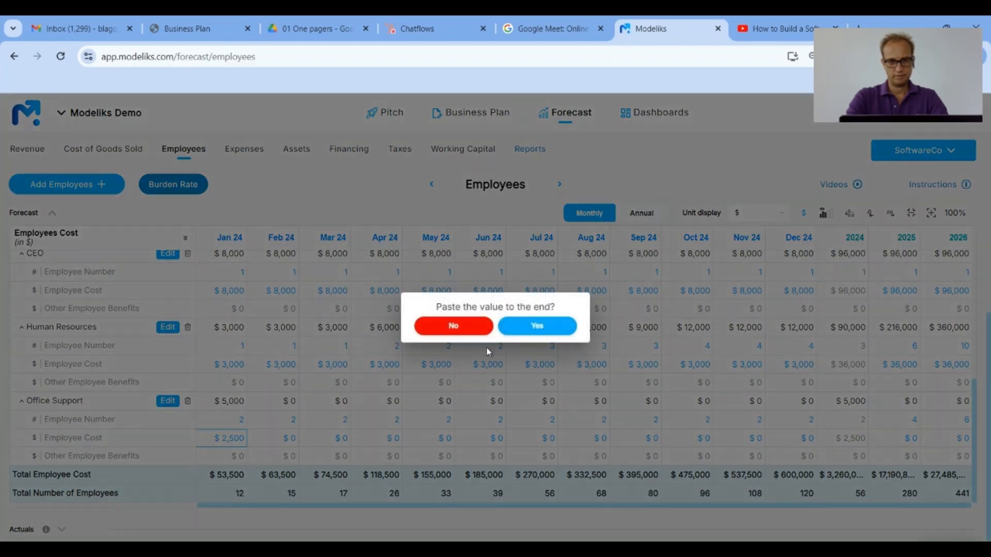
click(537, 327)
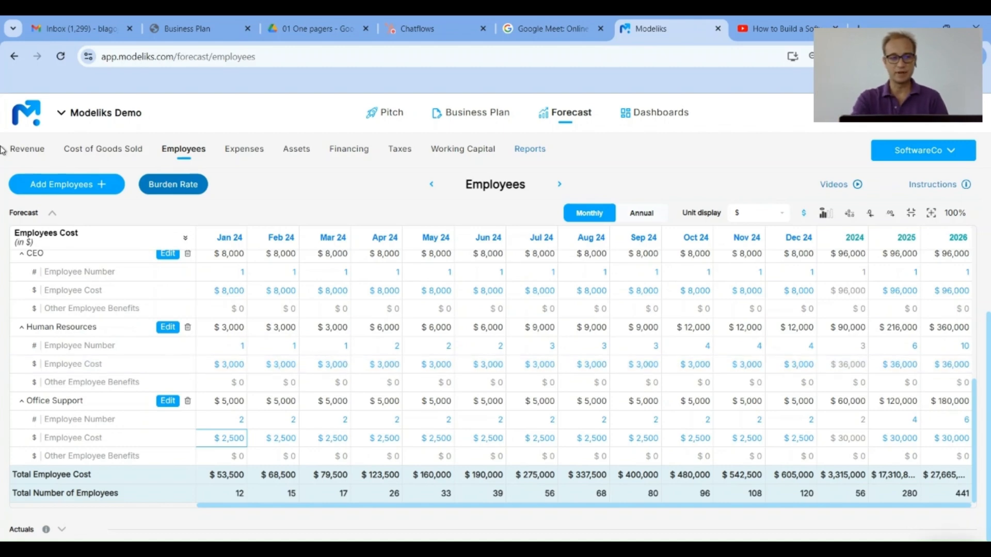
Open the form for adding a new employee group and dismiss it without entering anything
click(65, 190)
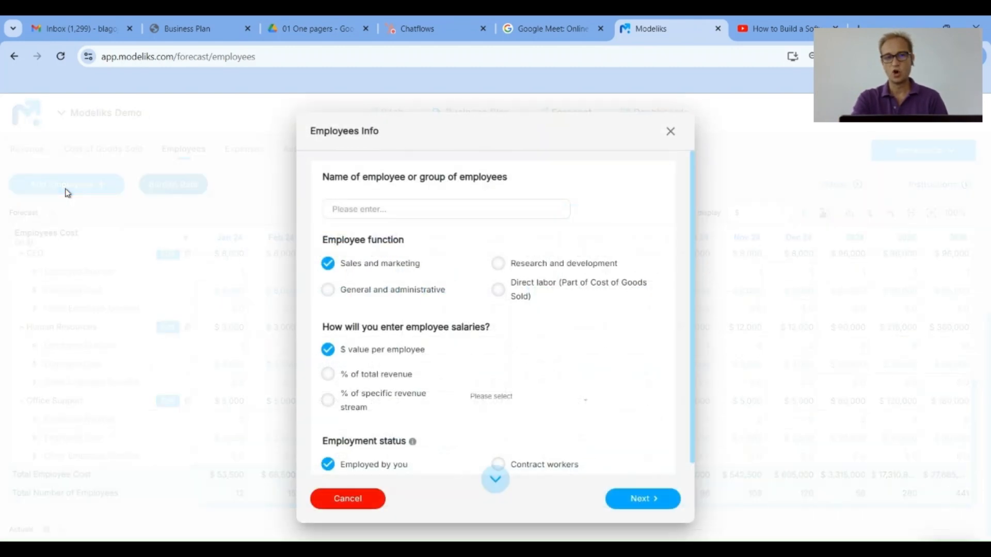
click(670, 132)
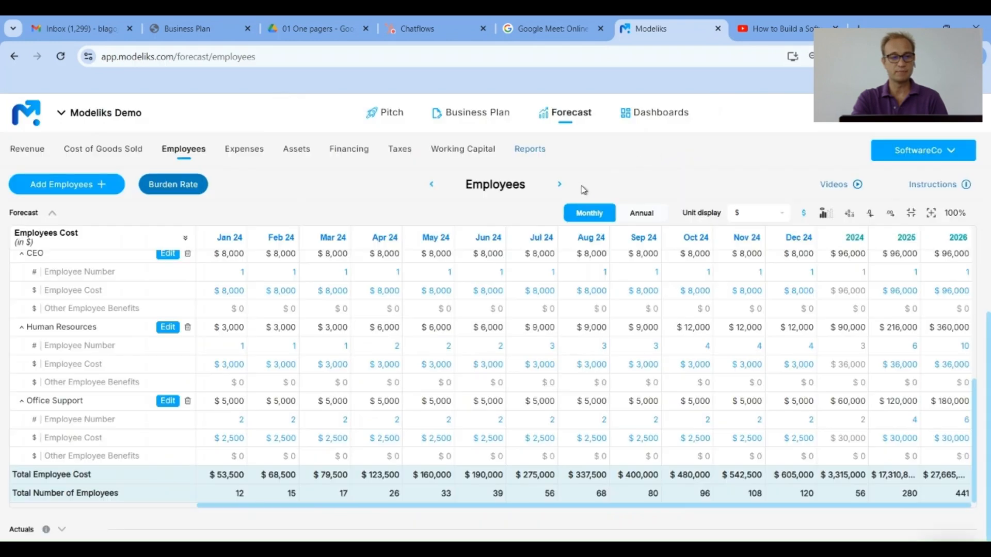
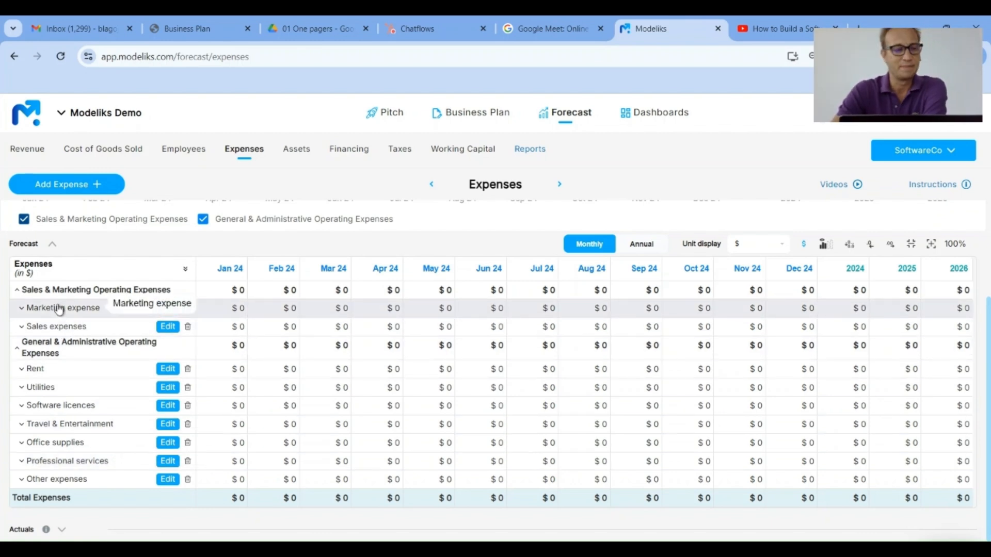
In the Expenses forecast, set the marketing expense to 10% of revenue from January 2024 through the last forecast period
click(59, 308)
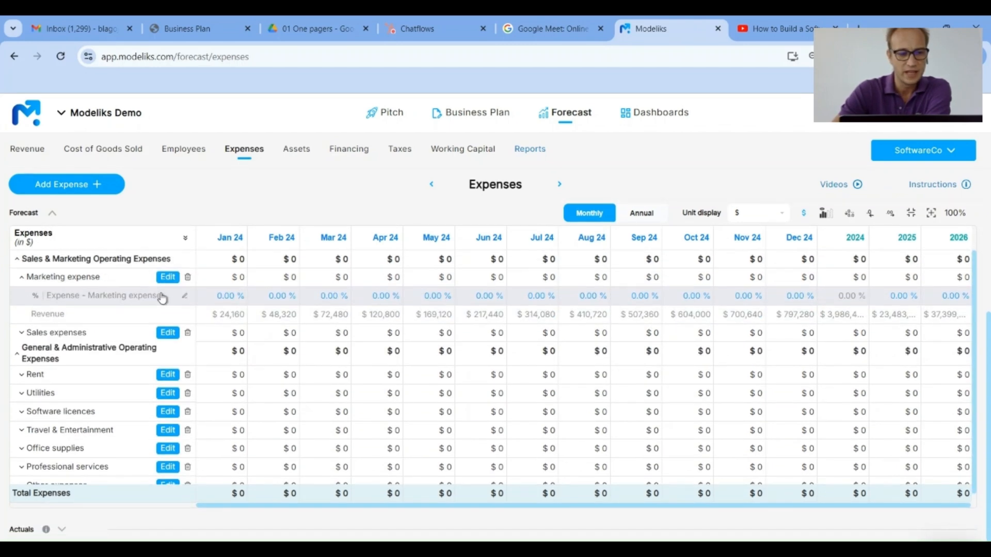
click(233, 297)
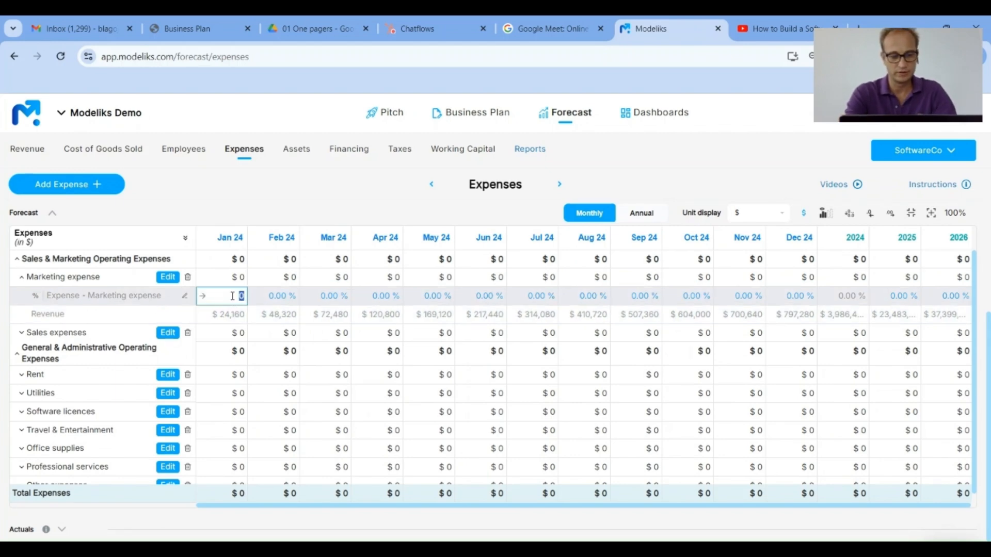
text(10)
key(Tab)
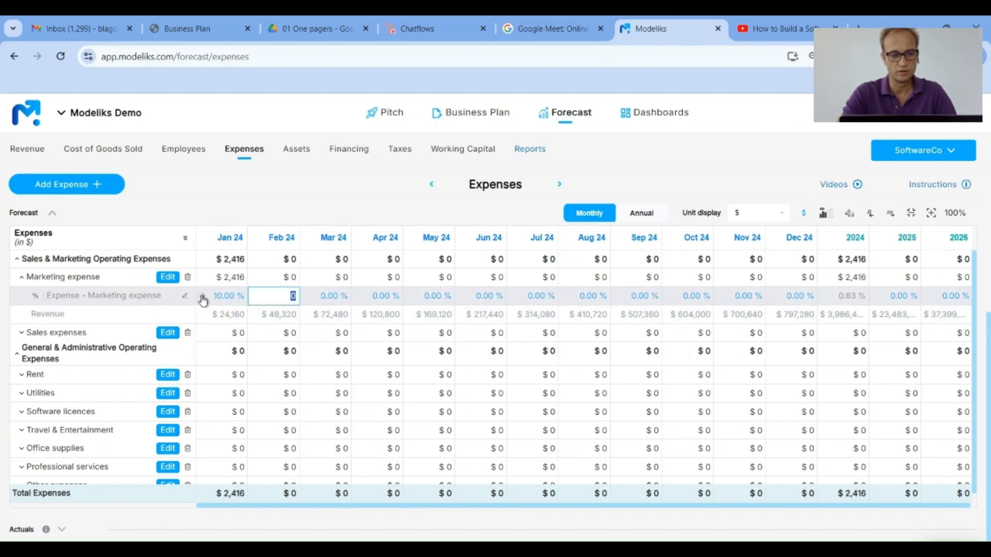
click(203, 297)
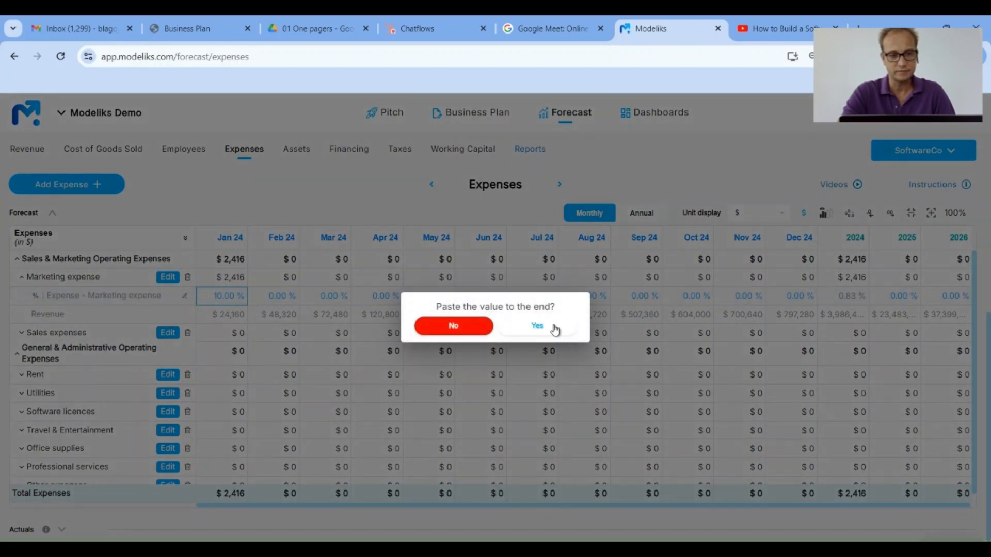
click(555, 329)
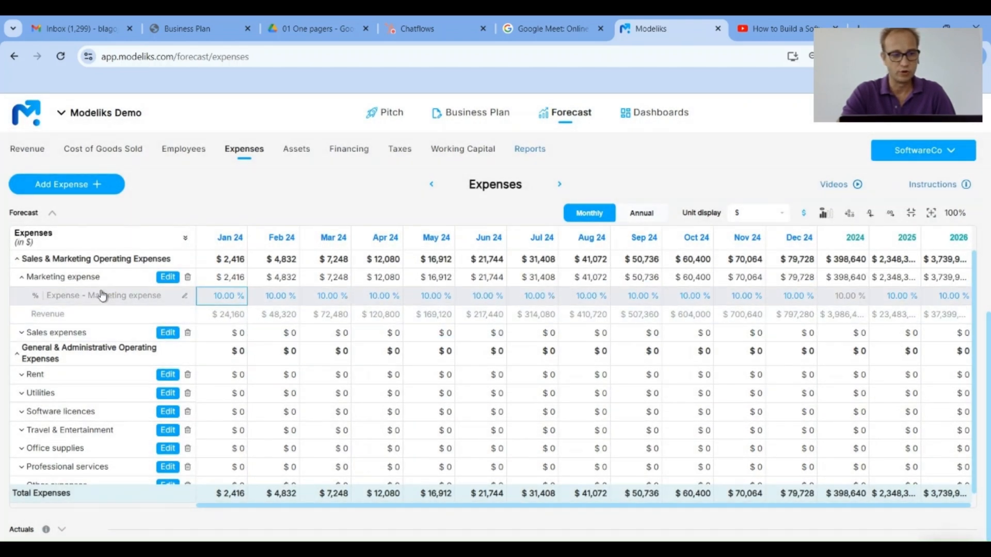
Set the sales expenses to 10% of revenue in January 2024 and carry the percentage through to the last forecast period
click(85, 278)
click(61, 327)
click(234, 308)
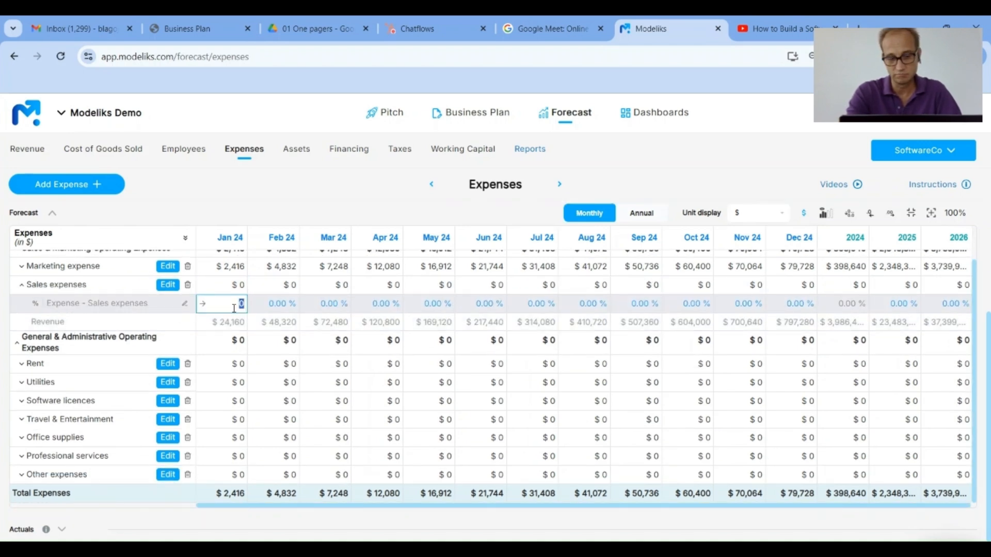
text(10)
key(Tab)
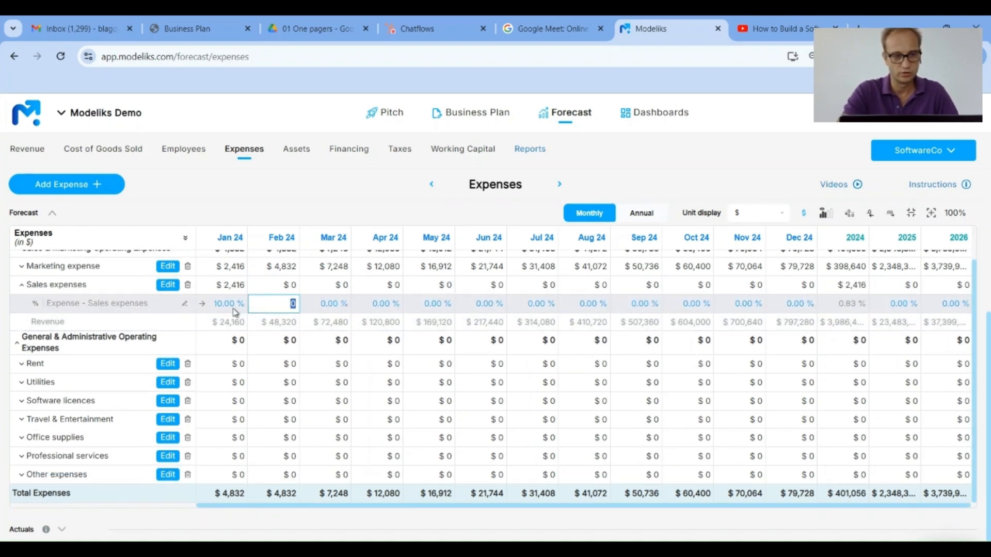
click(202, 307)
click(535, 328)
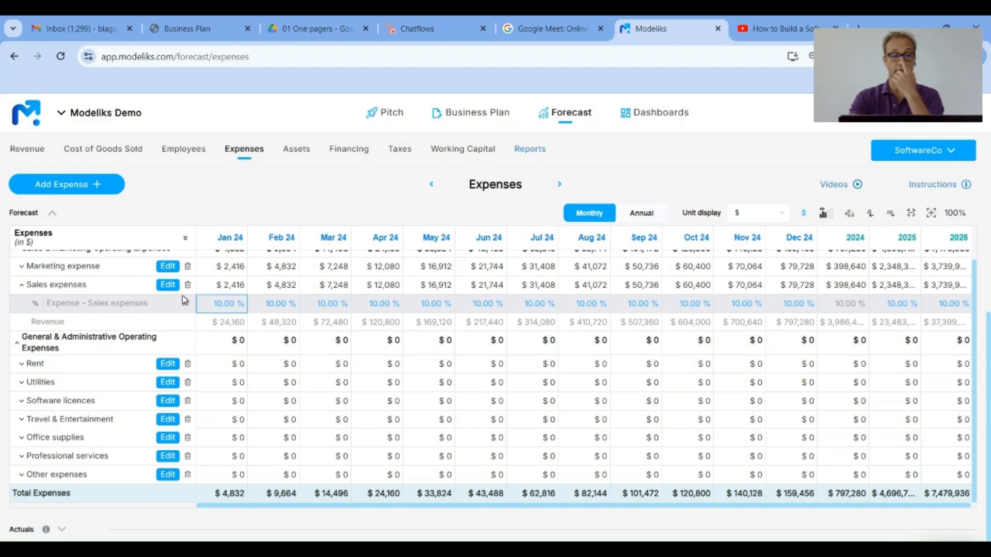
Add a sales and marketing expense named "New customer acquisition", entered as a $ value
click(65, 189)
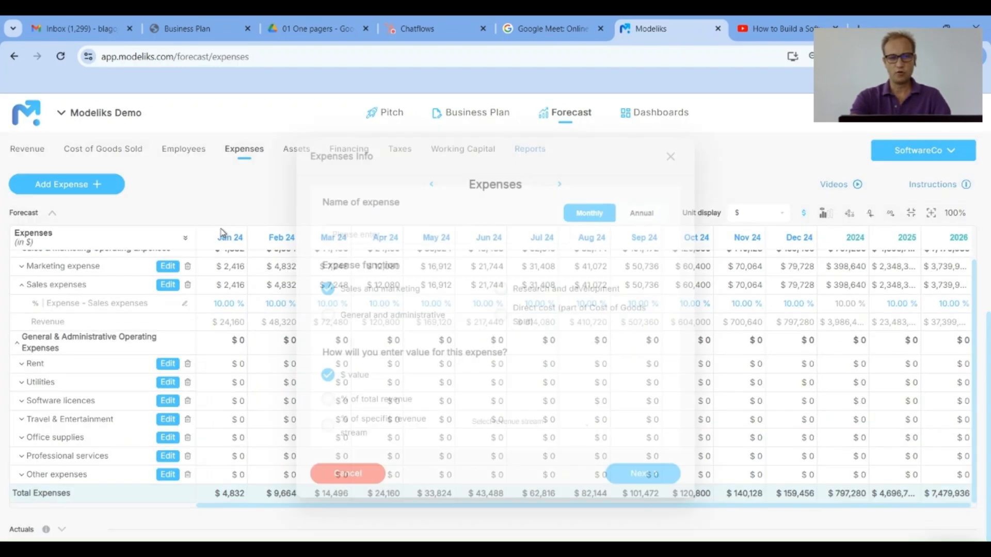
text(Ne)
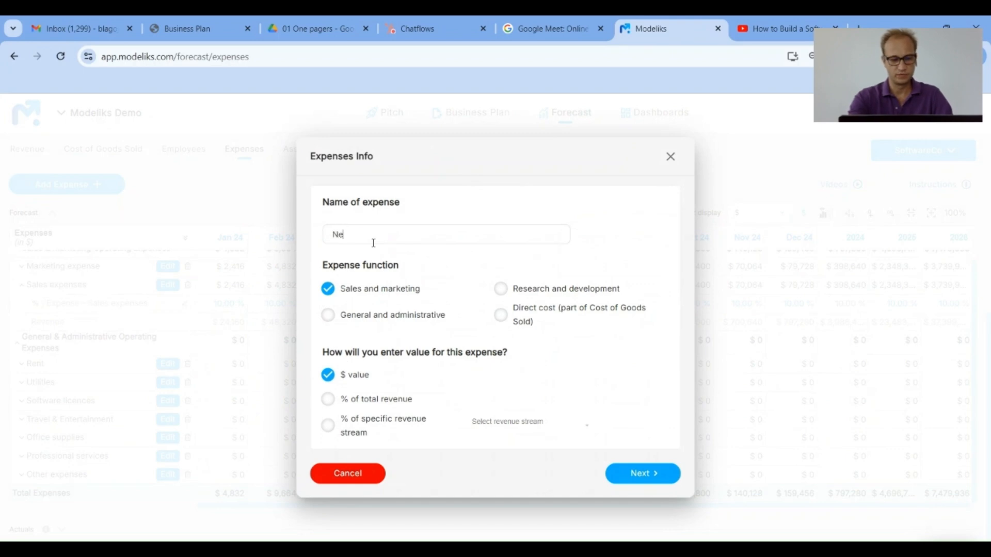
text(w customer a)
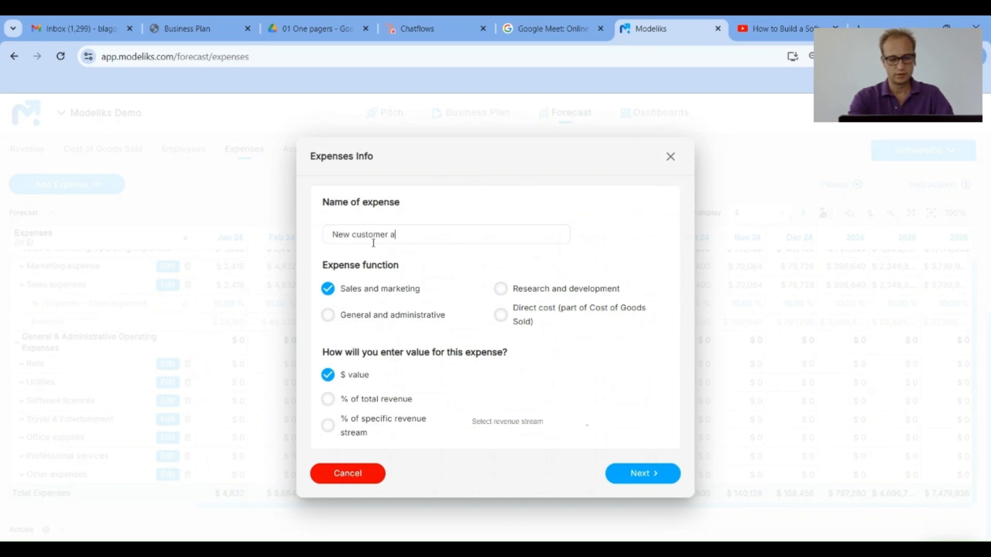
text(cquisition)
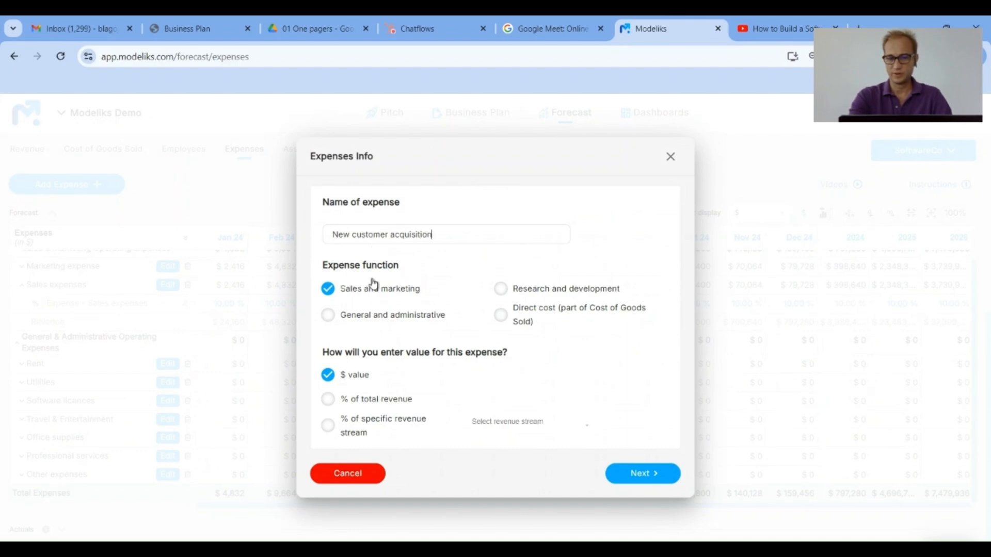
click(612, 473)
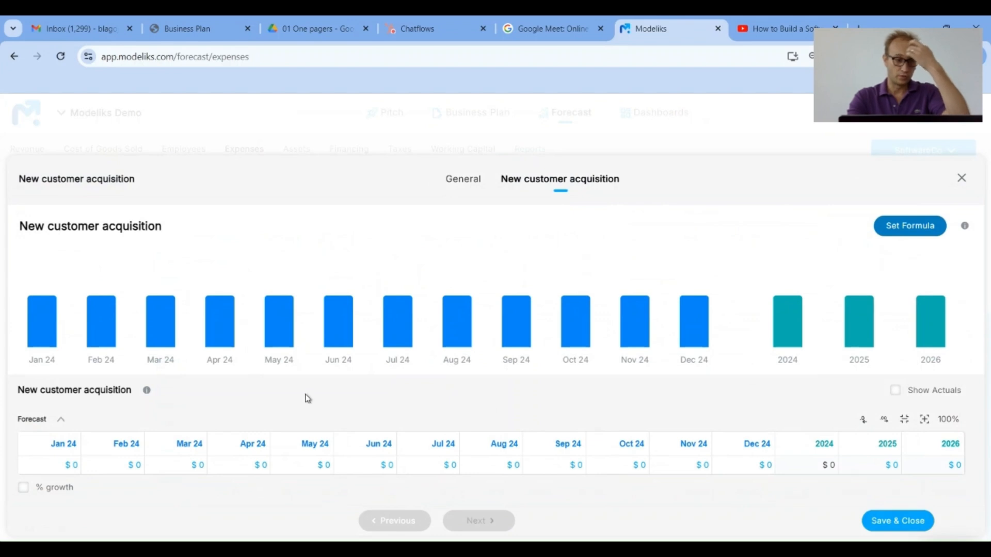
Start a formula for the New customer acquisition expense and add the existing driver "New customers (#)" to it
click(906, 223)
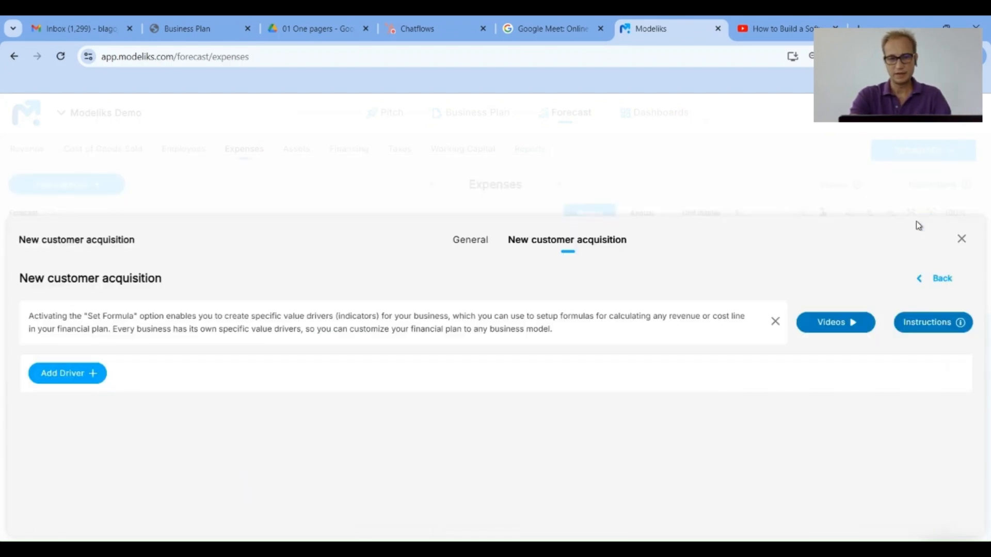
click(71, 375)
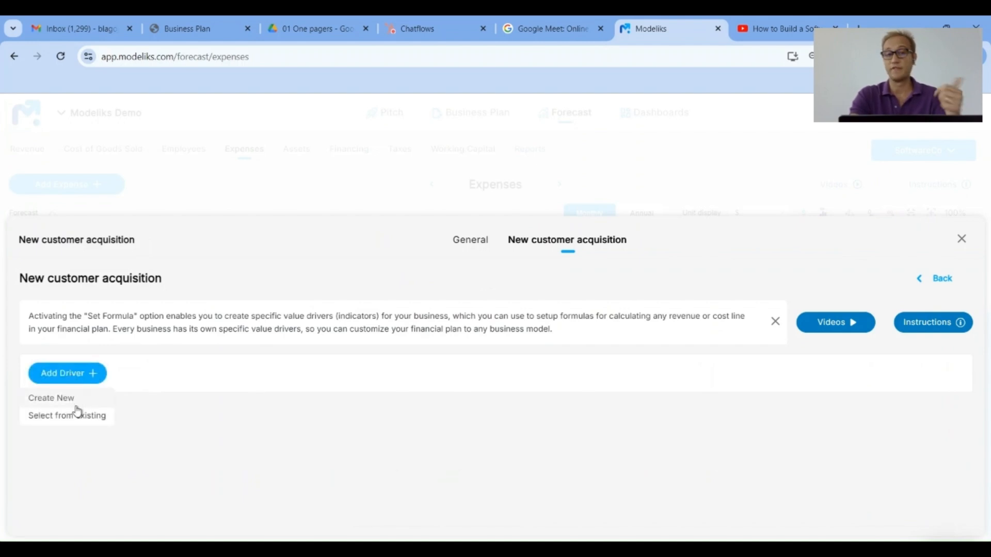
click(51, 421)
click(138, 373)
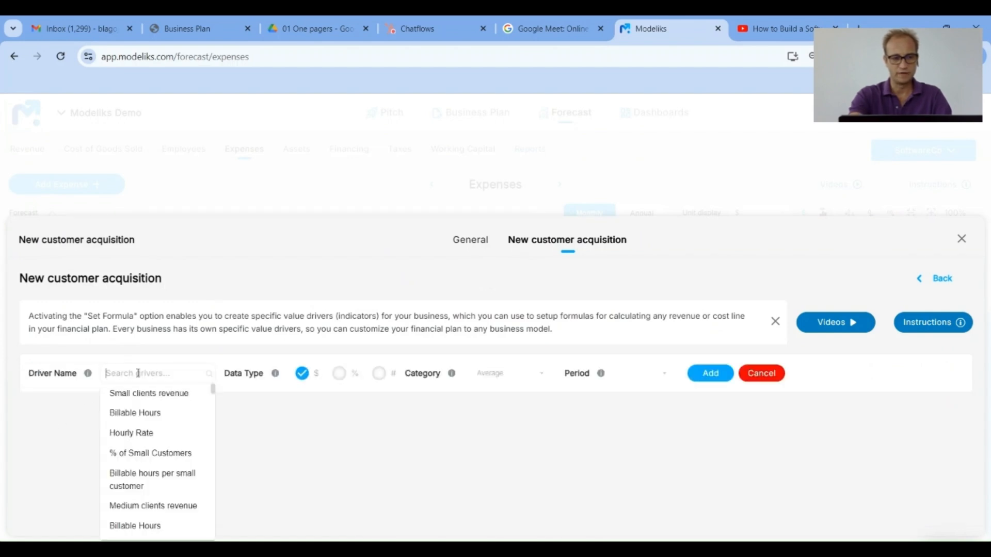
text(new)
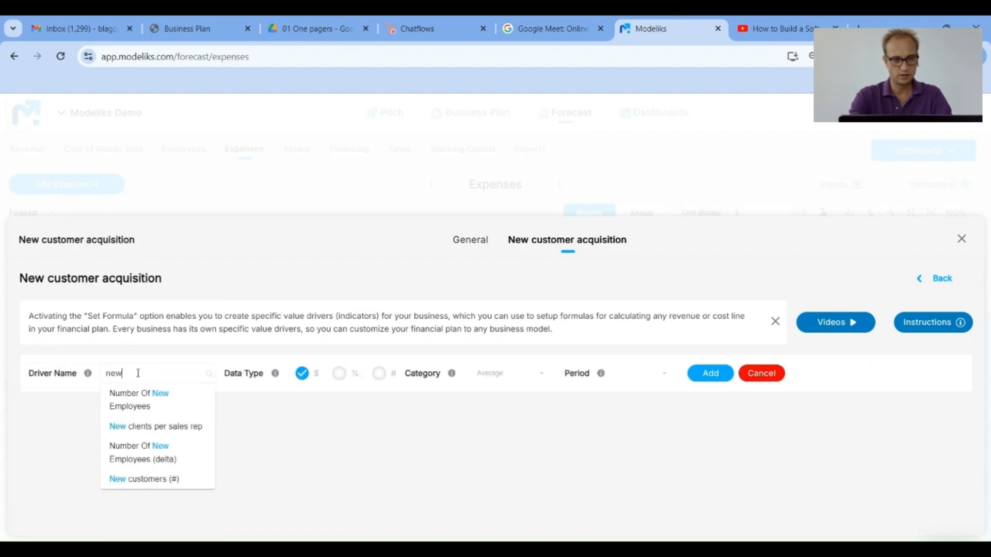
click(154, 479)
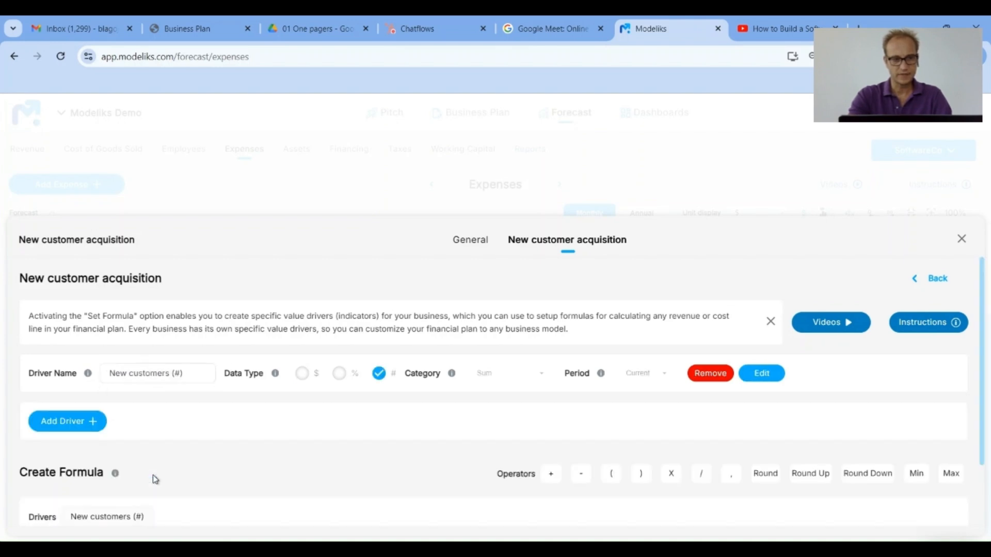
Create a new driver named "Cost per new customer" with data type $, category Average and period Current
scroll(192, 440, down, 2)
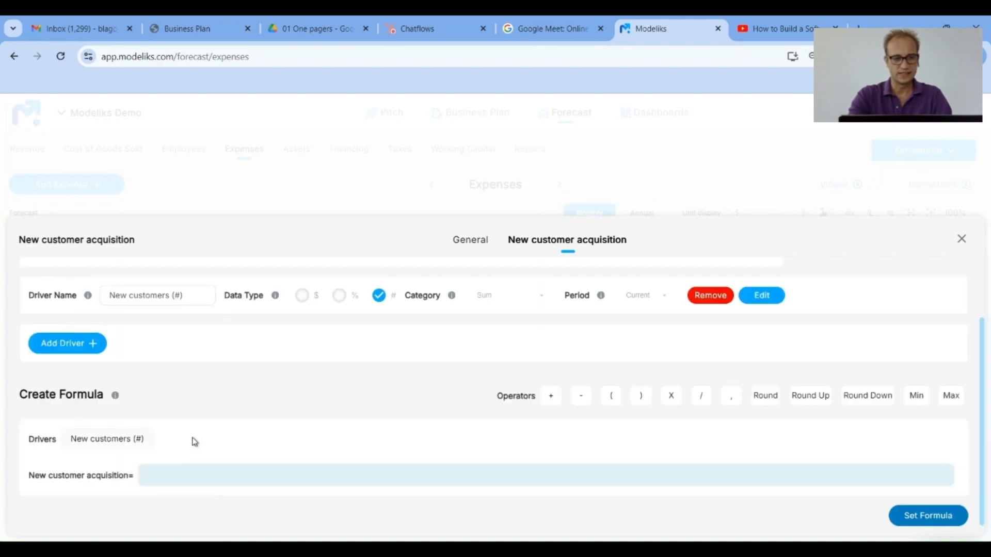
click(79, 347)
click(67, 370)
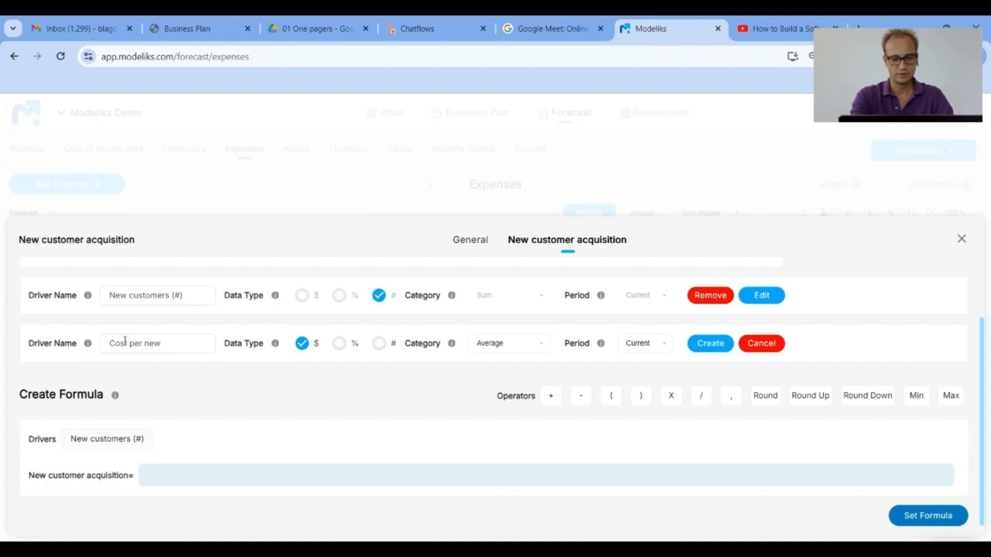
text(Cost per new customer)
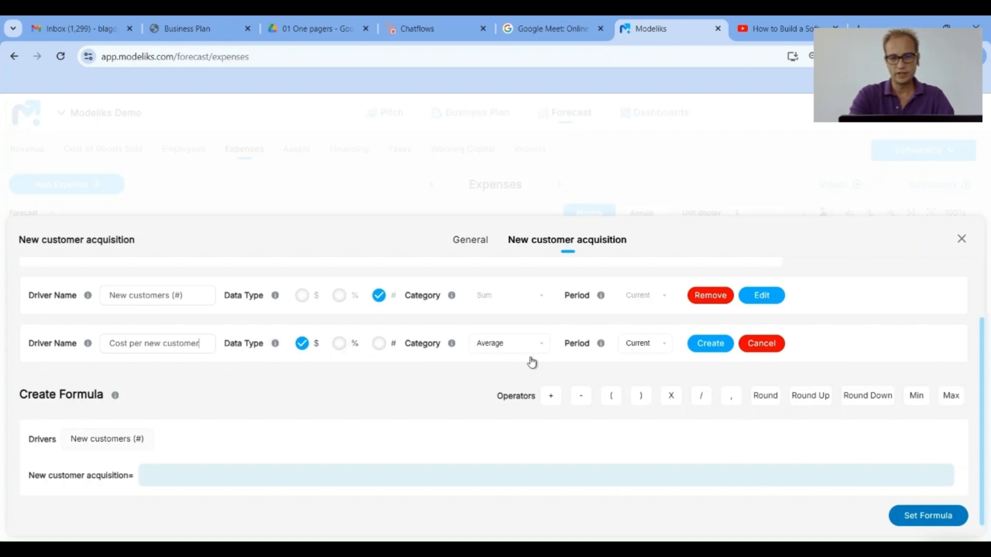
click(715, 345)
Set the New customer acquisition formula to New customers (#) multiplied by Cost per new customer
scroll(388, 425, down, 1)
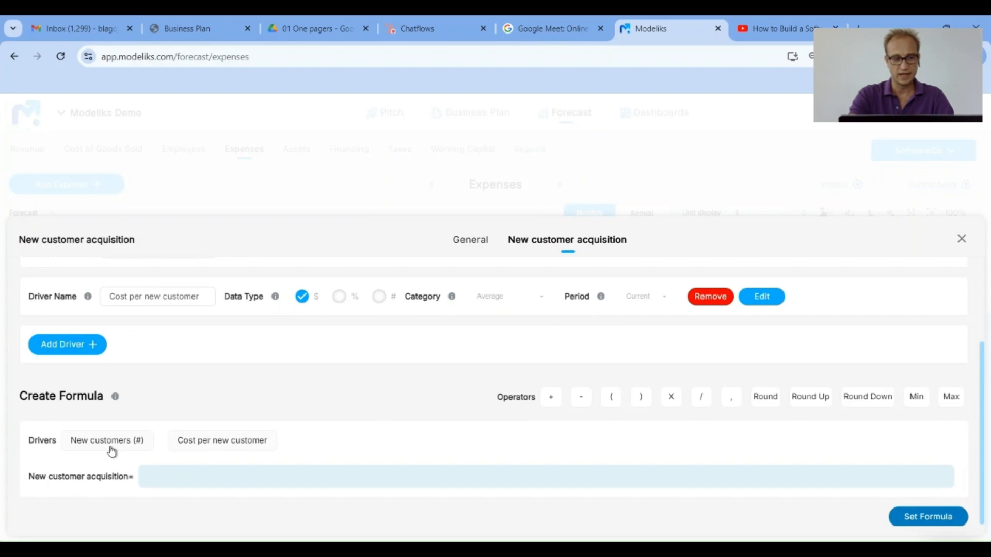
click(112, 453)
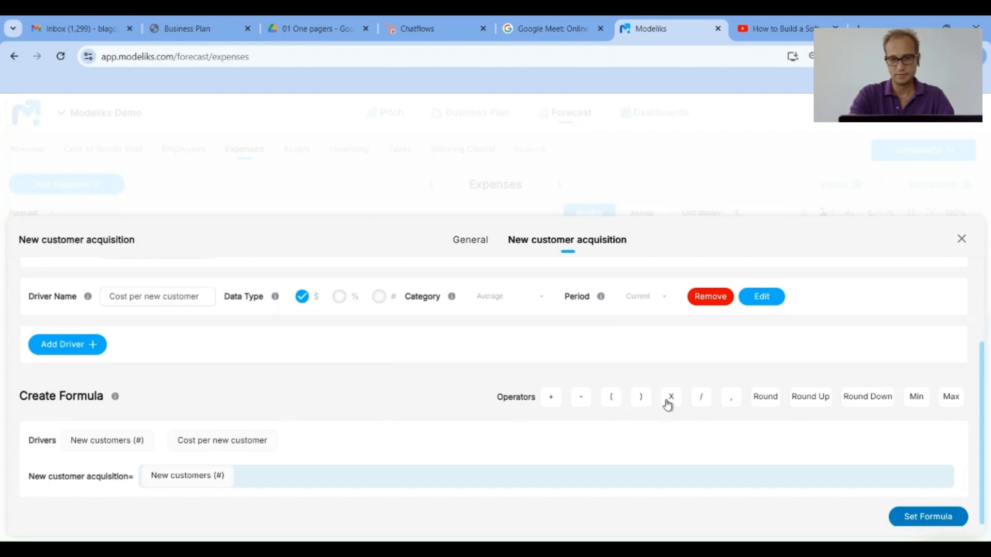
click(670, 401)
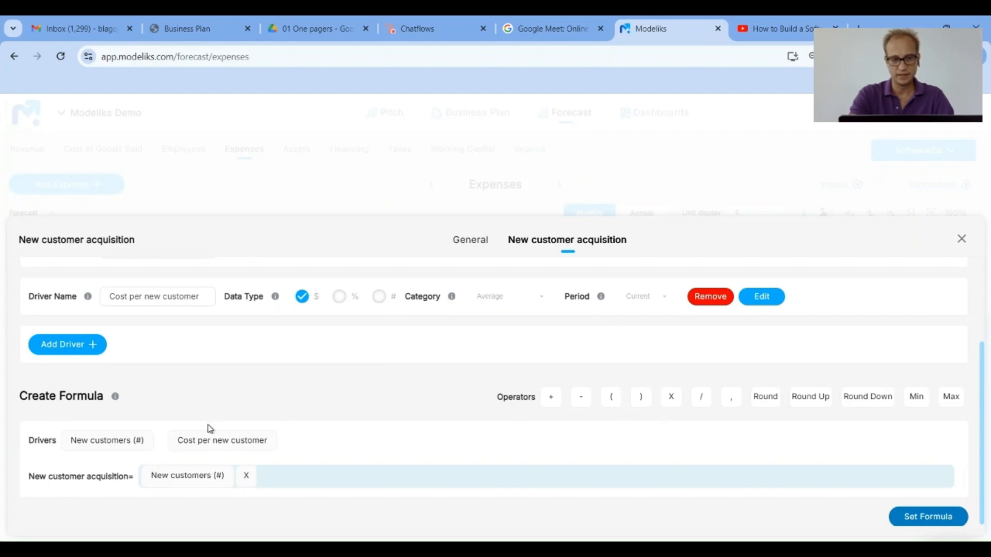
click(237, 451)
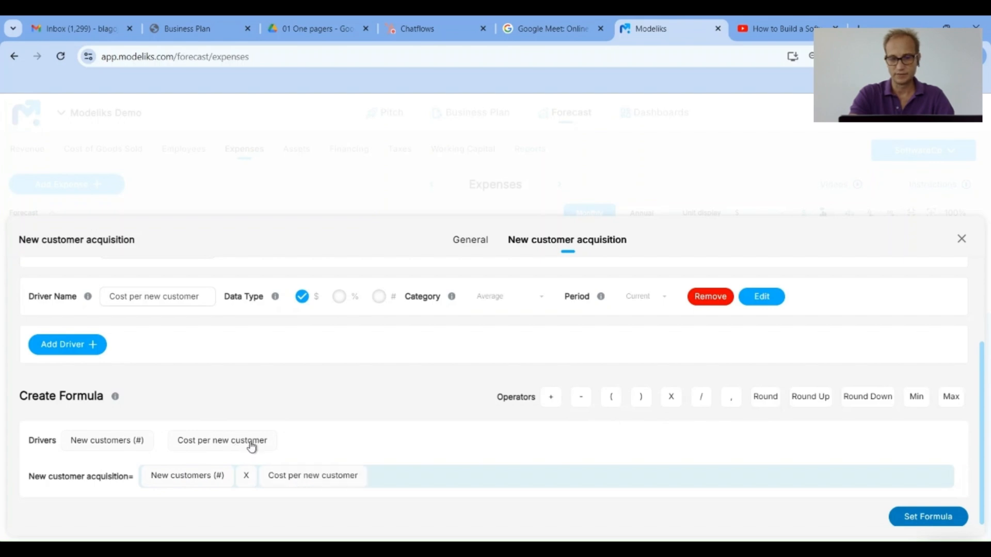
click(927, 520)
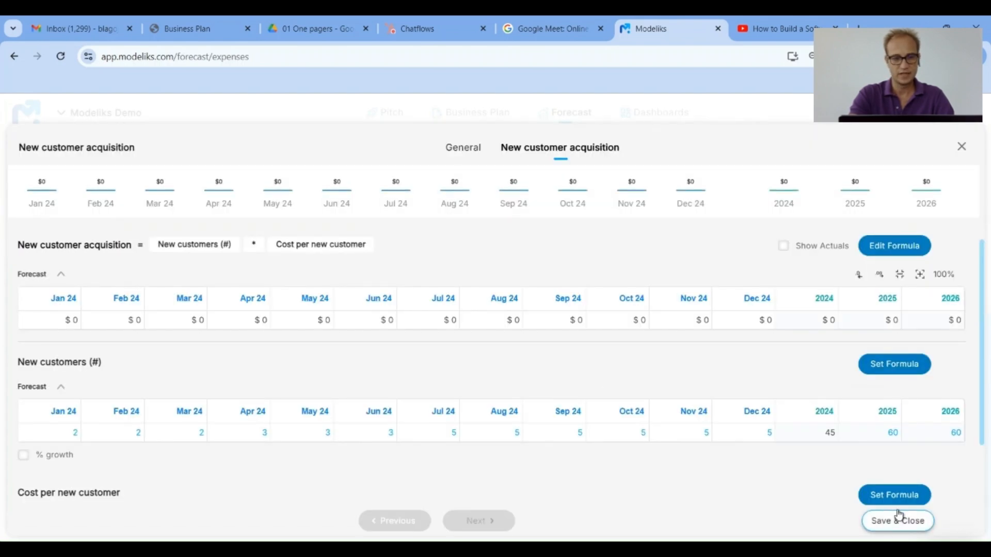
Set the cost per new customer to $3,000 from January 2024 through the last forecast period and save the expense
scroll(312, 391, down, 2)
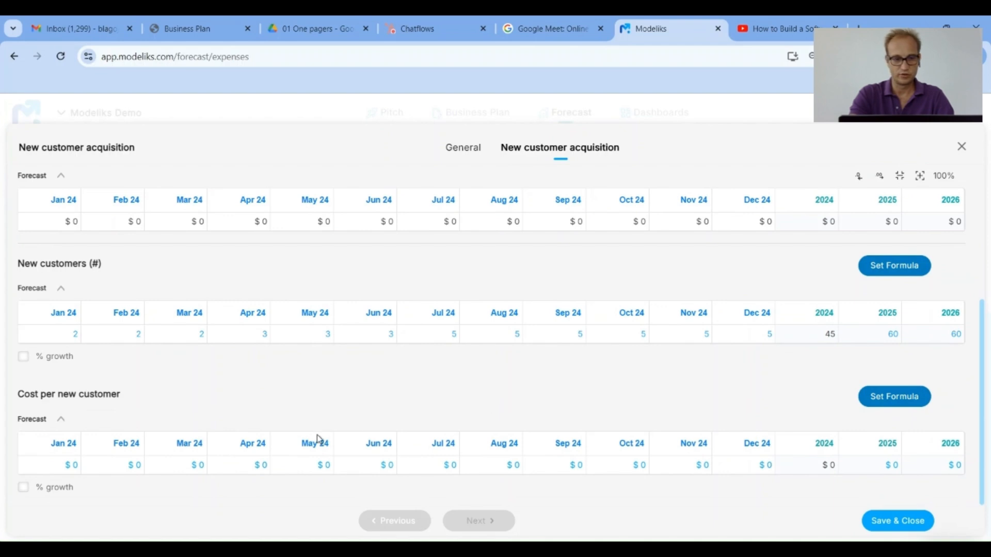
click(60, 466)
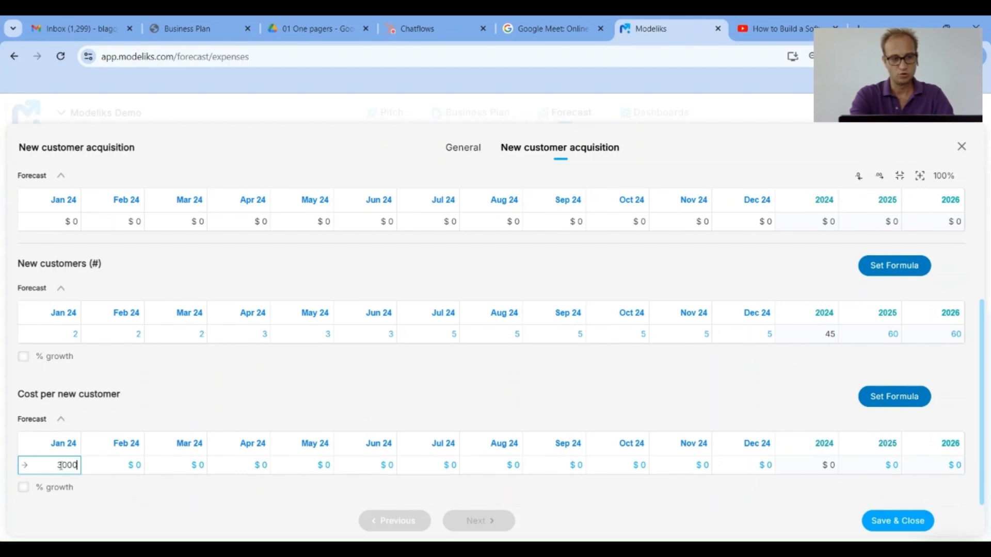
key(Tab)
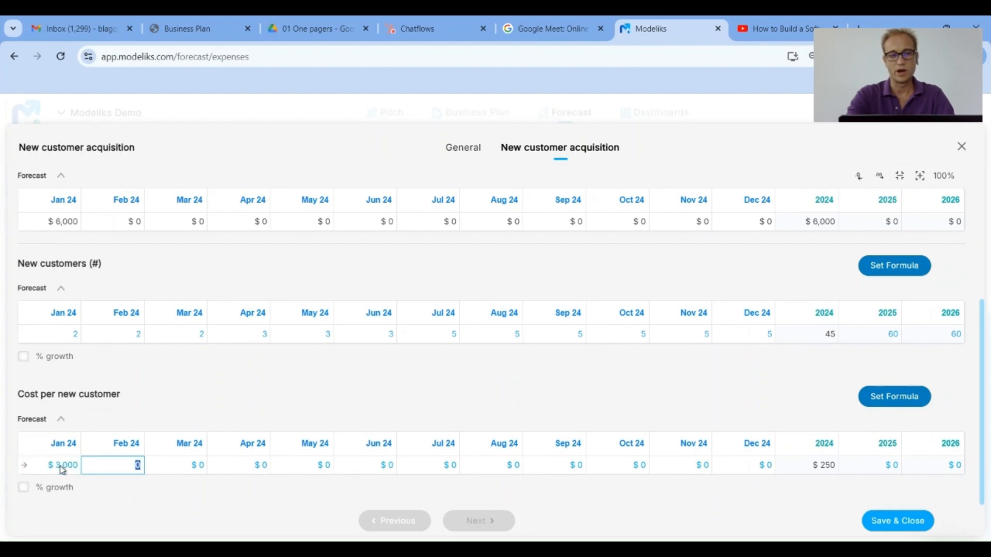
click(24, 467)
click(521, 331)
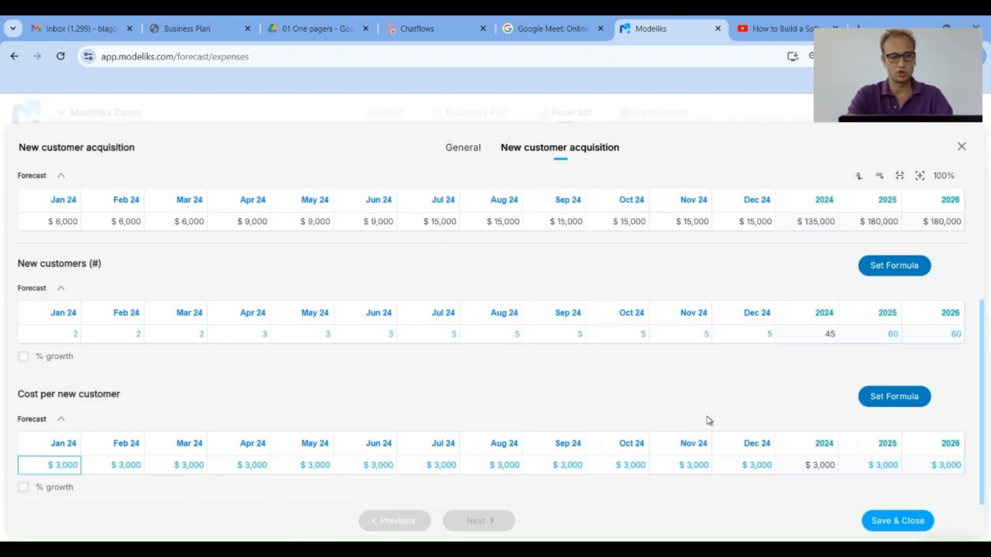
click(899, 523)
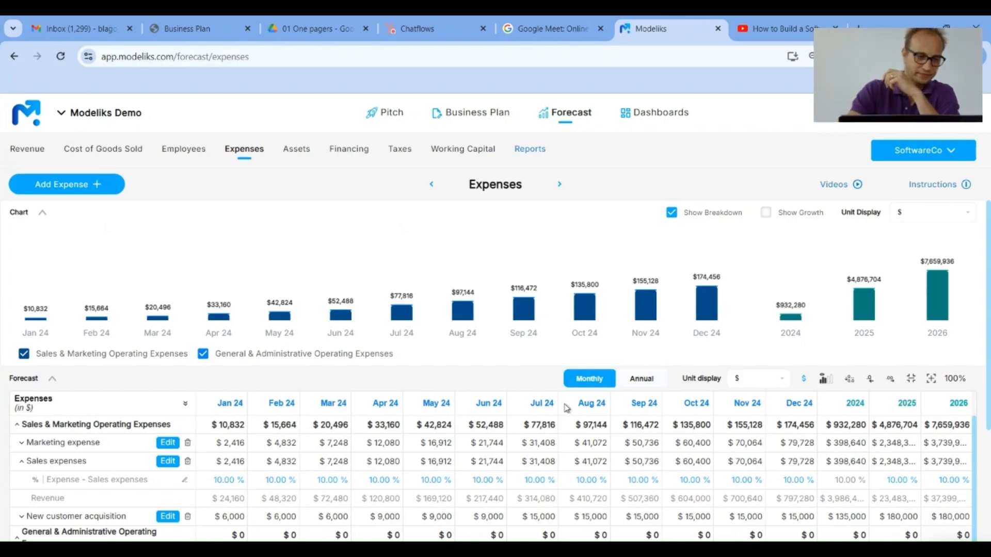
Set the rent expense to $2,000 in January 2024 and carry it through to the last forecast period
scroll(196, 467, down, 1)
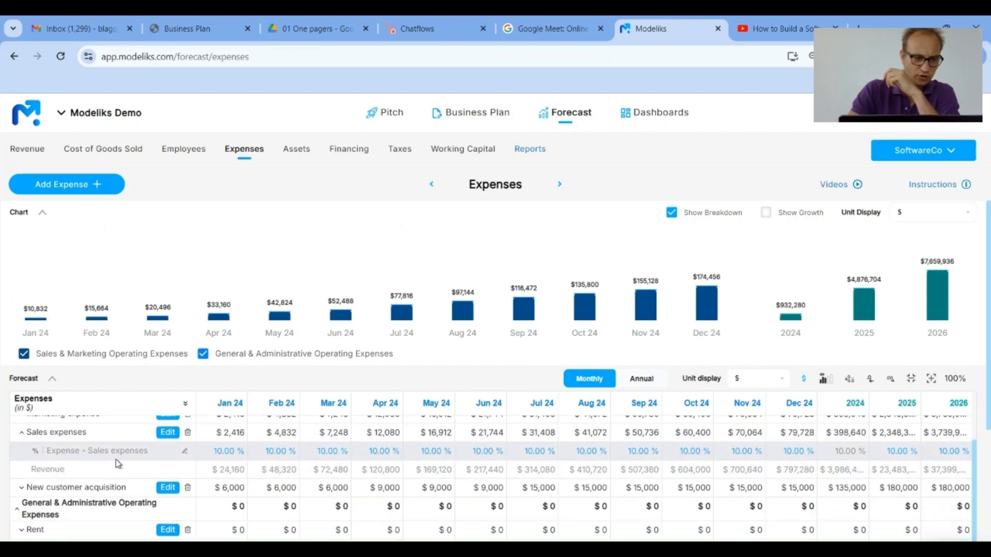
click(72, 439)
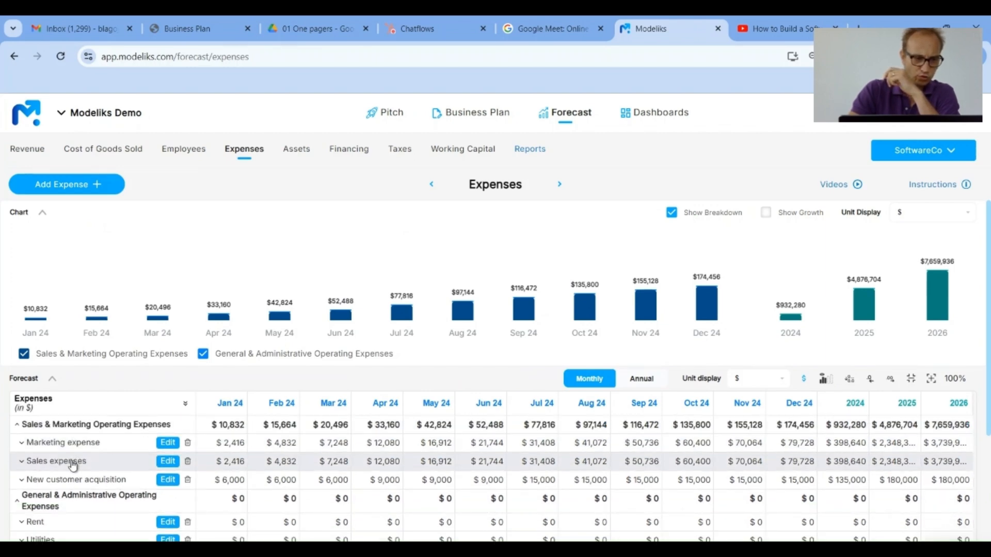
scroll(72, 475, down, 3)
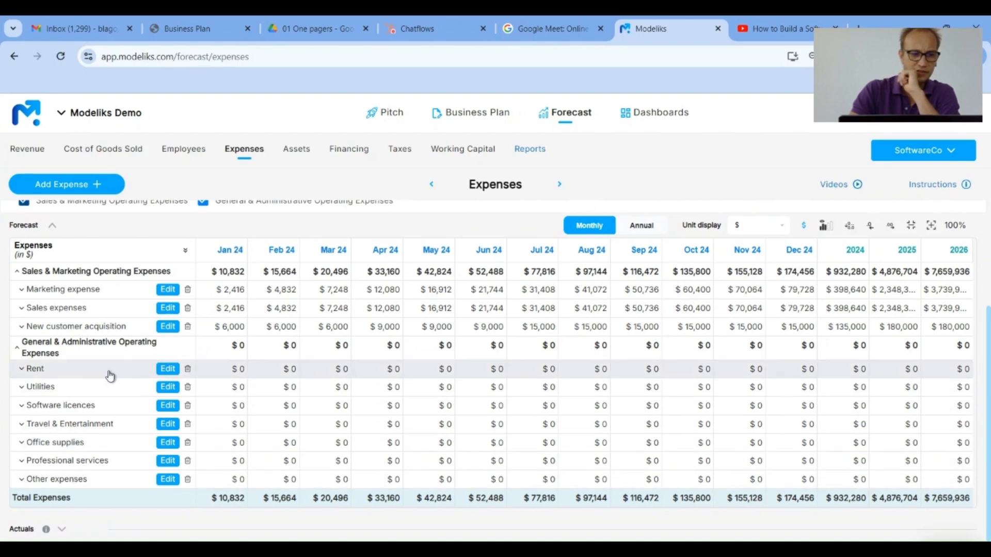
click(93, 375)
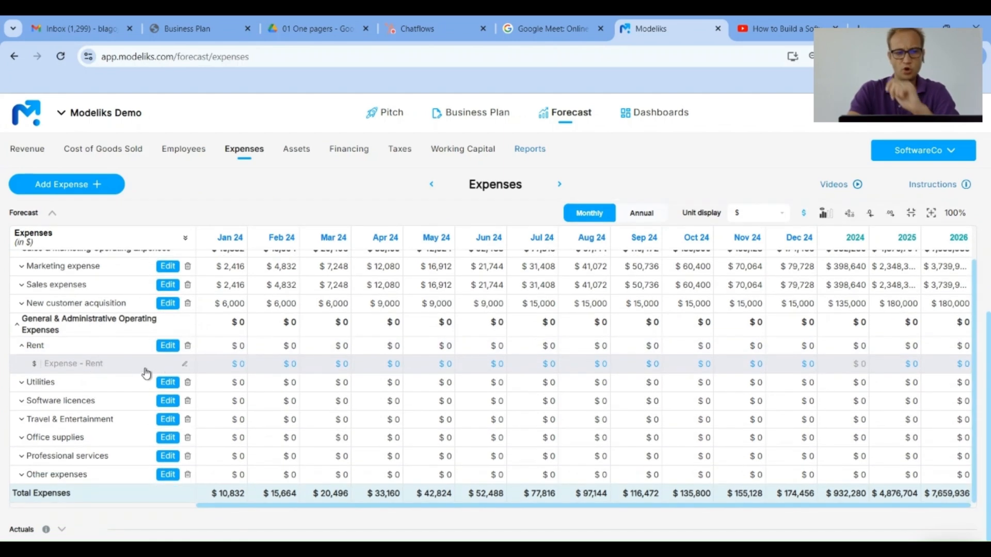
click(236, 365)
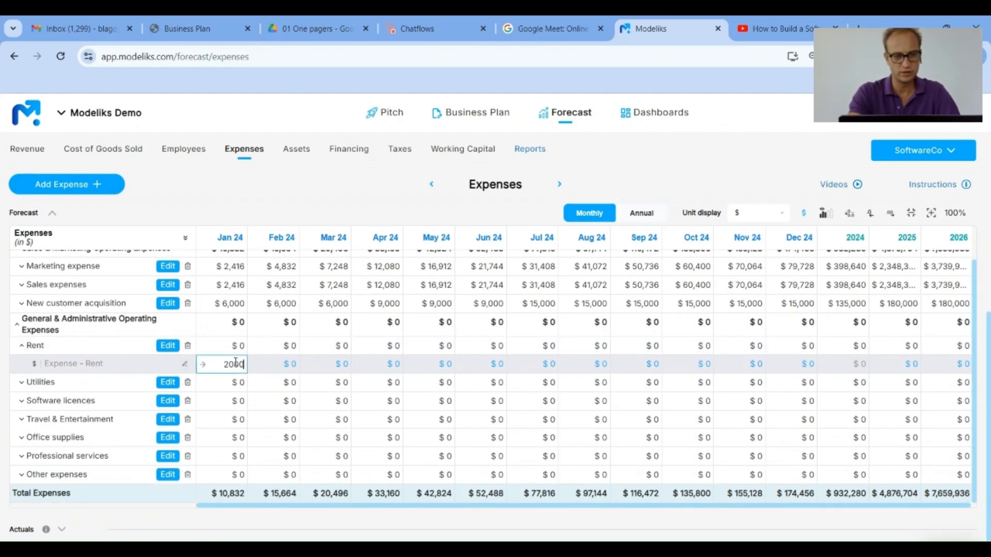
key(Tab)
click(202, 364)
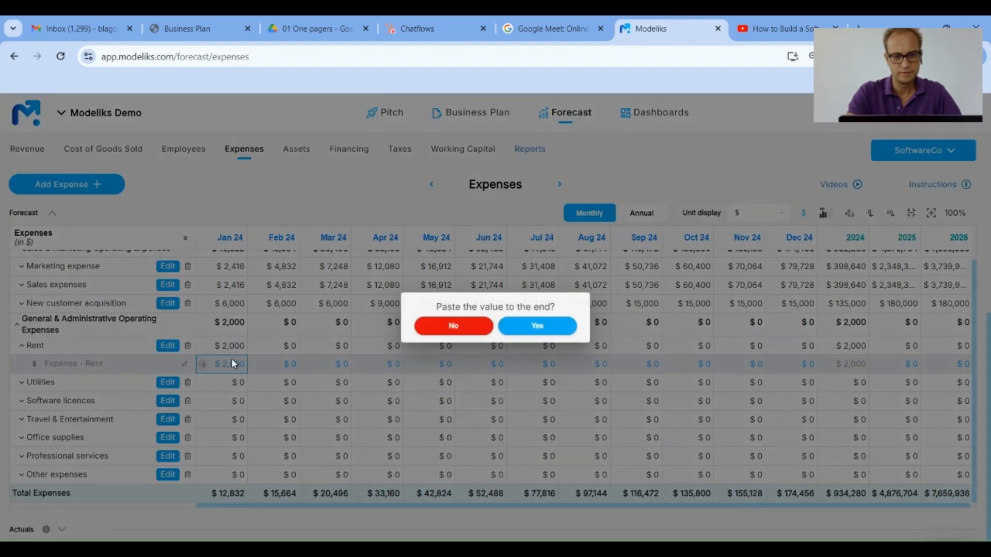
click(532, 326)
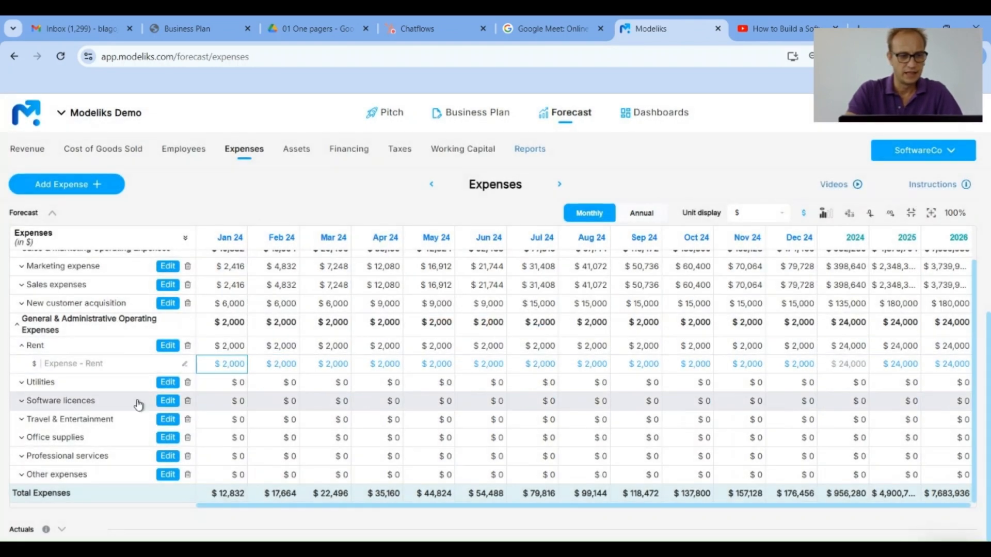
Set the utilities expense to $500 in January 2024 and carry it through to the last forecast period
click(29, 382)
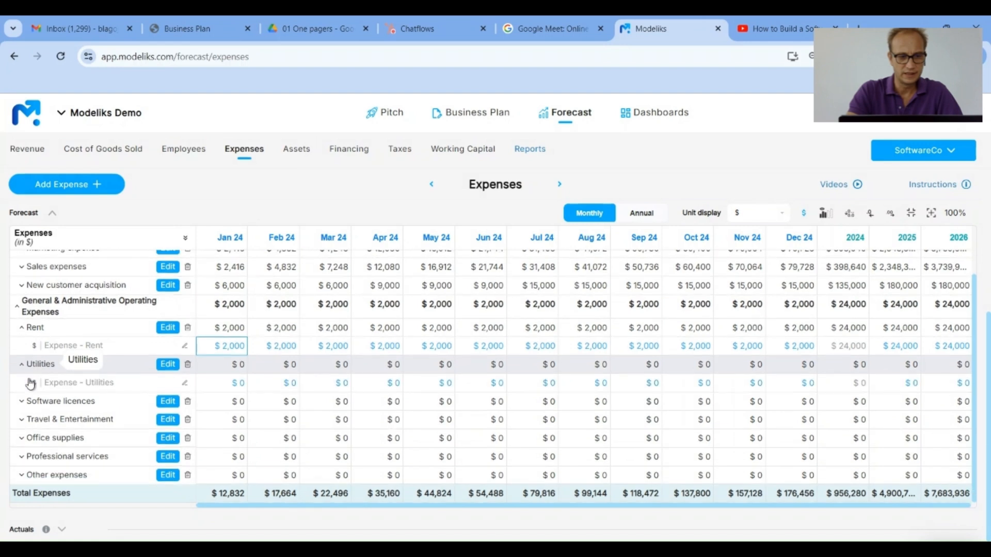
click(227, 382)
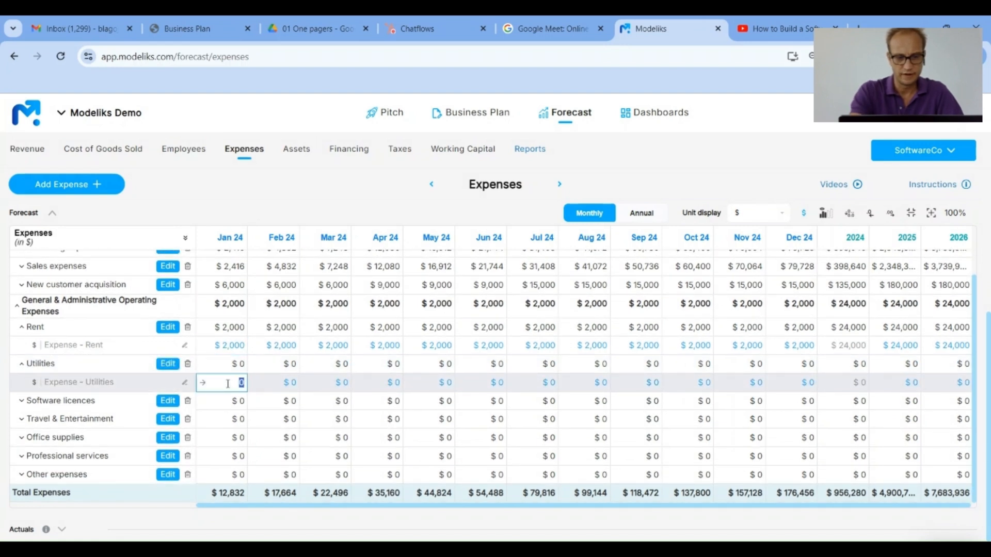
text(500)
key(Tab)
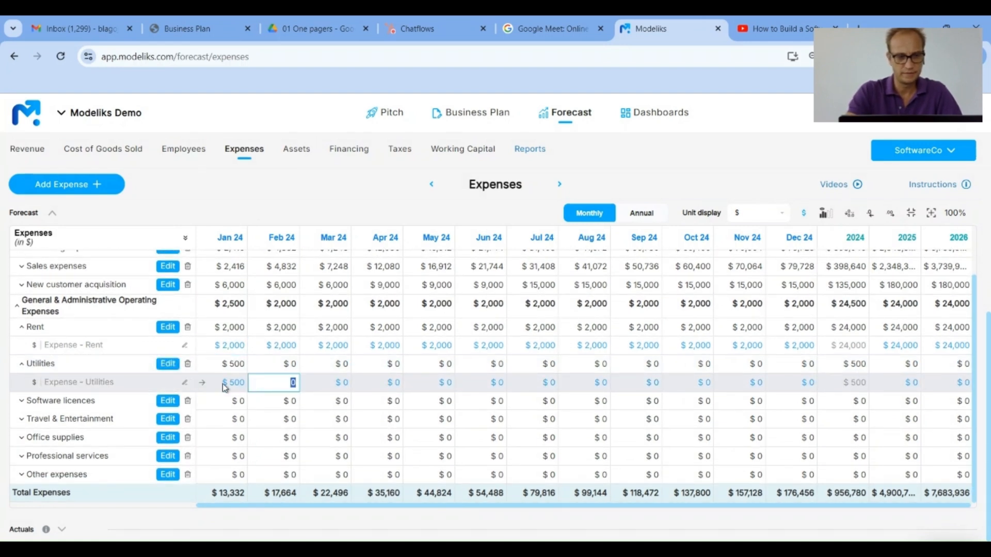
click(202, 384)
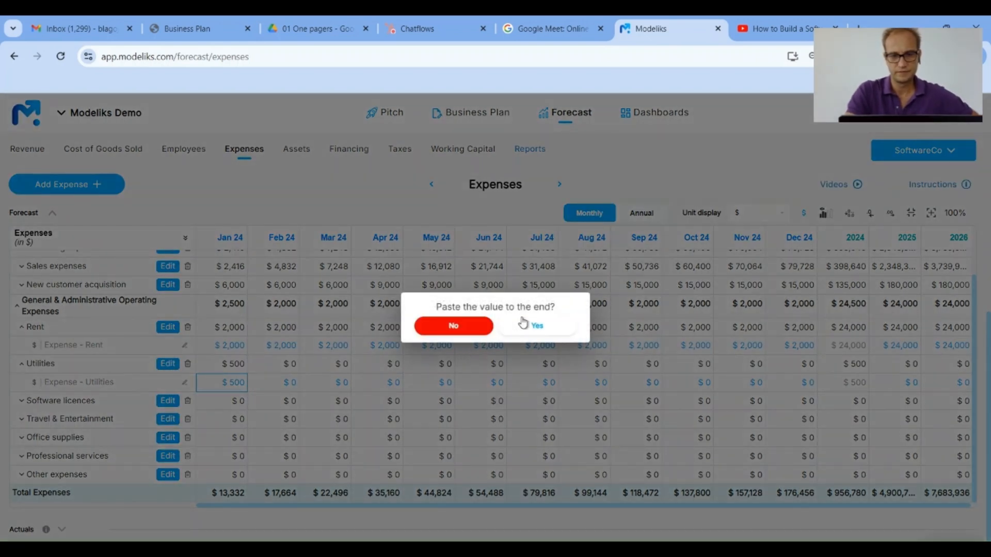
click(539, 331)
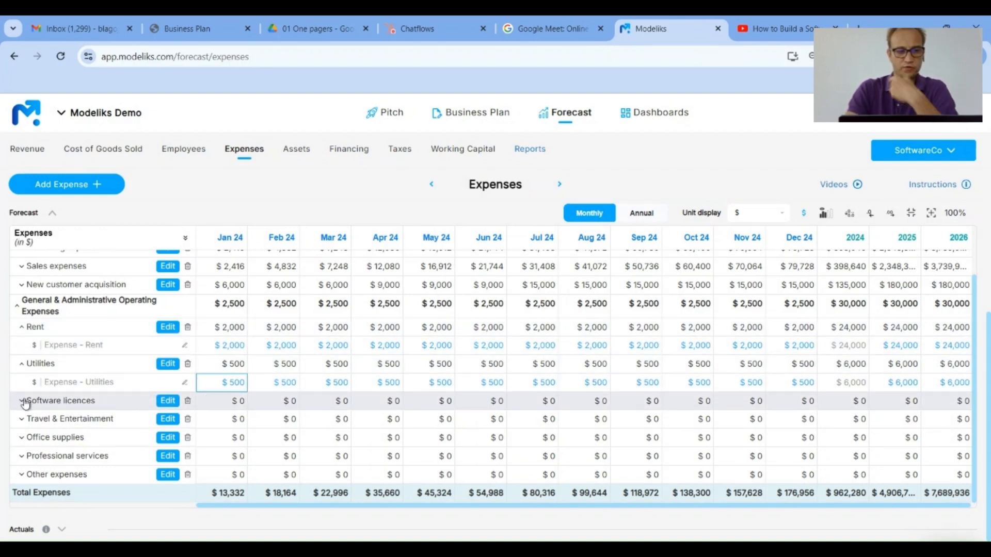
Set the software licences expense to $600 in January 2024 and carry it through to the last forecast period
click(57, 405)
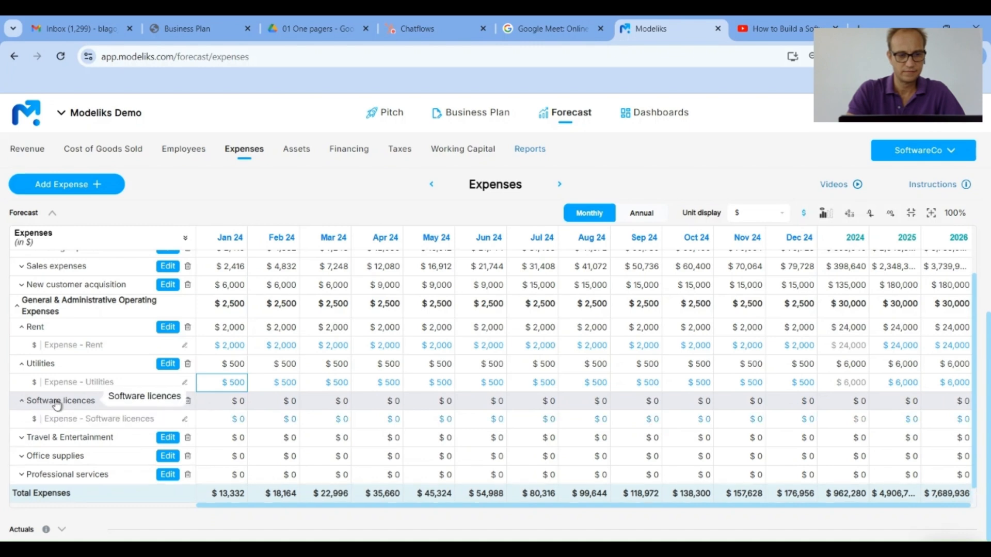
scroll(57, 405, down, 1)
double_click(219, 402)
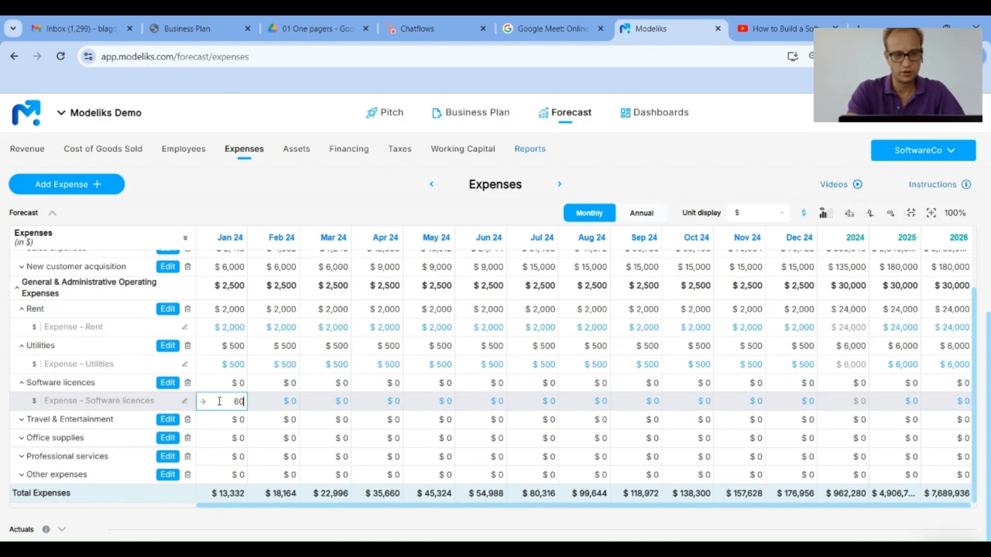
key(Tab)
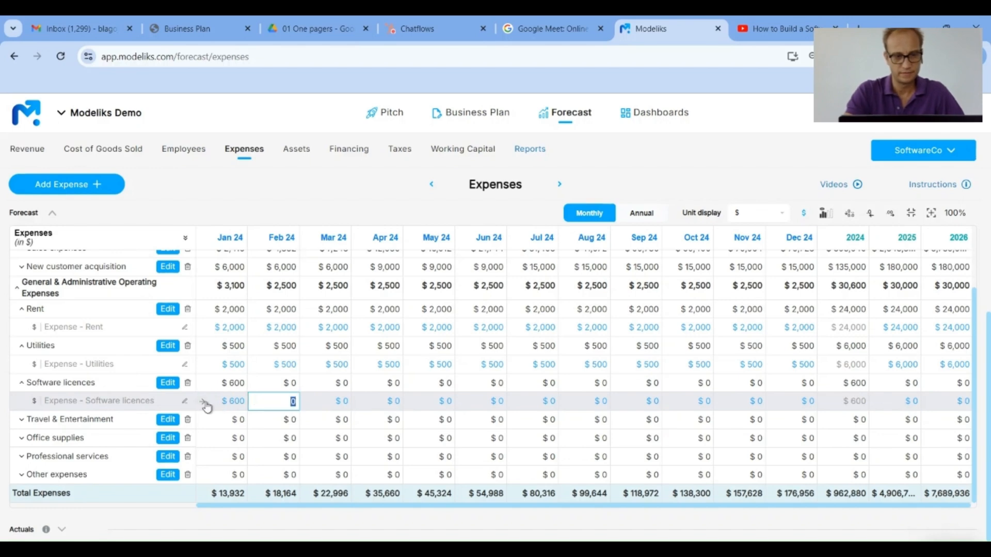
click(205, 404)
click(534, 327)
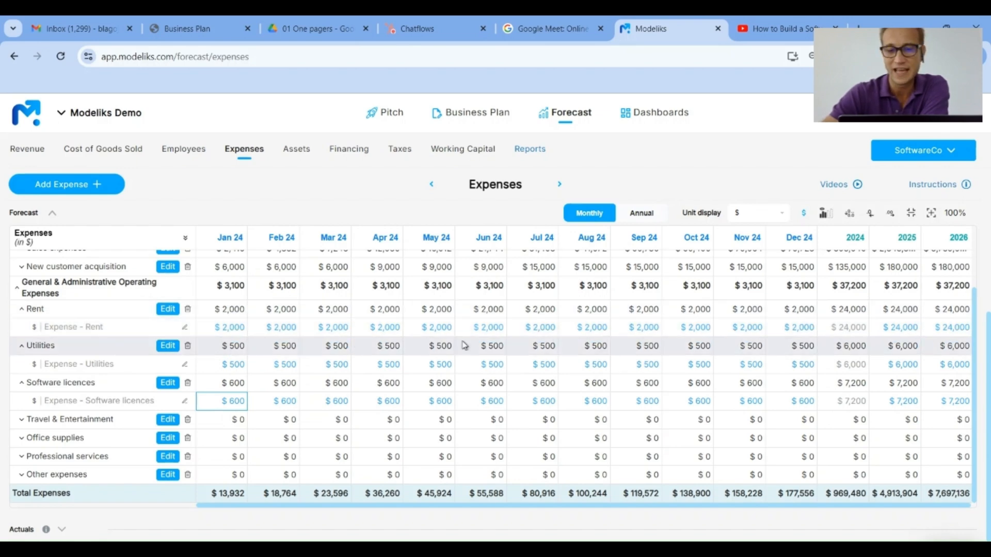
Start a formula for the Rent expense and add the existing driver Total Number of Employees to it
scroll(464, 343, up, 1)
scroll(475, 340, down, 1)
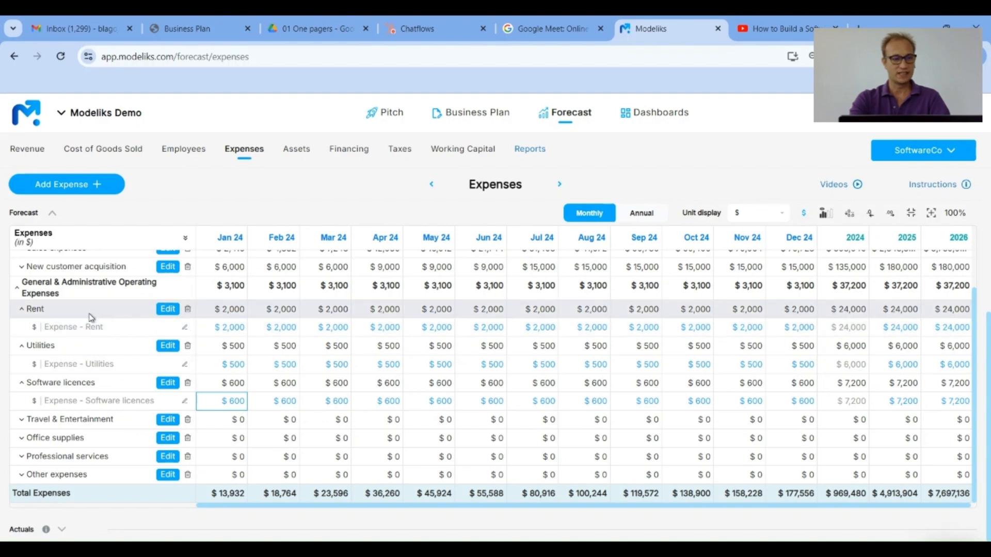
click(169, 310)
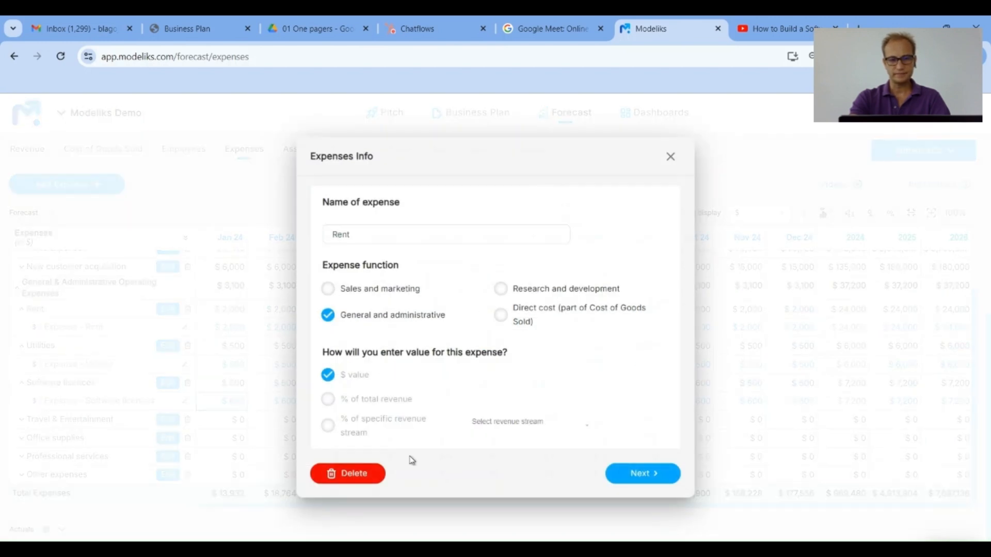
click(639, 475)
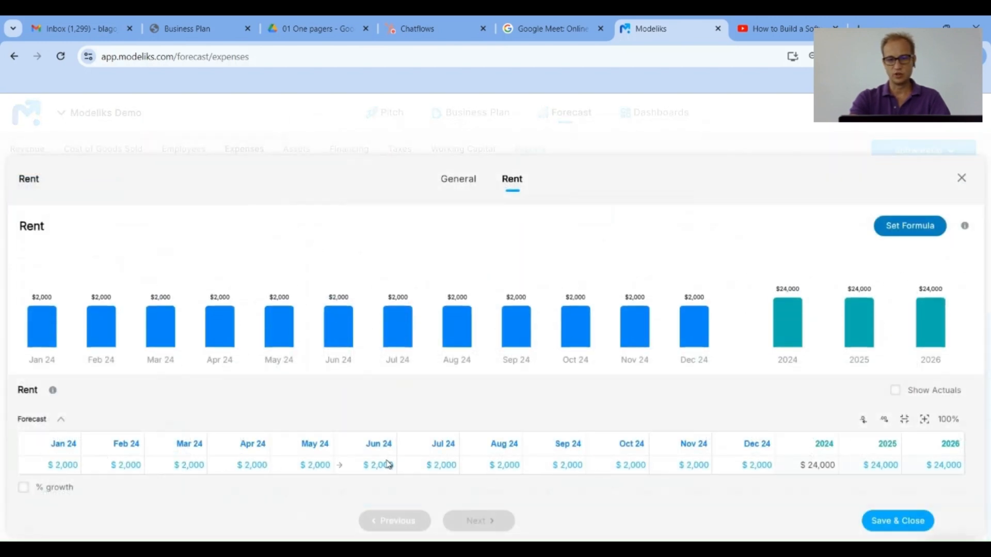
click(914, 232)
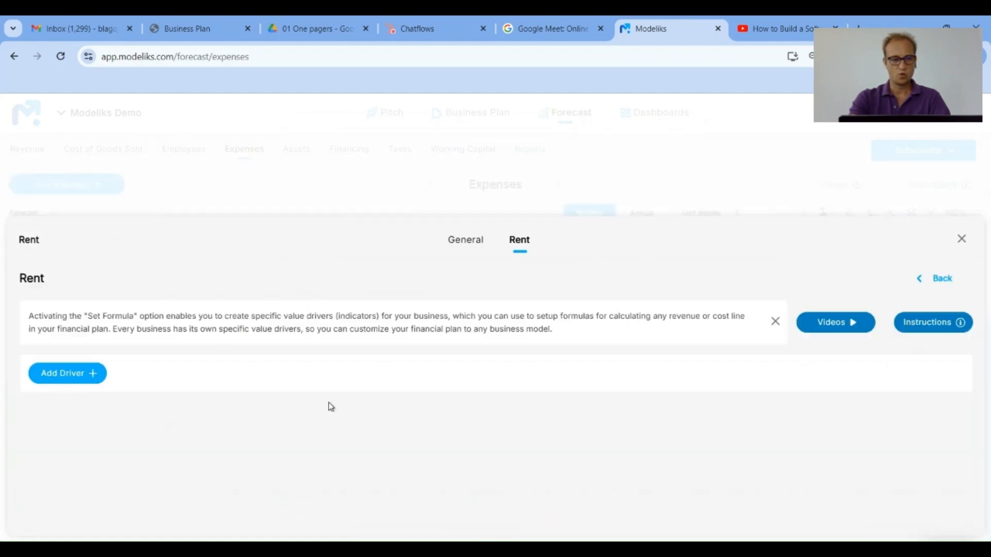
click(79, 373)
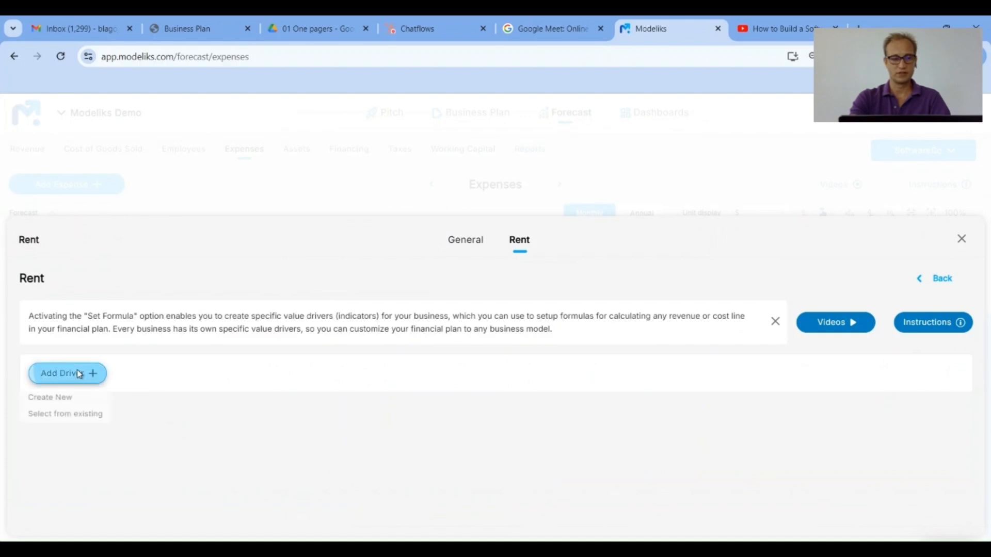
click(59, 418)
click(154, 367)
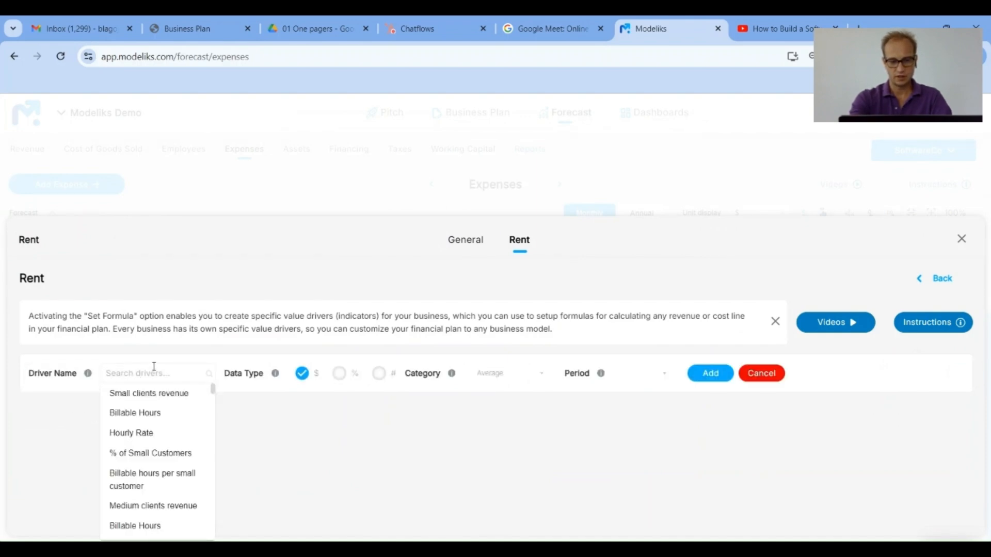
text(total)
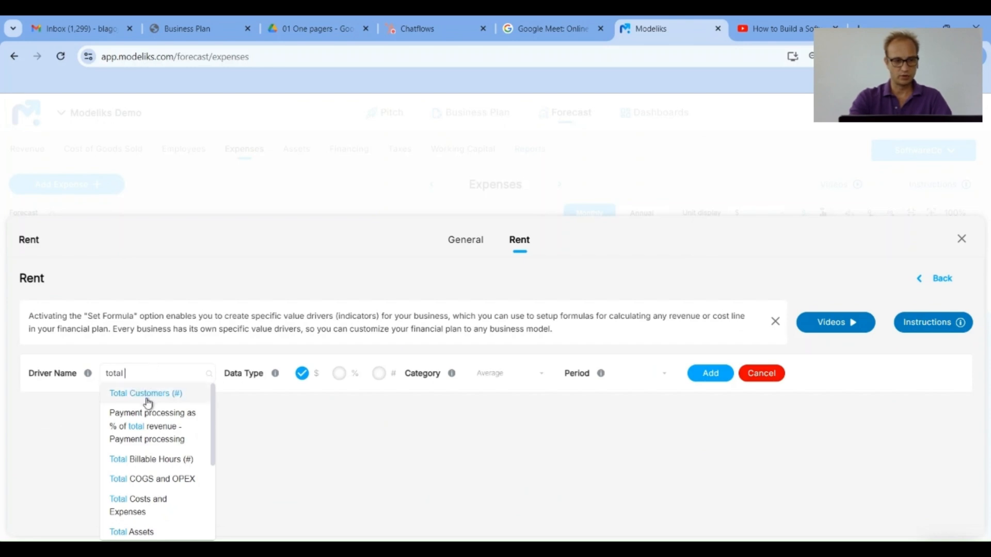
scroll(149, 459, down, 2)
scroll(148, 458, down, 2)
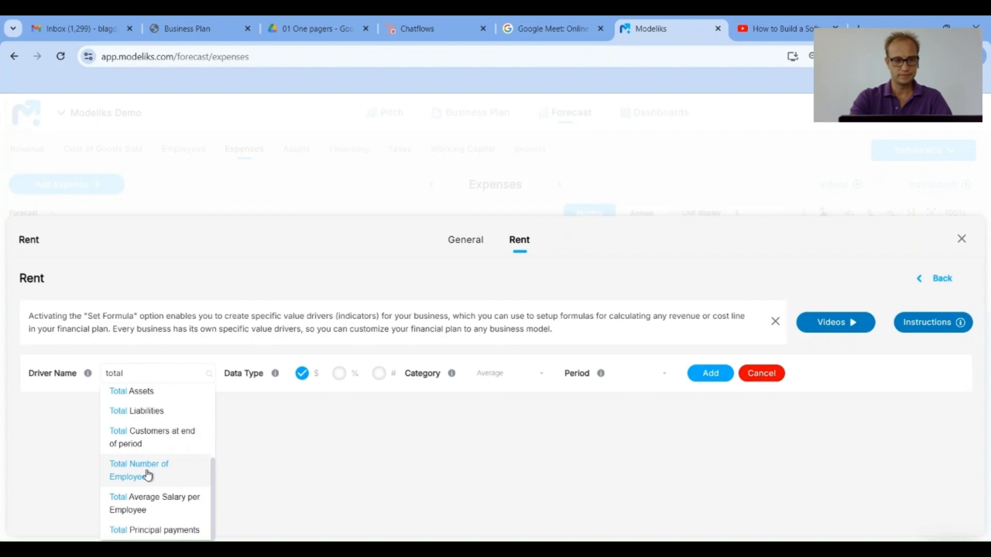
click(148, 475)
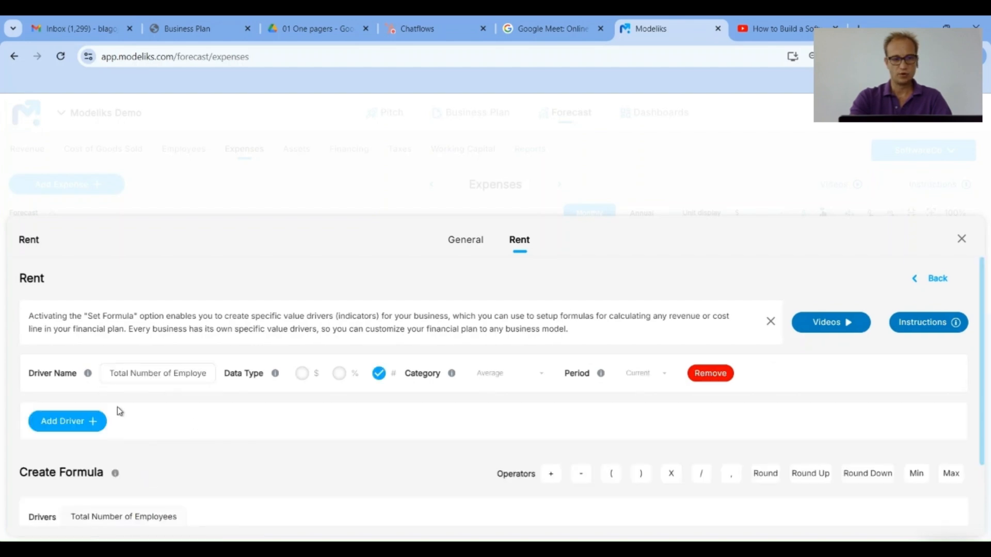
Create a new driver named "rent per employee" with data type $, category Sum and period Current
click(53, 431)
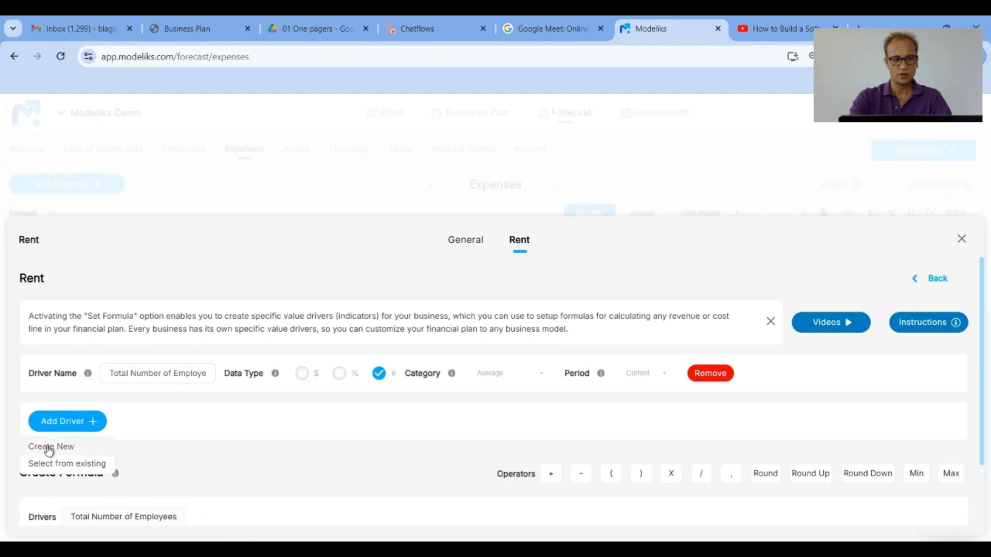
click(49, 447)
click(123, 420)
text(rent per employee)
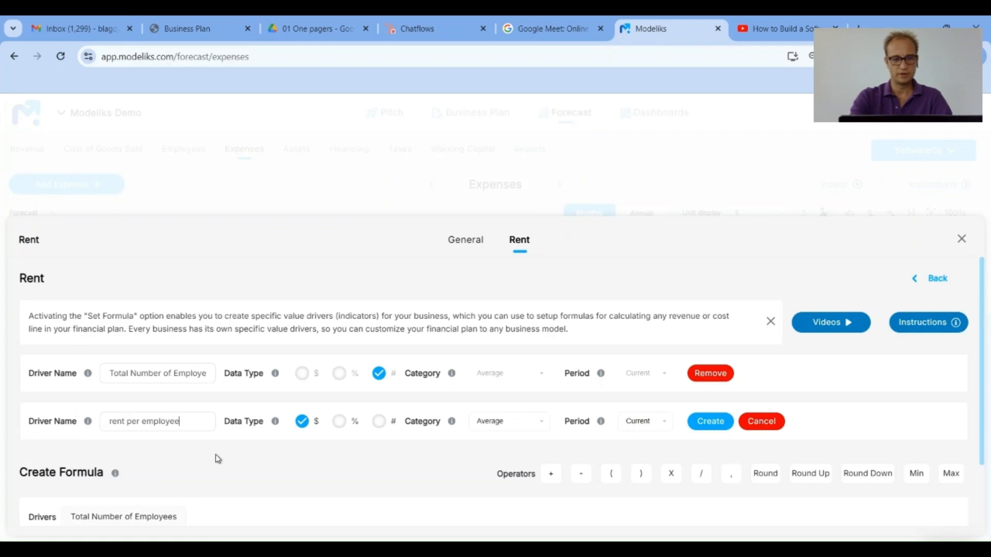
scroll(218, 458, down, 2)
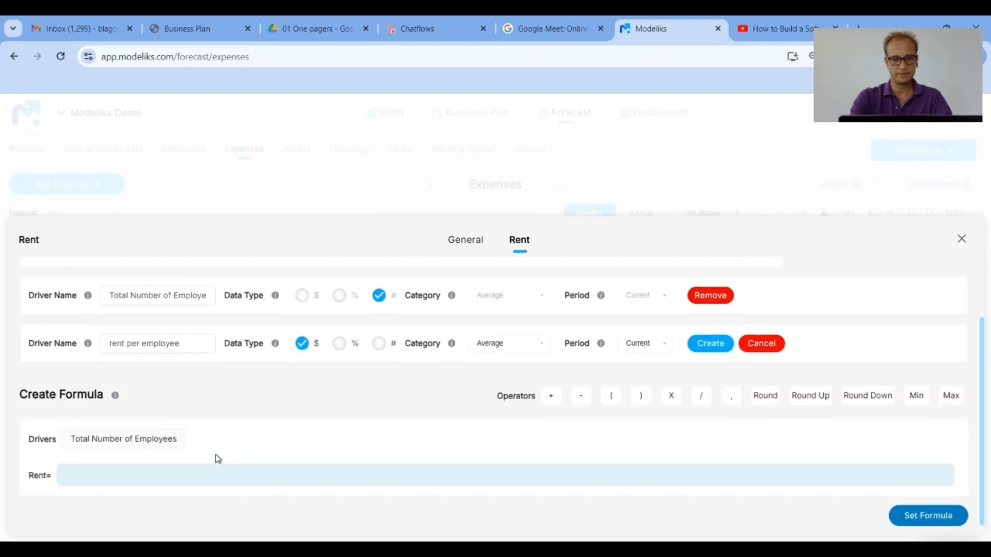
click(711, 343)
click(527, 345)
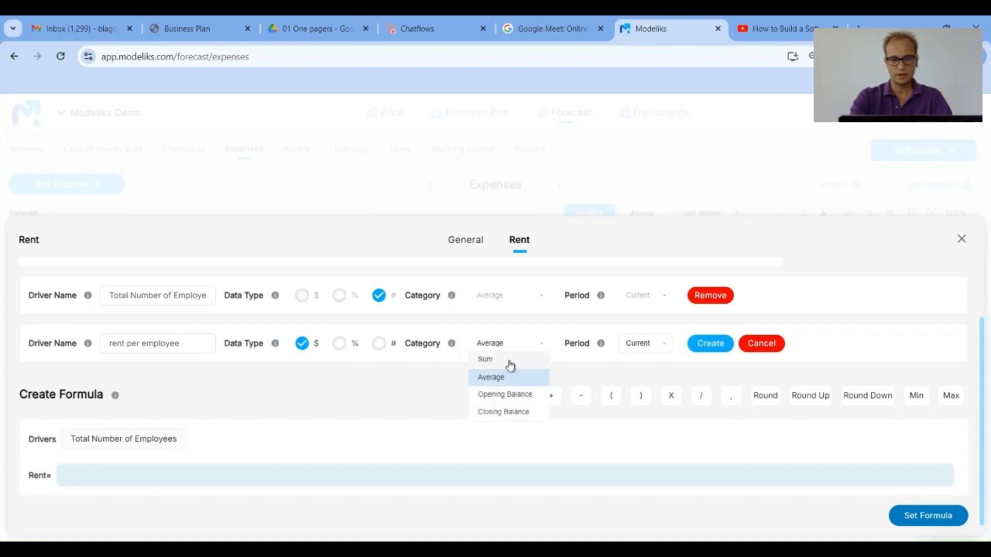
click(482, 367)
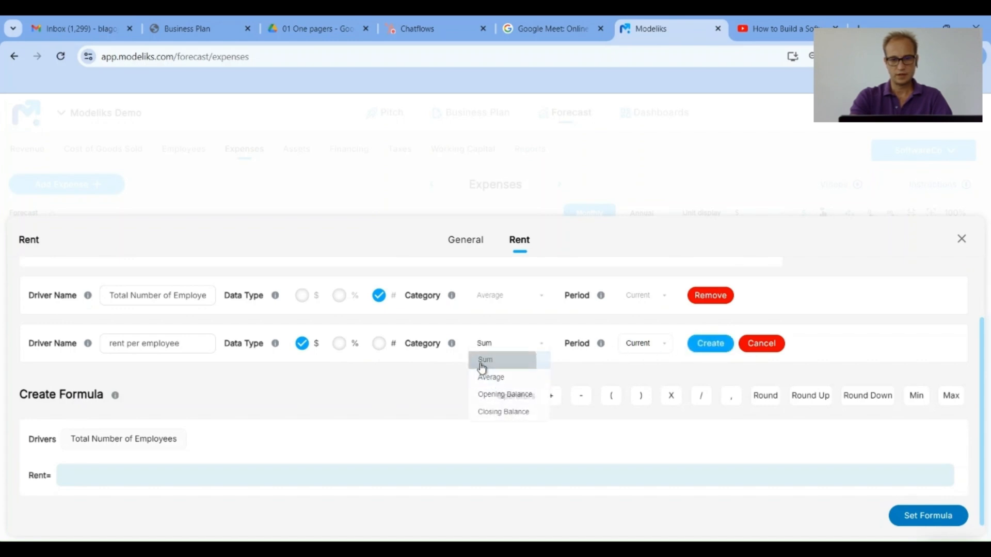
click(710, 344)
Set the Rent formula to Total Number of Employees multiplied by rent per employee
scroll(268, 443, down, 1)
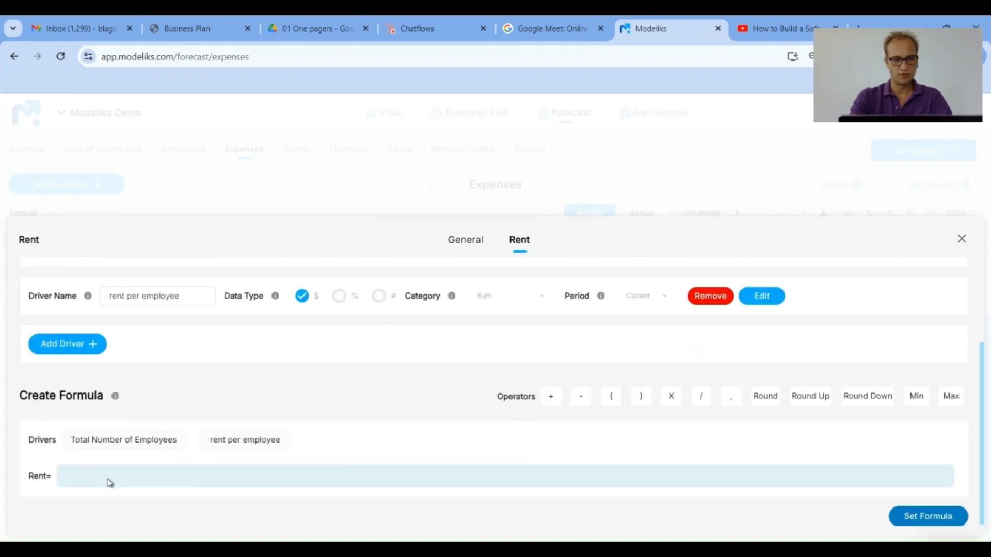
click(113, 440)
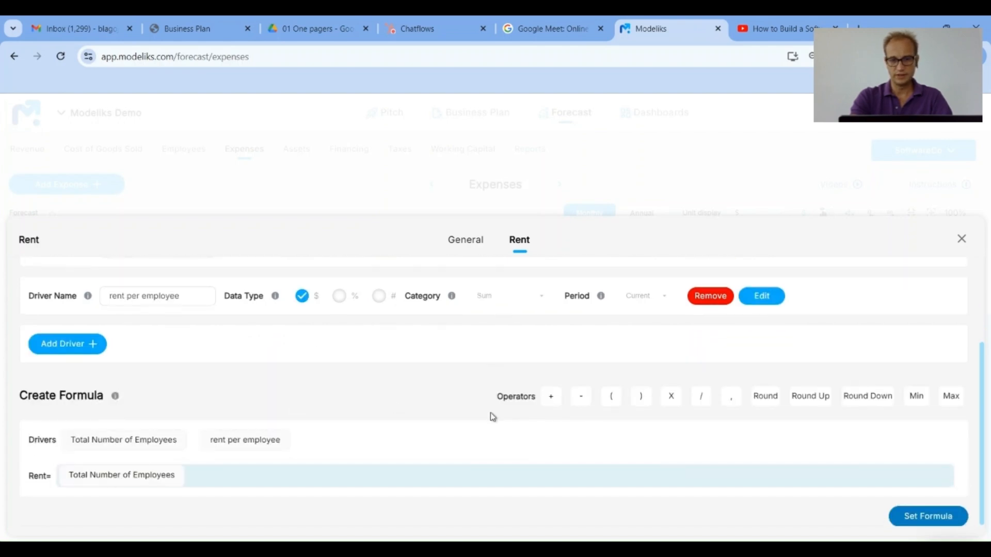
click(672, 397)
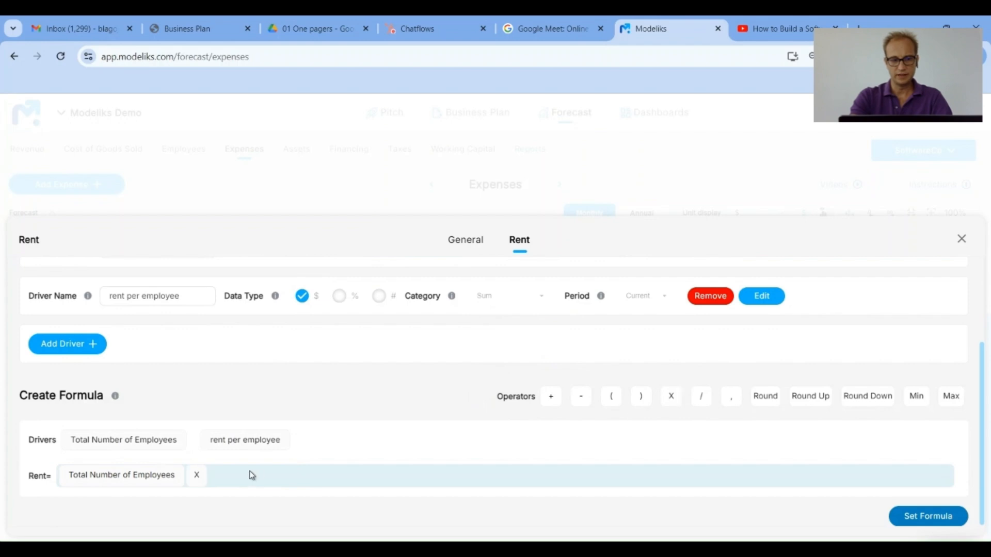
click(239, 447)
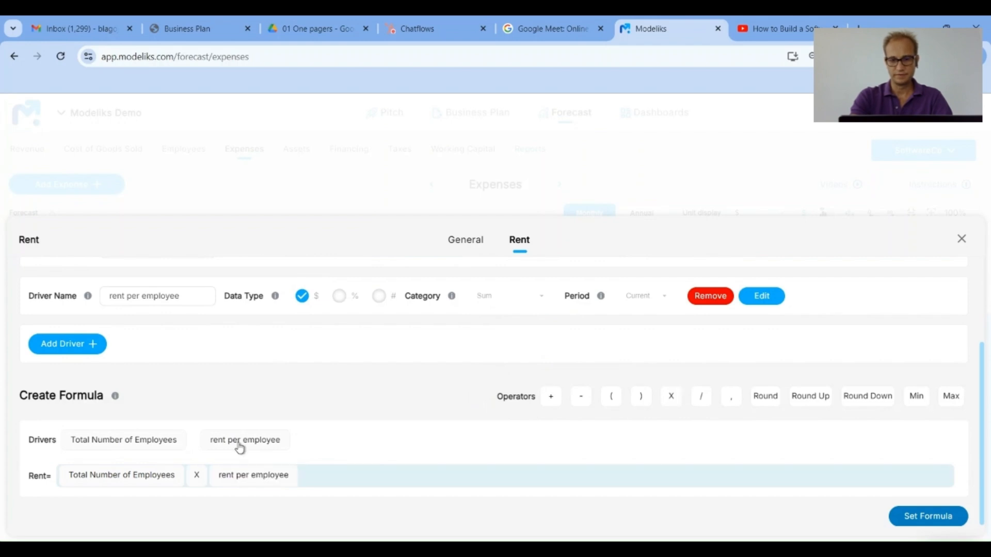
click(929, 521)
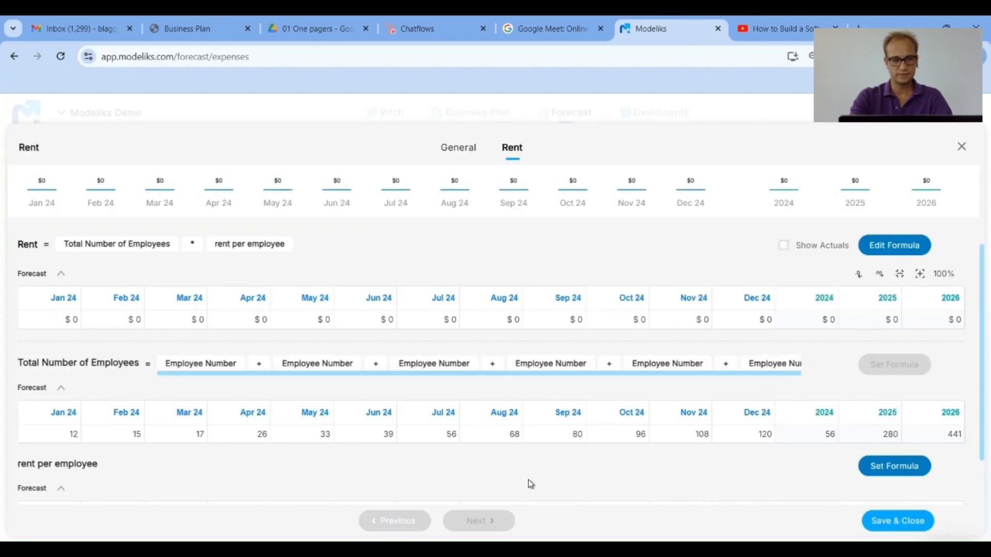
Set the rent per employee to $20 from January 2024 through the last forecast period and save the expense
scroll(299, 467, down, 2)
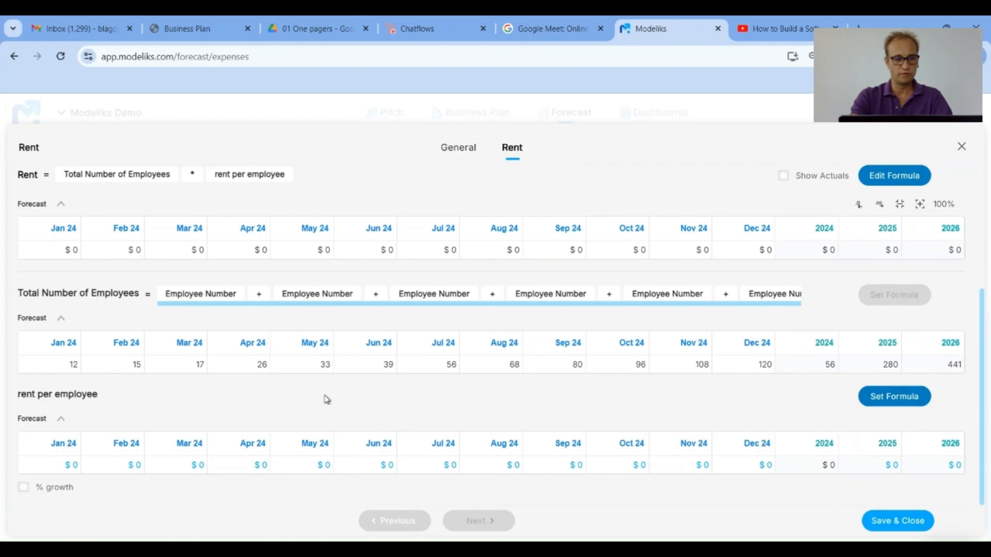
click(69, 469)
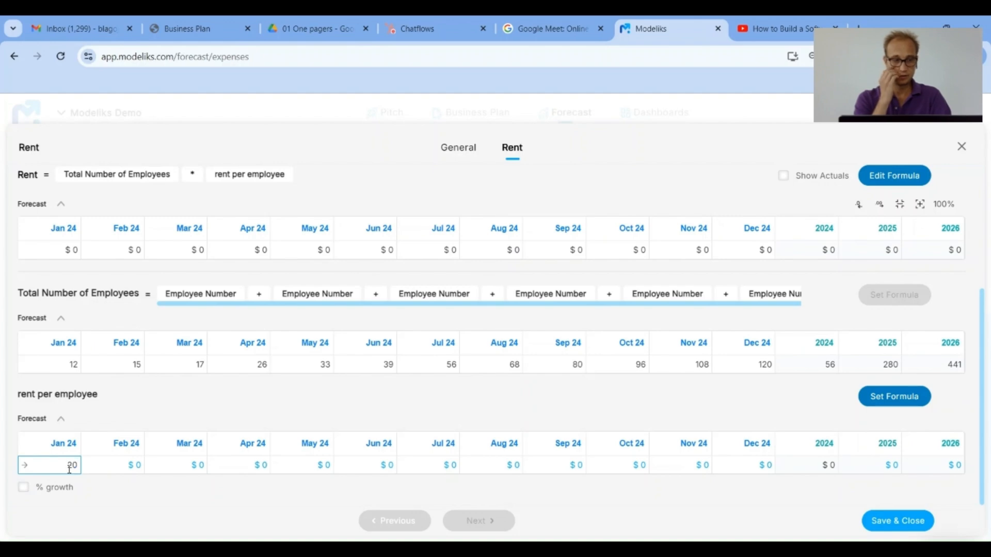
text(20)
key(Tab)
click(27, 466)
click(565, 324)
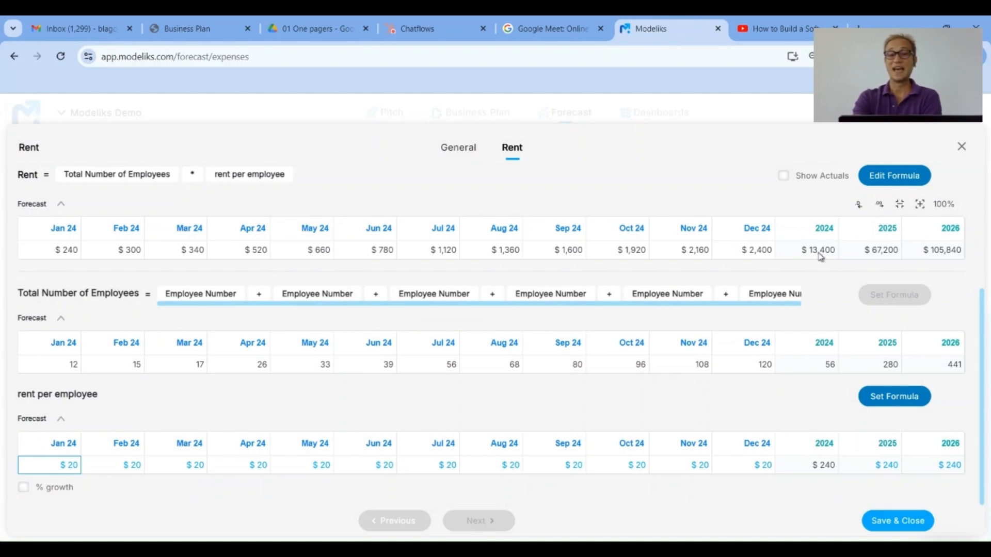
click(886, 519)
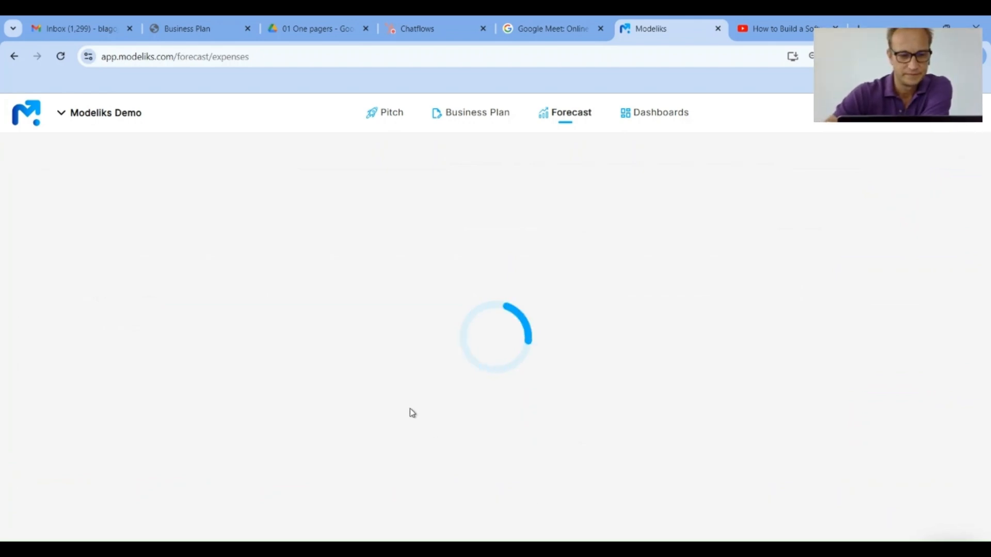
Add an expense named "Other office expenses" with the General and administrative function, entered as a $ value
scroll(250, 392, down, 3)
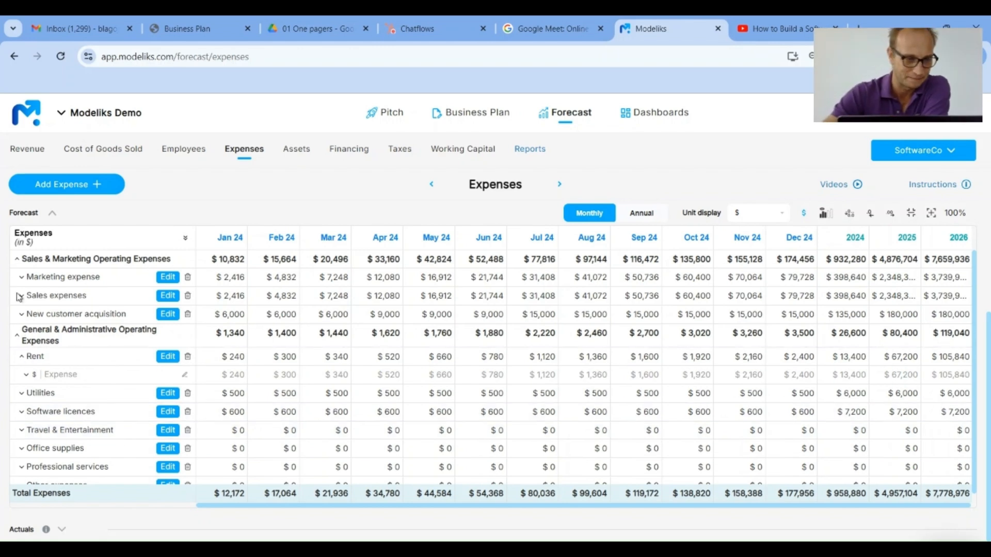
scroll(80, 402, down, 1)
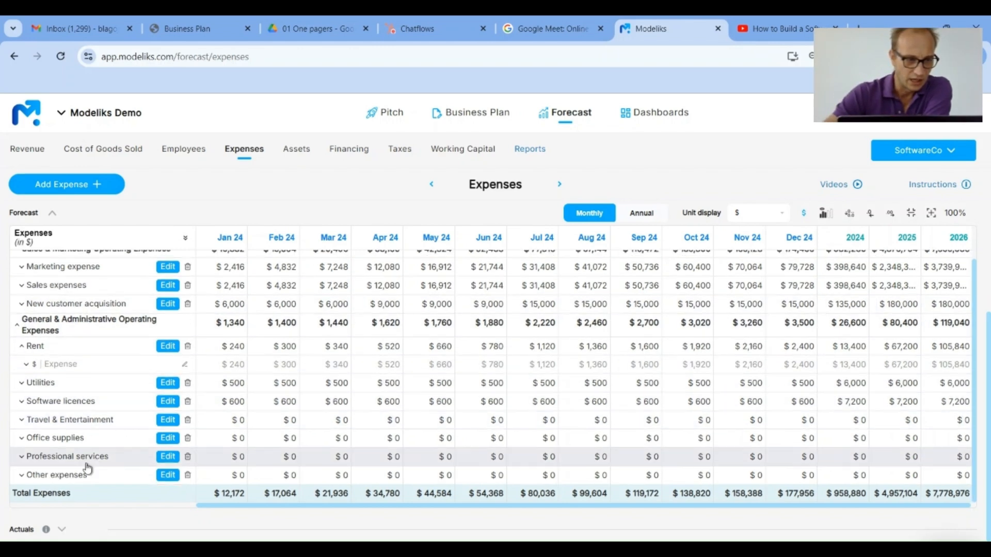
click(122, 472)
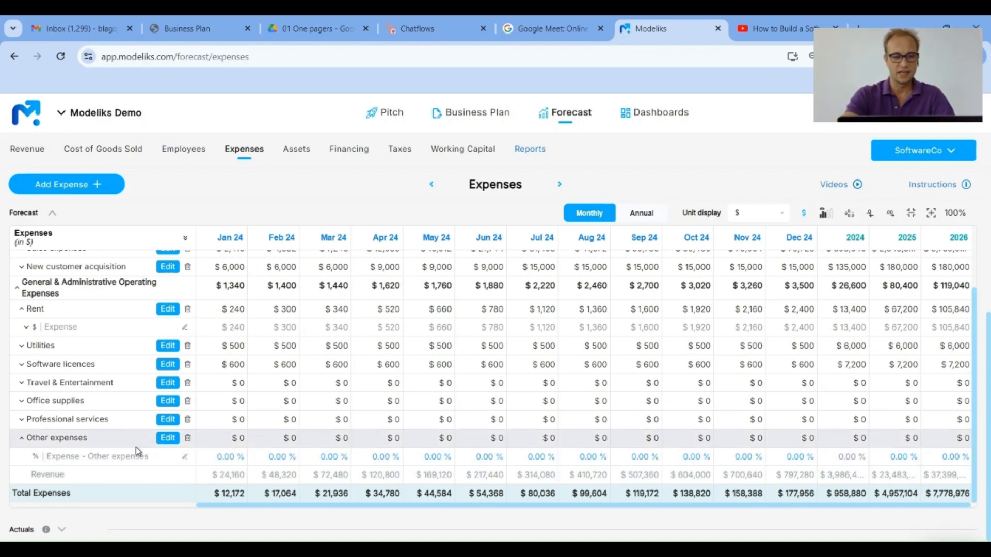
click(192, 439)
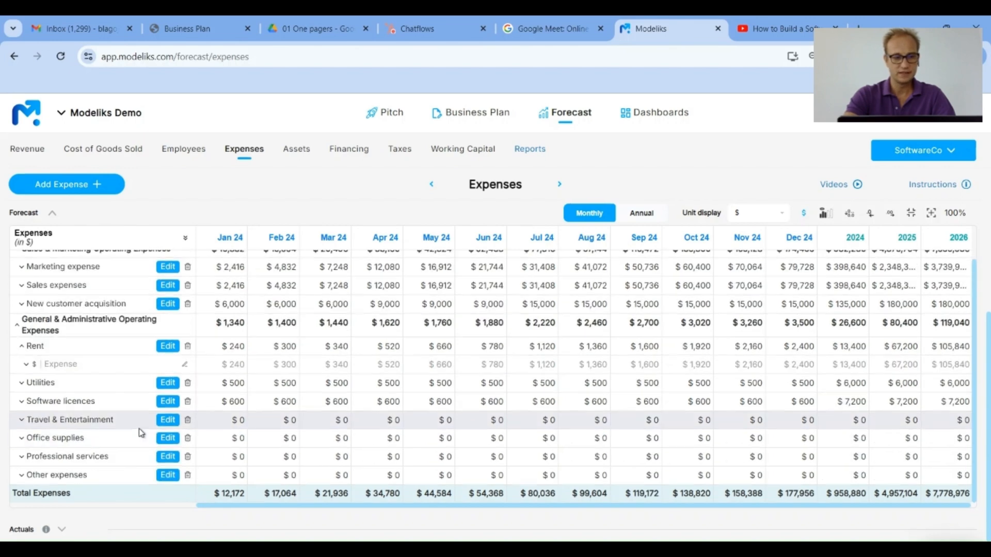
click(53, 193)
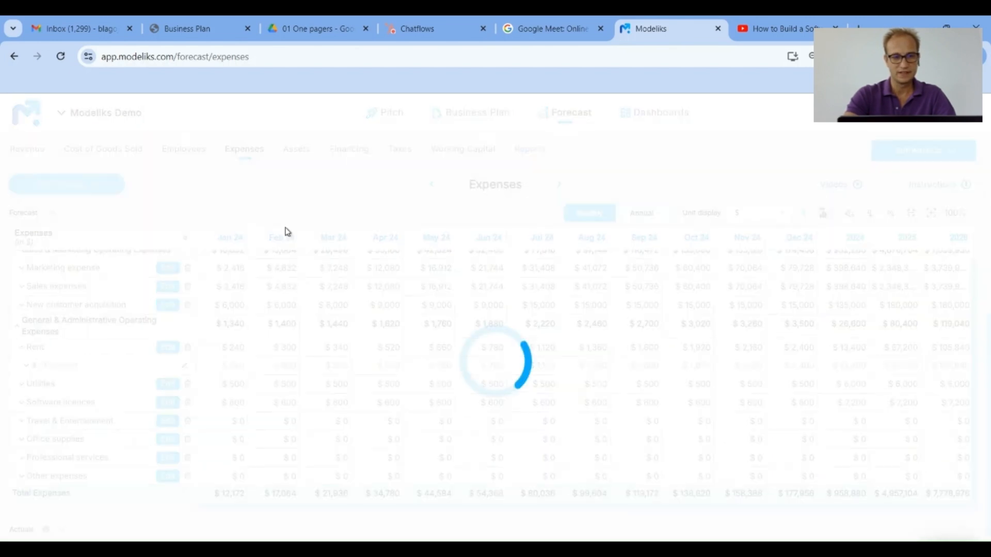
click(373, 237)
text(Ot)
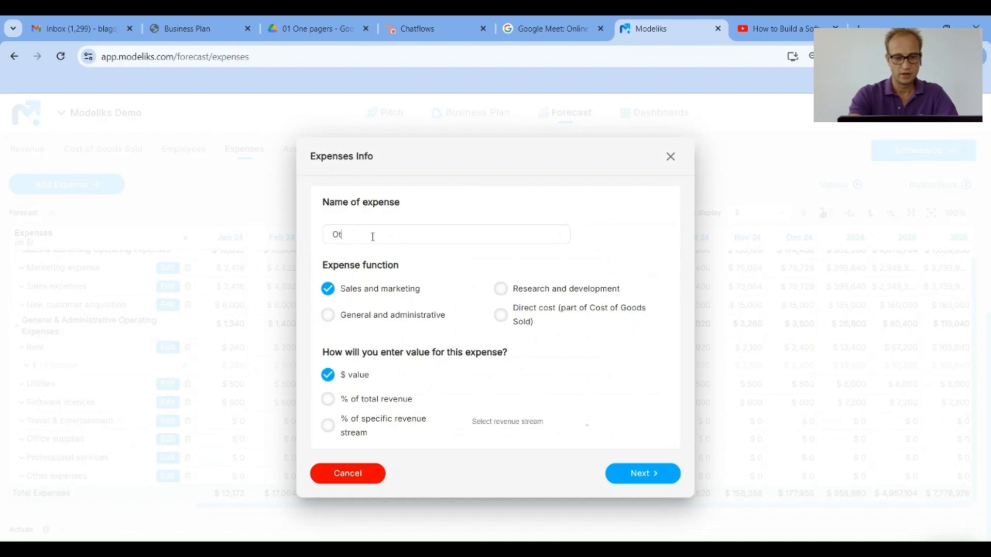
text(her office expenses)
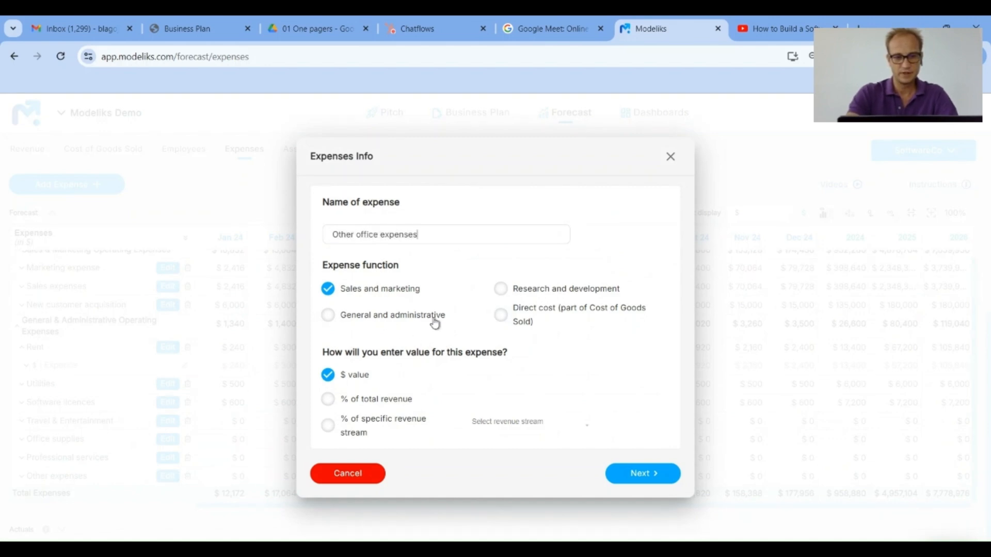
click(347, 319)
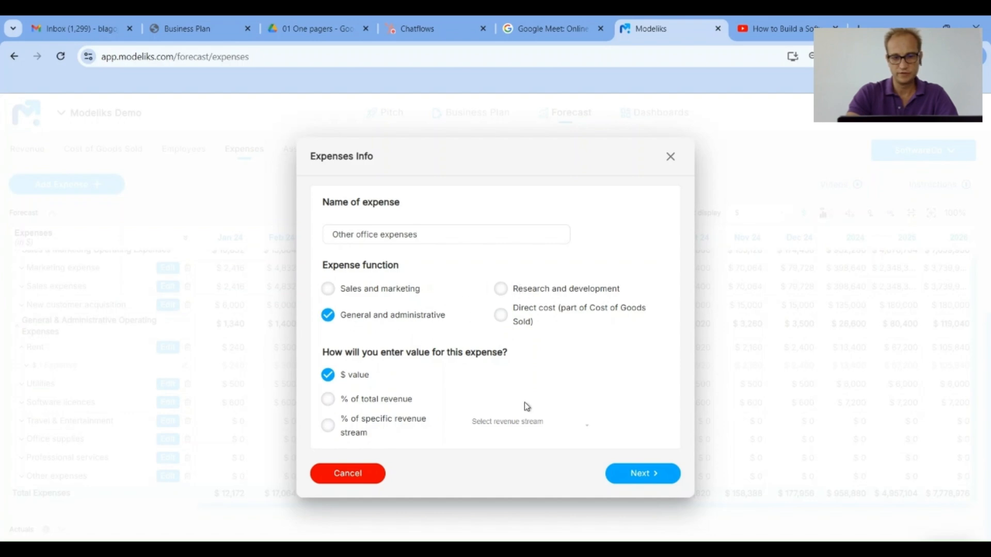
click(636, 478)
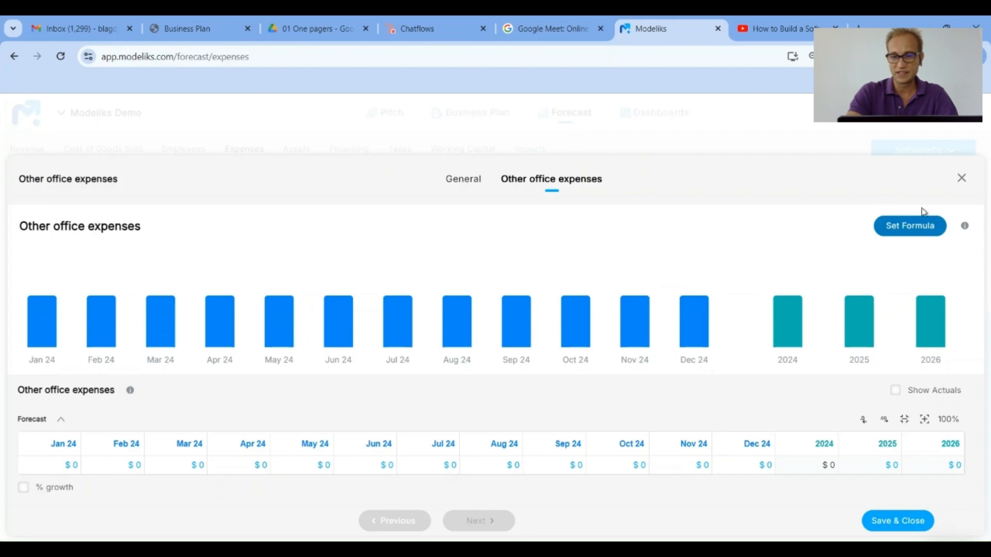
Start a formula for Other office expenses and add the existing driver Total Number of Employees to it
click(926, 226)
click(77, 379)
click(60, 419)
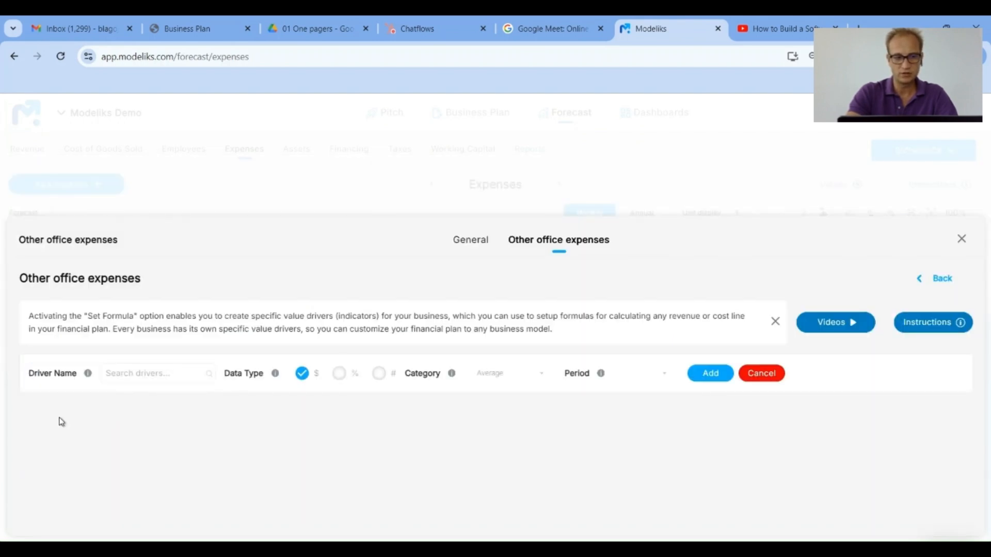
click(136, 380)
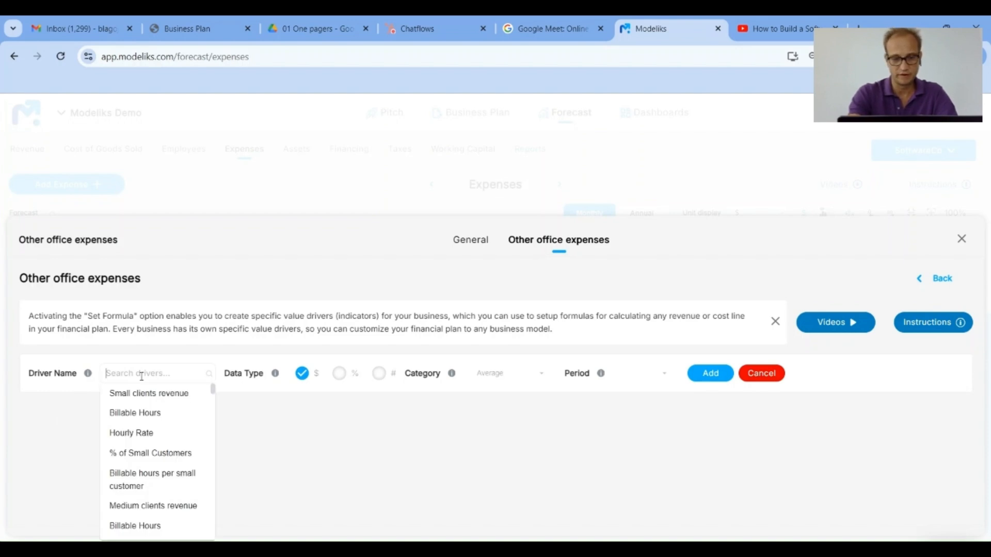
text(total)
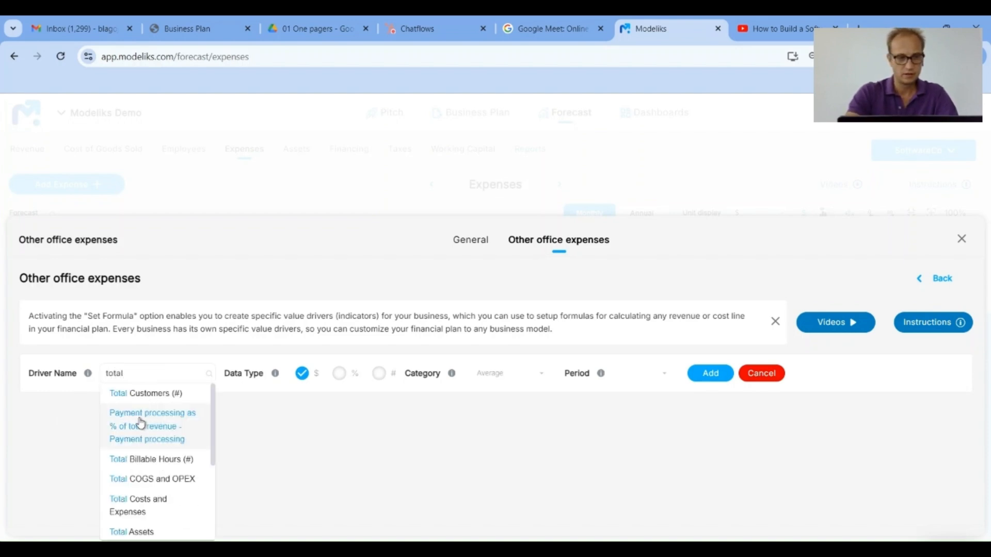
scroll(144, 500, down, 3)
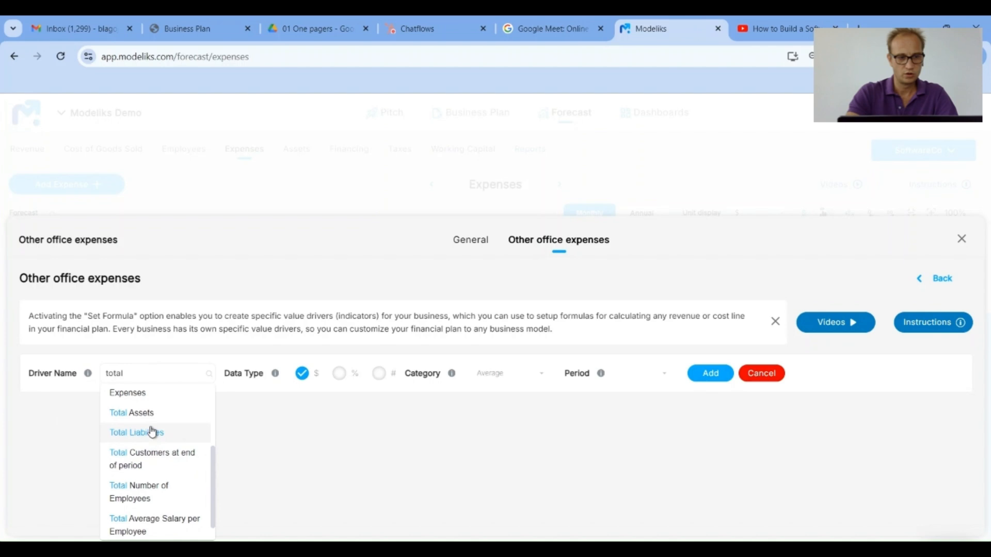
click(155, 494)
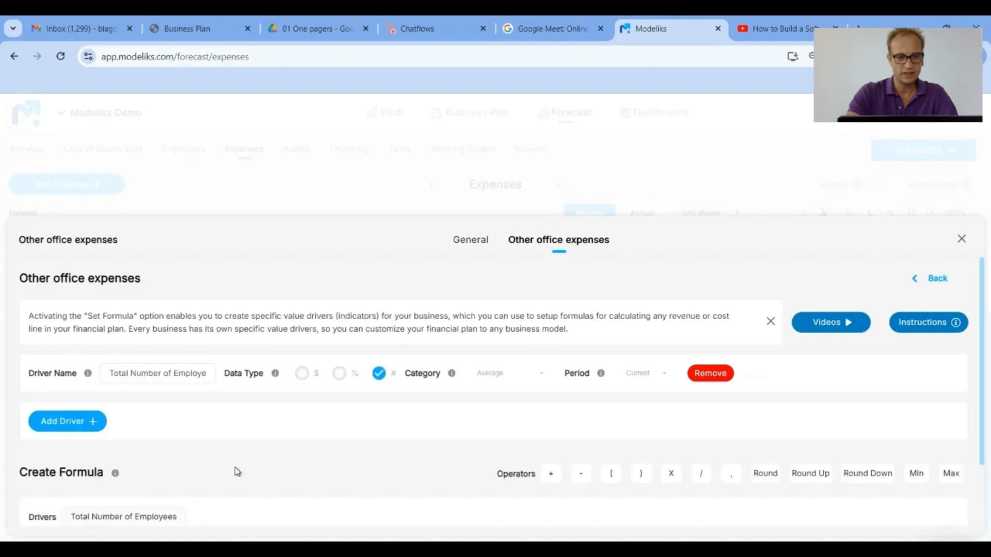
Create a new driver named "Office expense per employee" with data type $, category Sum and period Current
scroll(238, 463, down, 2)
click(63, 344)
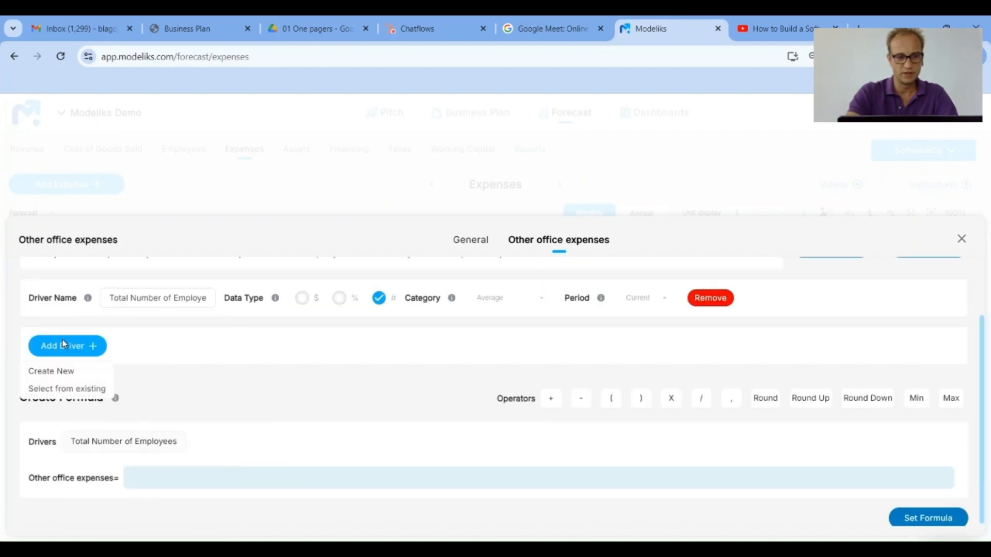
click(60, 372)
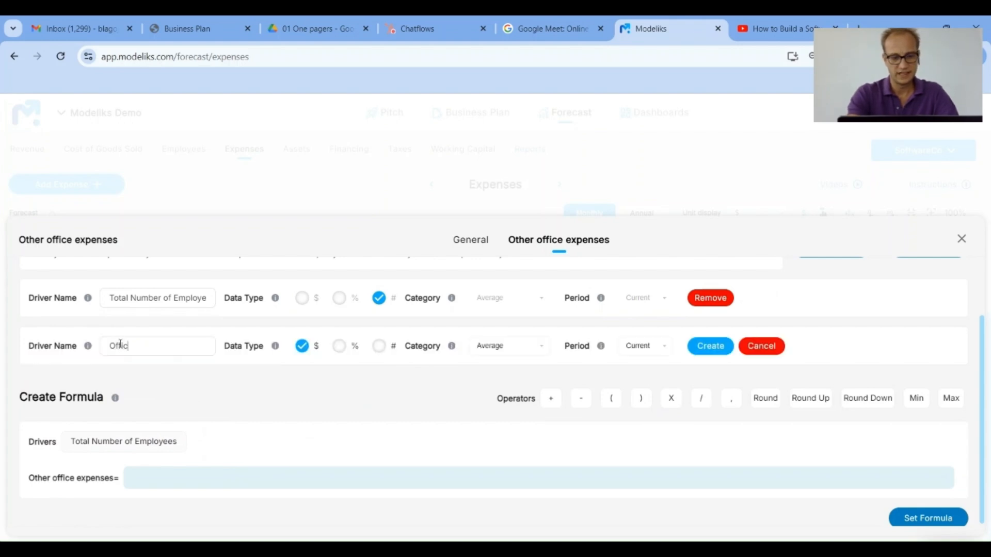
text(Office expense per employe)
text(e expense per employee)
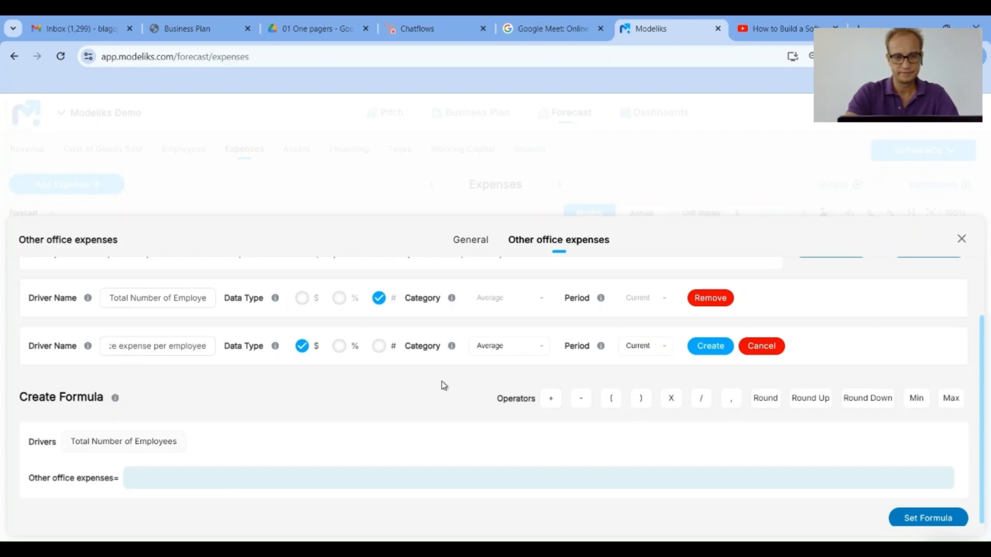
click(529, 351)
click(502, 361)
click(710, 346)
Set the Other office expenses formula to Total Number of Employees multiplied by Office expense per employee
scroll(210, 473, down, 1)
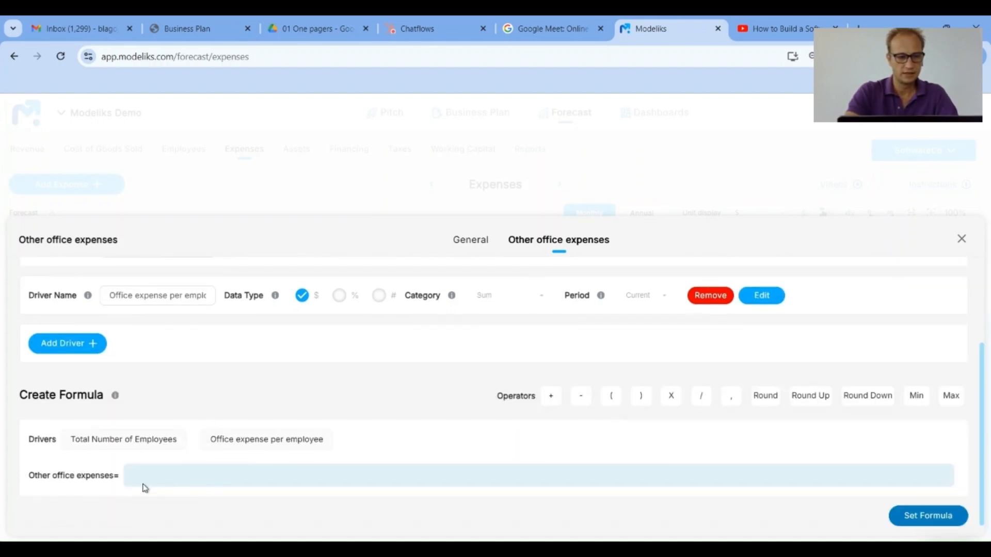
click(119, 443)
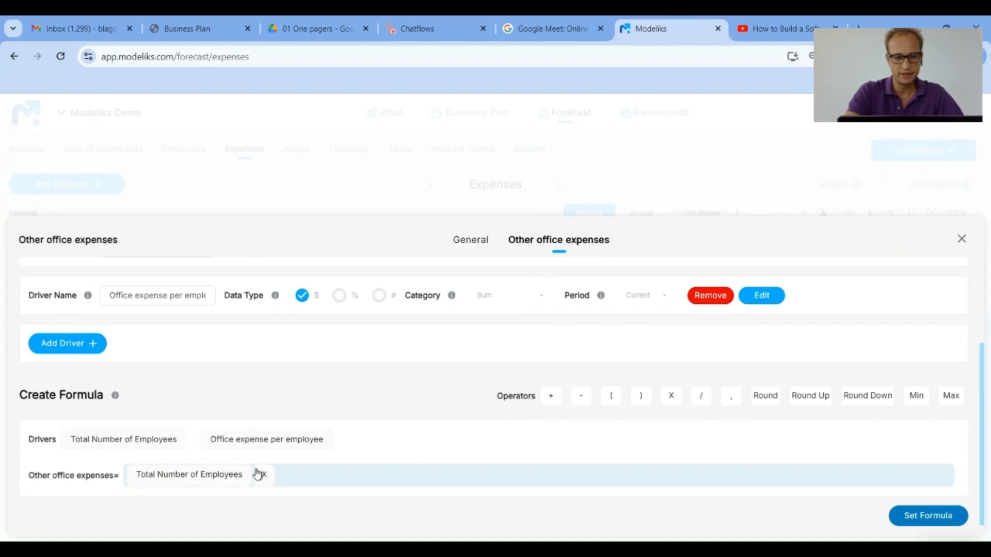
click(231, 440)
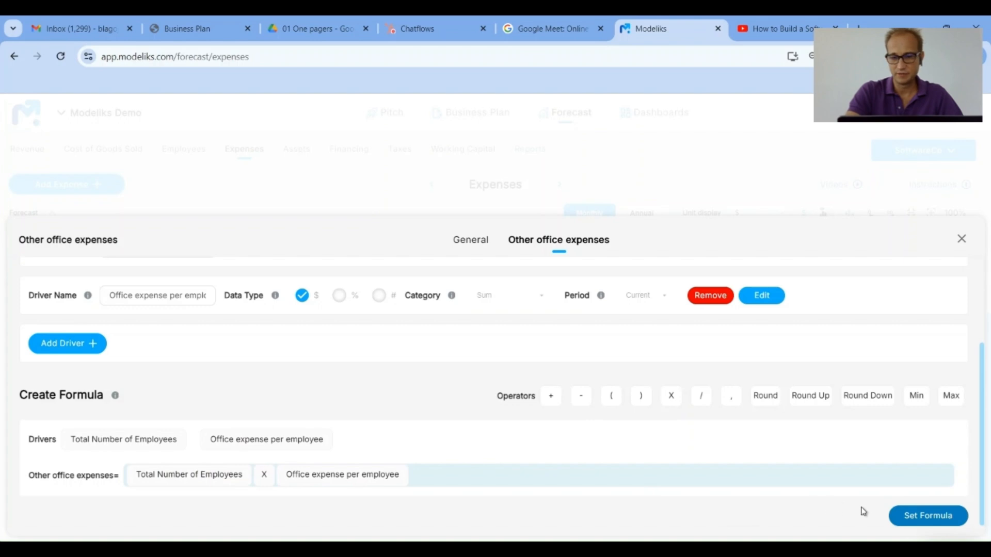
click(908, 516)
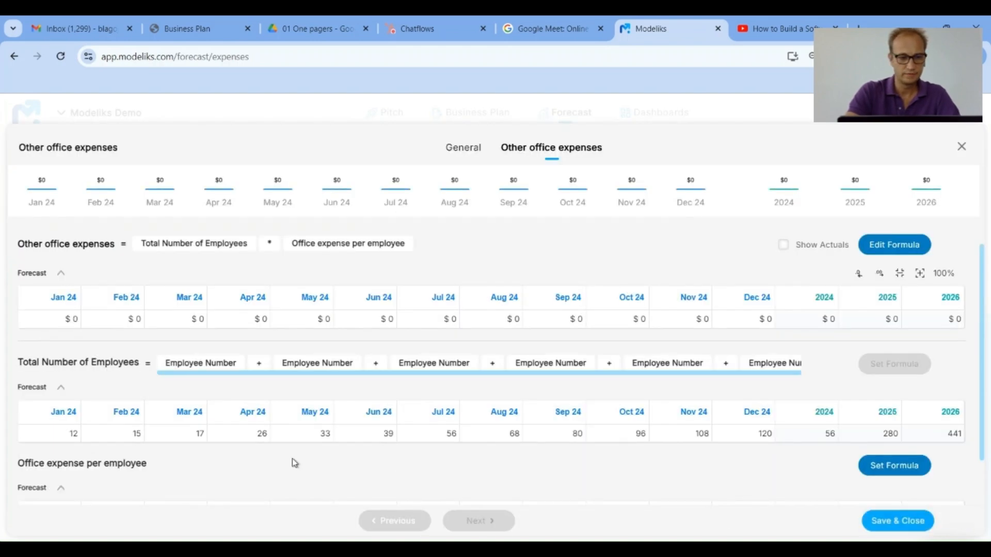
Set the office expense per employee to $100 per month from January 2024 through the last forecast period and save the expense
scroll(292, 458, down, 2)
click(62, 466)
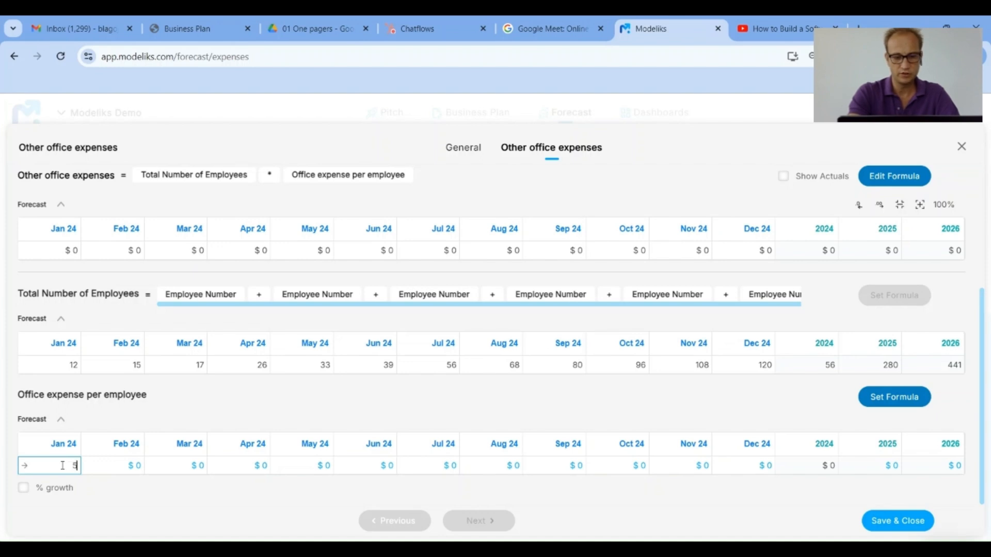
key(Tab)
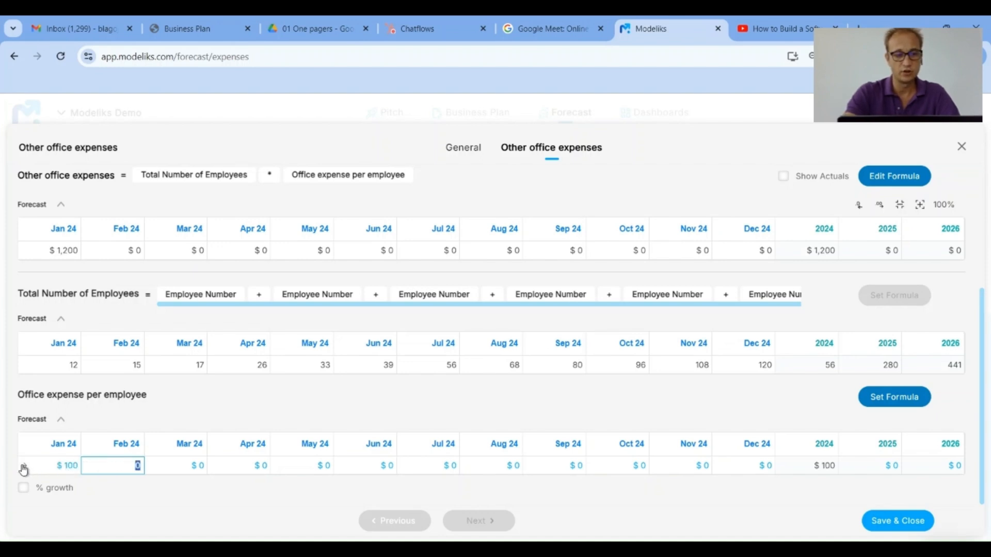
click(23, 469)
click(536, 328)
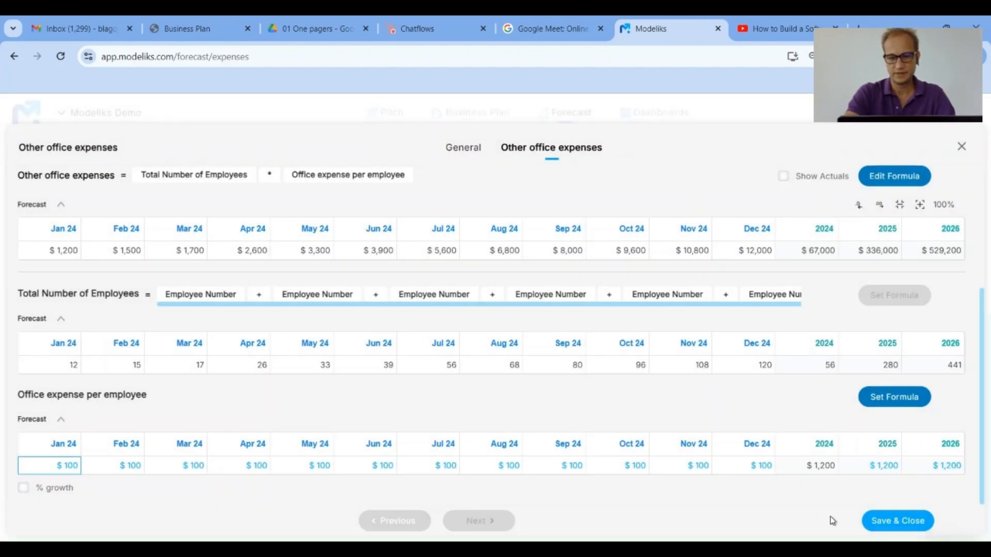
click(884, 520)
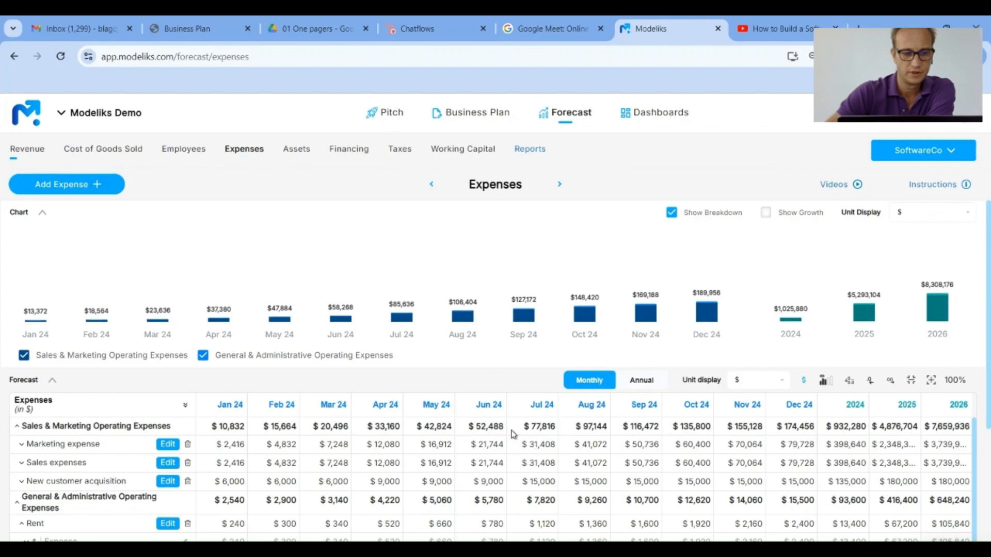
Open the forecast values of the Travel & Entertainment expense for editing, keeping its general and administrative function
scroll(154, 447, down, 1)
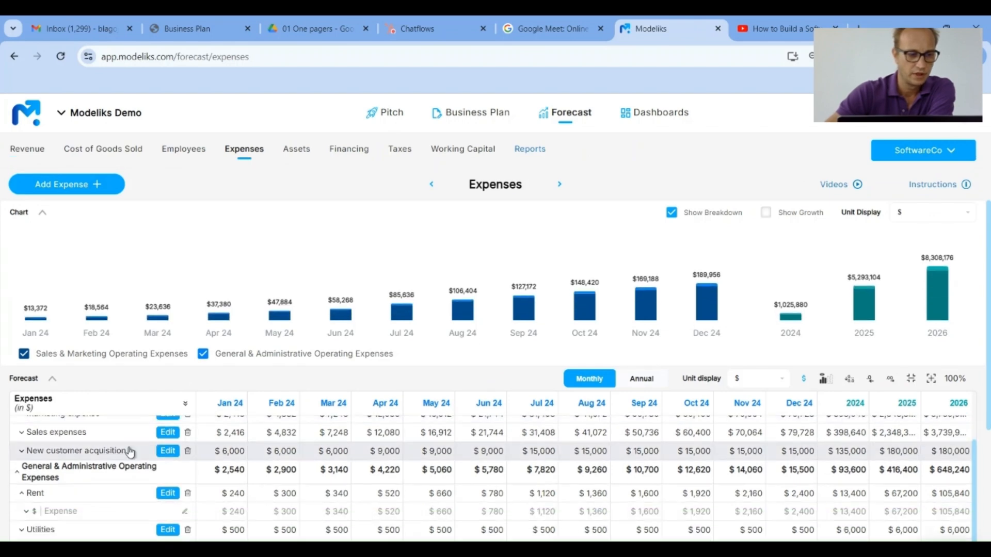
scroll(130, 454, down, 3)
scroll(131, 473, down, 1)
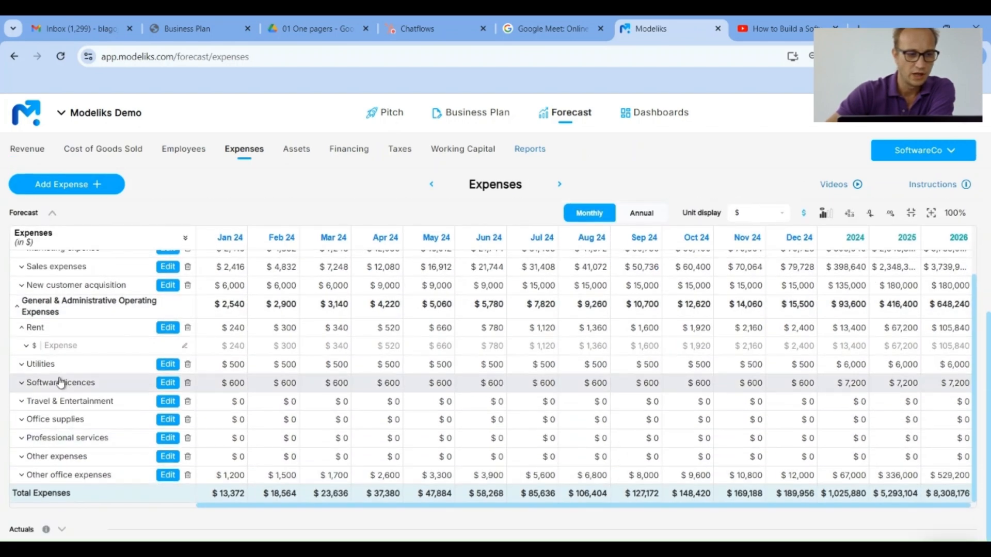
click(85, 401)
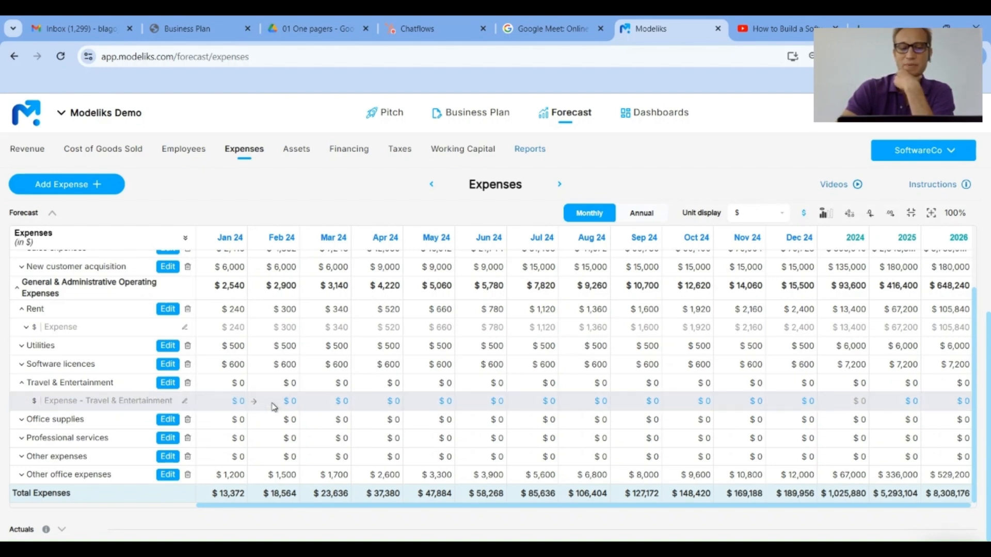
click(167, 383)
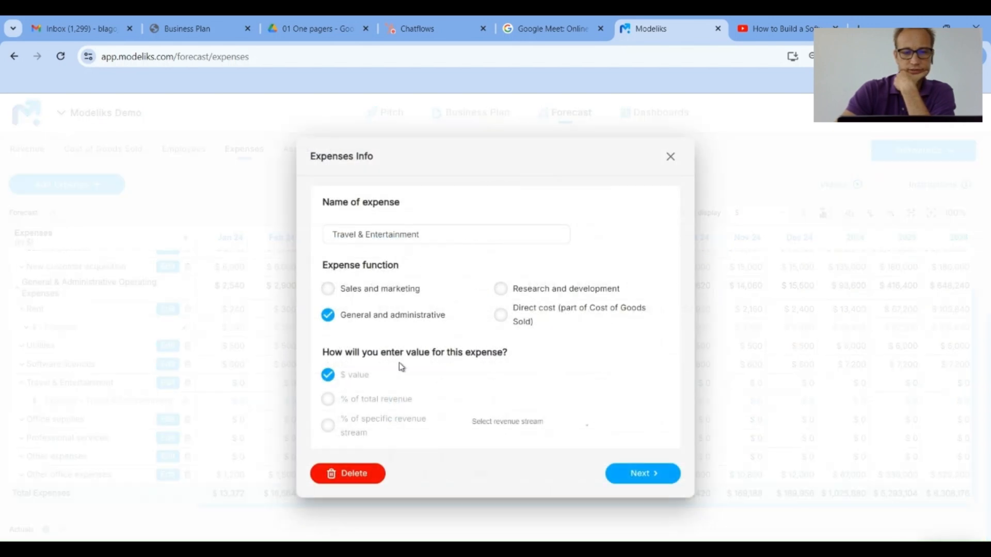
click(640, 474)
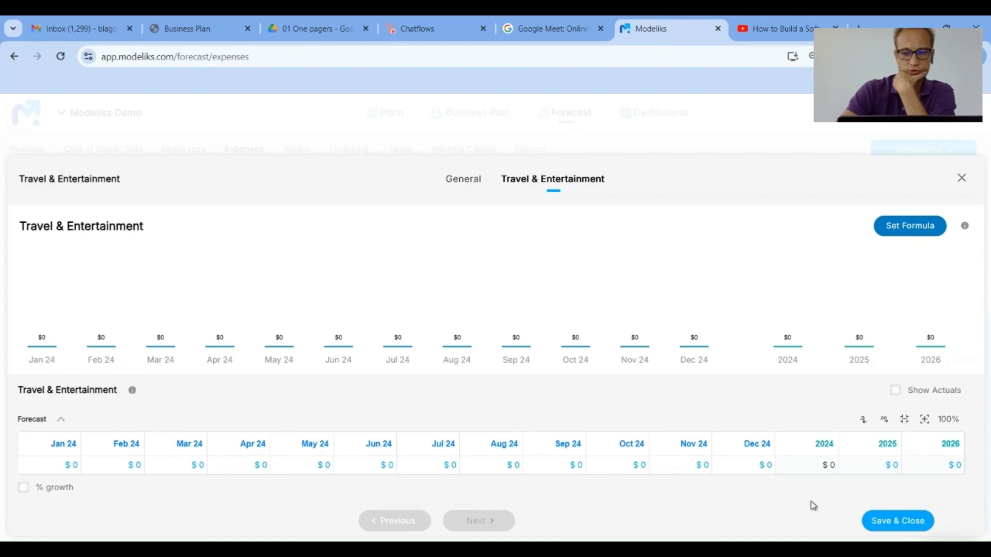
click(880, 522)
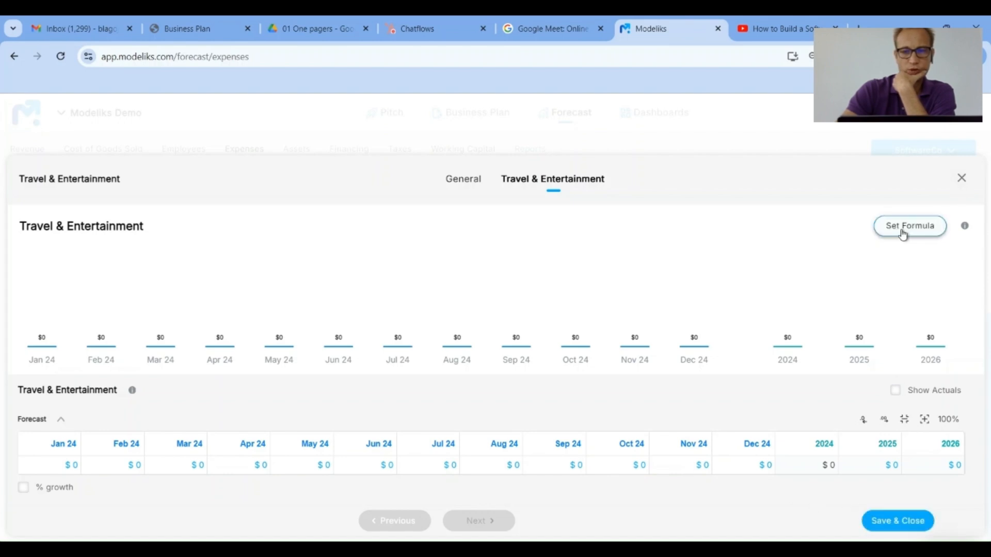
click(904, 228)
click(80, 372)
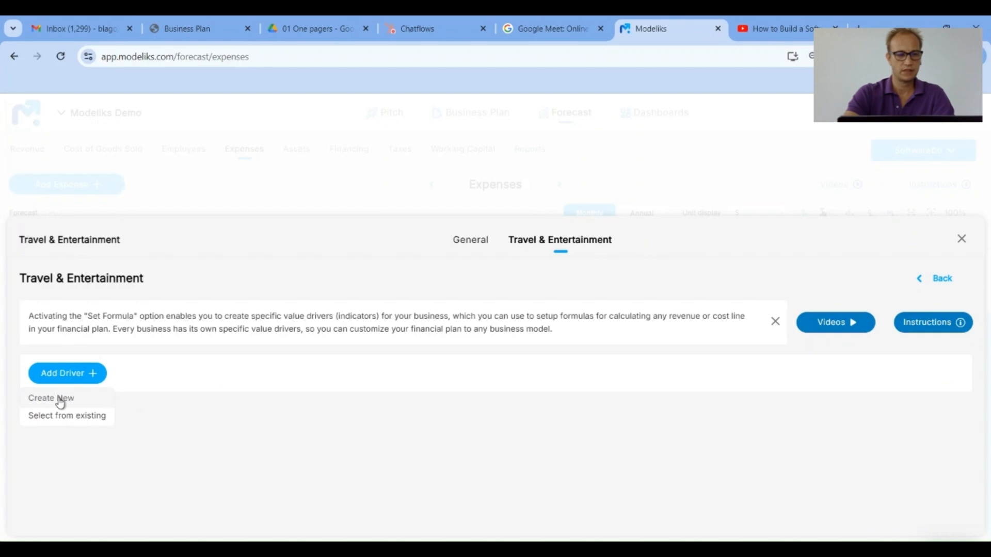
click(66, 418)
click(138, 375)
text(re)
text(ve)
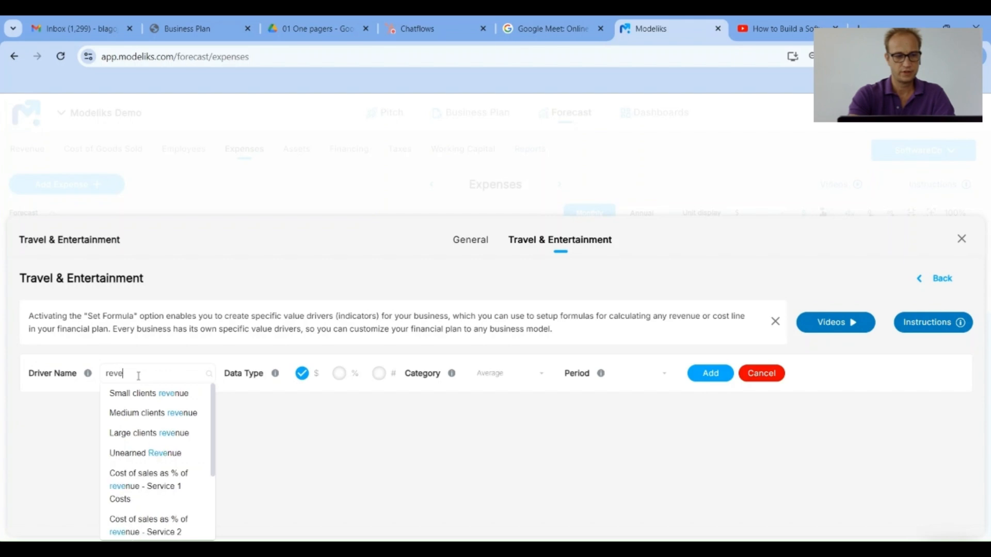
key(BackSpace)
key(BackSpace)
key(BackSpace)
key(BackSpace)
text(tot)
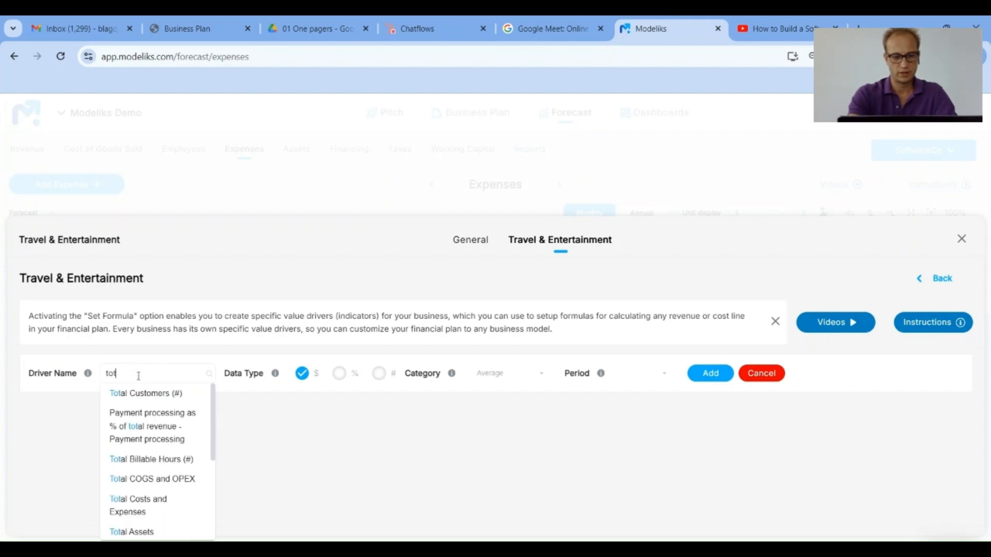
text(al rev)
key(ctrl+shift+Left)
key(ctrl+shift+Left)
text(reven)
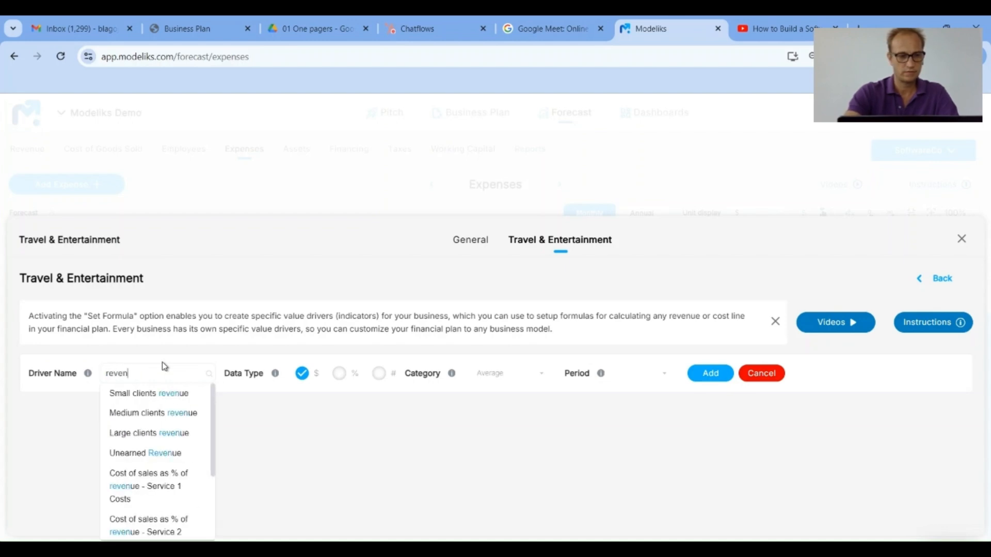
scroll(157, 471, down, 3)
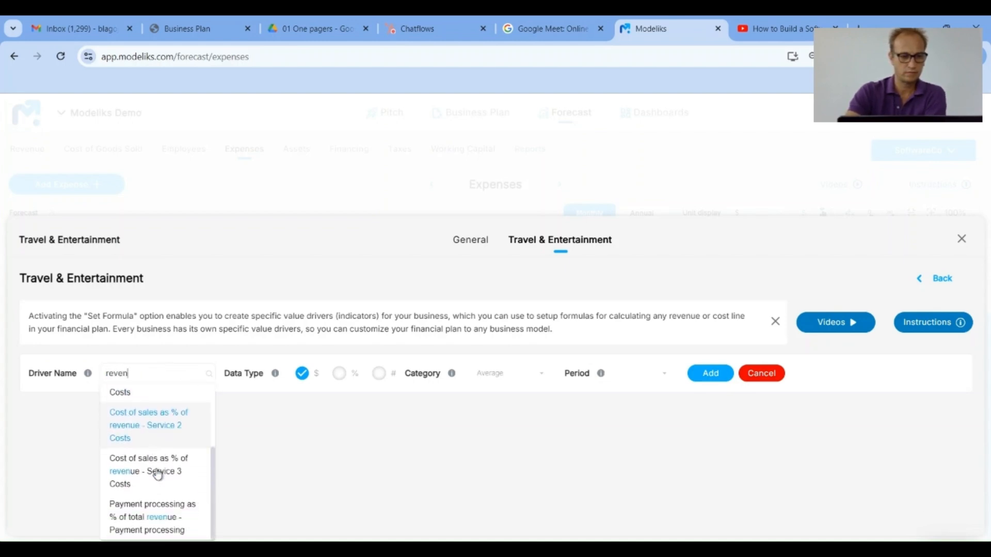
scroll(157, 472, up, 4)
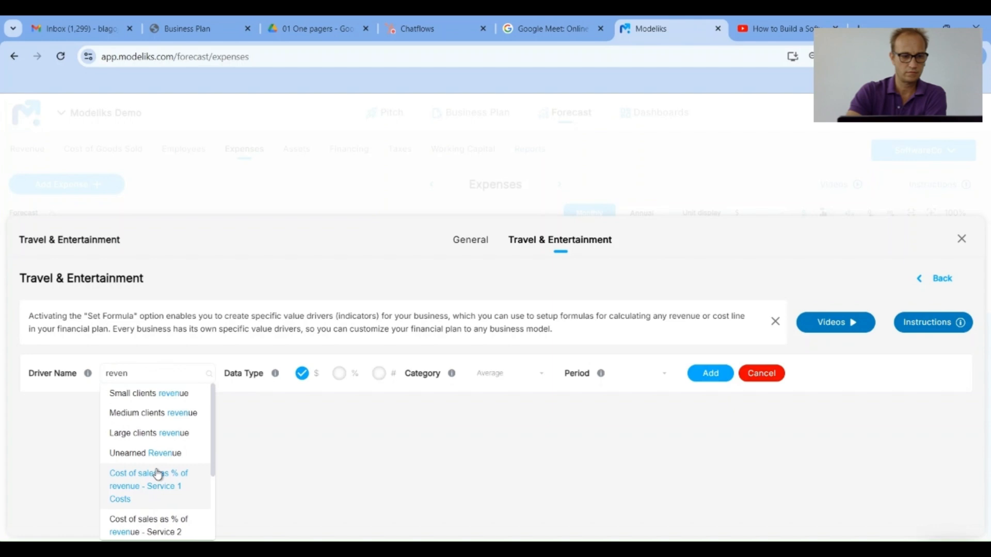
scroll(158, 474, down, 3)
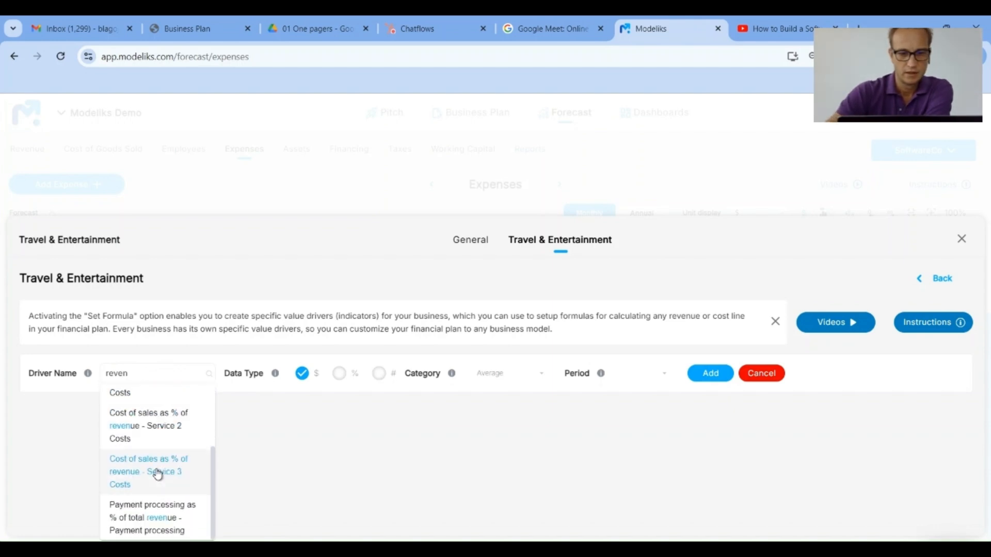
click(961, 243)
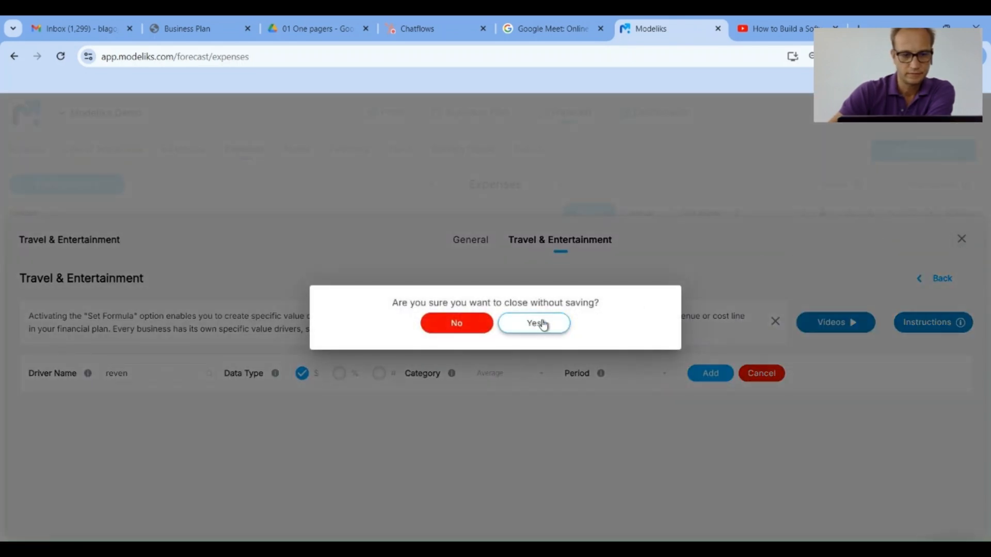
click(543, 324)
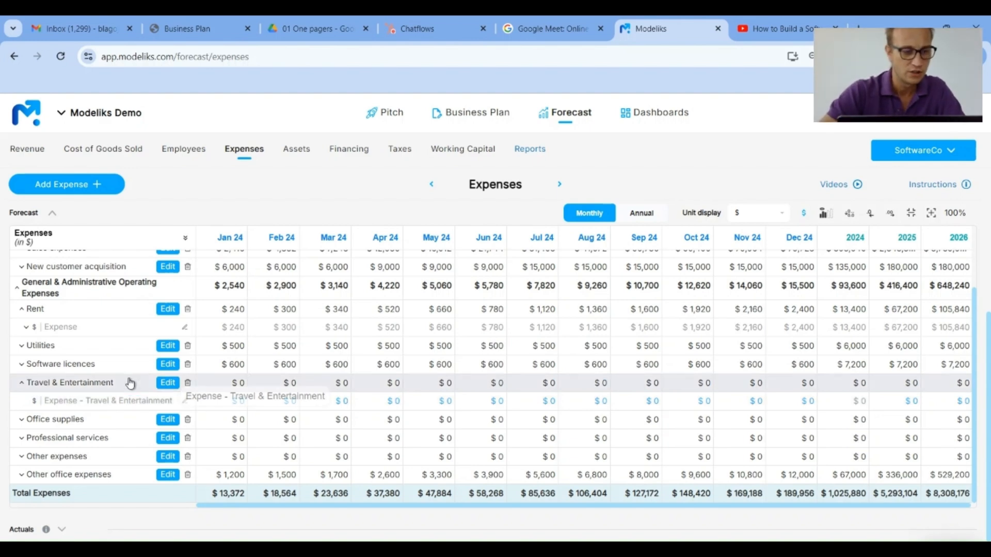
Delete the Travel & Entertainment expense and add a new general and administrative expense named Travel
click(188, 383)
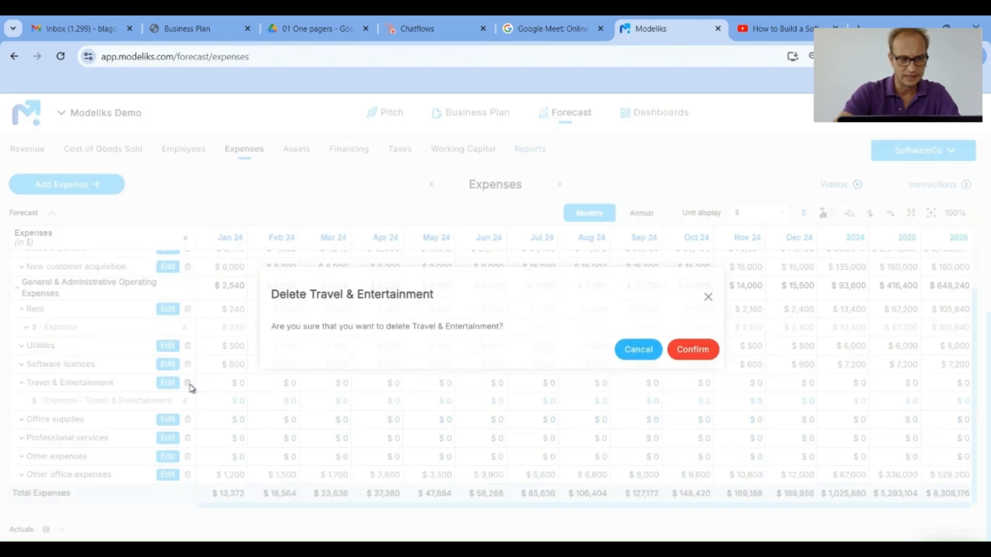
click(695, 351)
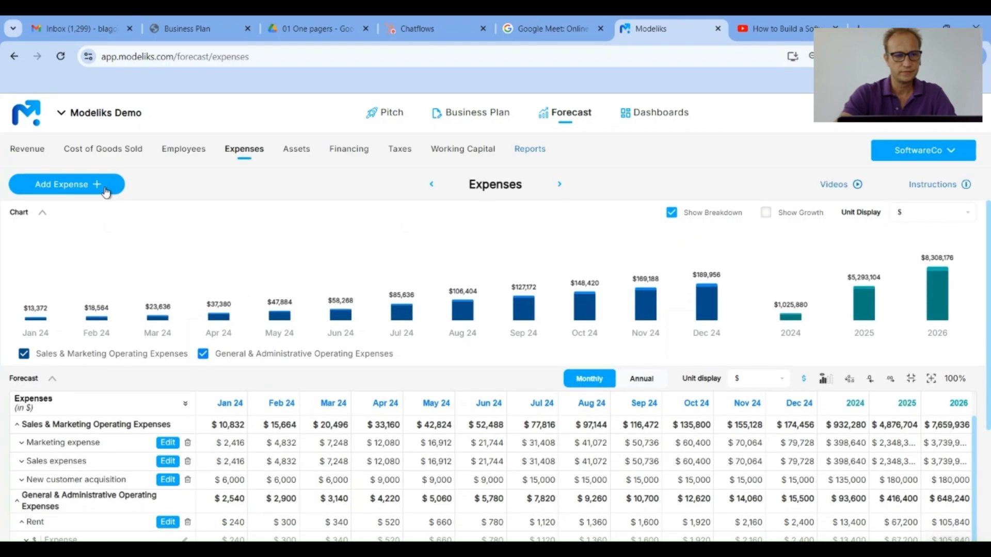
click(79, 184)
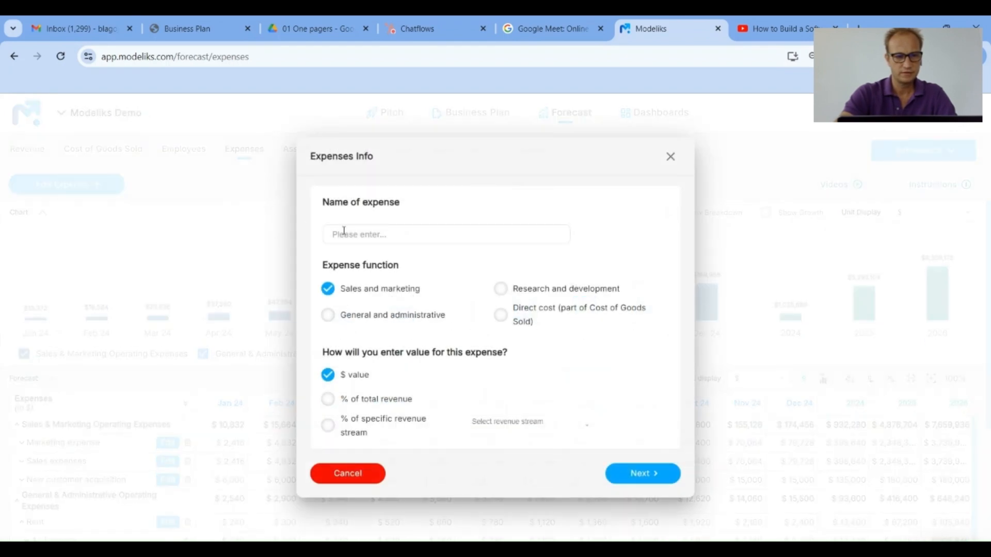
text(Trave)
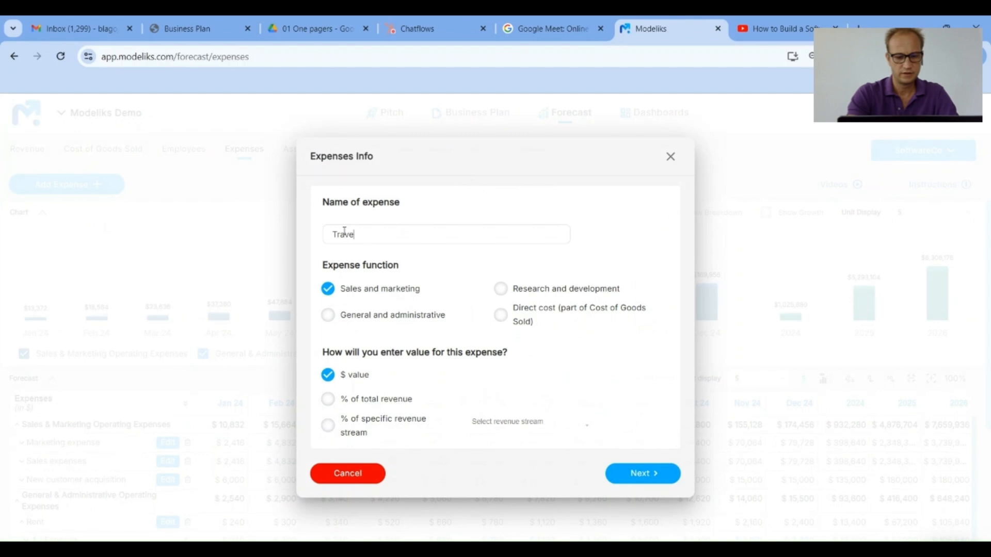
text(l and E)
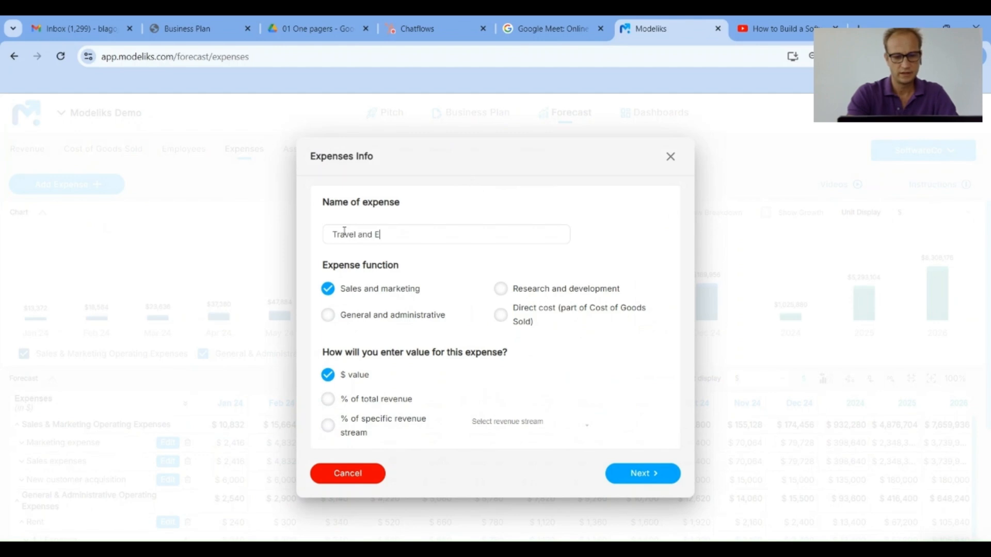
key(BackSpace)
key(BackSpace)
key(BackSpace)
key(BackSpace)
key(BackSpace)
key(BackSpace)
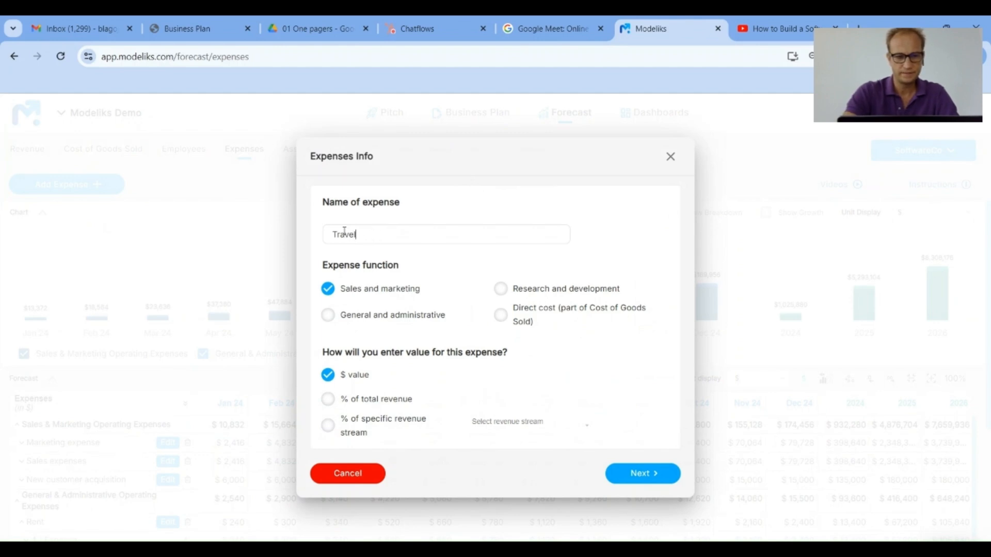
click(362, 316)
click(631, 476)
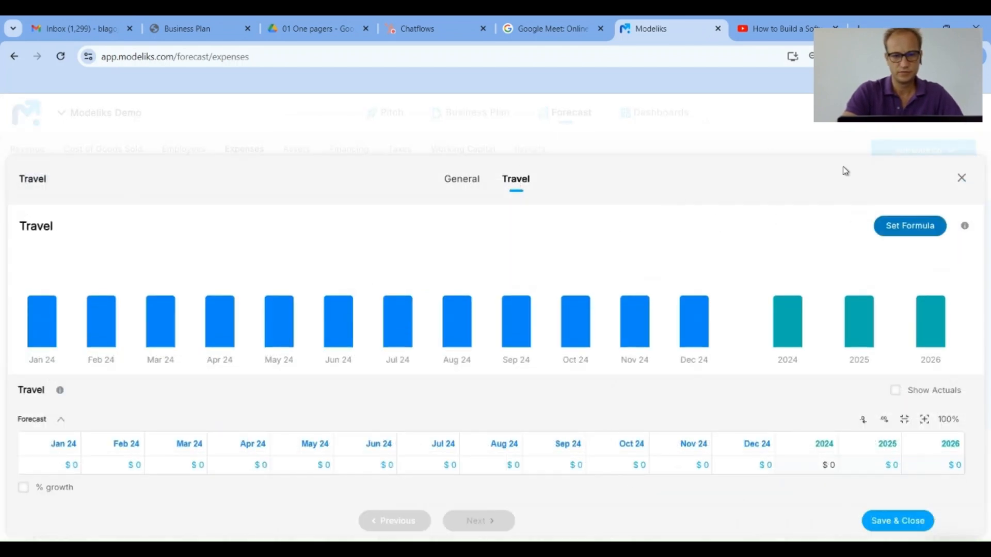
Base the Travel expense on % of total revenue, set it to 4% from January 2024 through 2026, and save it
click(451, 180)
click(328, 399)
click(642, 473)
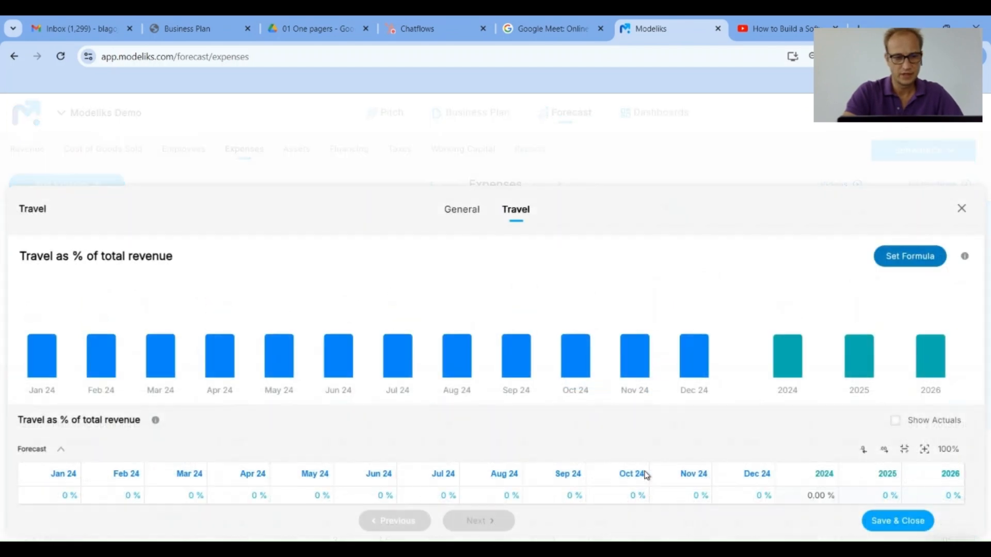
click(52, 495)
text(4)
key(Tab)
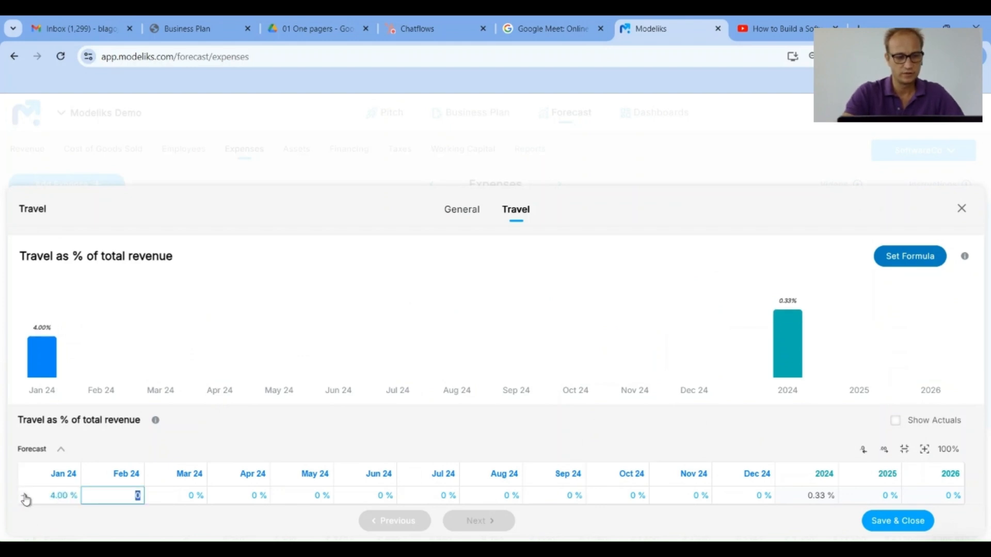
click(25, 498)
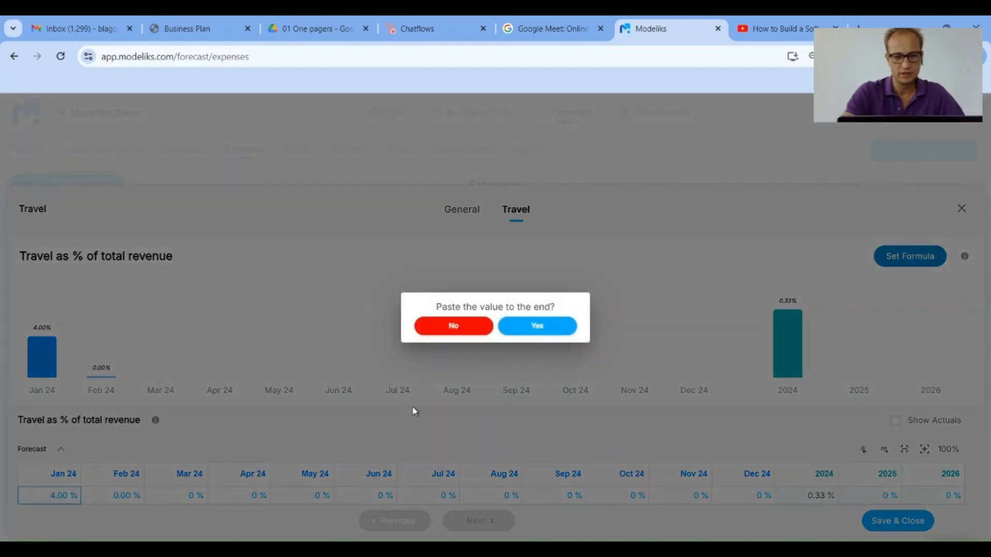
click(538, 326)
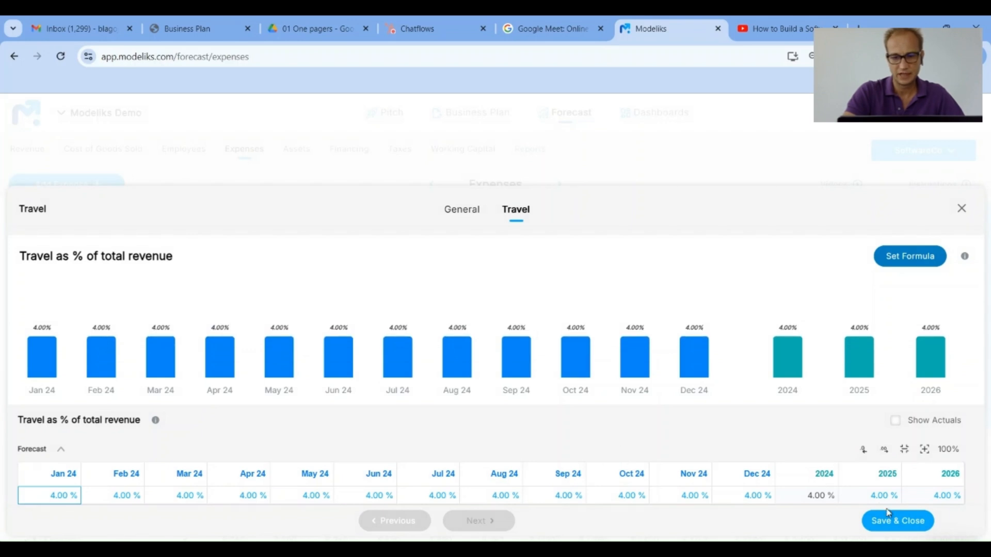
click(900, 520)
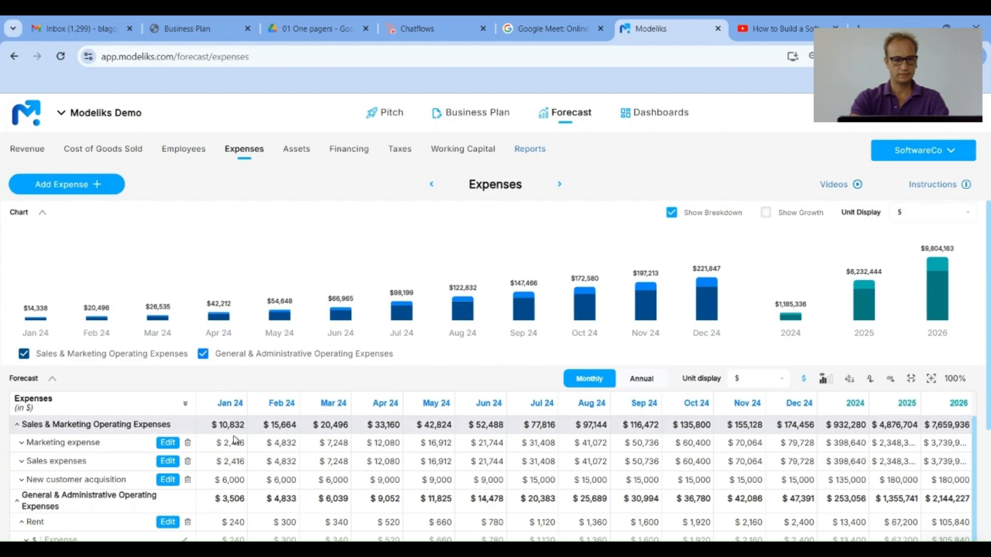
Set the Professional services expense to $2,000 per month from January 2024 through the last forecast period
scroll(155, 467, down, 1)
scroll(103, 498, up, 1)
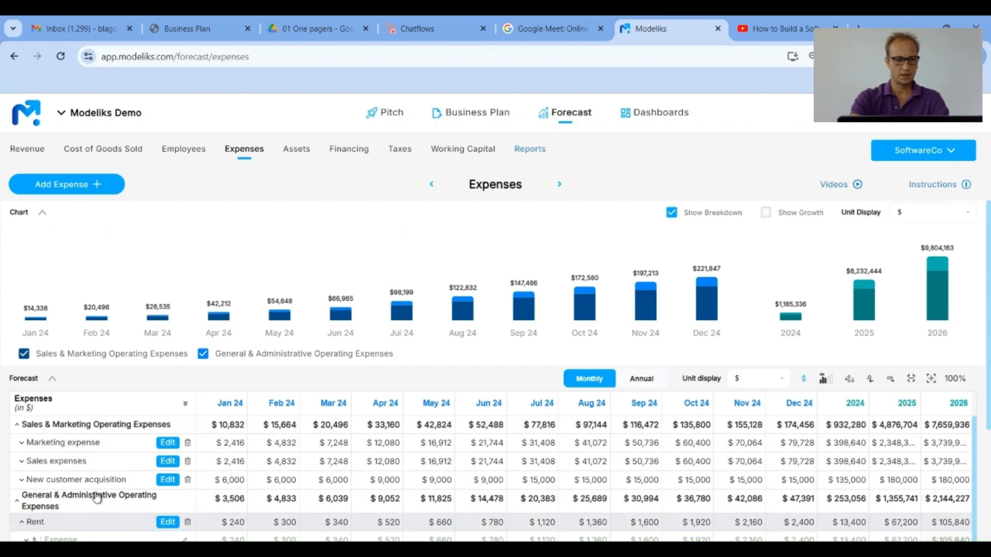
scroll(97, 498, down, 5)
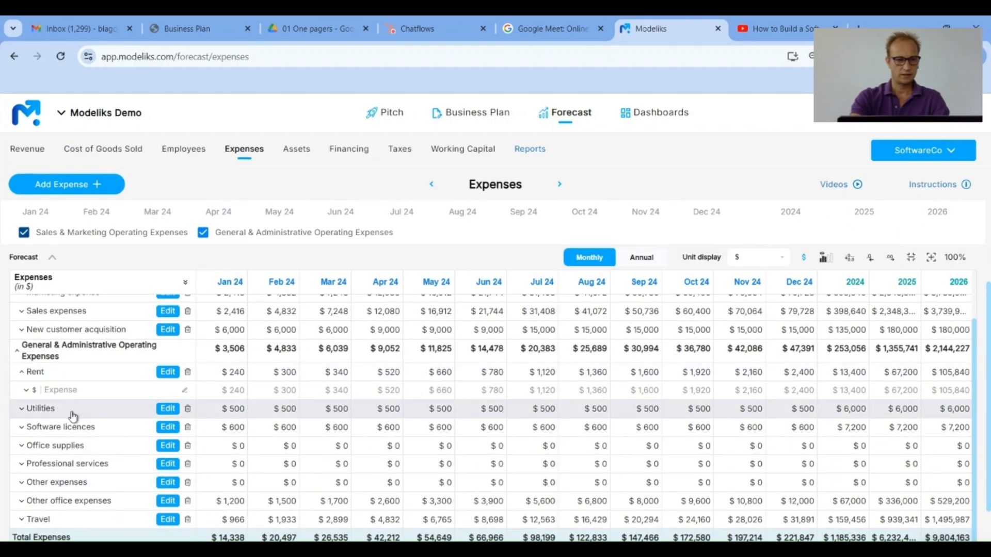
scroll(88, 444, down, 1)
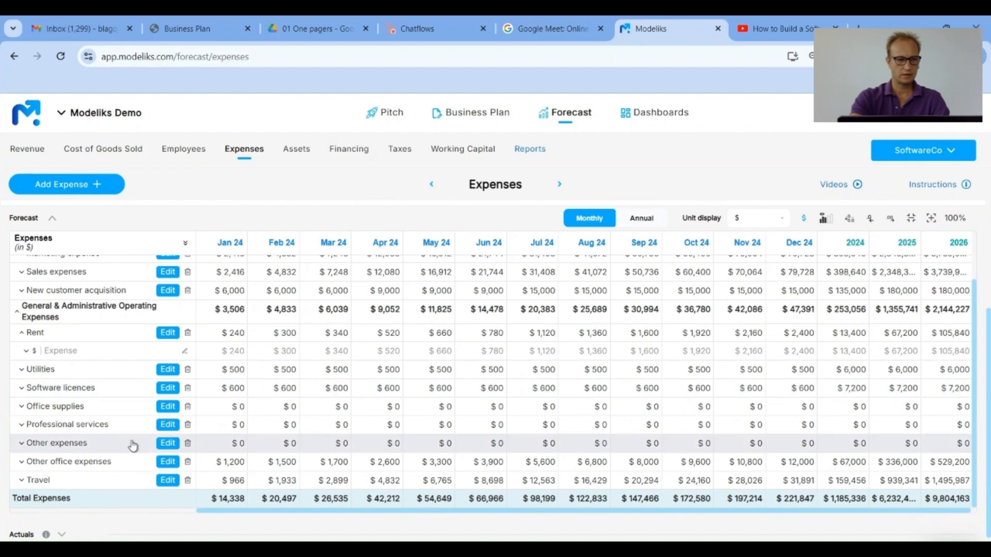
scroll(75, 444, down, 1)
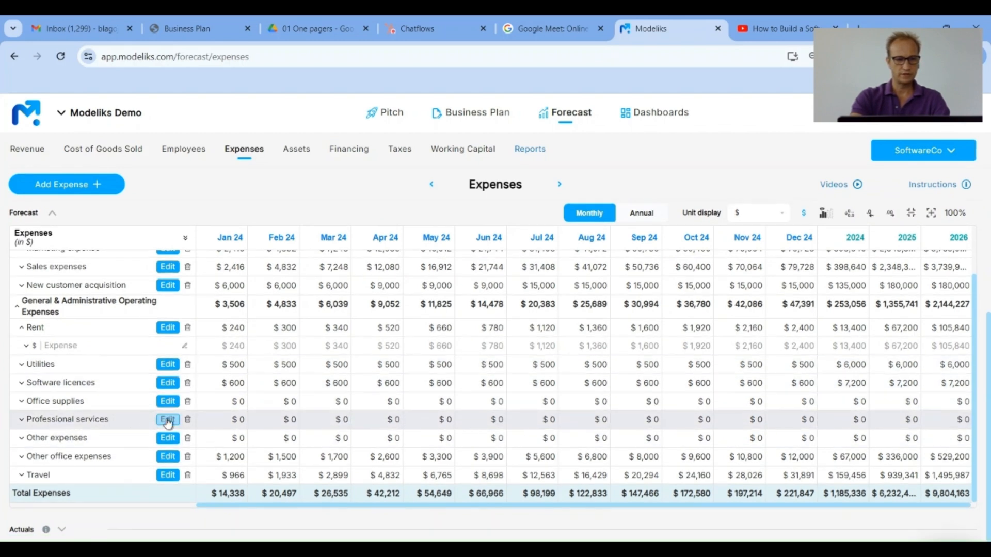
click(100, 419)
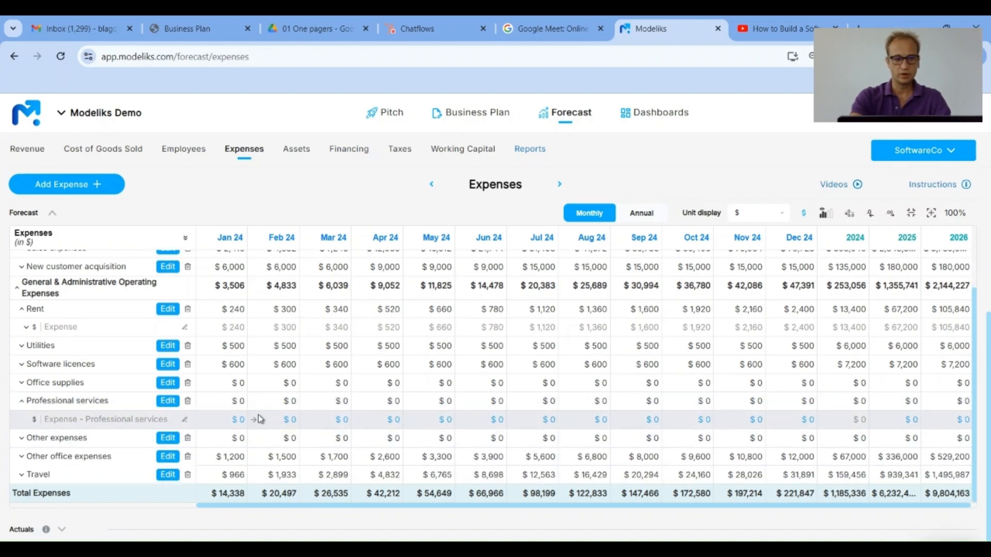
click(228, 419)
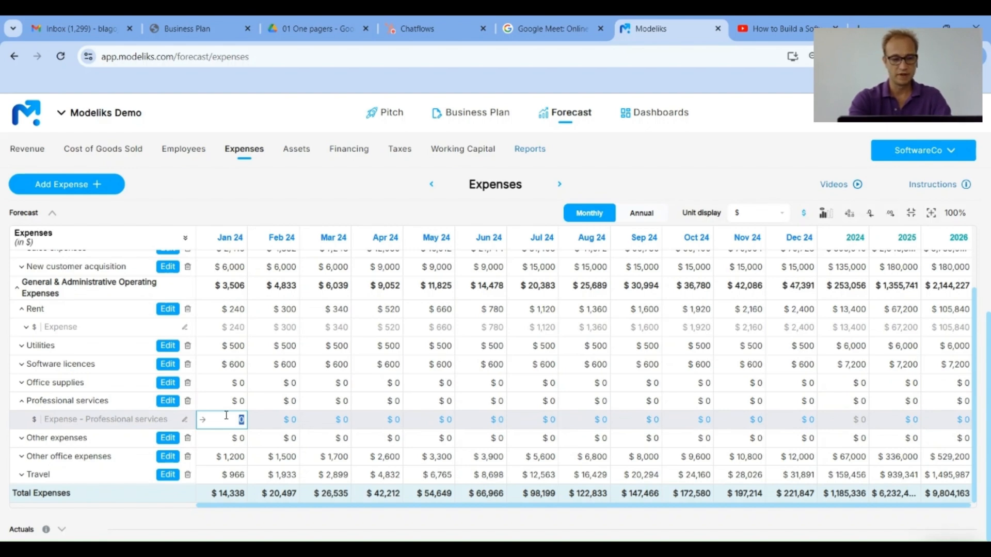
text(2000)
key(Tab)
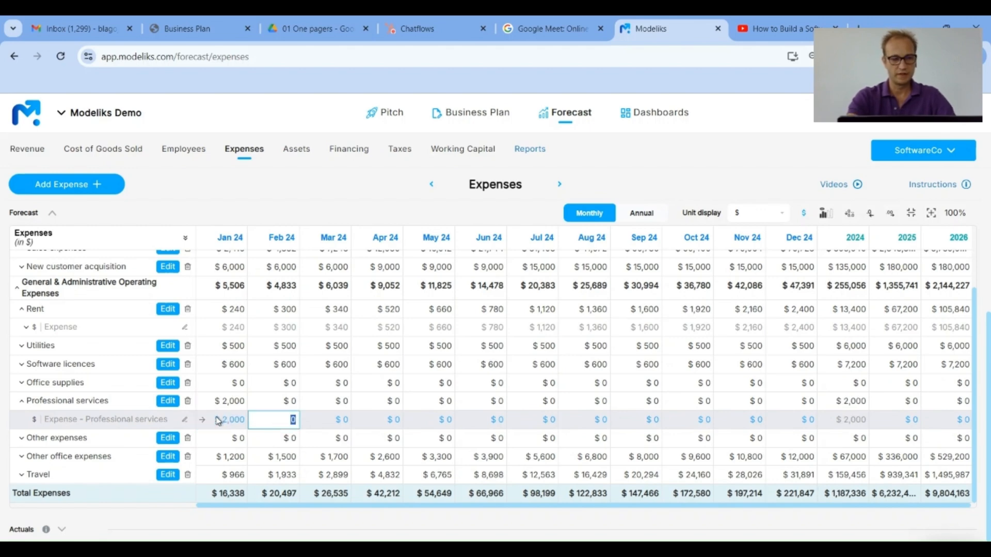
click(202, 421)
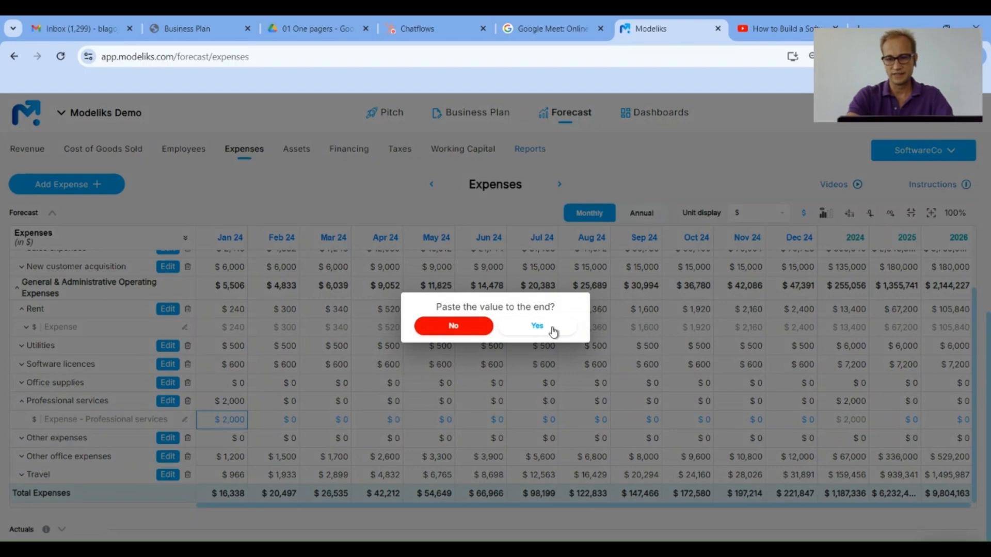
click(537, 326)
Set the annual Professional services expense to $50,000 for 2025 and $100,000 for 2026
click(898, 419)
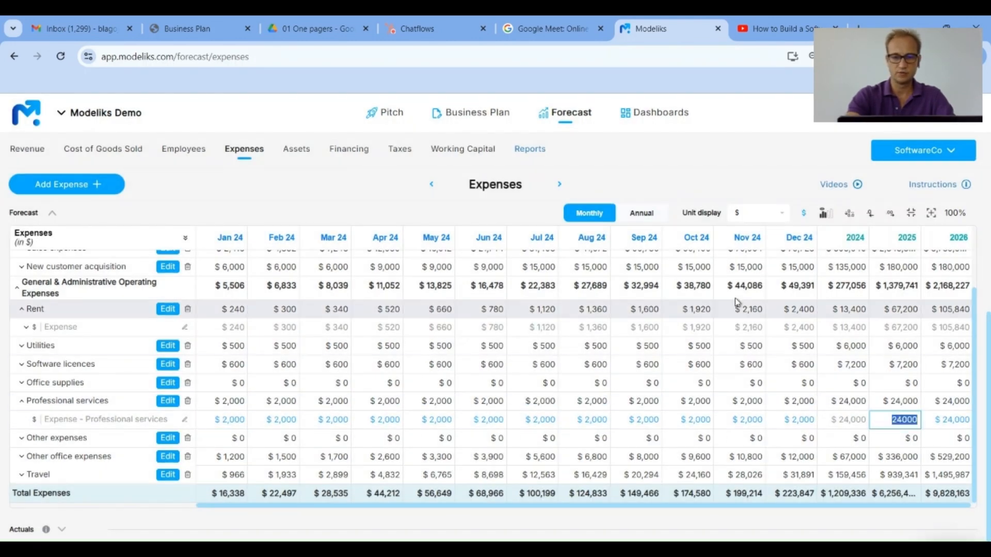
text(50000)
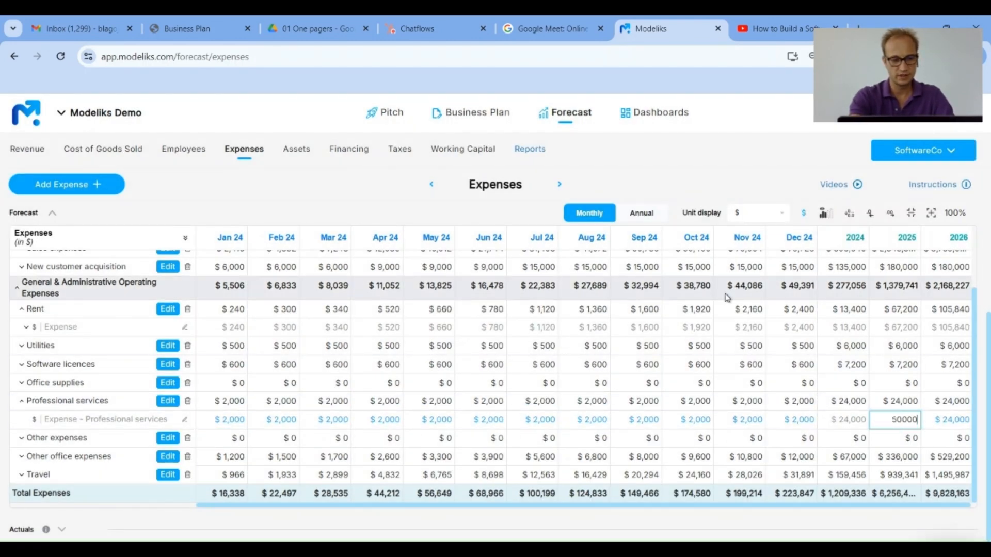
key(Tab)
text(100,00)
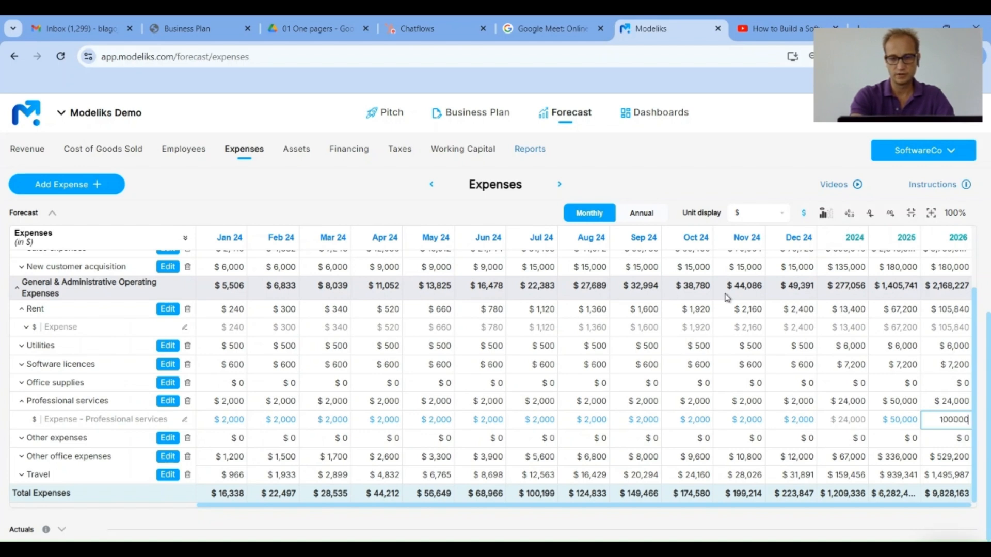
text(0)
key(Tab)
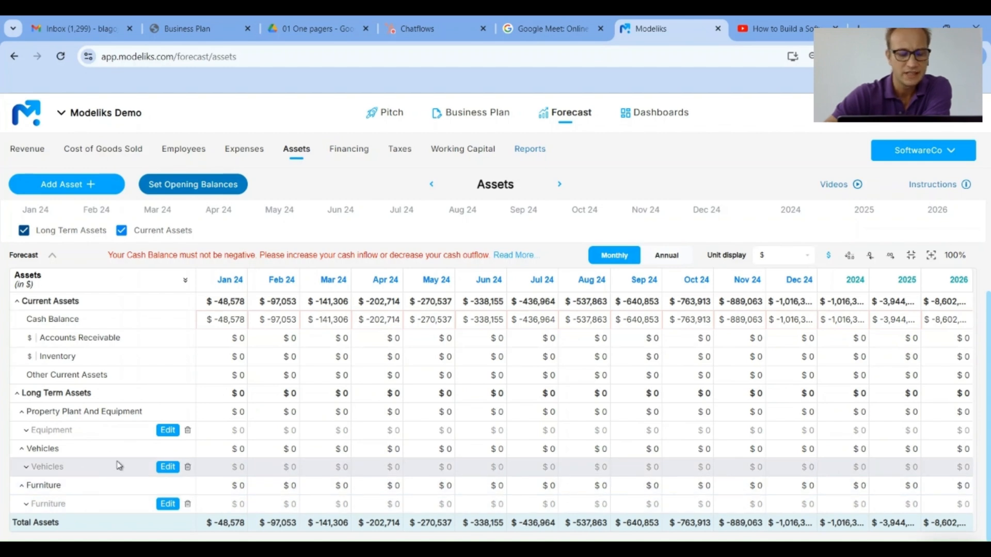
Start a formula for the Equipment asset and add the existing driver Number Of New Employees
click(168, 431)
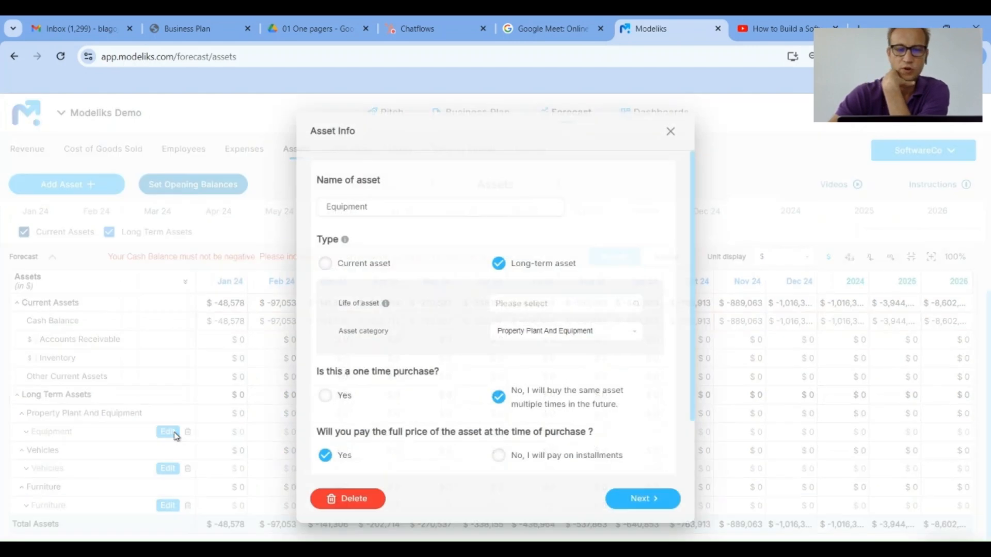
click(638, 500)
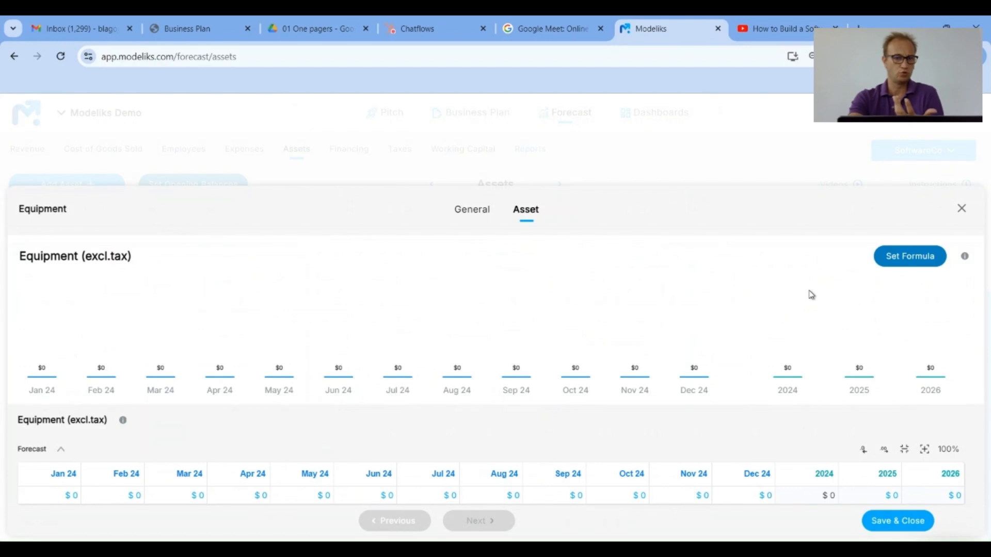
click(877, 259)
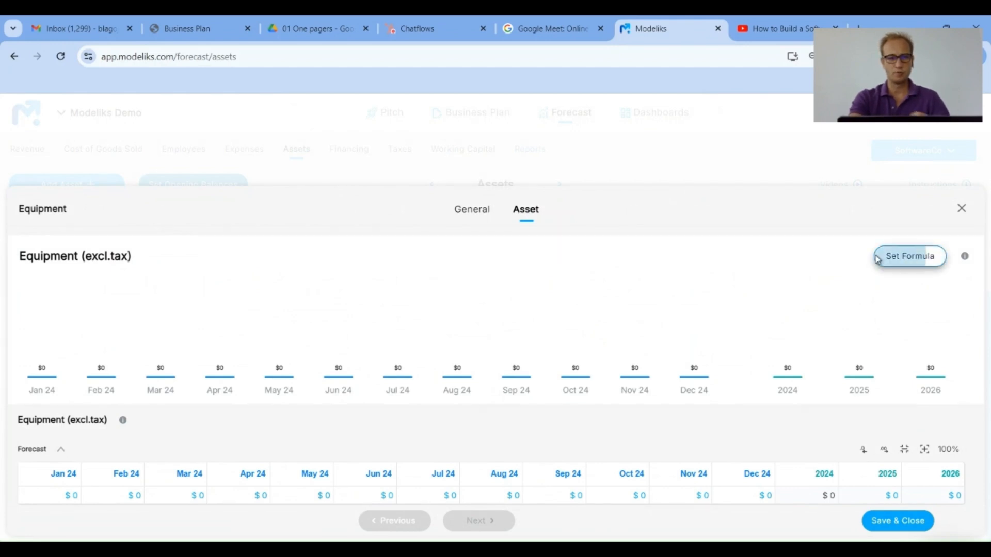
click(65, 376)
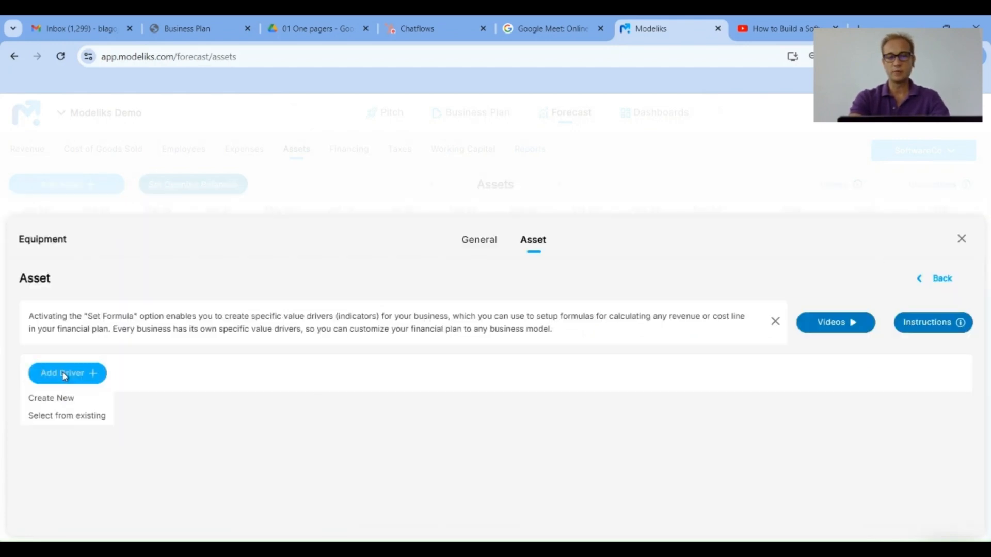
click(73, 416)
click(141, 372)
text(new em)
text(p)
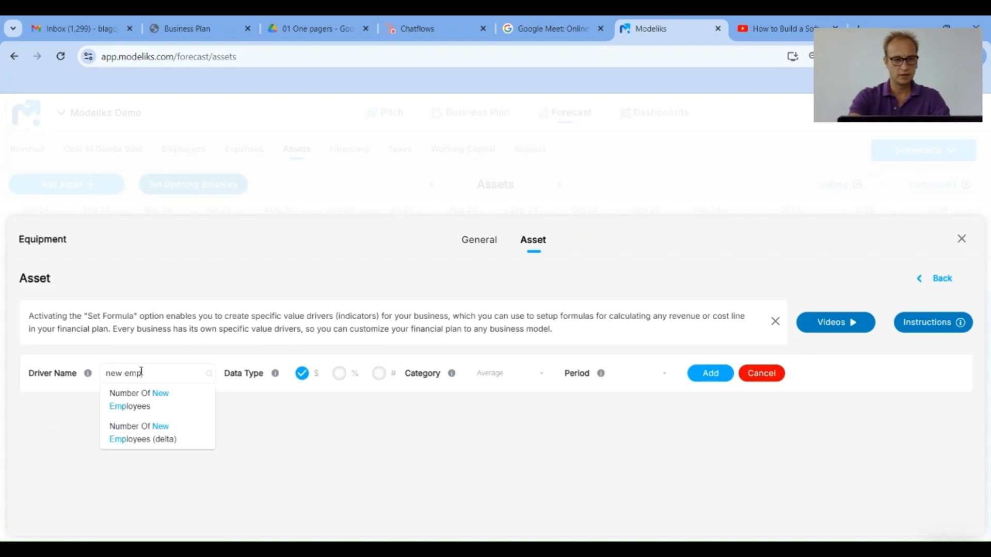
click(141, 404)
scroll(167, 429, down, 2)
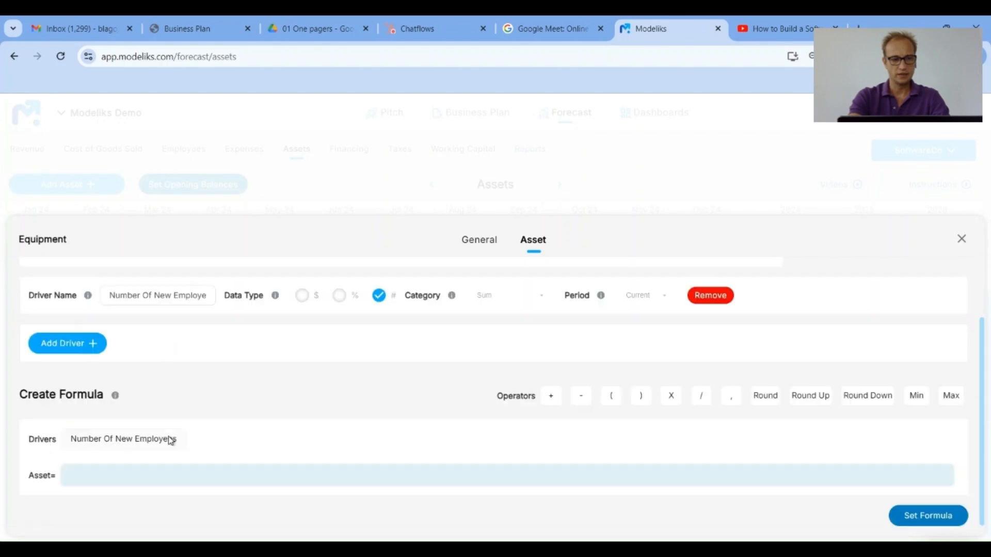
Create a new dollar driver named Assets per employee for Equipment, with category Average and period Current
click(86, 342)
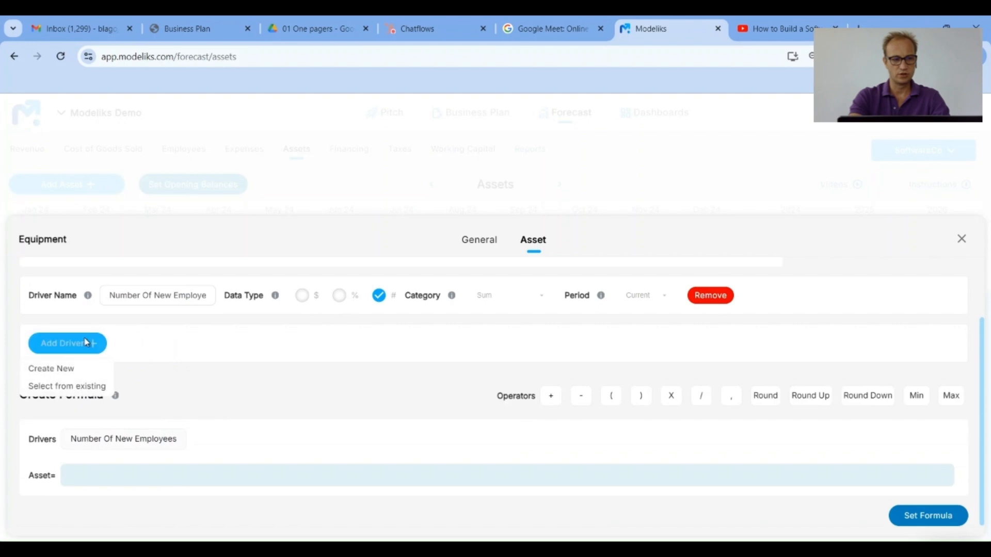
click(57, 376)
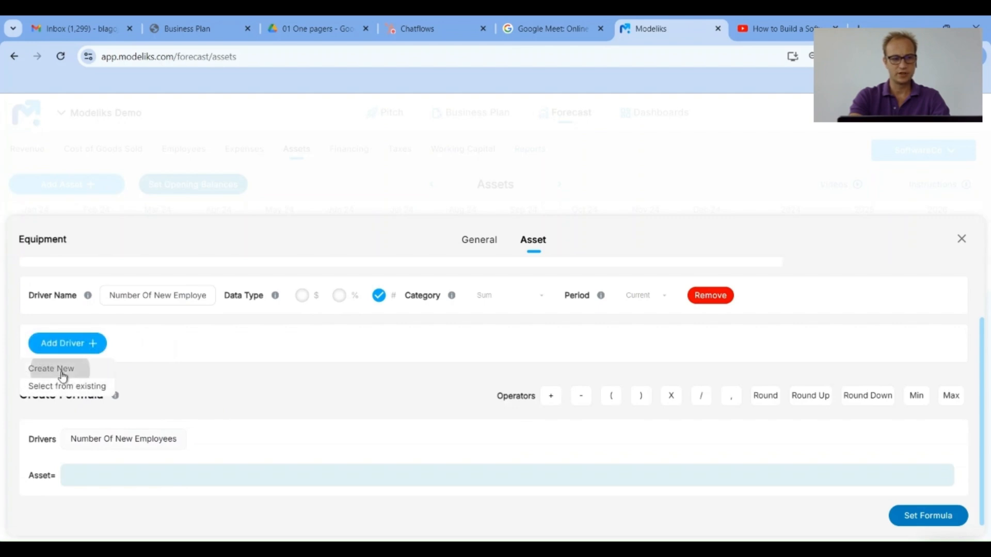
click(137, 342)
text(assets per employee)
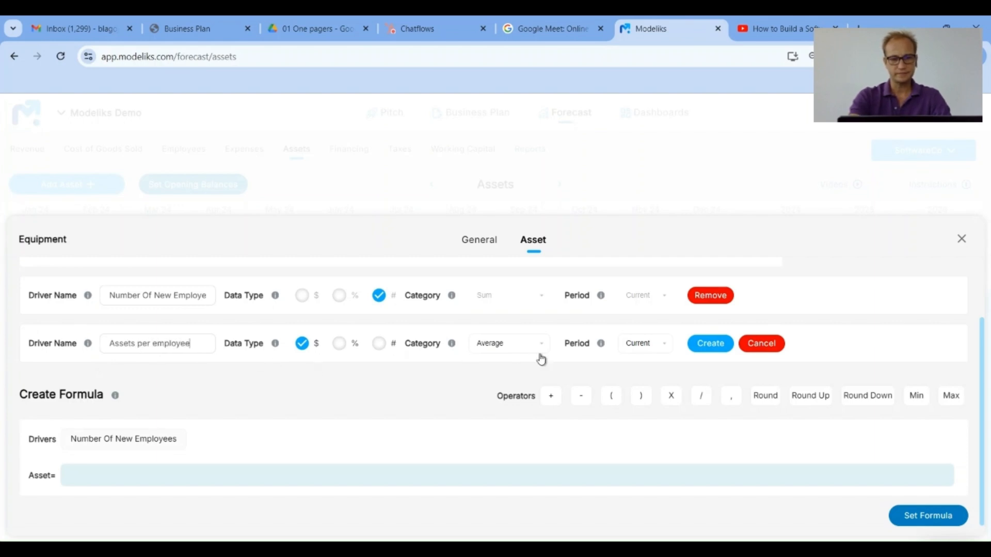
click(713, 345)
click(711, 345)
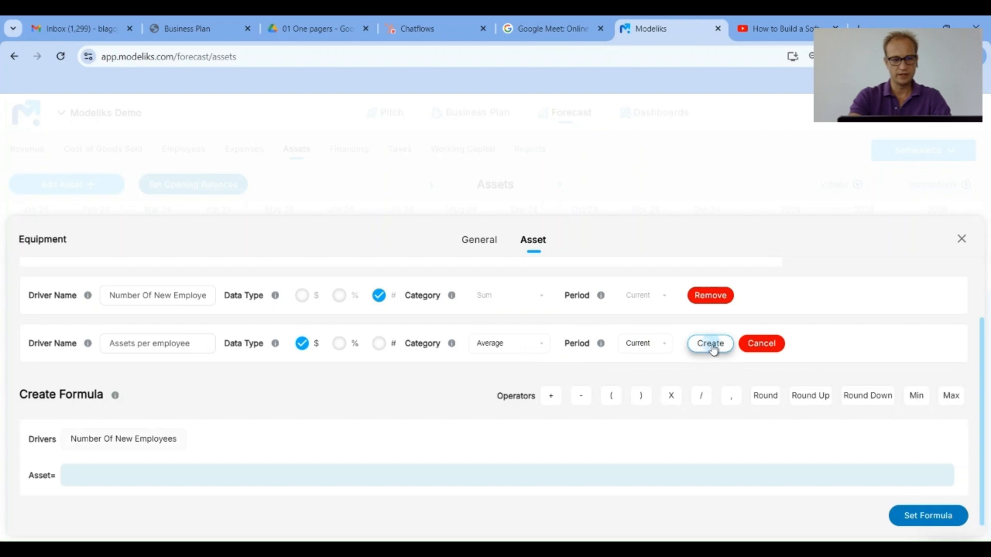
Set the Equipment formula to Number Of New Employees multiplied by Assets per employee
click(126, 440)
click(671, 397)
click(252, 442)
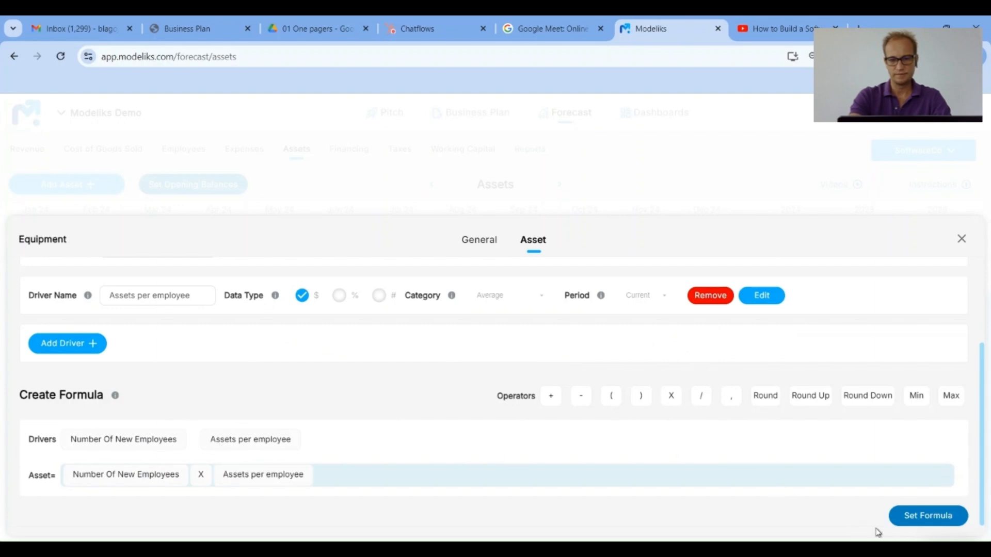
click(922, 518)
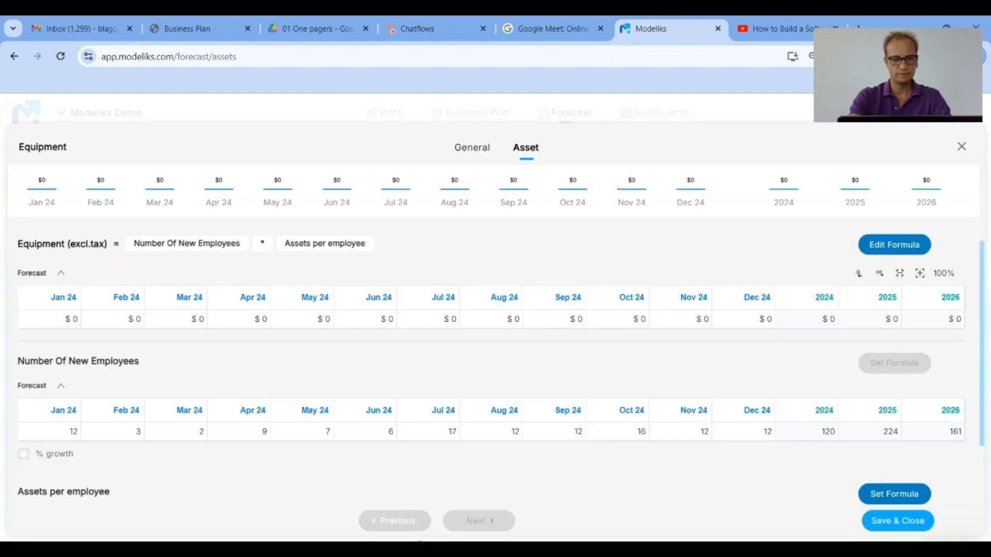
Set Assets per employee to $2,500 from January 2024 through the last forecast period and save the Equipment asset
scroll(208, 386, down, 1)
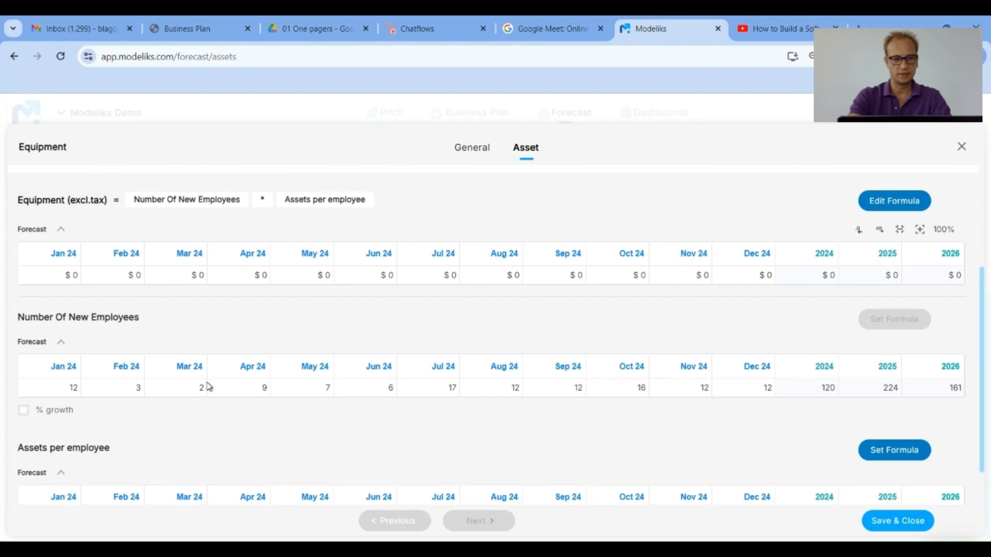
scroll(185, 418, down, 1)
click(65, 465)
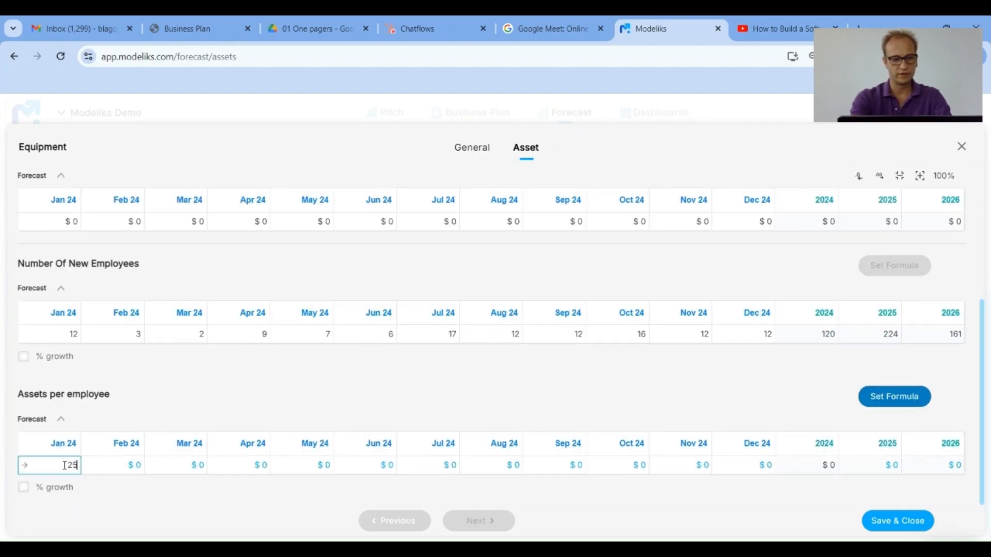
key(Tab)
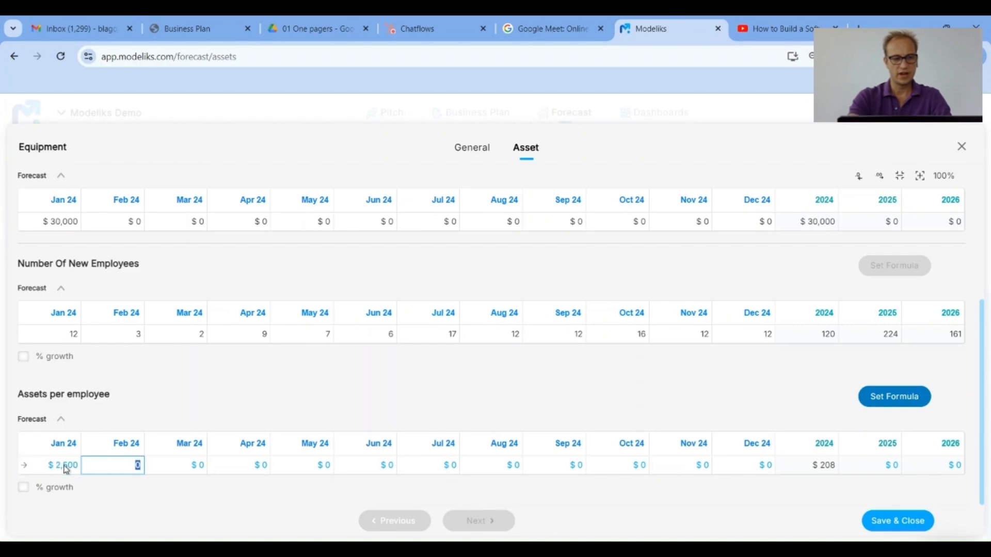
click(25, 467)
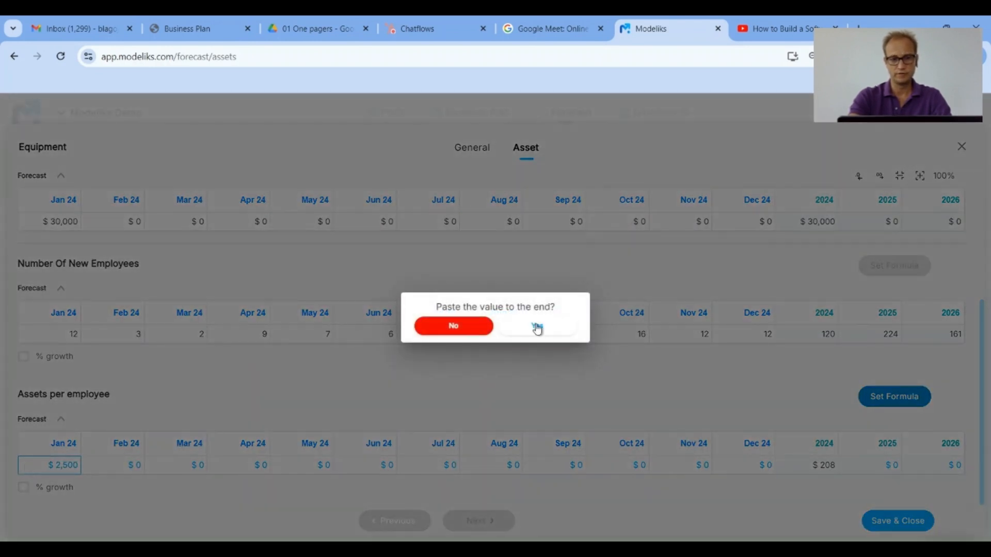
click(536, 329)
click(899, 521)
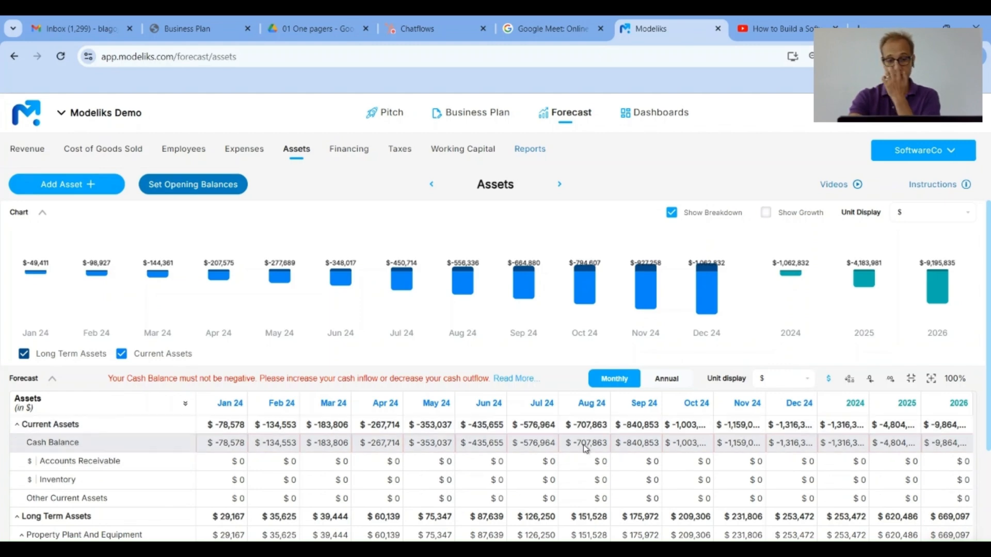
Review the forecast's asset balances and the annual Profit & Loss report down to net income
scroll(454, 472, down, 3)
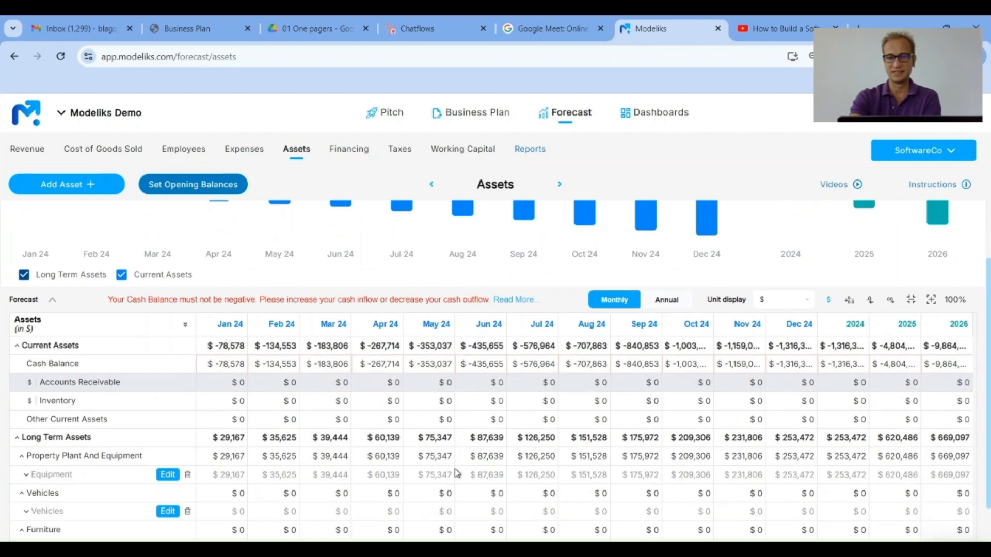
scroll(454, 471, down, 2)
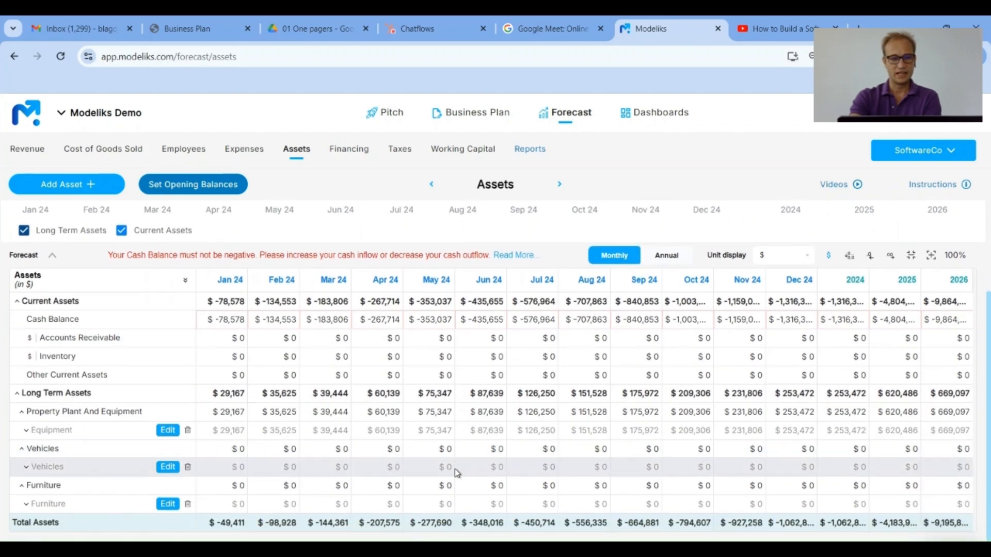
click(537, 153)
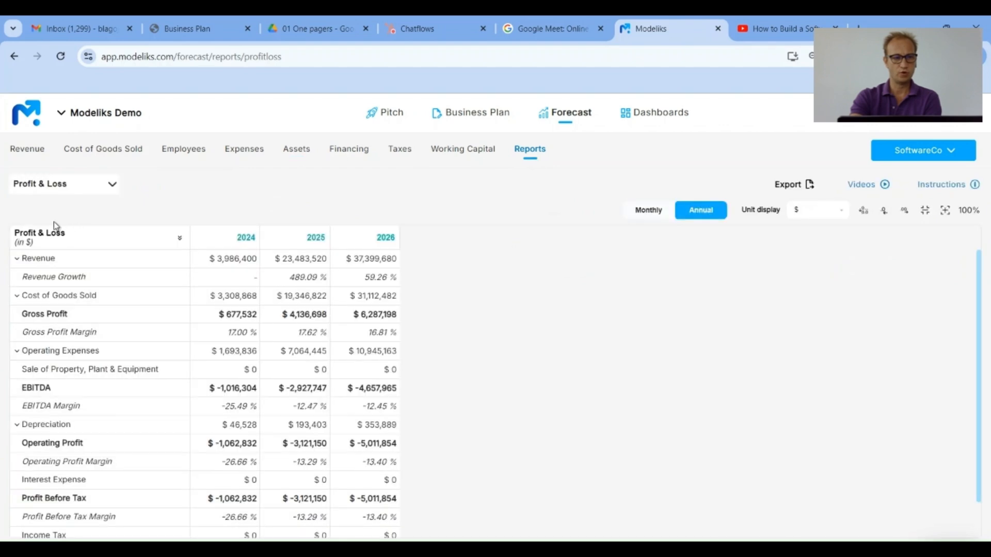
scroll(220, 368, down, 1)
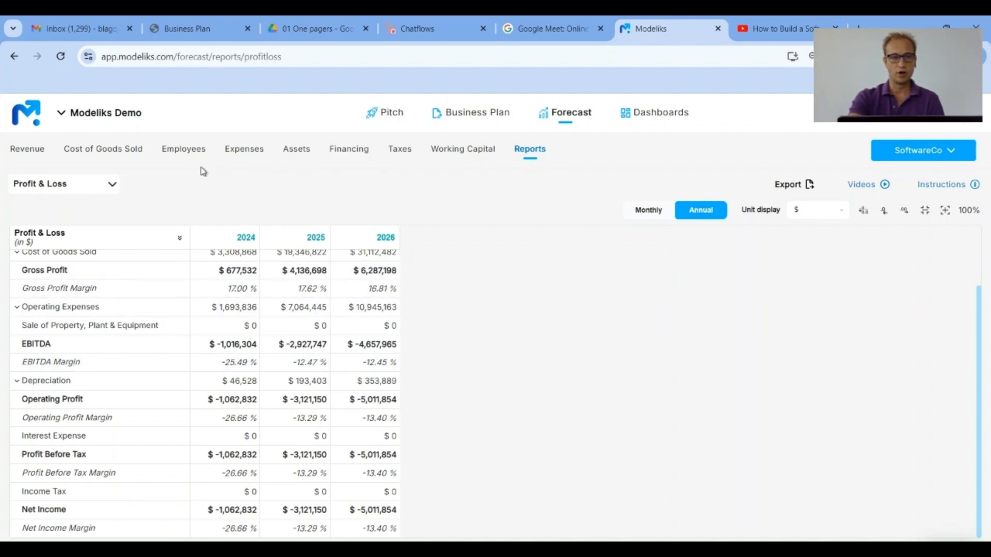
Set the Marketing expense to 0% of revenue from January 2024 through the last forecast period
click(253, 157)
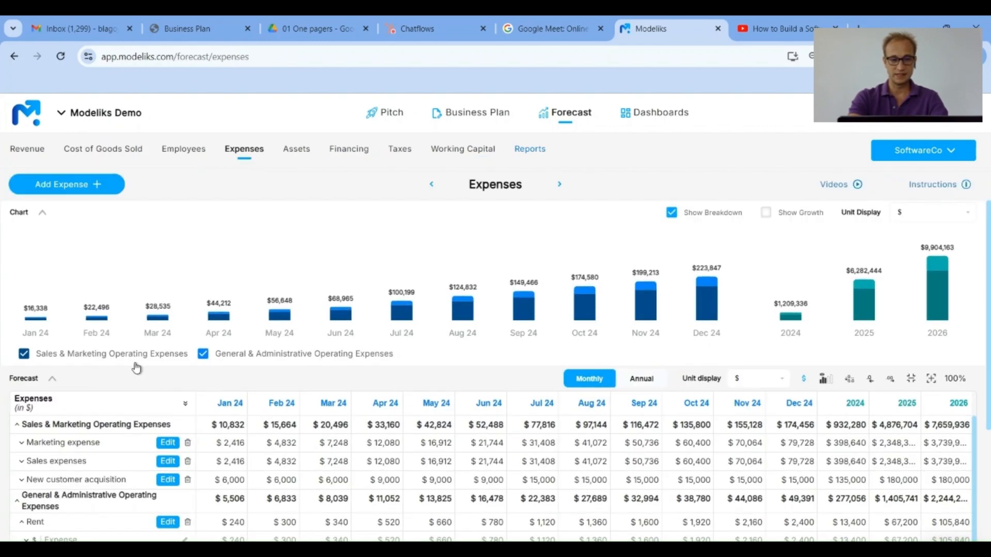
scroll(137, 365, down, 3)
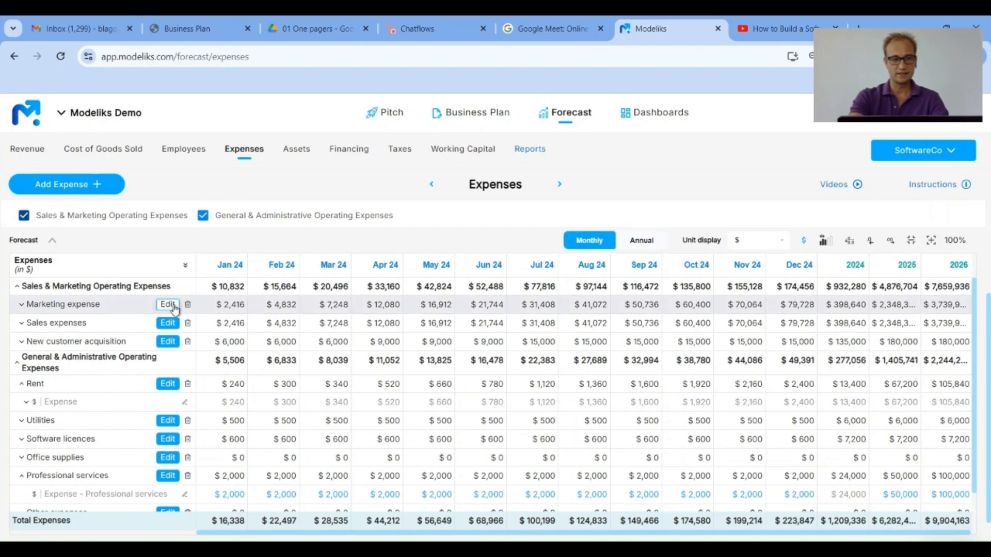
click(100, 308)
scroll(101, 309, down, 2)
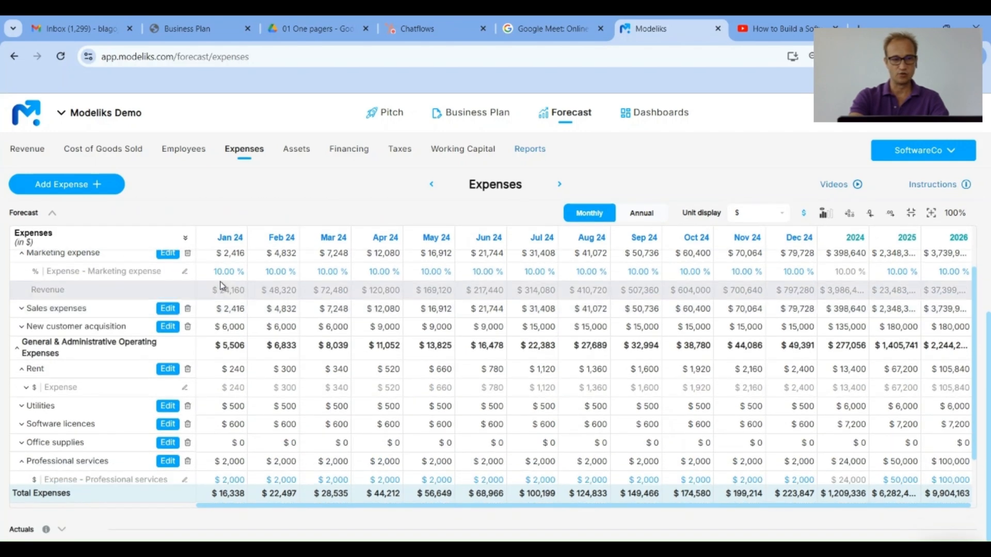
click(222, 277)
key(BackSpace)
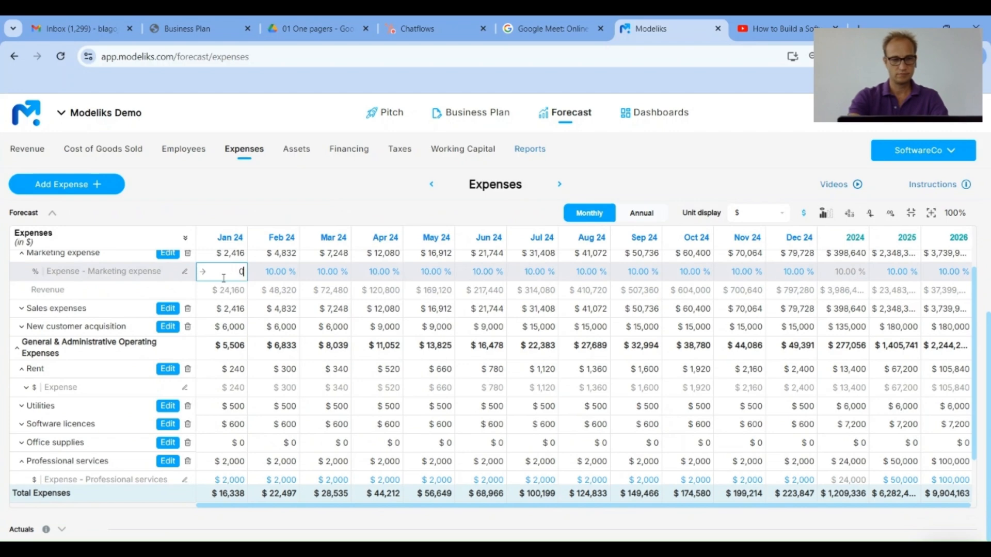
key(Tab)
click(203, 274)
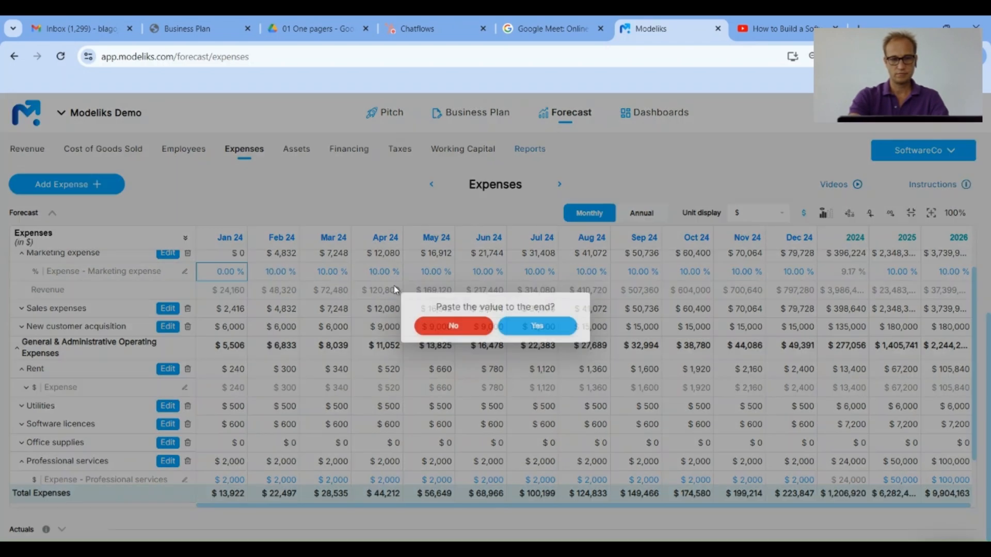
click(535, 326)
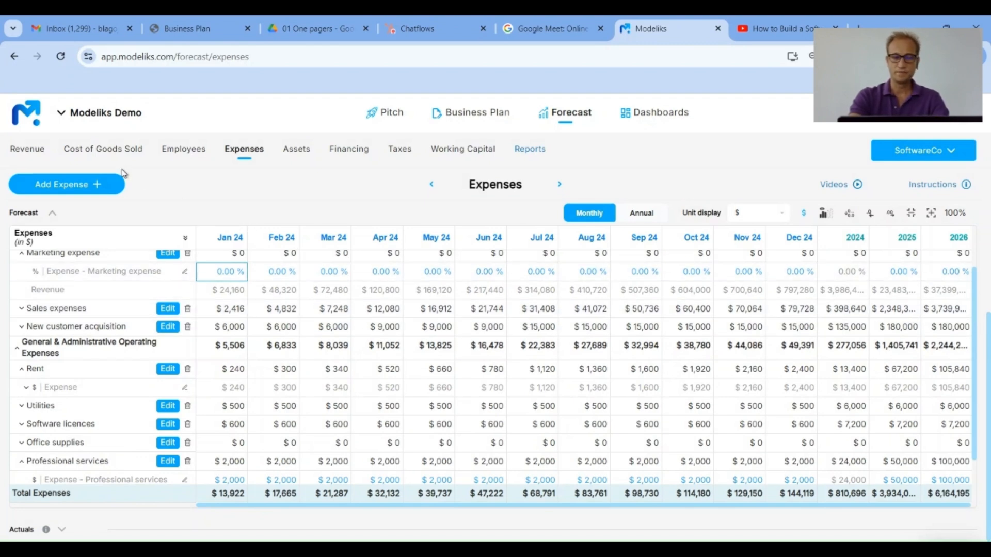
Set the hourly rate for small clients revenue to $70 from January 2024 through the last forecast period
click(25, 154)
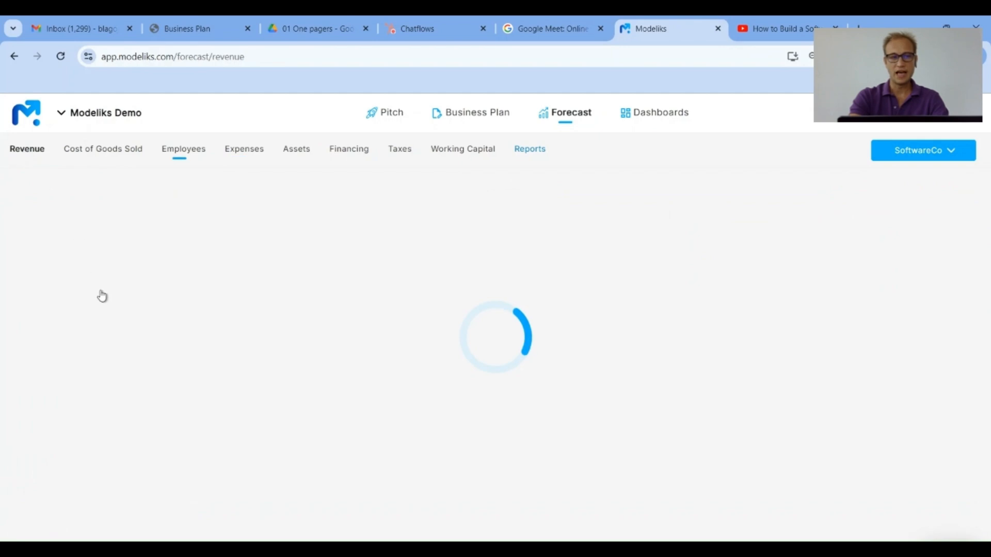
scroll(179, 376, down, 2)
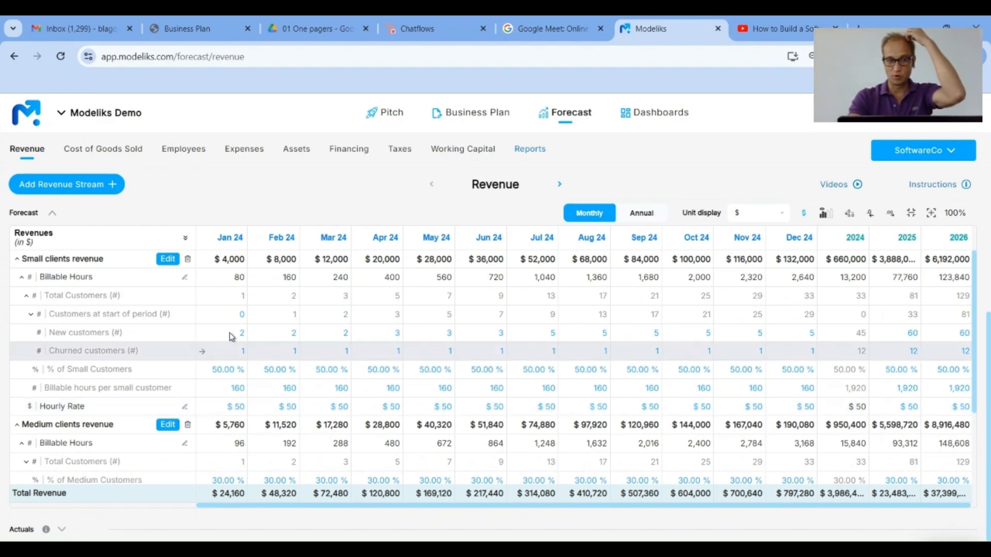
click(227, 409)
text(70)
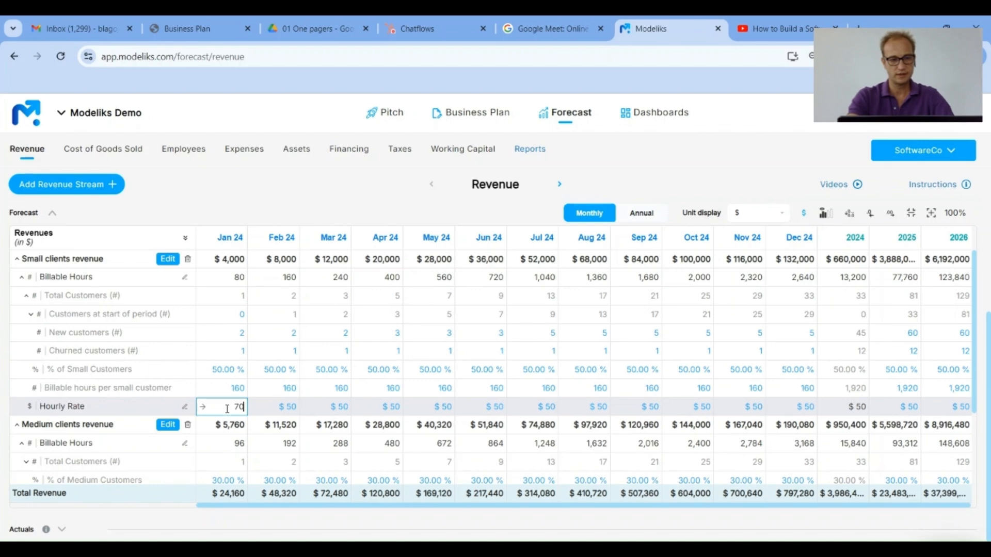
key(Tab)
click(203, 407)
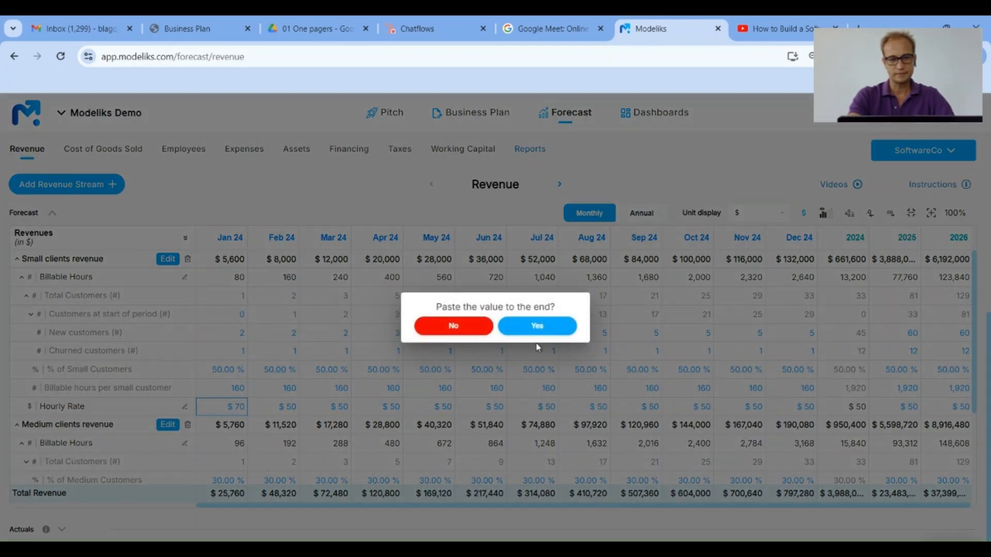
click(535, 327)
Set the hourly rate for medium clients revenue to $70 from January 2024 through the last forecast period
scroll(222, 367, down, 2)
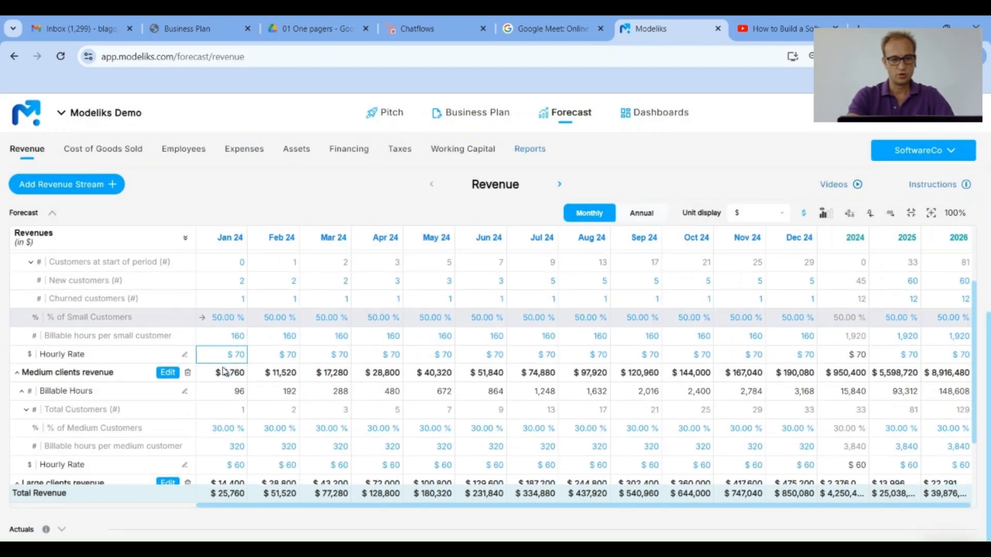
scroll(222, 367, down, 1)
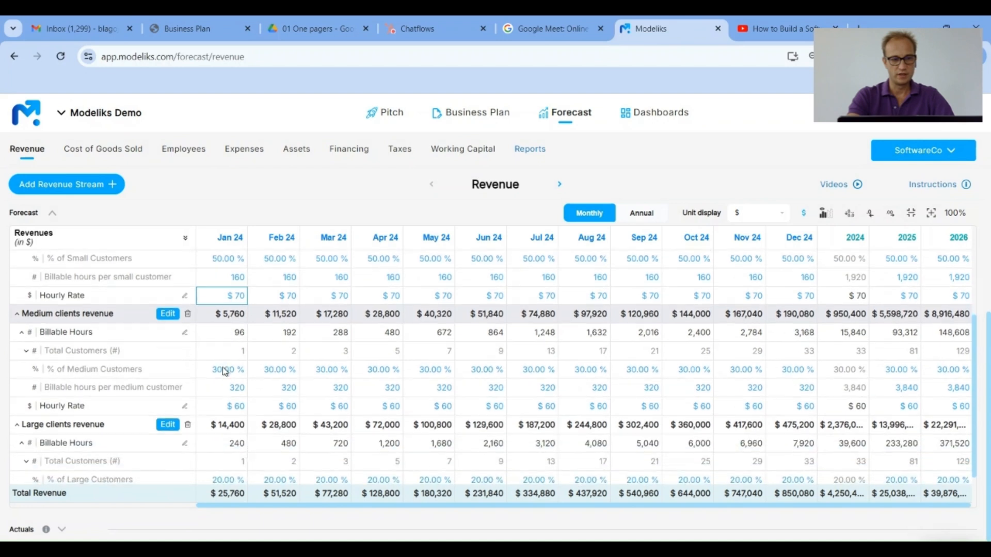
click(237, 408)
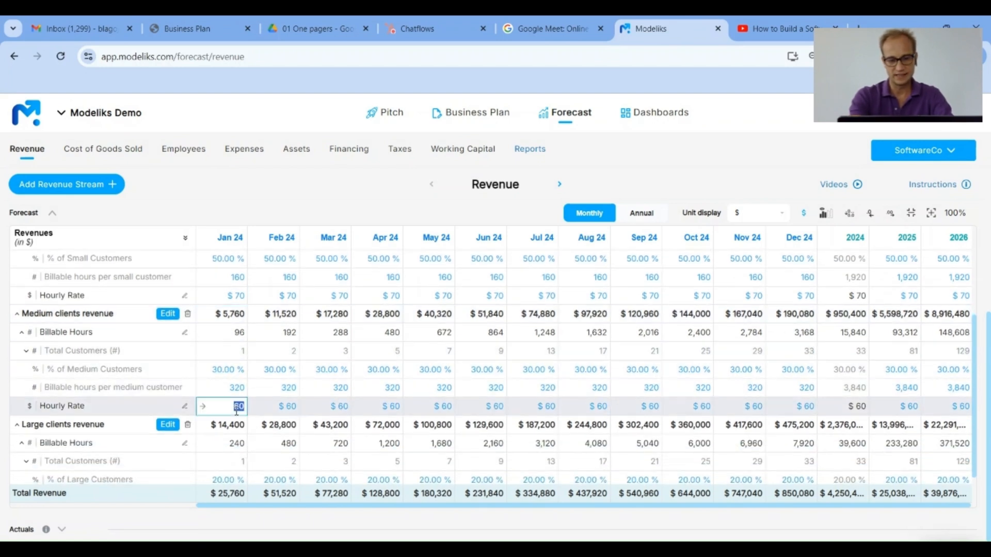
text(70)
key(Tab)
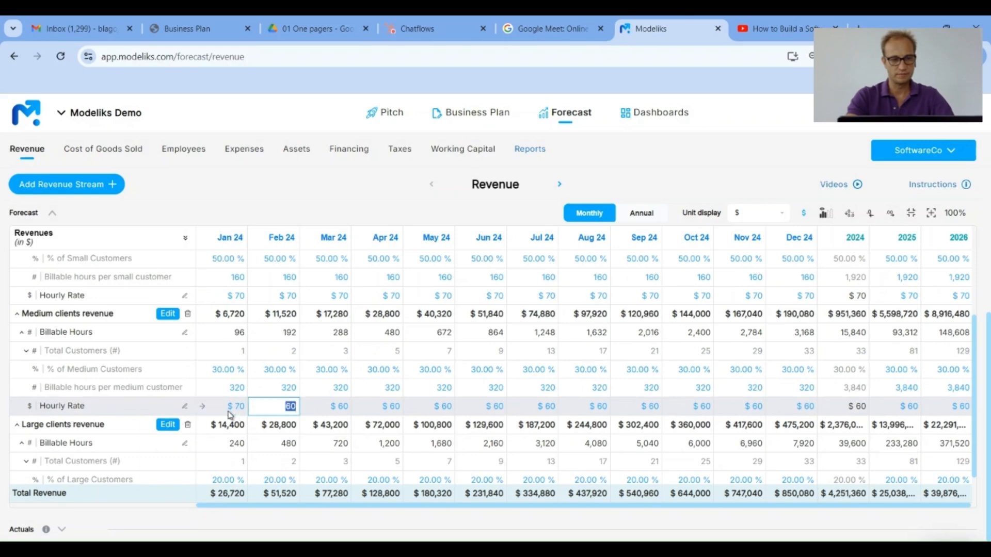
click(203, 409)
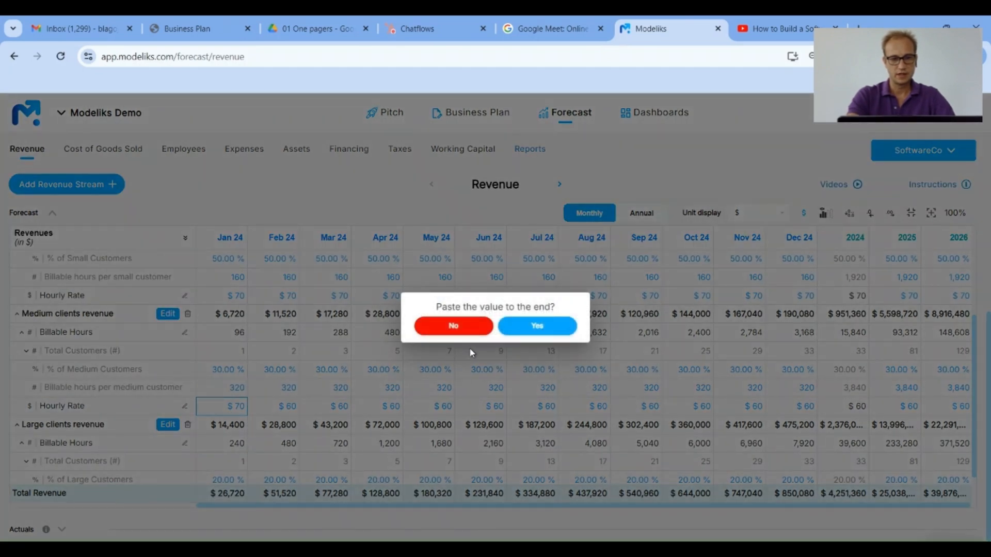
click(544, 326)
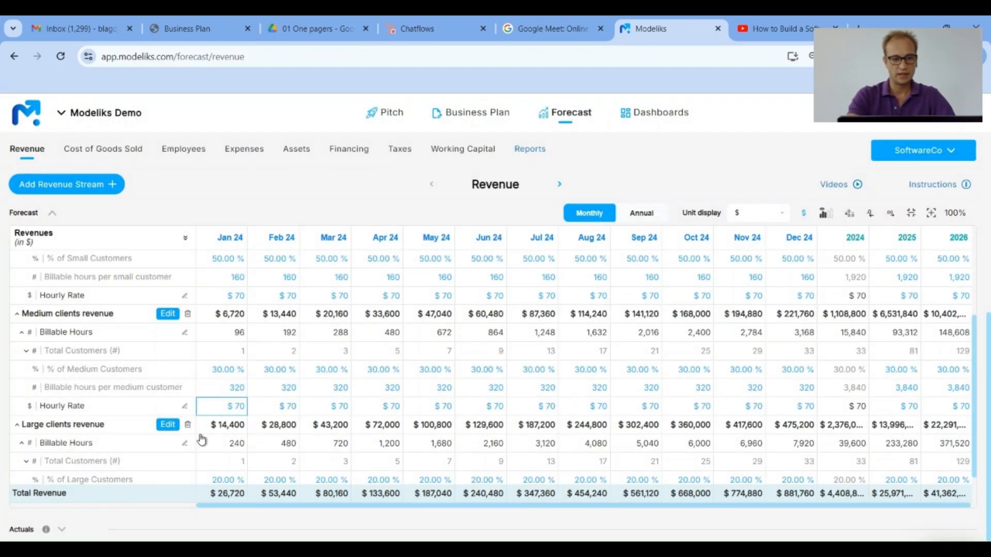
Set the hourly rate for large clients revenue to $80 from January 2024 through the last forecast period
scroll(202, 438, down, 1)
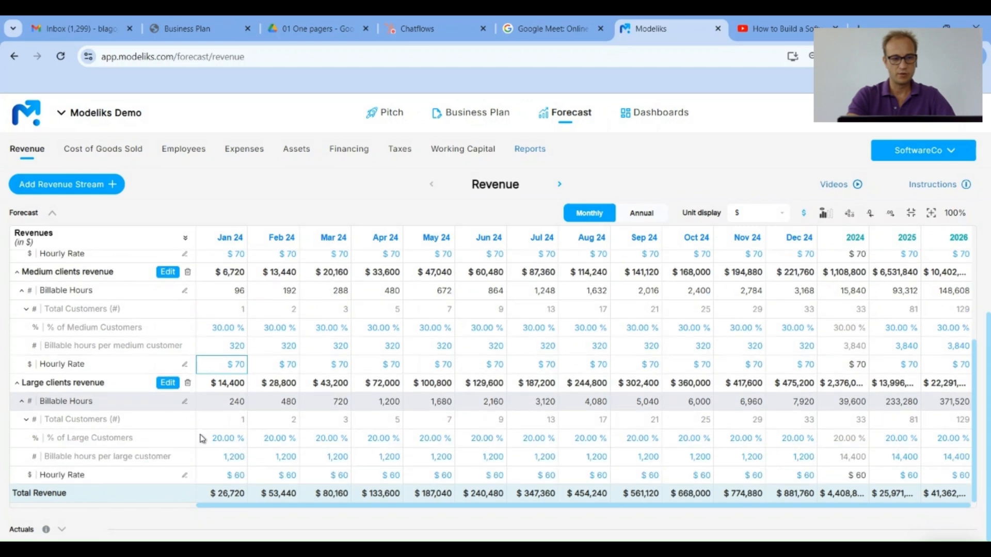
click(225, 475)
text(80)
key(Tab)
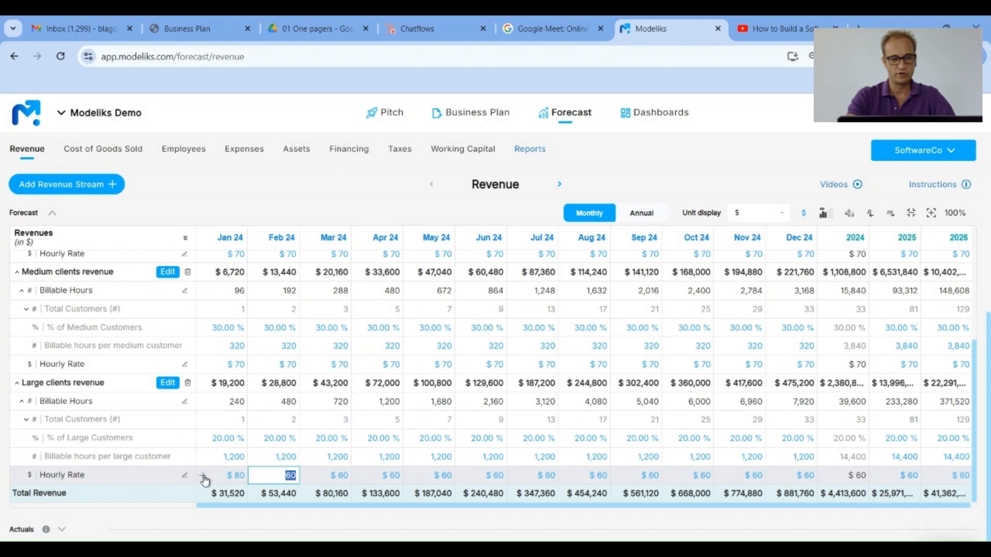
click(203, 476)
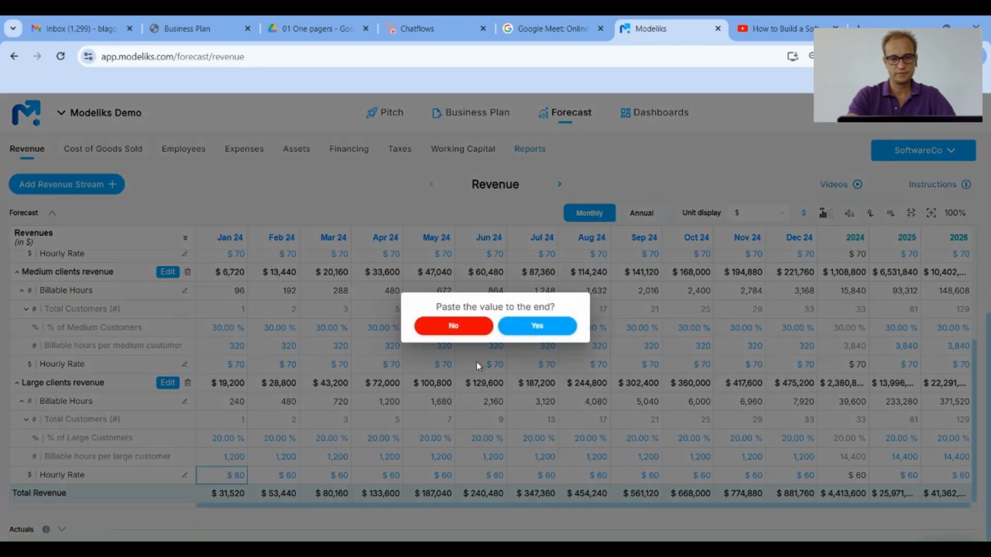
click(547, 335)
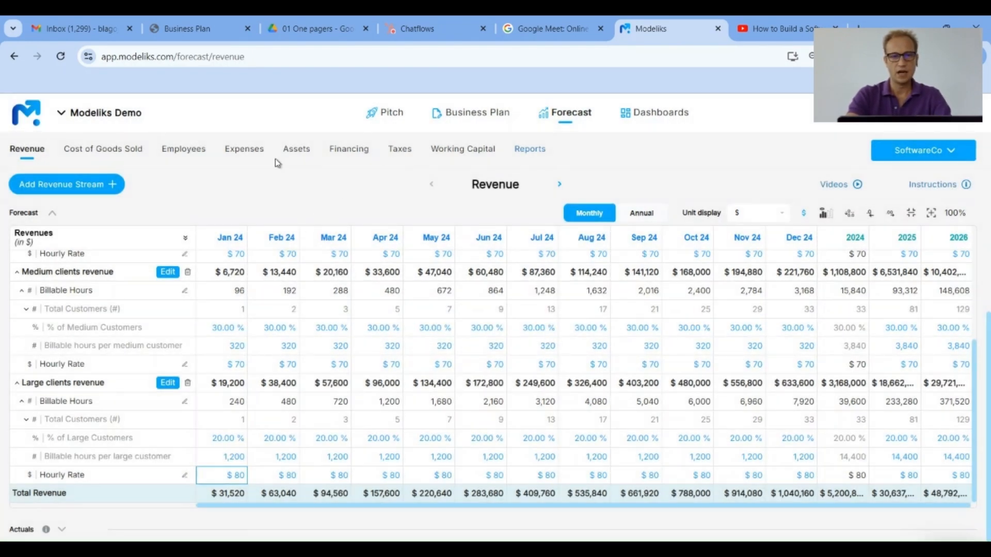
Review profit margins in the annual Profit & Loss report and the monthly cash balance among the forecast's assets
click(532, 150)
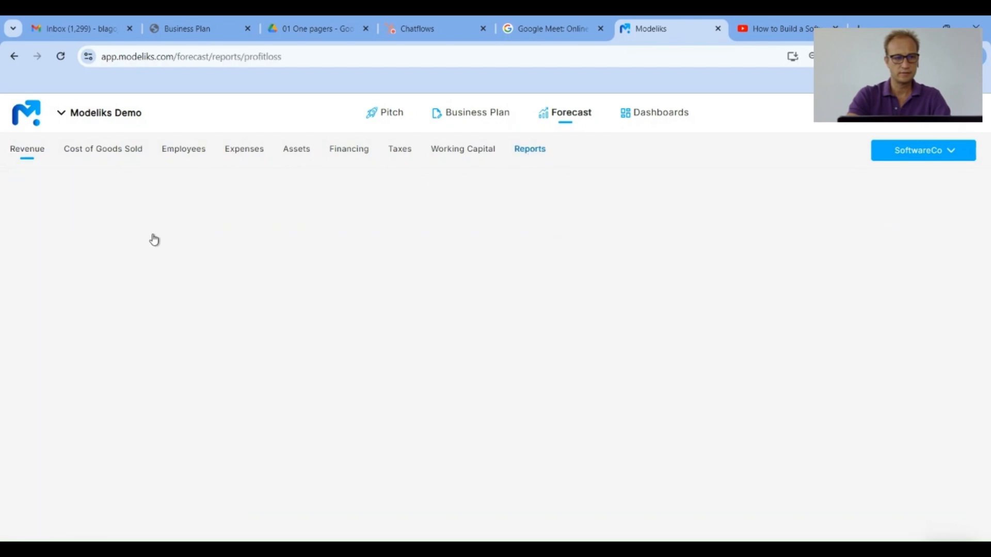
scroll(263, 412, down, 2)
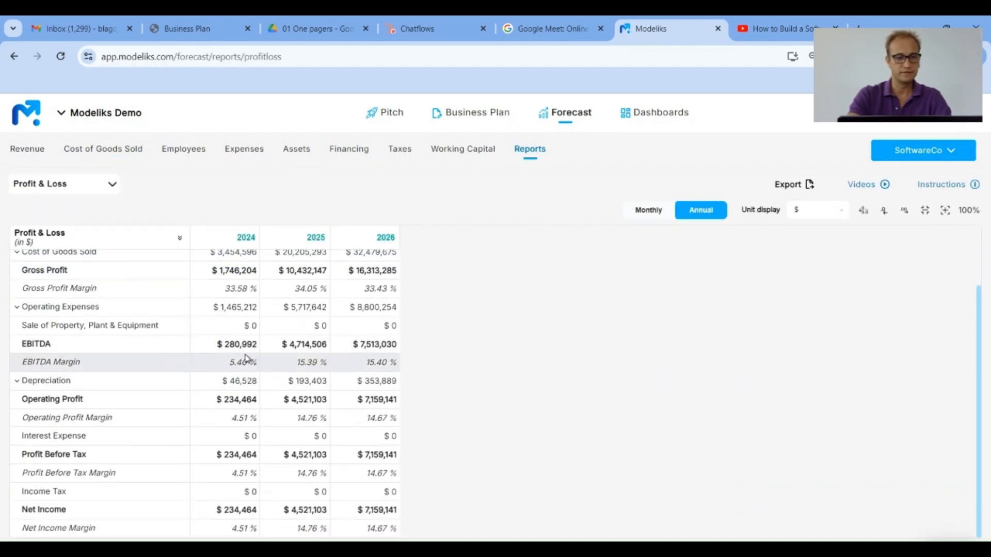
scroll(243, 413, up, 1)
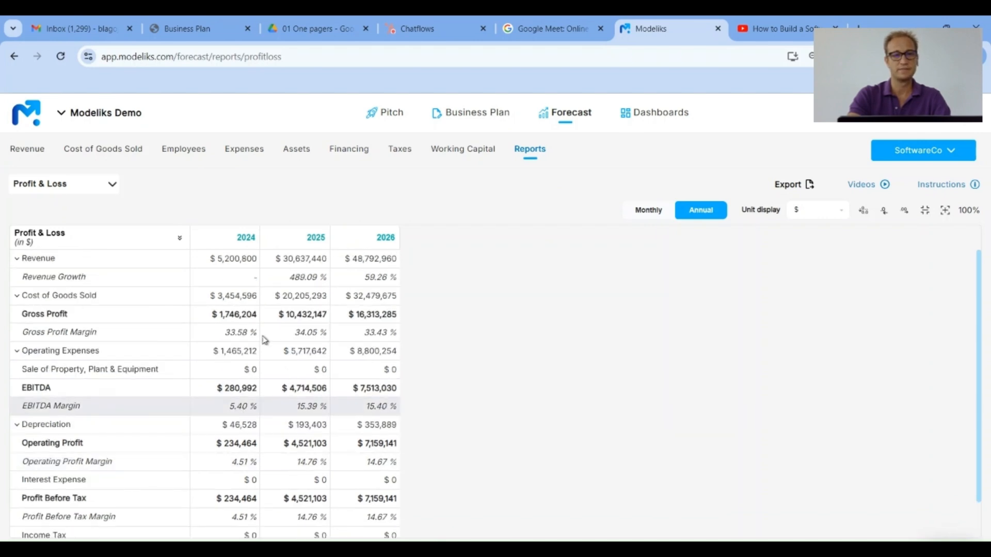
click(297, 151)
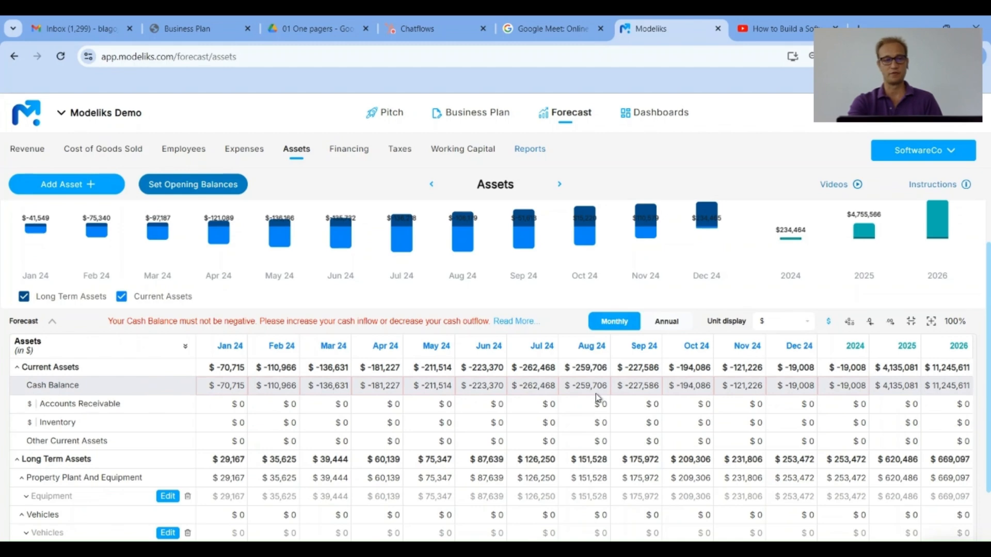
Enter a $50,000 shareholder investment in January 2024 under Financing and save it
click(349, 153)
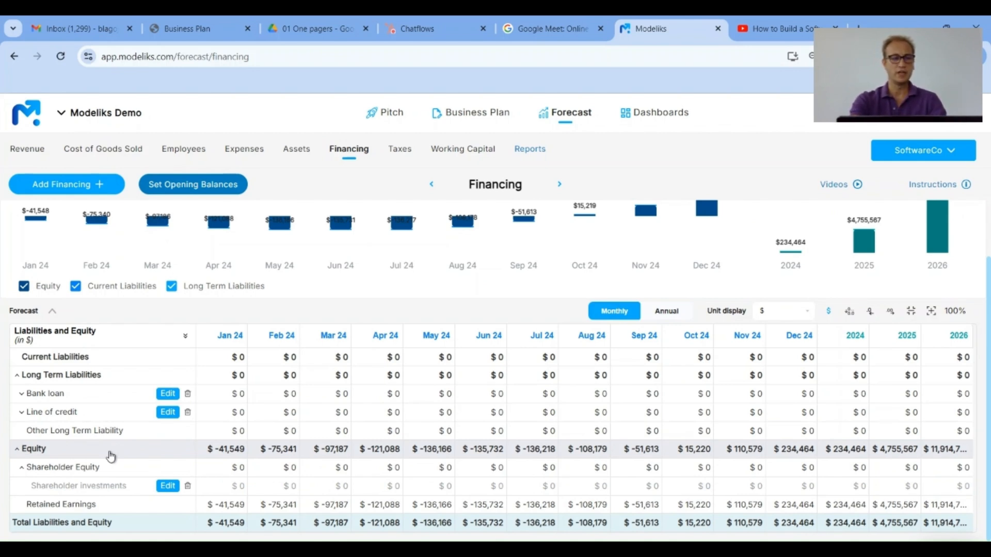
click(168, 486)
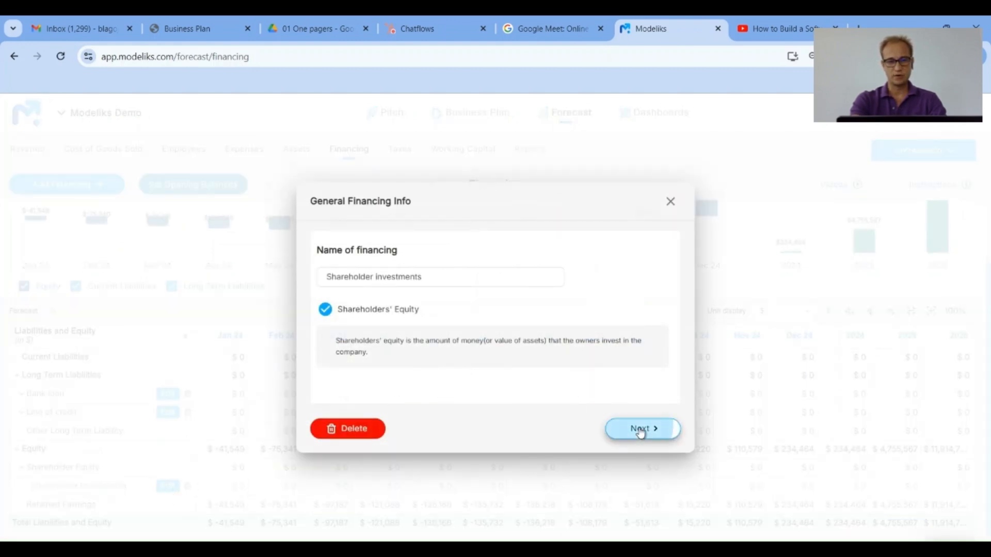
click(640, 429)
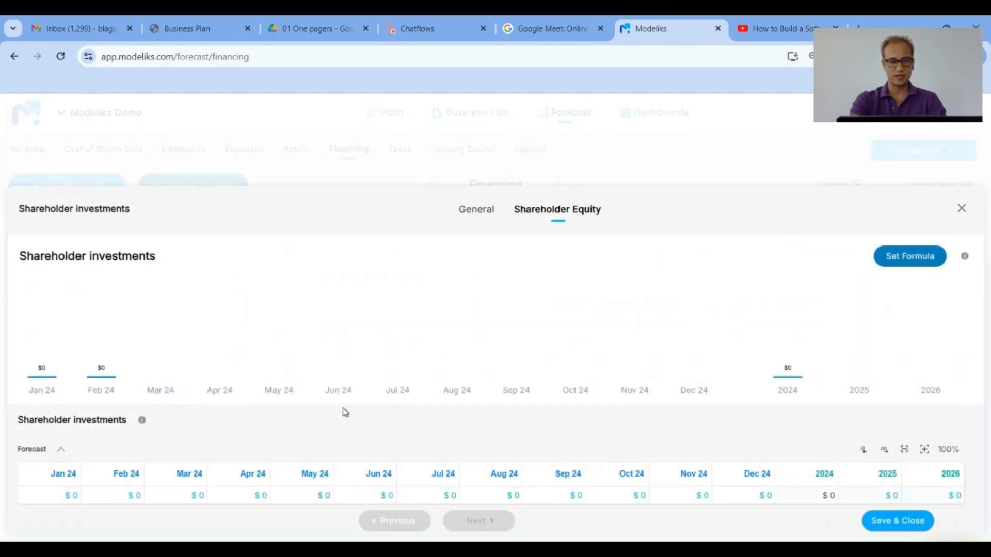
click(62, 495)
text(50,00)
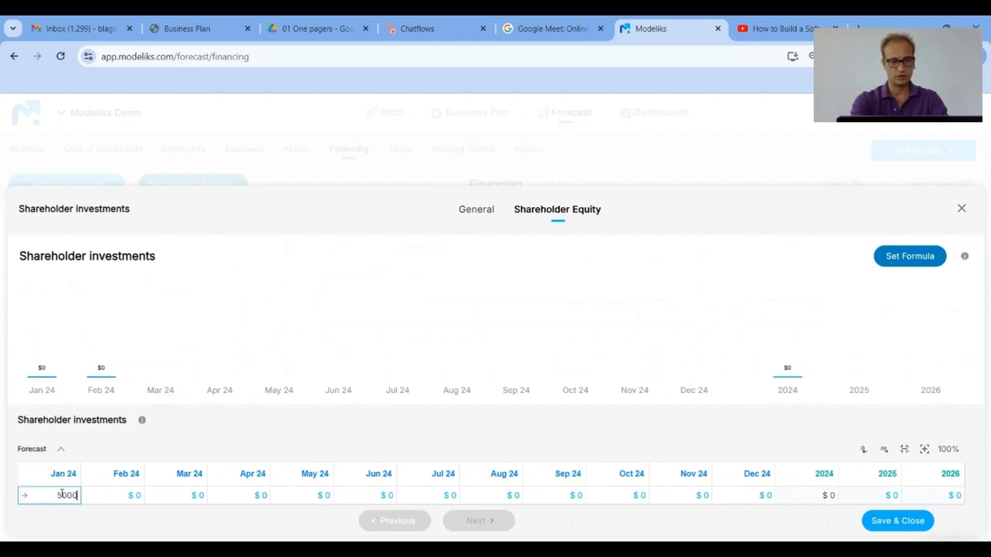
text(0)
key(Tab)
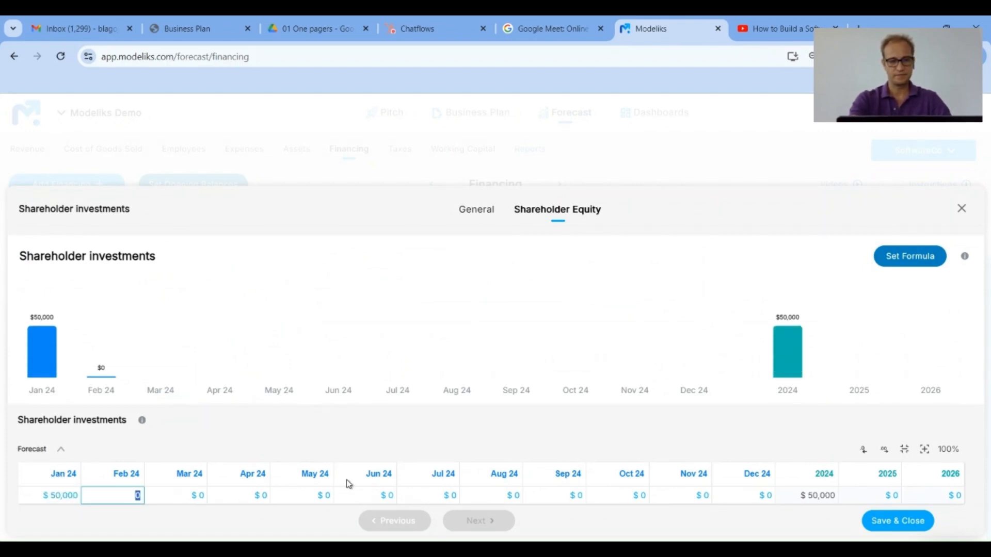
click(903, 522)
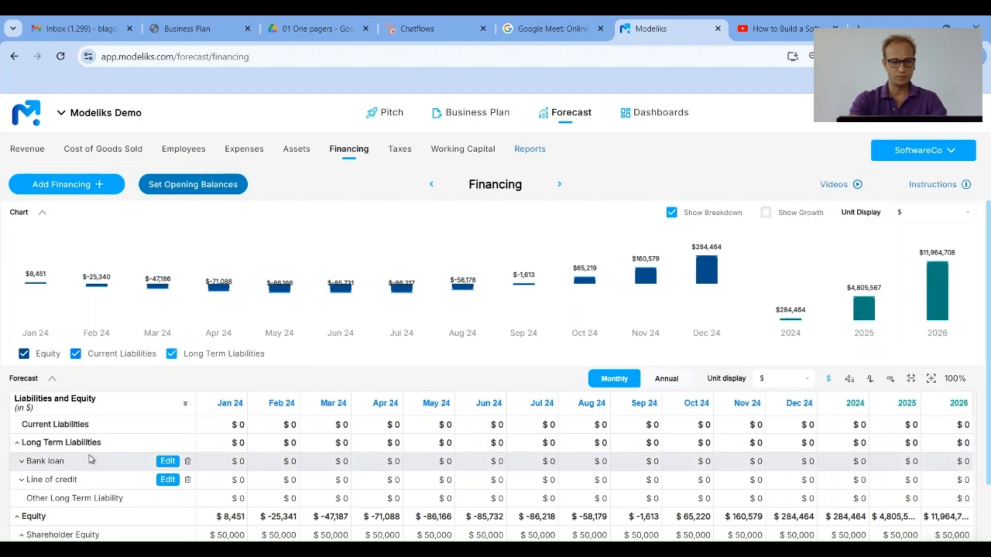
Set the bank loan amount to $250,000 with a 6% annual interest rate, save it, and check the asset balances
click(167, 462)
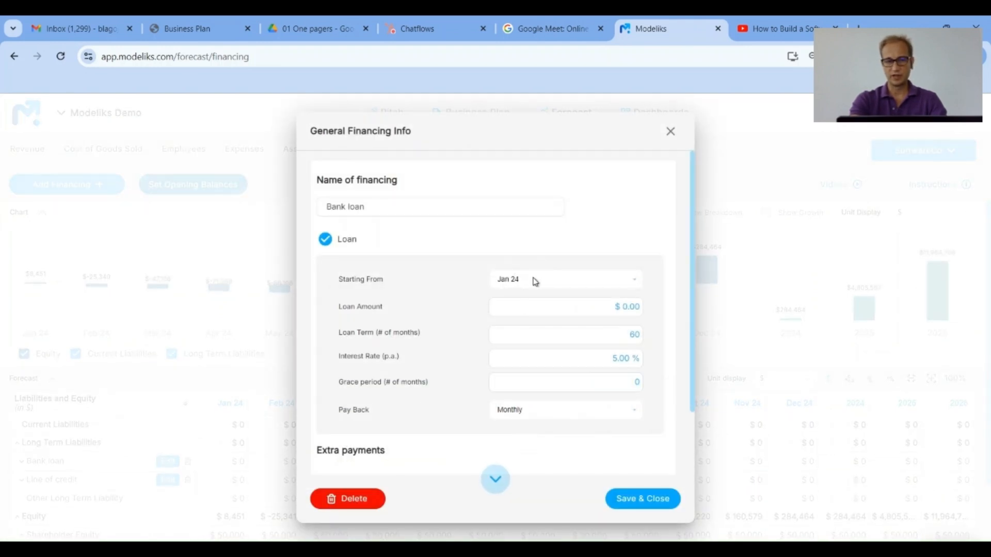
click(595, 312)
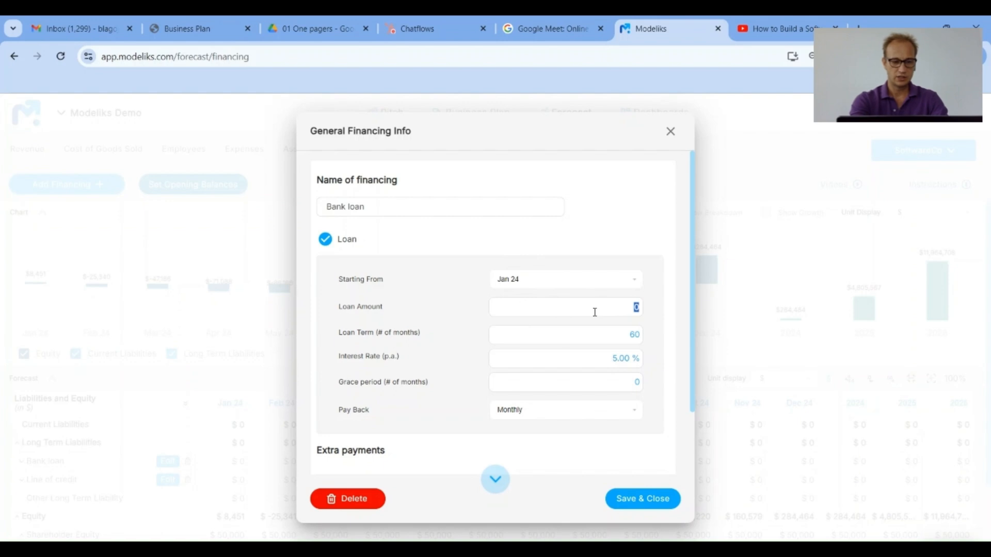
text(250,000)
key(Tab)
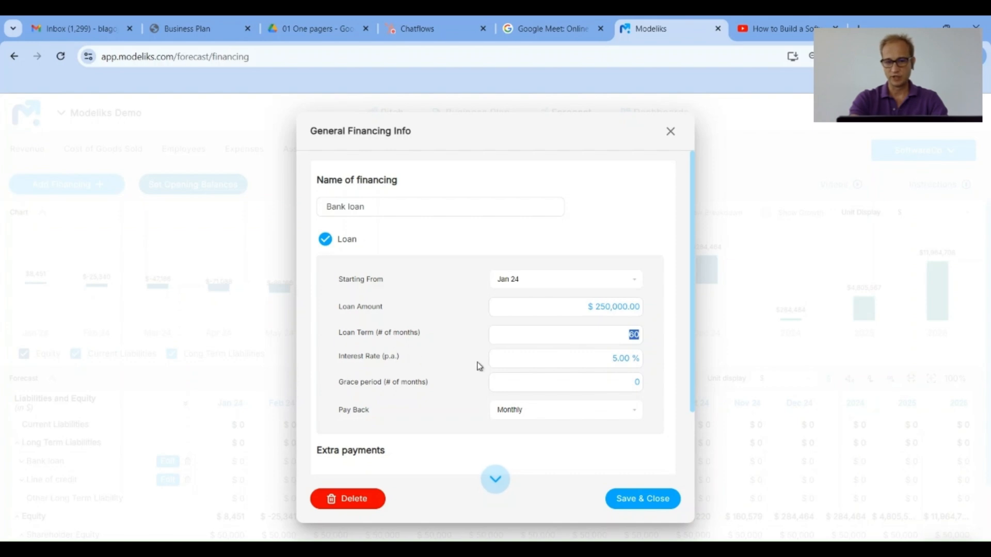
click(624, 357)
text(6)
key(Tab)
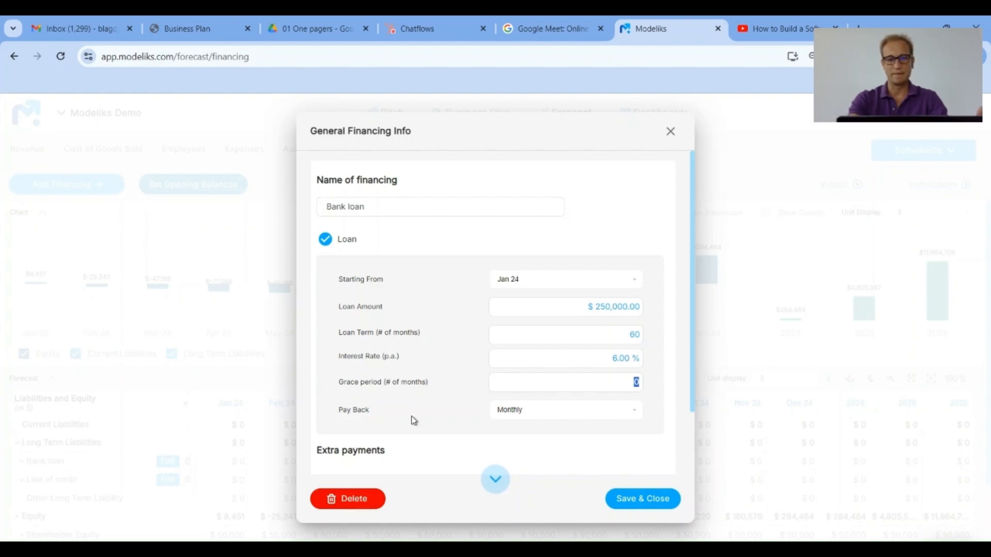
scroll(502, 410, down, 2)
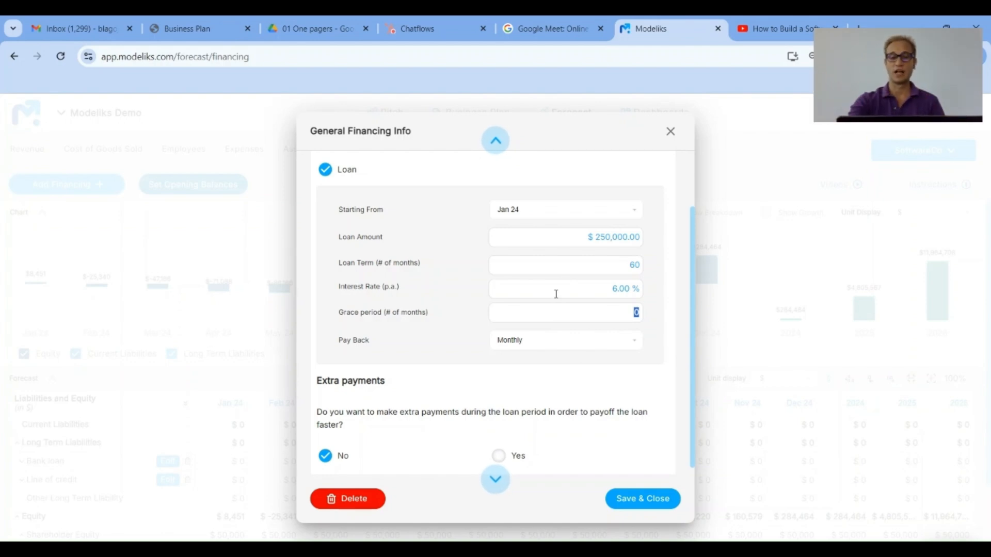
click(644, 499)
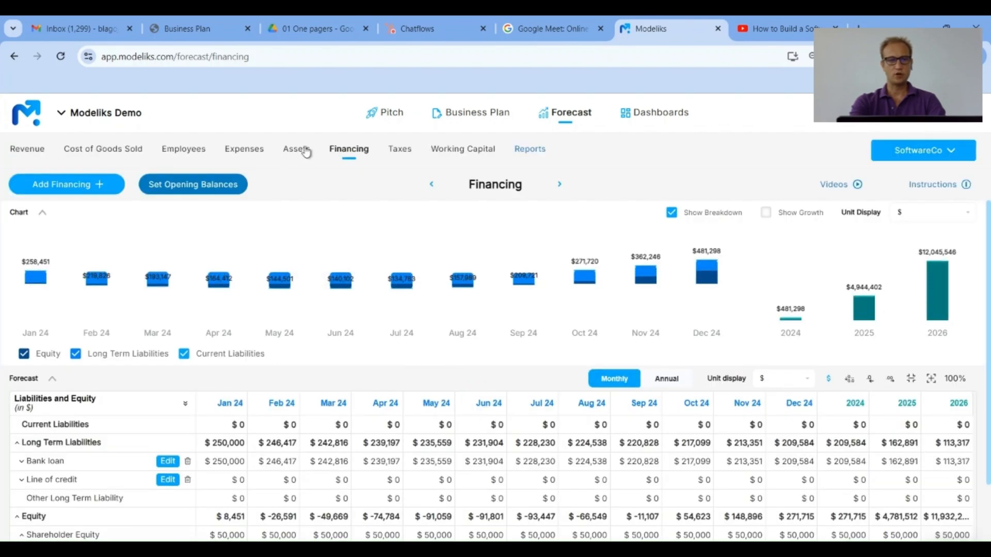
click(306, 156)
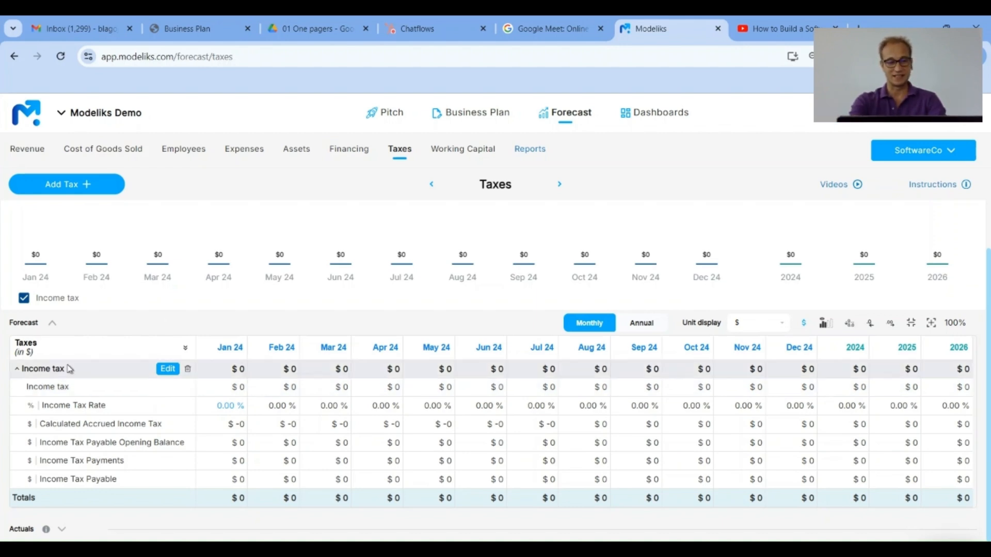
Set the income tax rate to 20% and save the tax, reviewing the resulting tax forecast
click(167, 370)
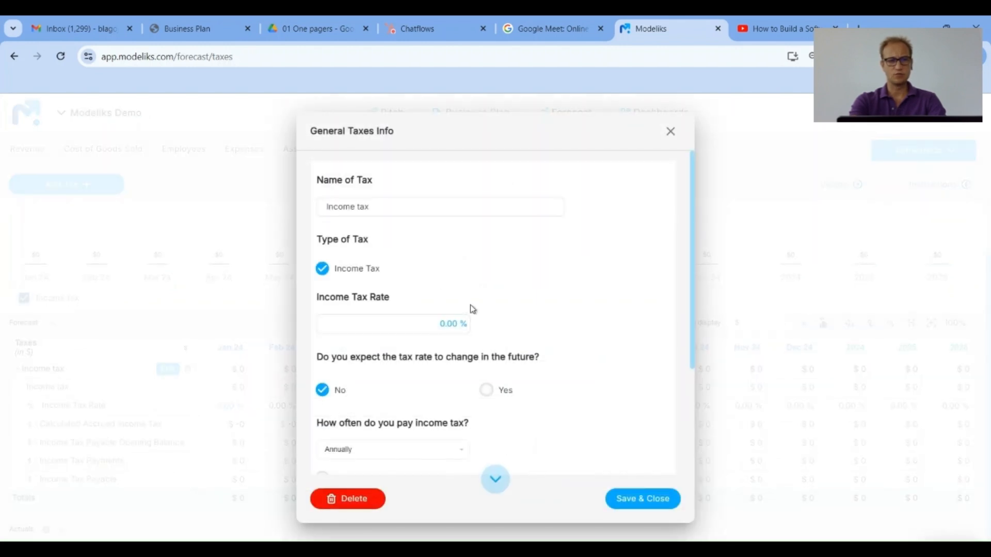
click(441, 324)
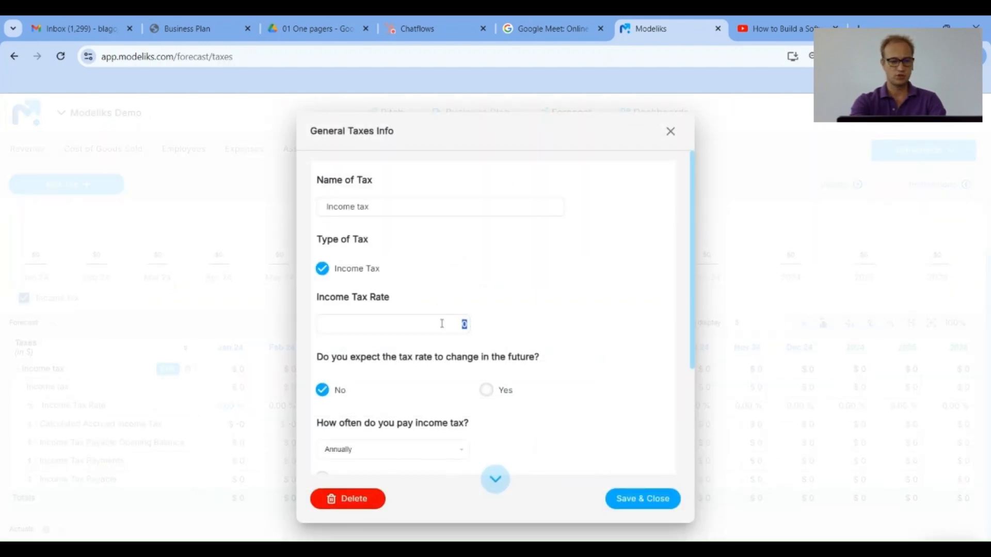
text(20)
key(Tab)
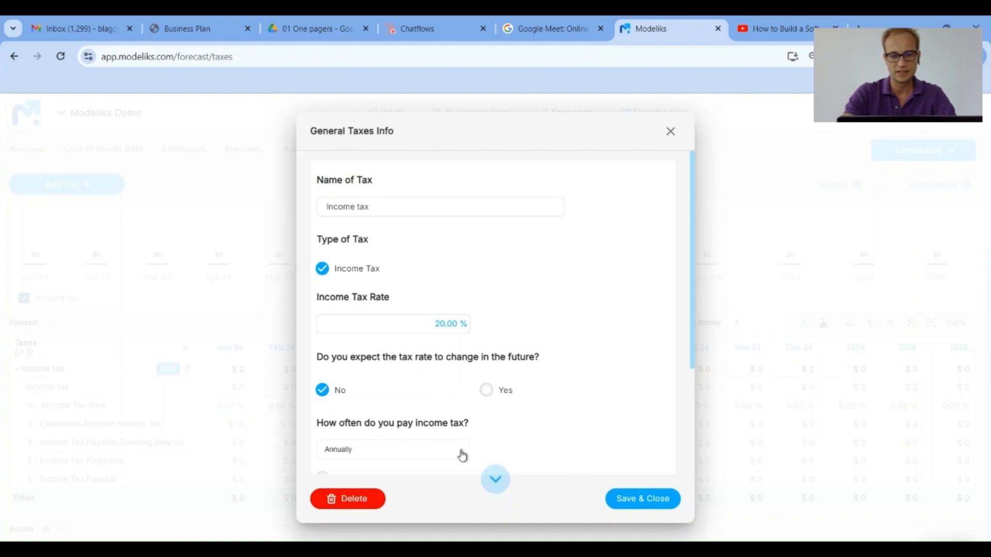
click(653, 506)
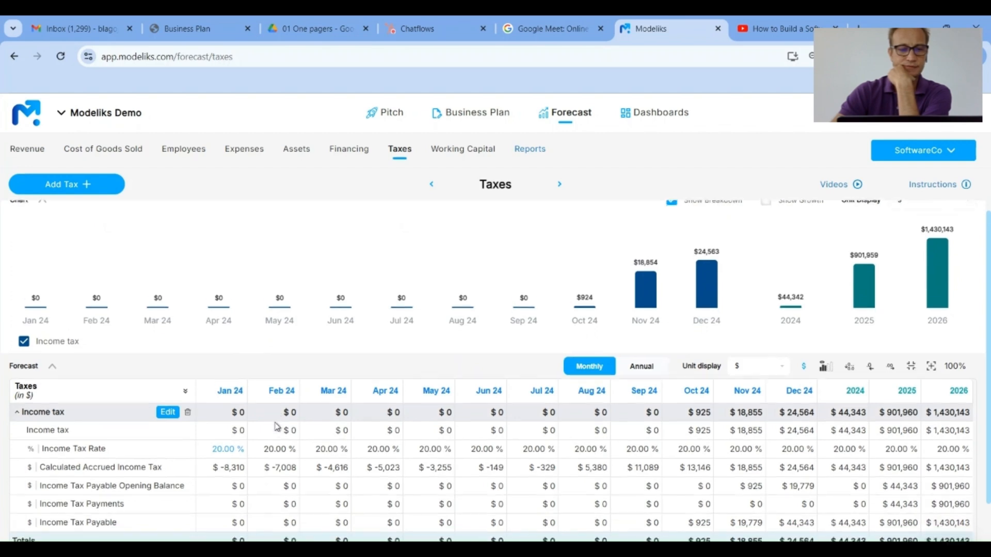
scroll(277, 421, down, 1)
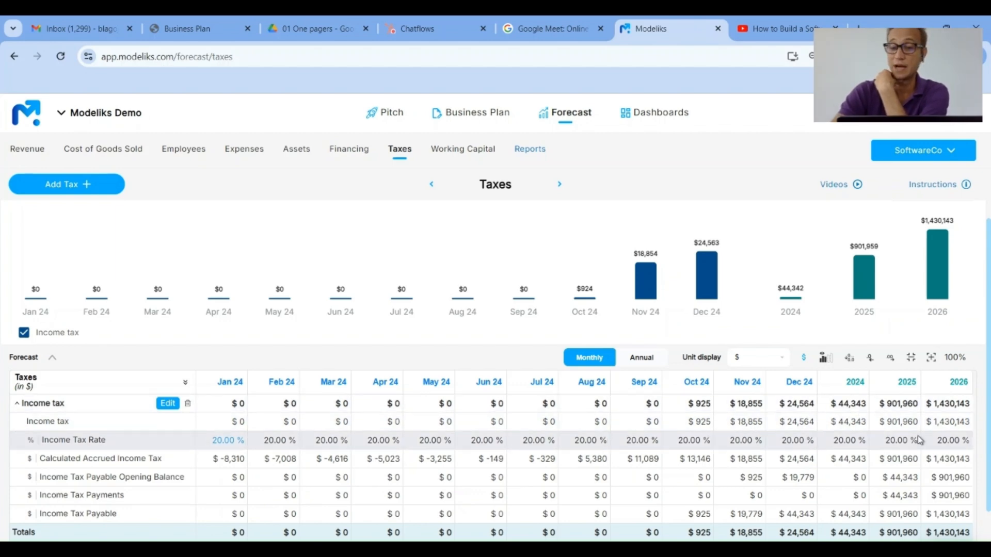
Set the working capital accounts receivable assumptions to 100% credit sales and 30 days to get paid
click(456, 152)
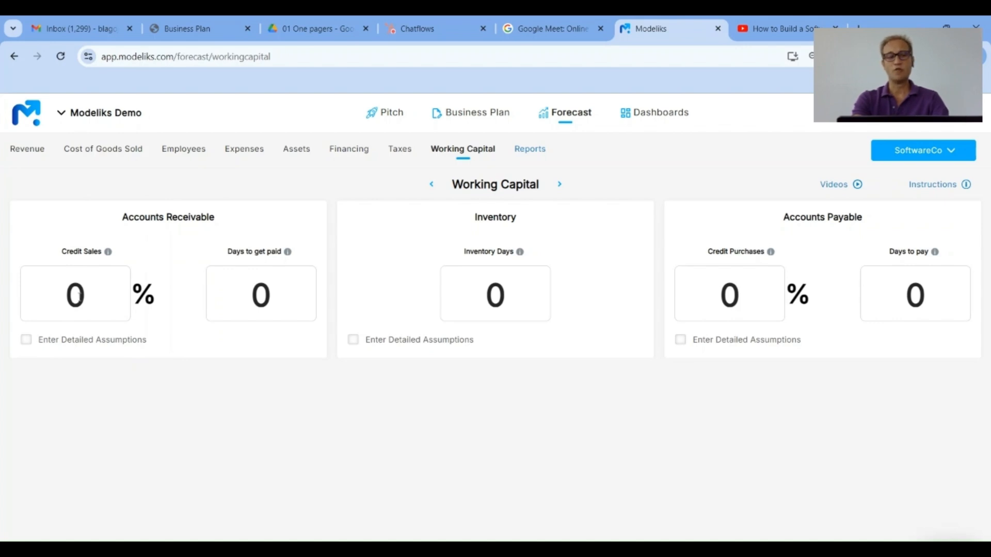
double_click(76, 295)
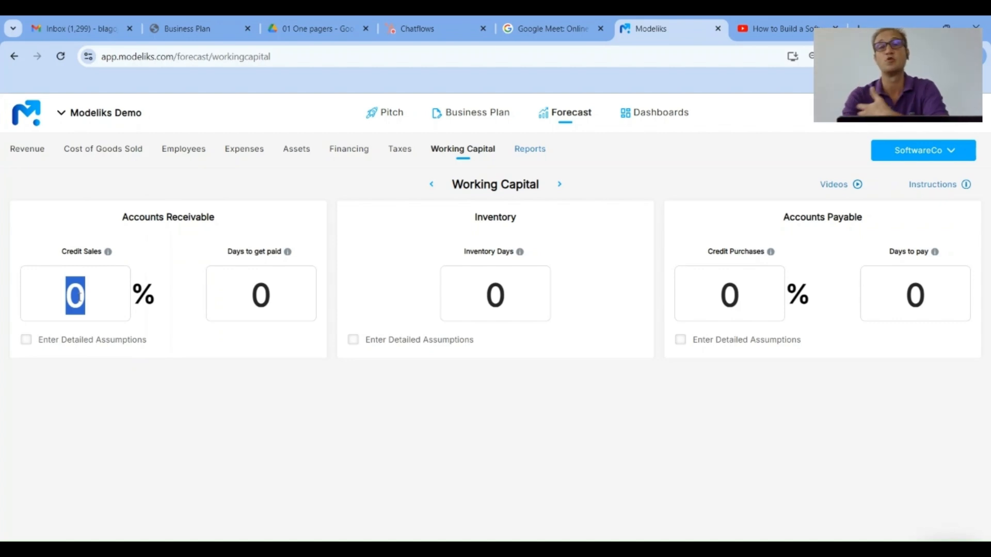
text(100)
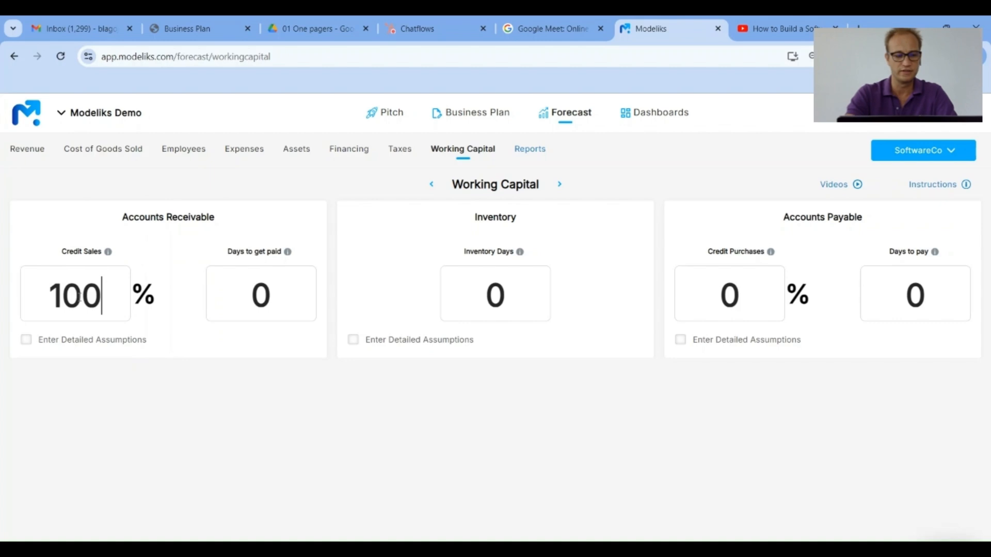
key(Tab)
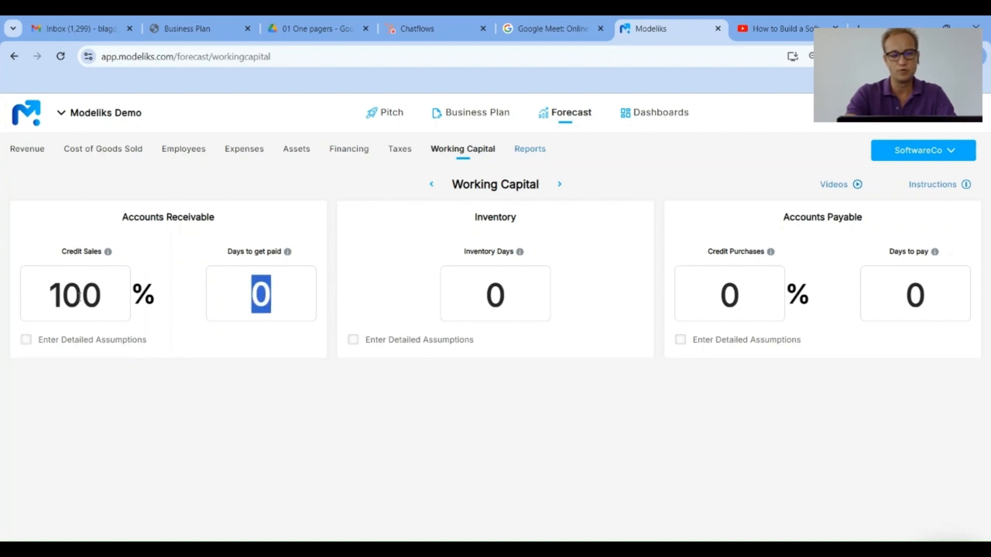
text(30)
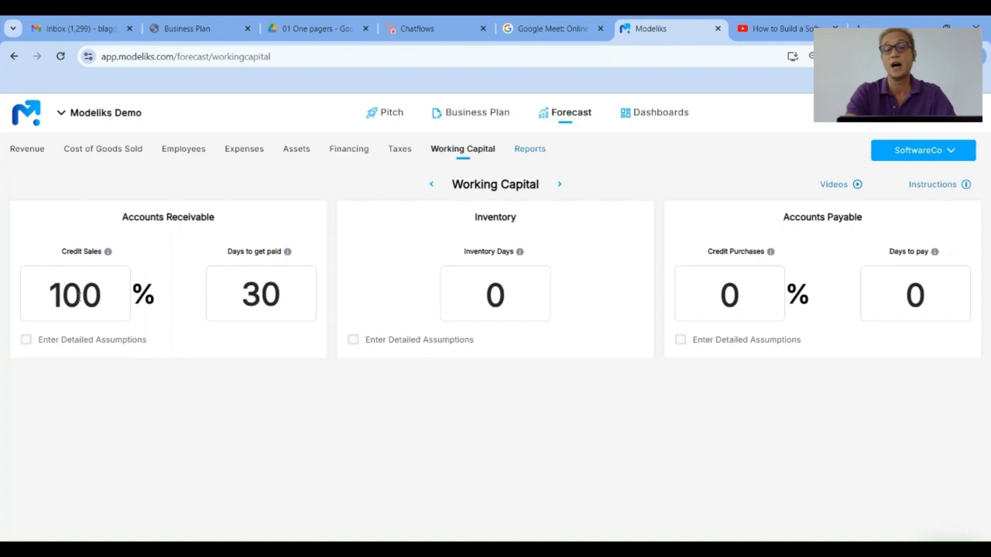
key(Tab)
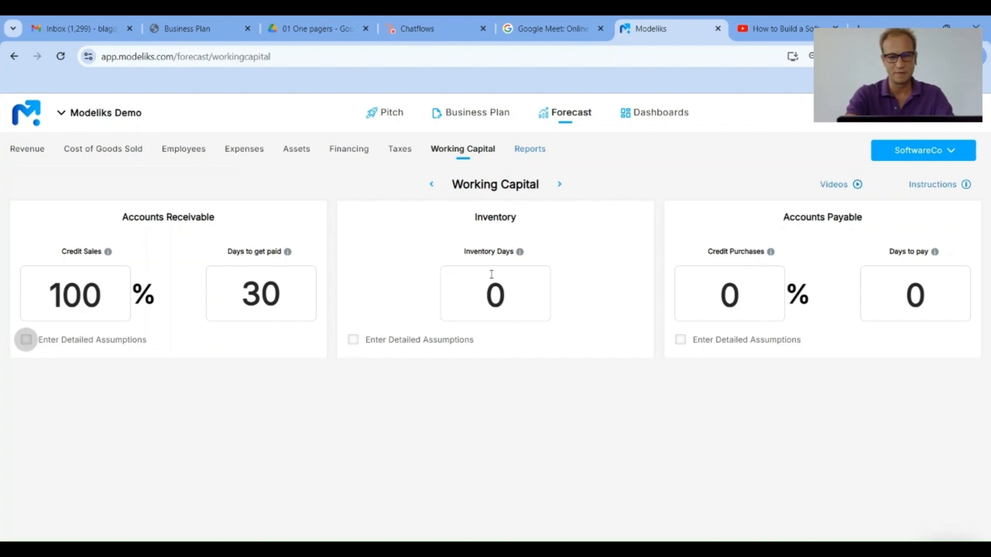
Set the accounts payable assumptions to 100% credit purchases and 15 days to pay
double_click(743, 291)
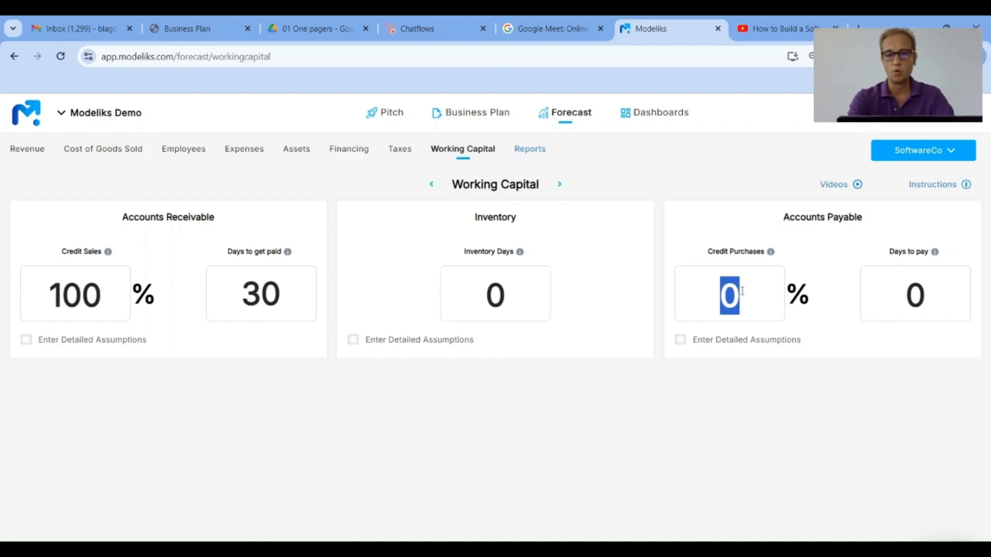
text(100)
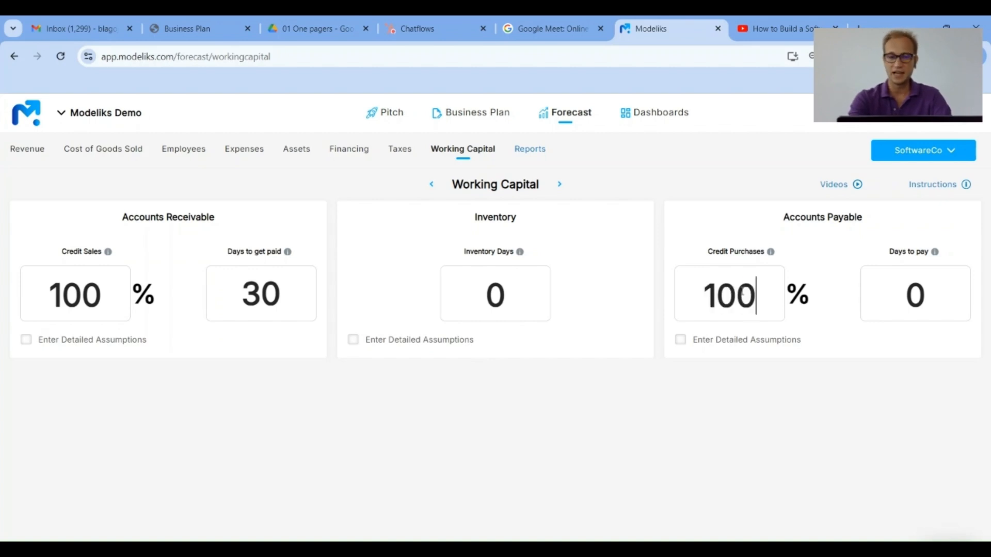
key(Tab)
text(15)
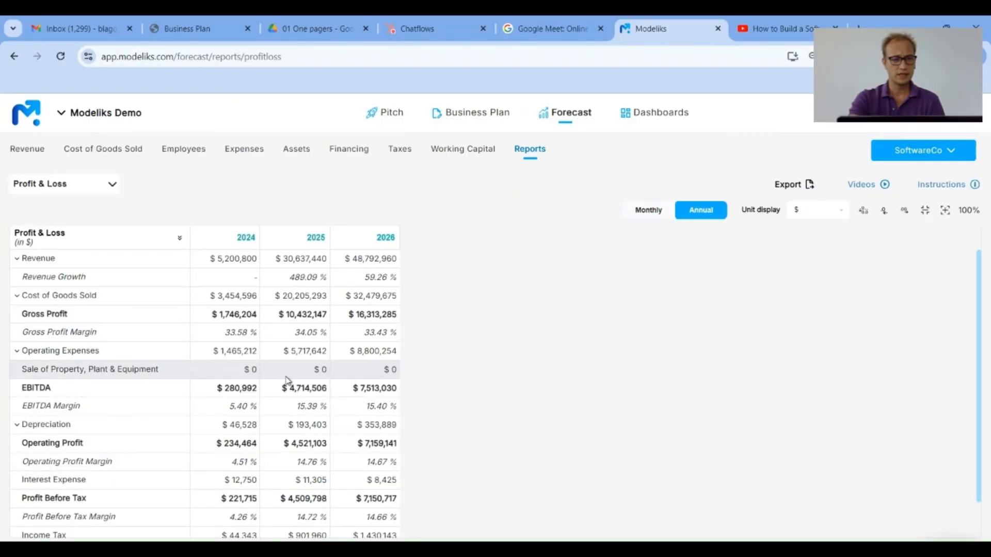
Review revenue, profit and margins in the Profit & Loss report, comparing the annual and monthly views
scroll(288, 380, down, 2)
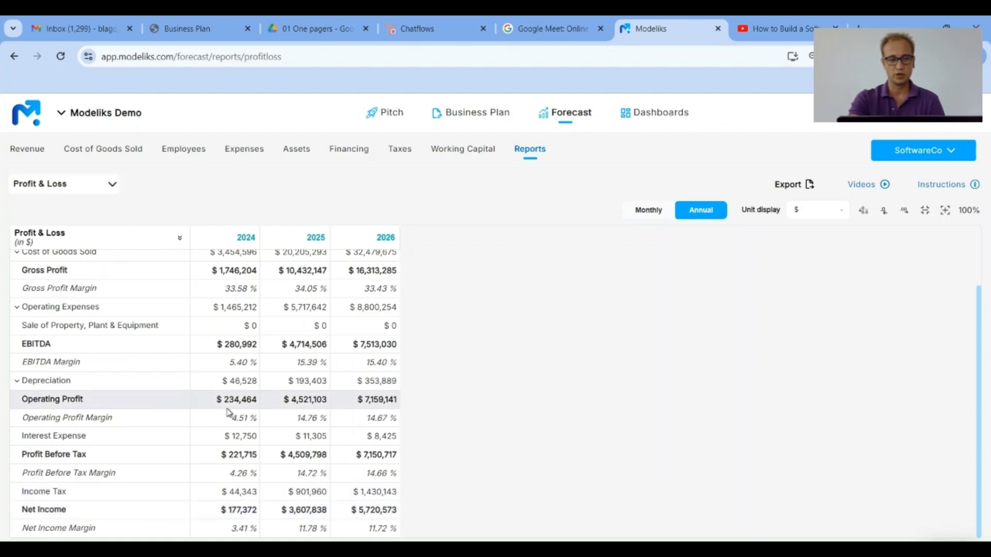
scroll(229, 412, up, 2)
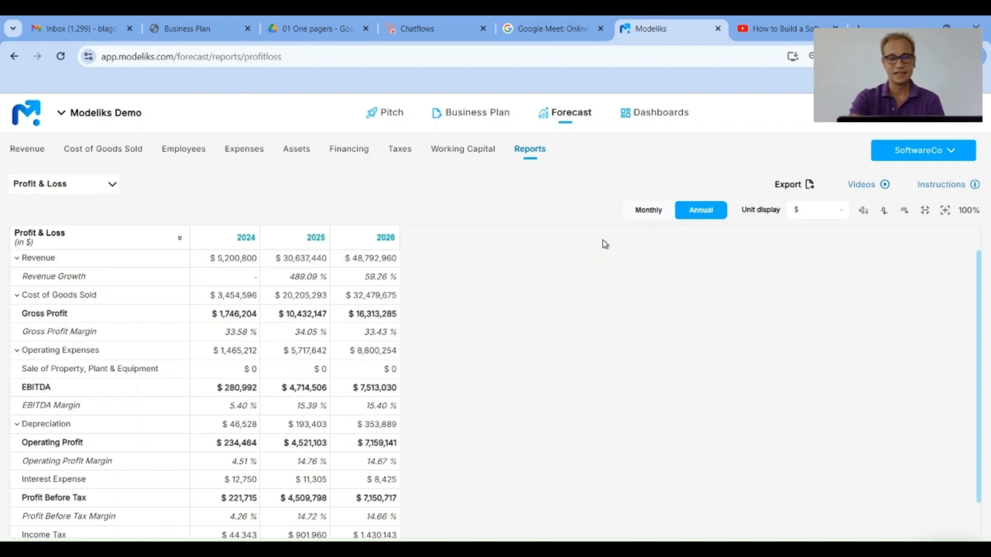
click(647, 213)
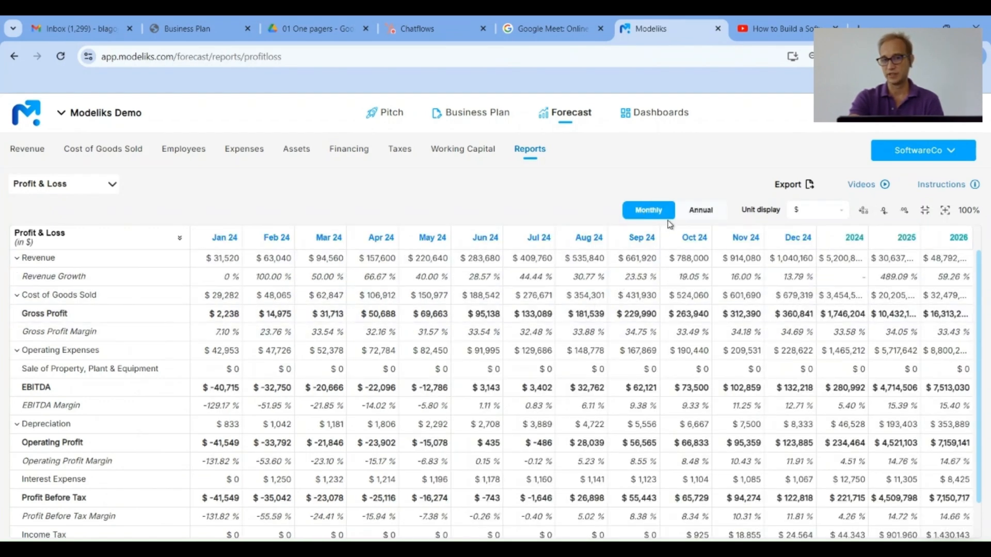
click(700, 212)
Examine cash, receivables, liabilities and equity in the annual Balance Sheet report
click(107, 193)
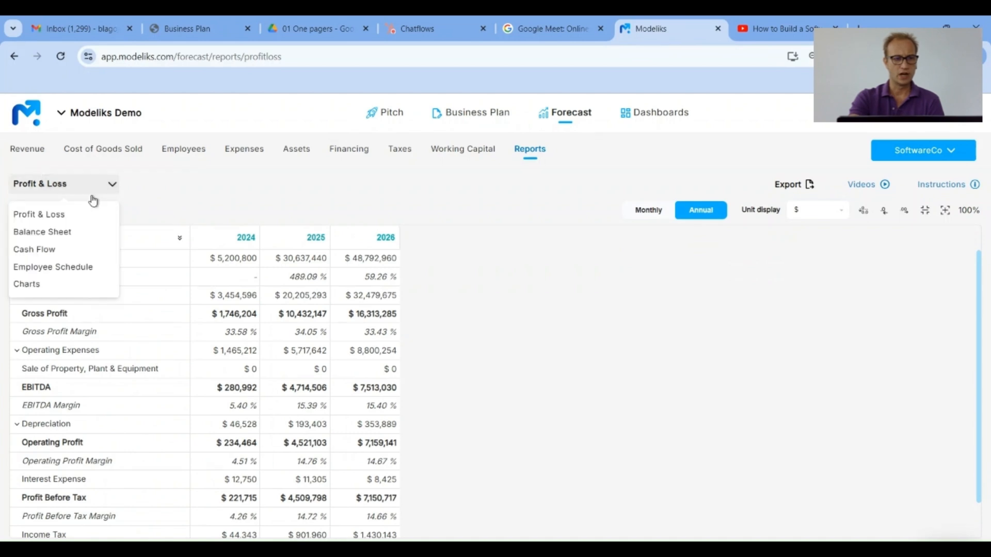
click(40, 235)
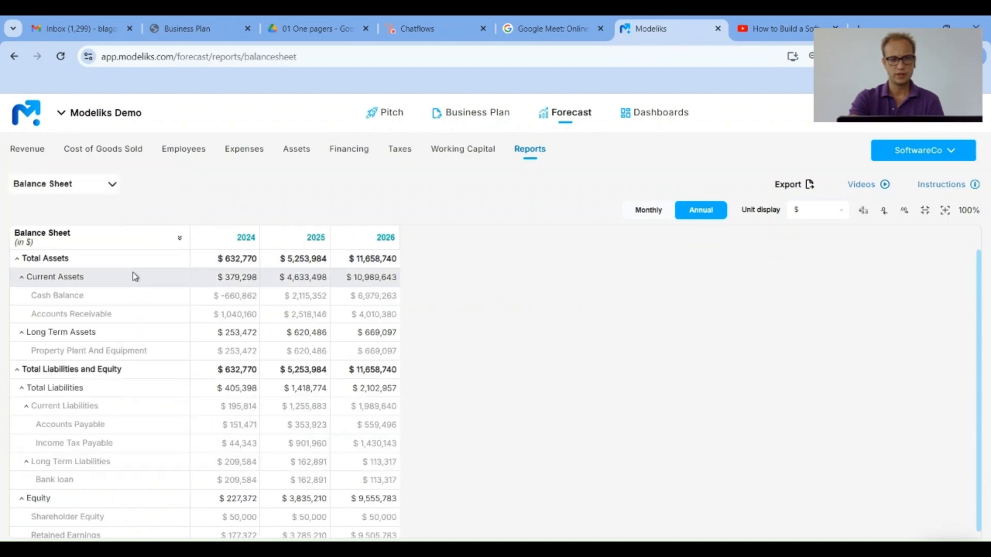
scroll(221, 327, down, 1)
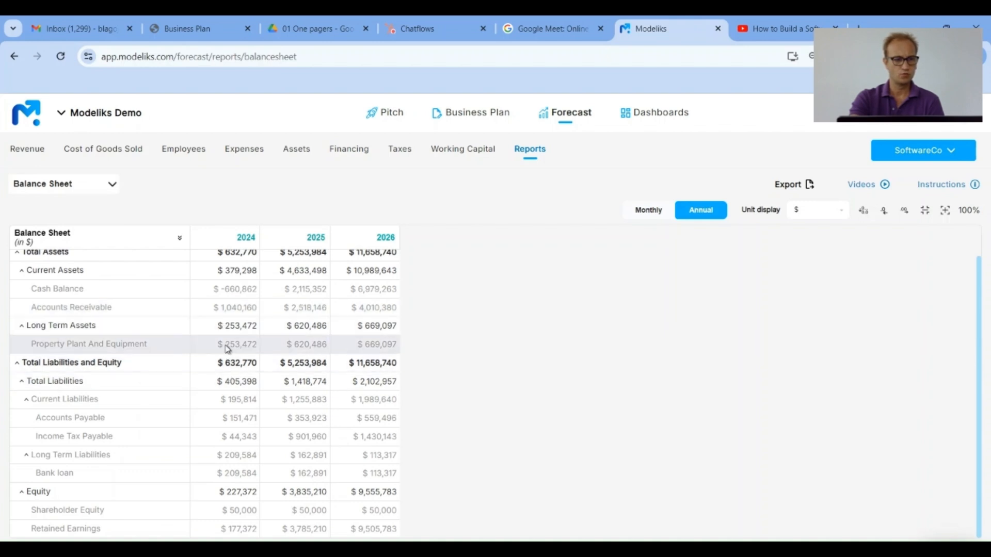
scroll(227, 348, up, 1)
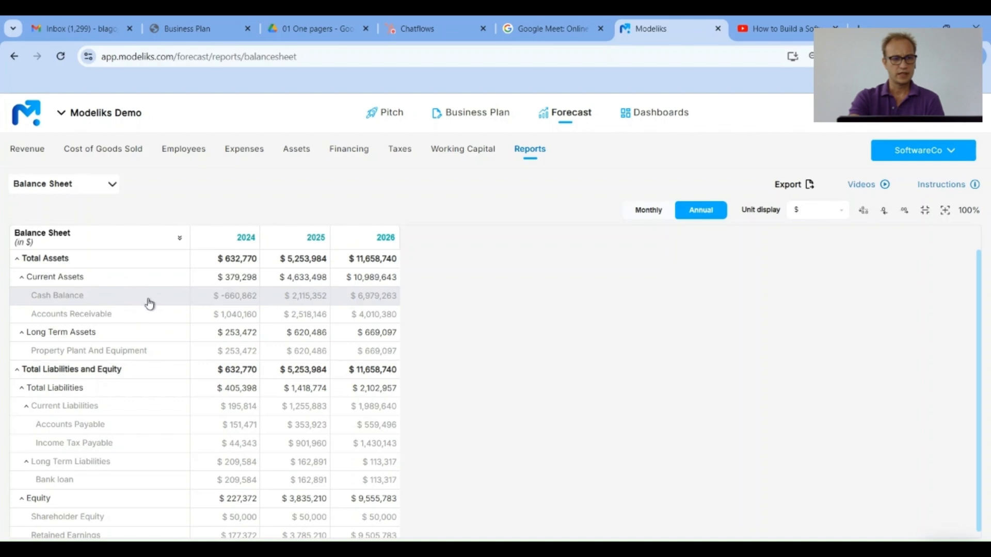
scroll(172, 397, down, 1)
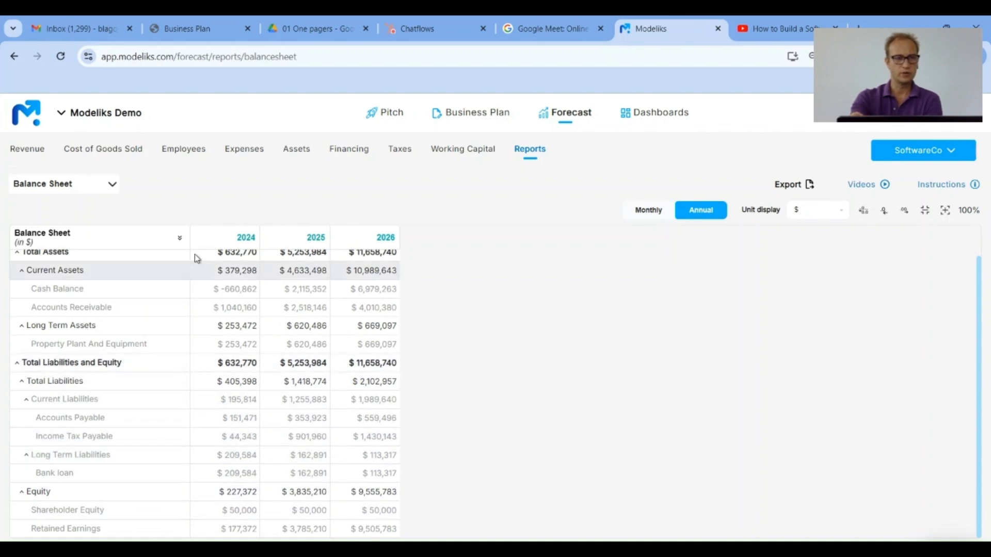
Examine operating, investing and financing cash flows in the annual Cash Flow report, expanding the Change In Debt details
click(58, 185)
click(53, 255)
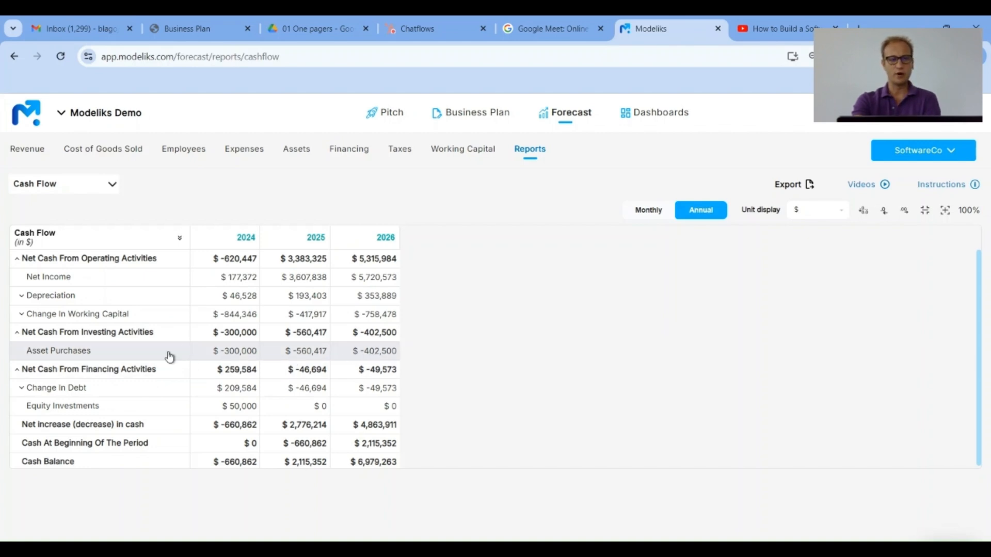
click(70, 388)
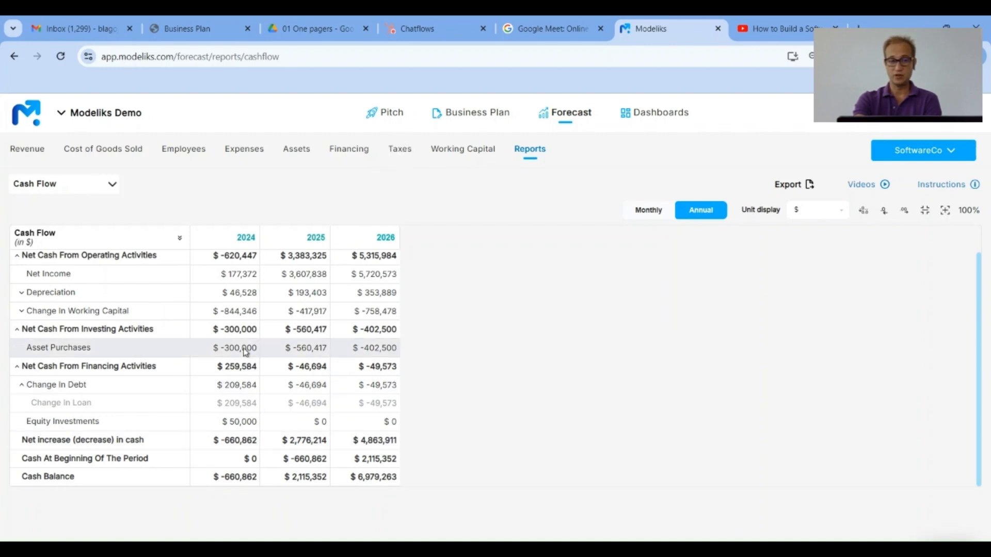
scroll(246, 352, up, 1)
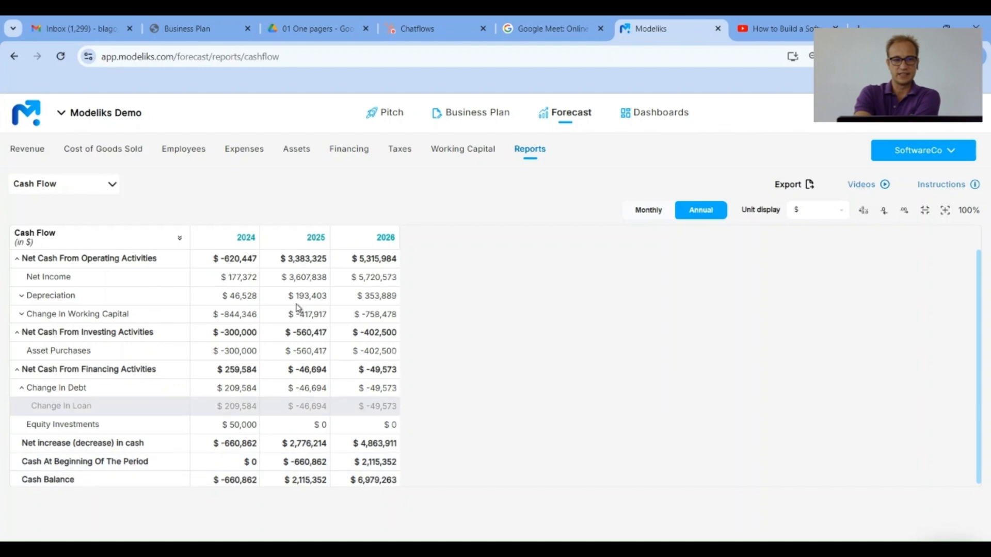
Raise the January 2024 shareholder investment to $200,000 under Financing and save it
click(354, 155)
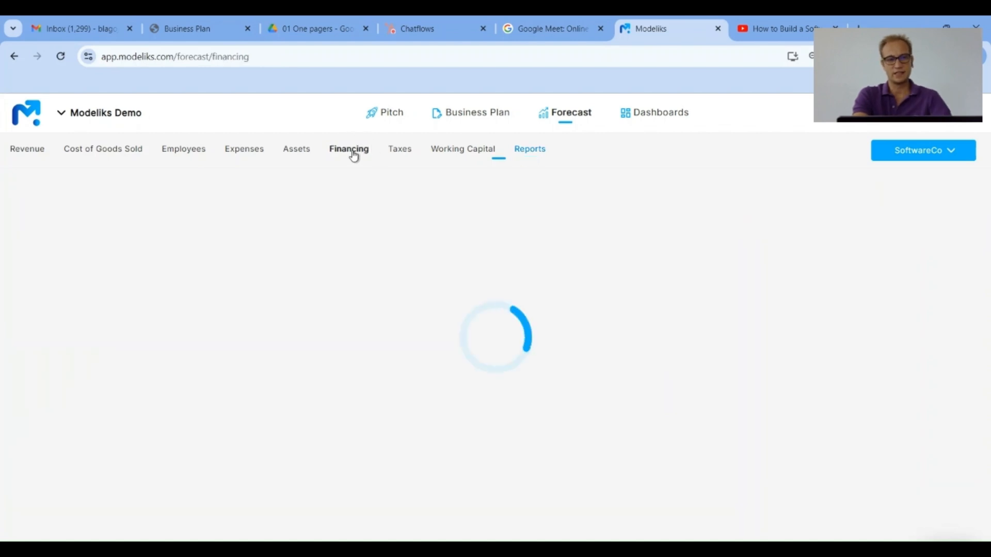
scroll(177, 405, down, 3)
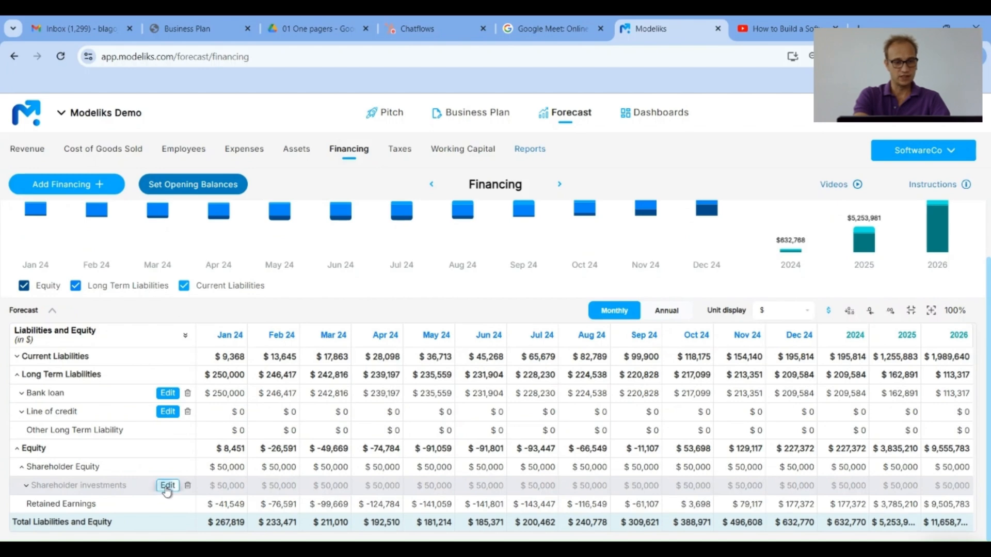
click(167, 487)
click(644, 433)
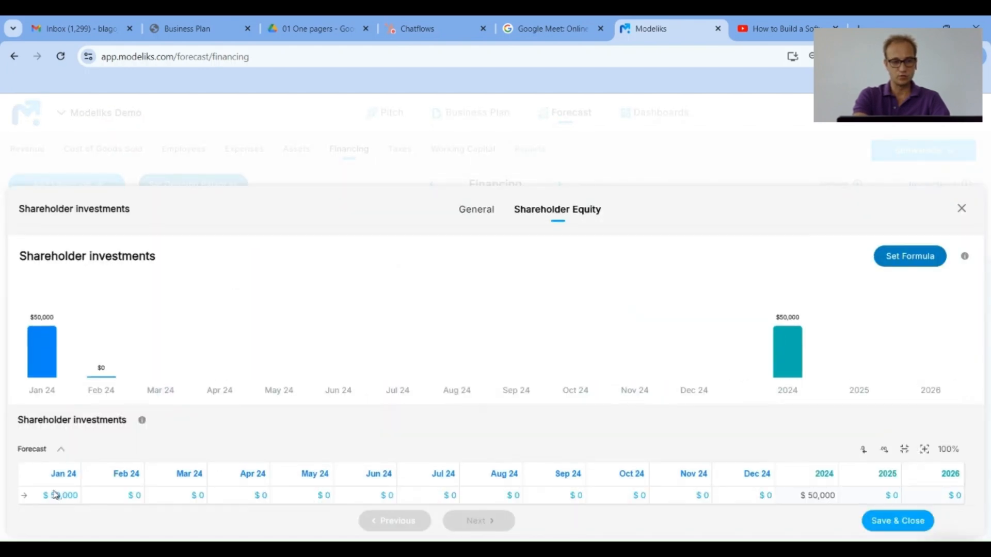
click(60, 493)
text(2000)
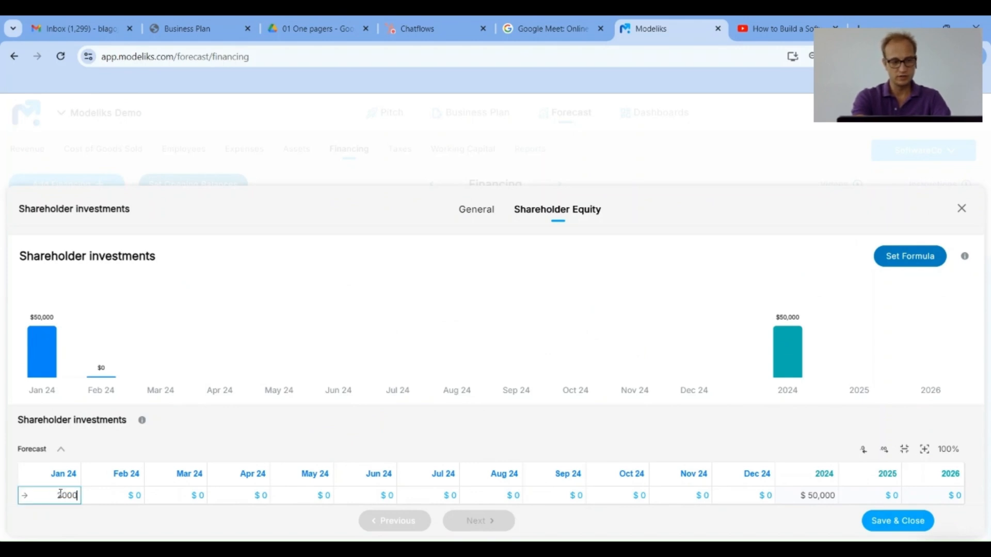
key(Tab)
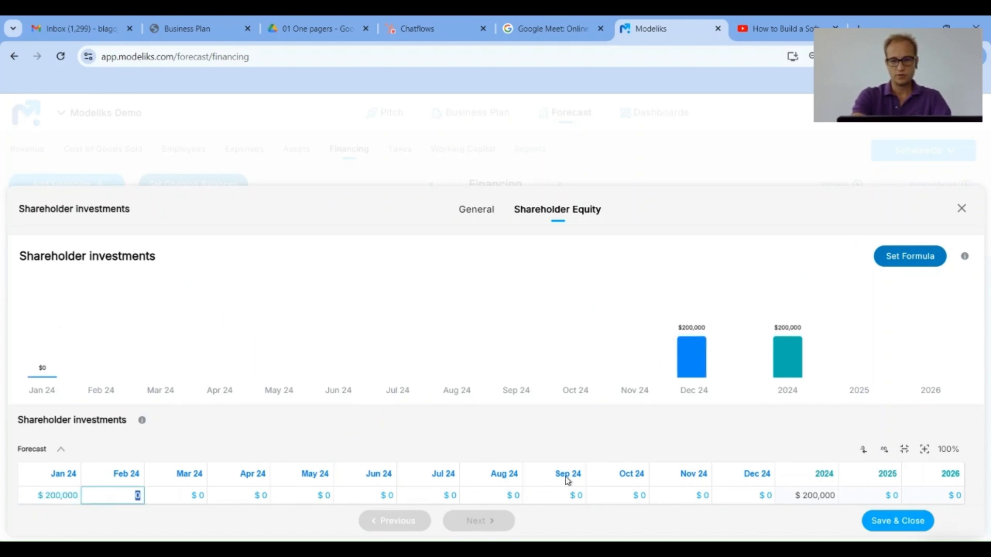
click(899, 522)
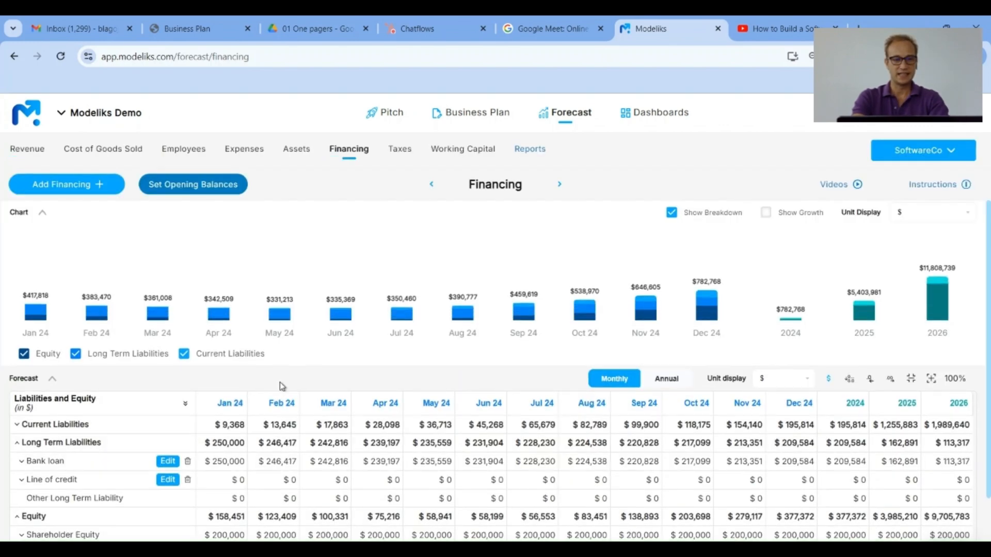
Set the bank loan amount to $750,000, save it, and check the monthly cash balance among the assets
scroll(237, 405, down, 1)
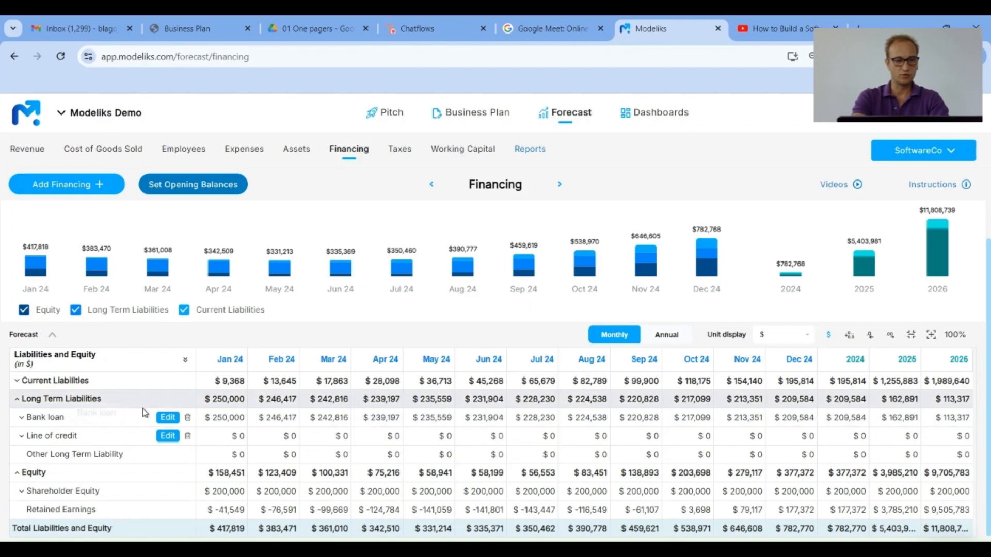
click(167, 418)
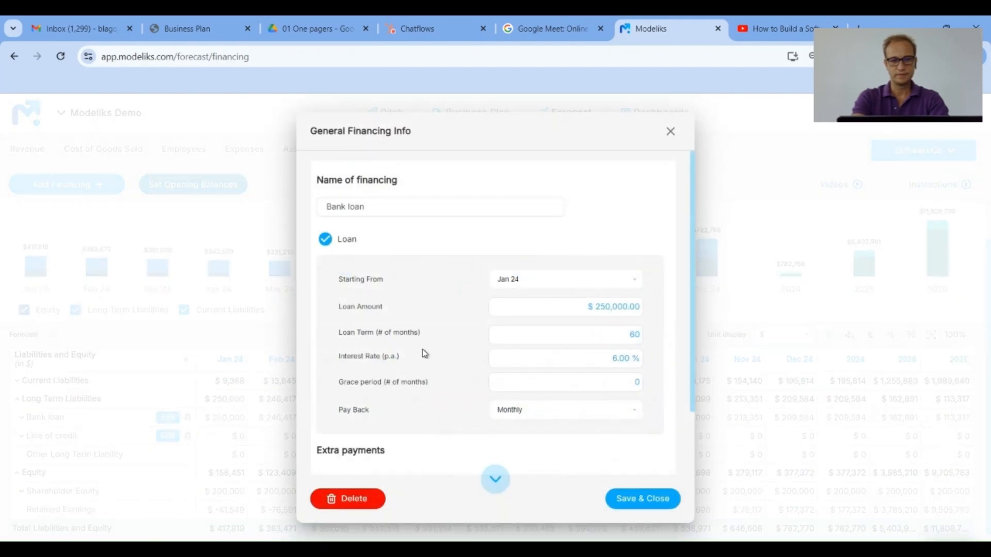
click(611, 305)
text(750000)
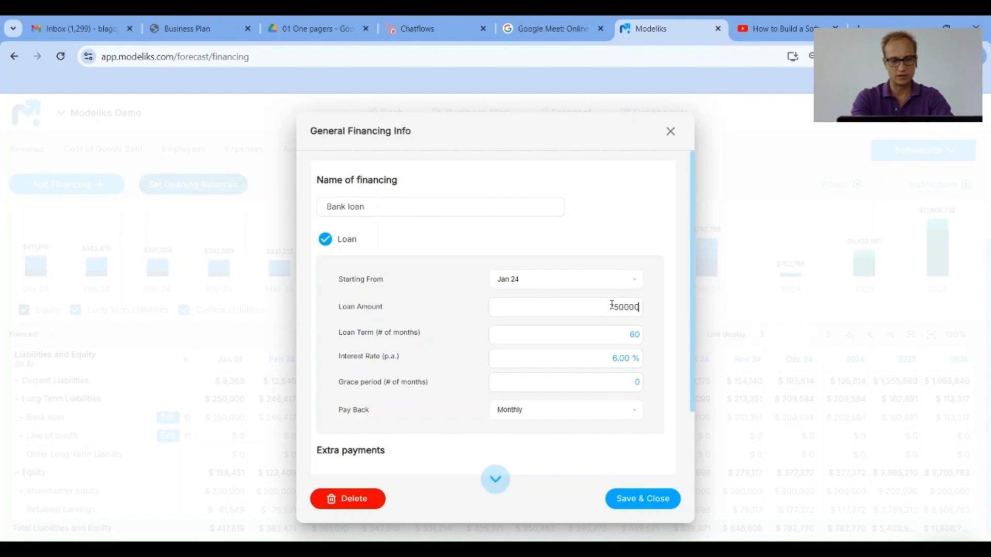
key(Tab)
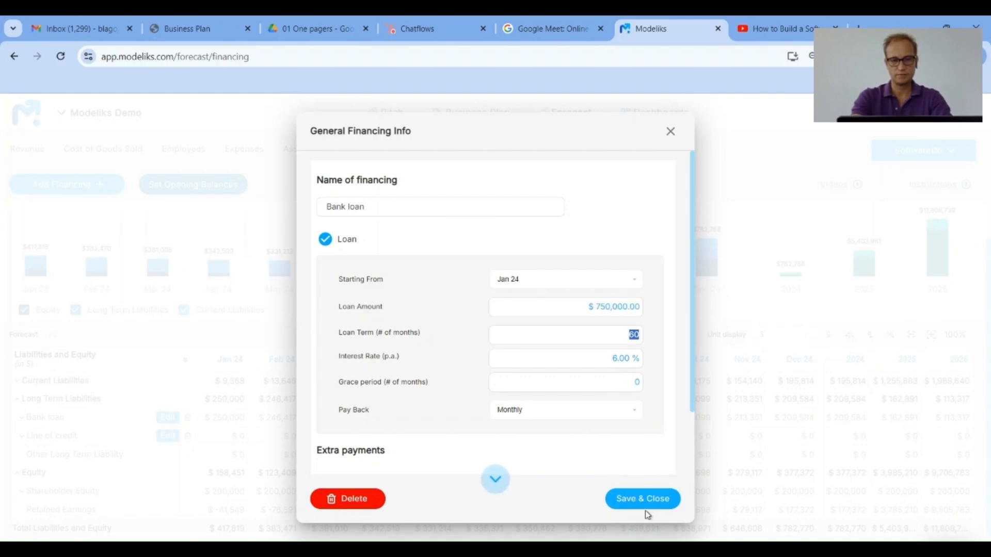
click(635, 499)
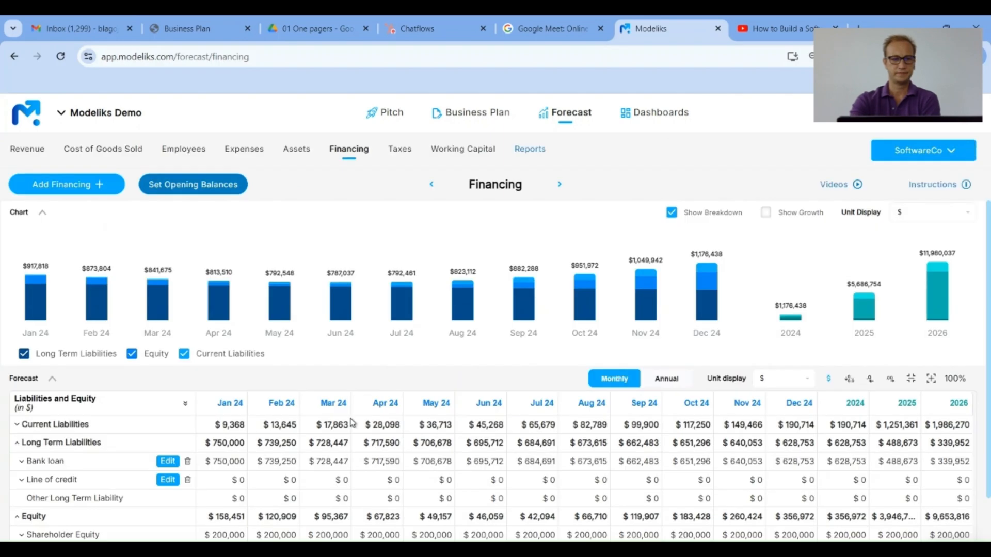
scroll(269, 477, down, 1)
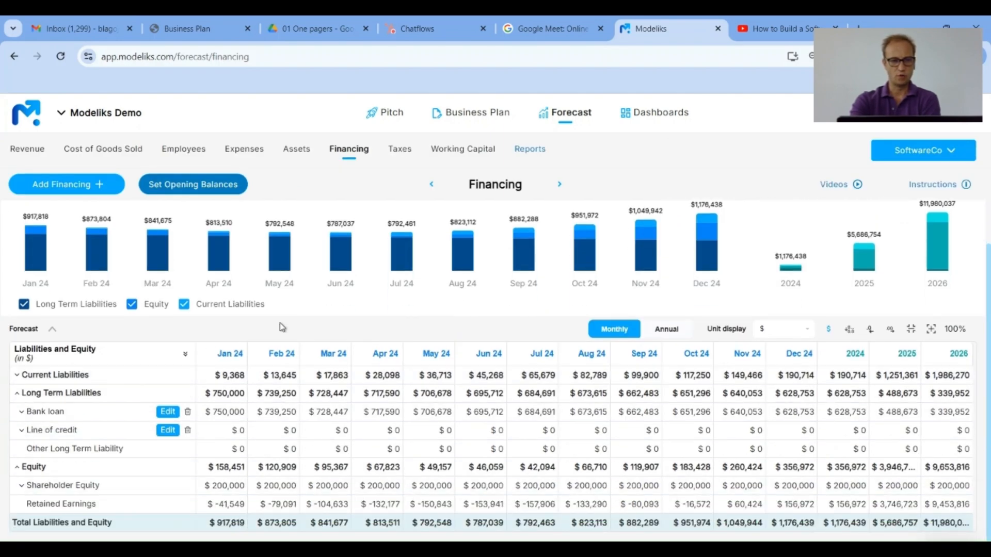
click(295, 146)
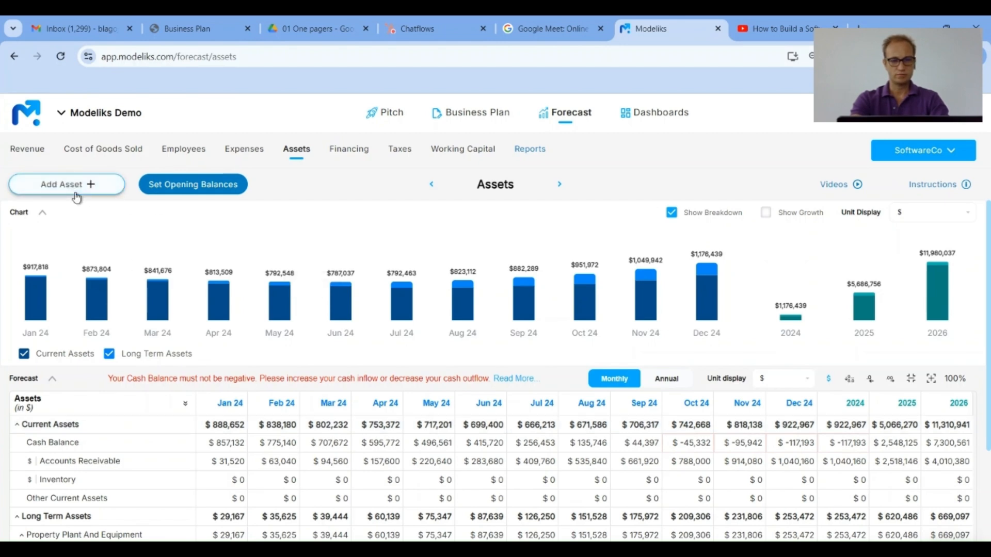
Increase the bank loan amount to $1,000,000, save it, and check the monthly cash balance among the assets
click(365, 149)
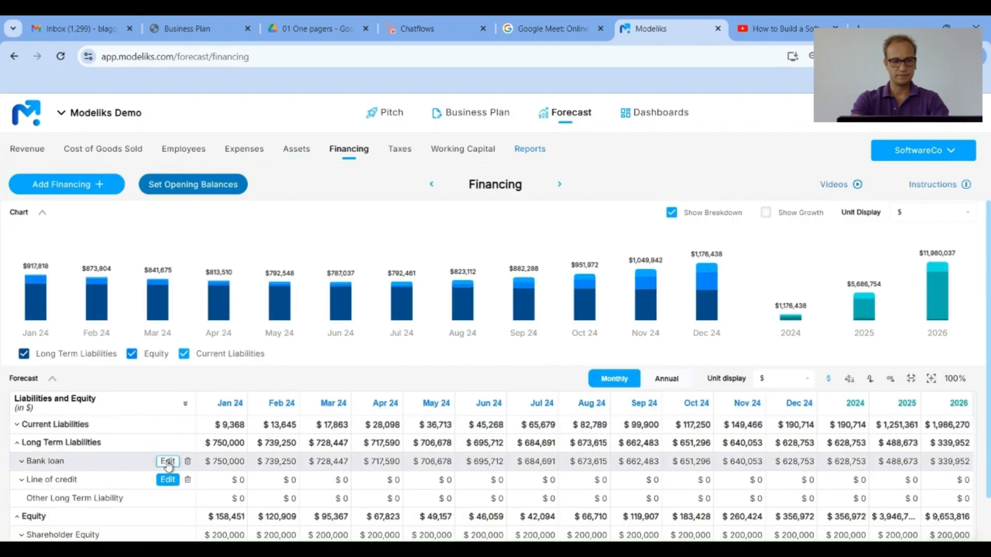
click(167, 463)
click(597, 309)
text(1,000,)
text(000000)
key(Tab)
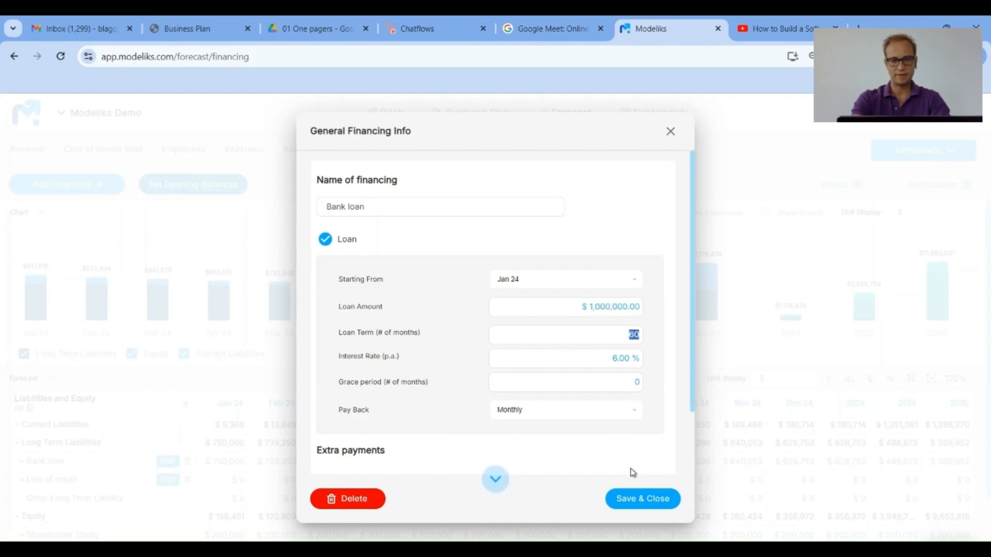
click(642, 504)
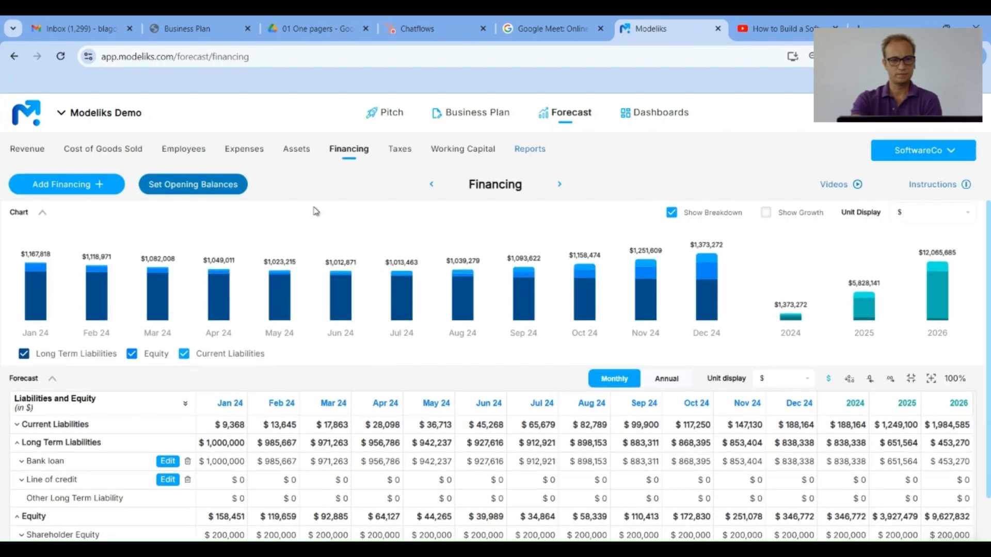
click(296, 150)
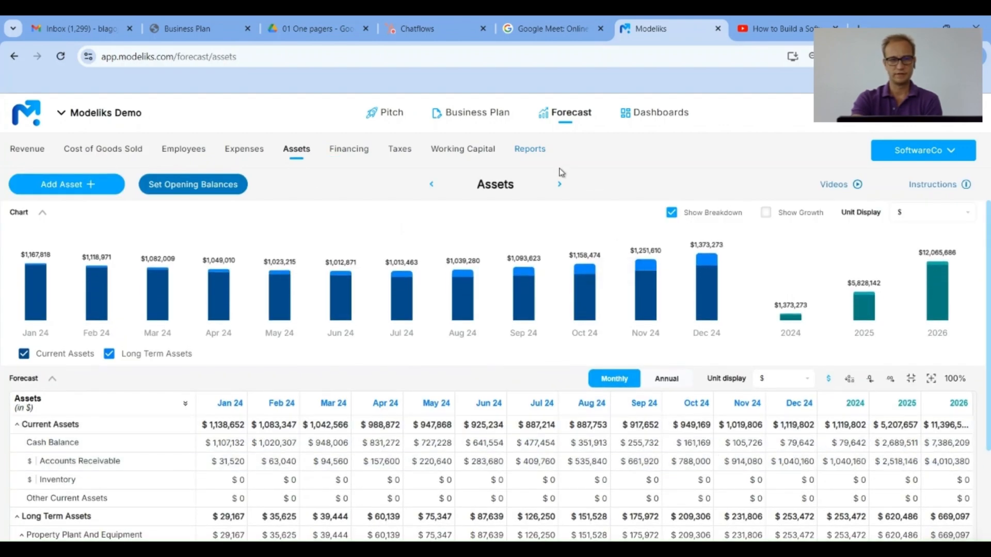
Open the annual Cash Flow report to review the cash flows under the updated financing
click(530, 156)
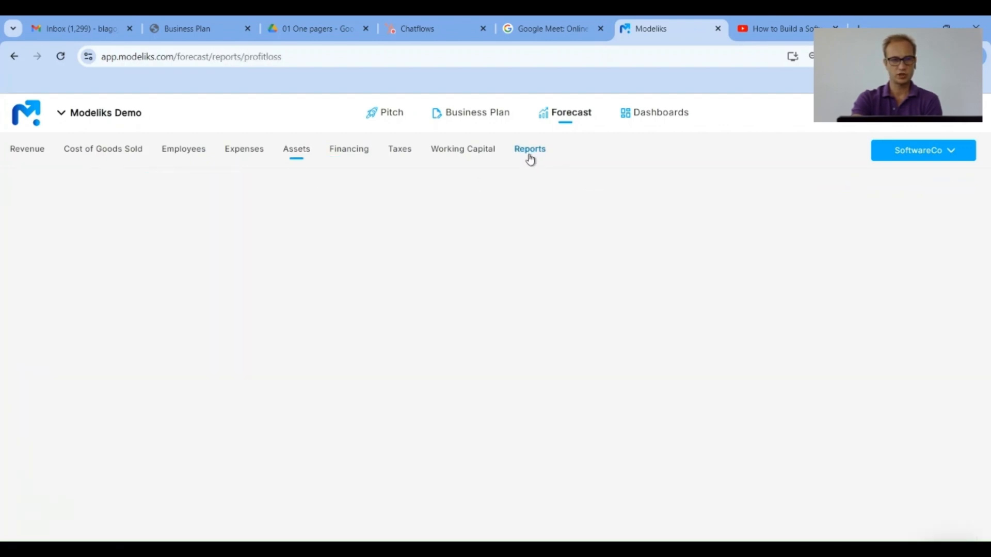
click(57, 194)
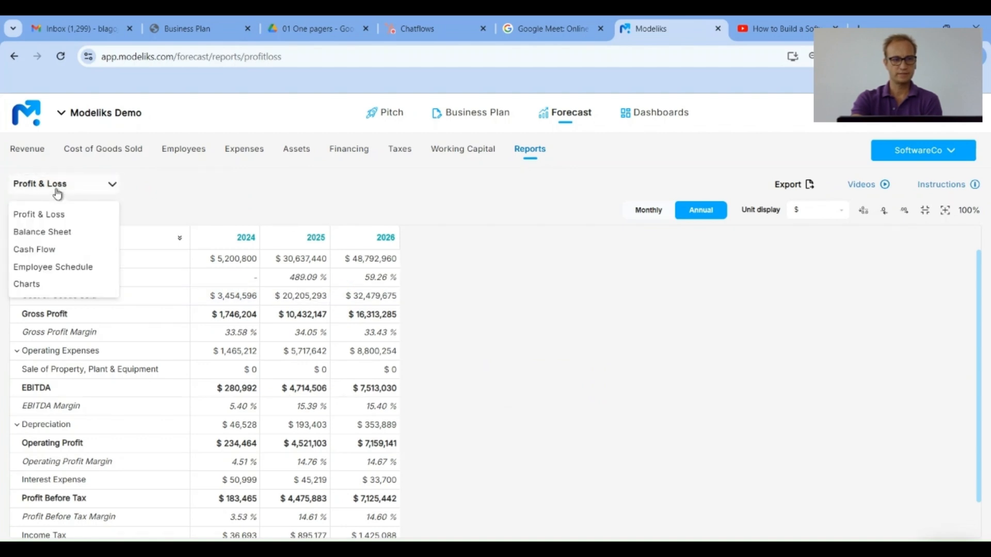
click(40, 253)
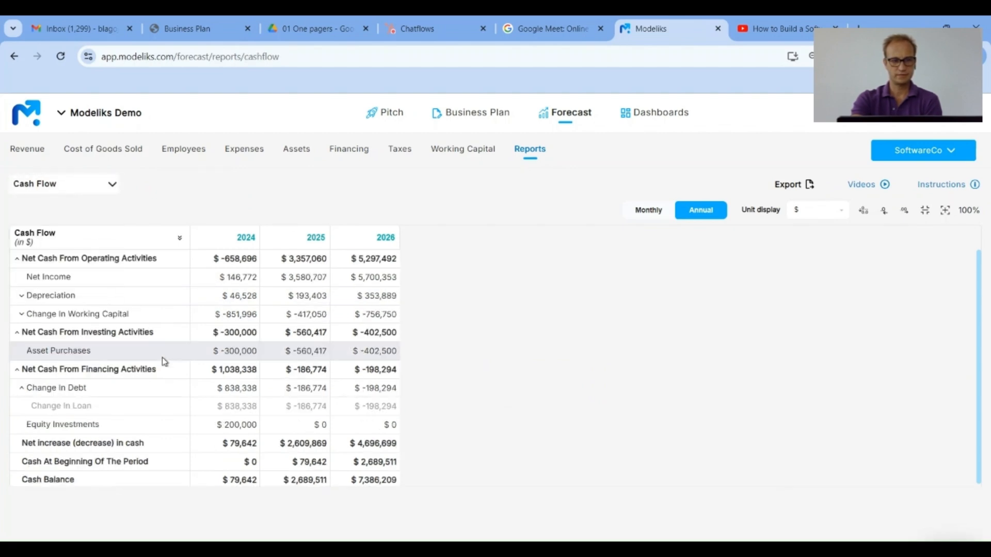